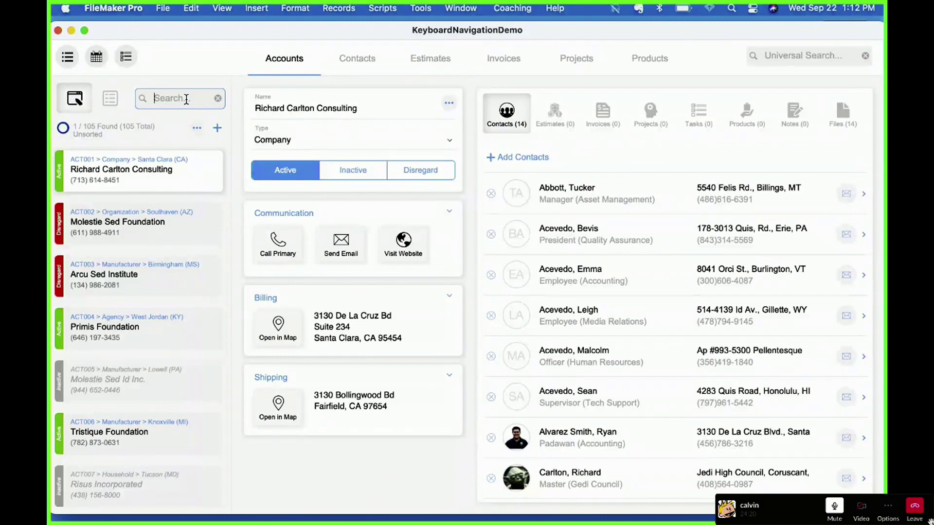
{"action": "key", "text": "Tab"}
{"action": "key", "text": "Tab"}
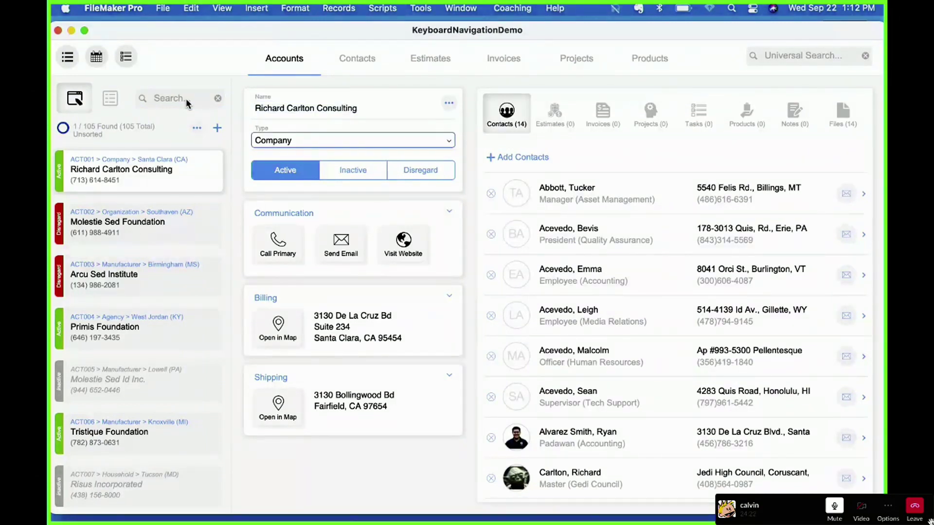
{"action": "key", "text": "shift+Tab"}
{"action": "key", "text": "shift+Tab"}
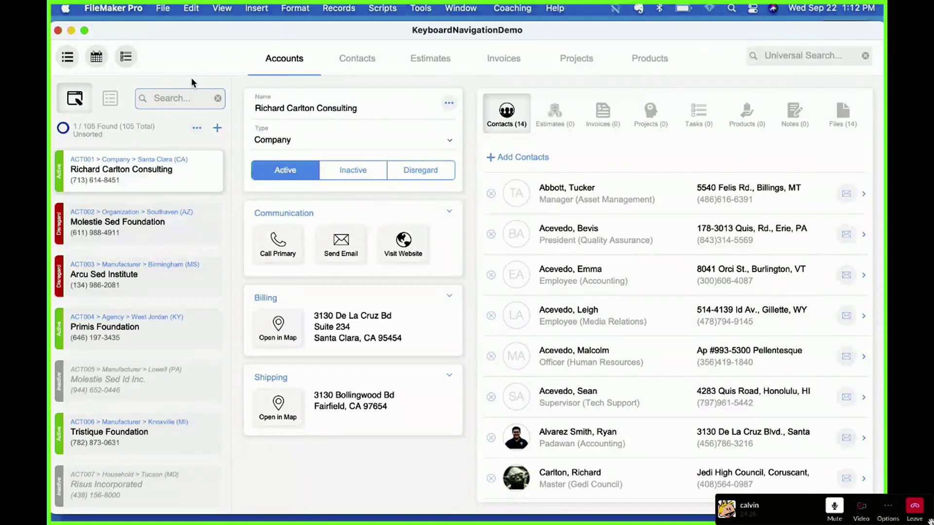
{"action": "key", "text": "Tab"}
{"action": "key", "text": "Tab"}
{"action": "key", "text": "space"}
{"action": "key", "text": "Return"}
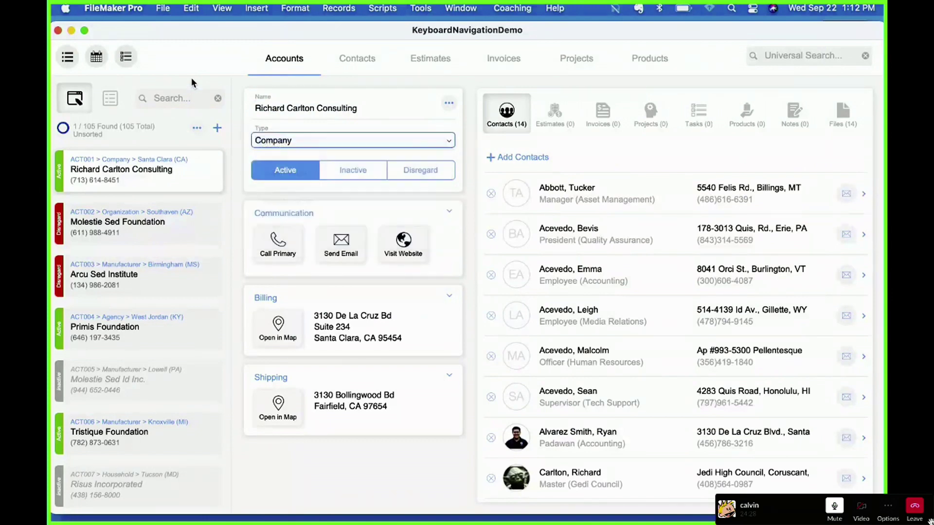
Step: Search the accounts list for "richard"
{"action": "key", "text": "shift+Tab"}
{"action": "key", "text": "shift+Tab"}
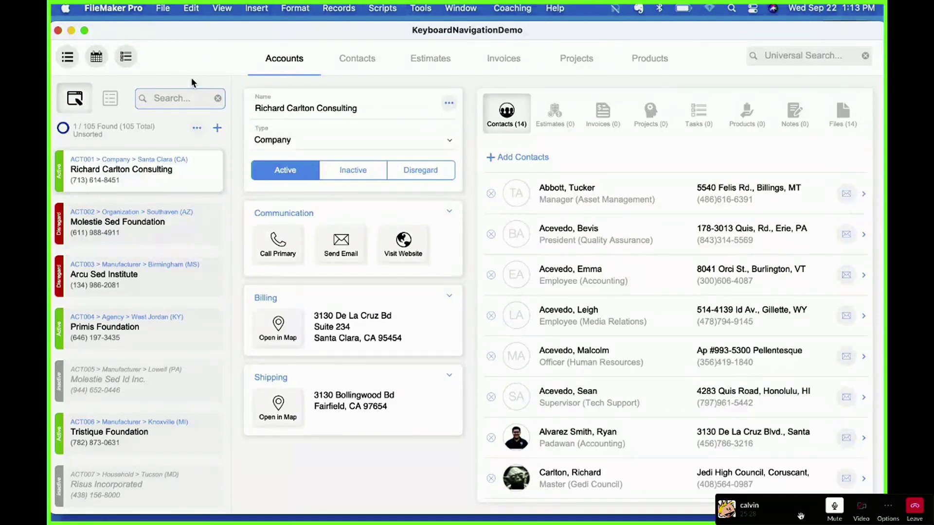
{"action": "type", "text": "richard"}
{"action": "key", "text": "Return"}
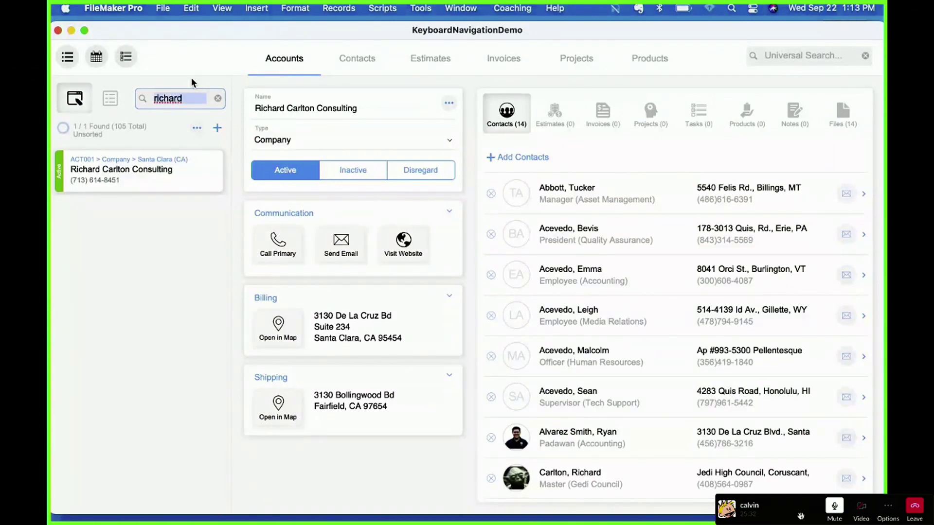
Step: Set the Type of the Richard Carlton Consulting account to Firm
{"action": "key", "text": "Tab"}
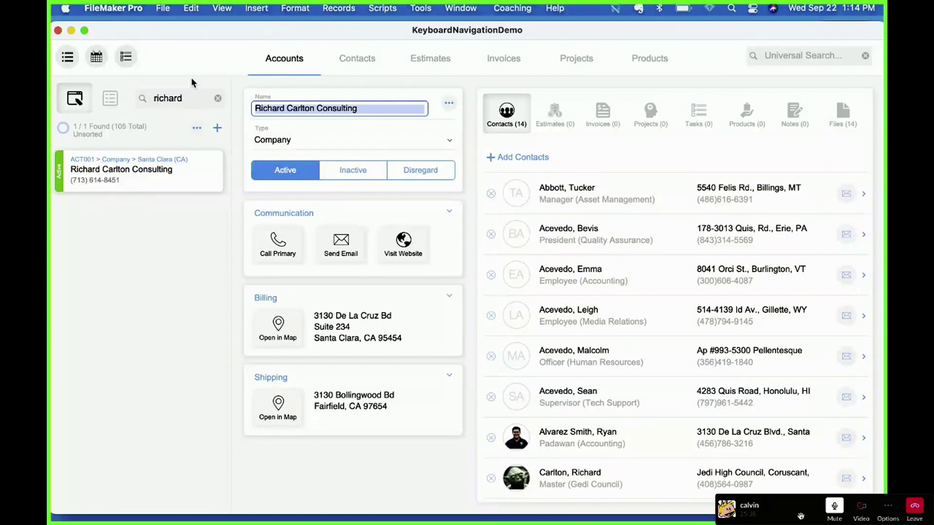
{"action": "key", "text": "Tab"}
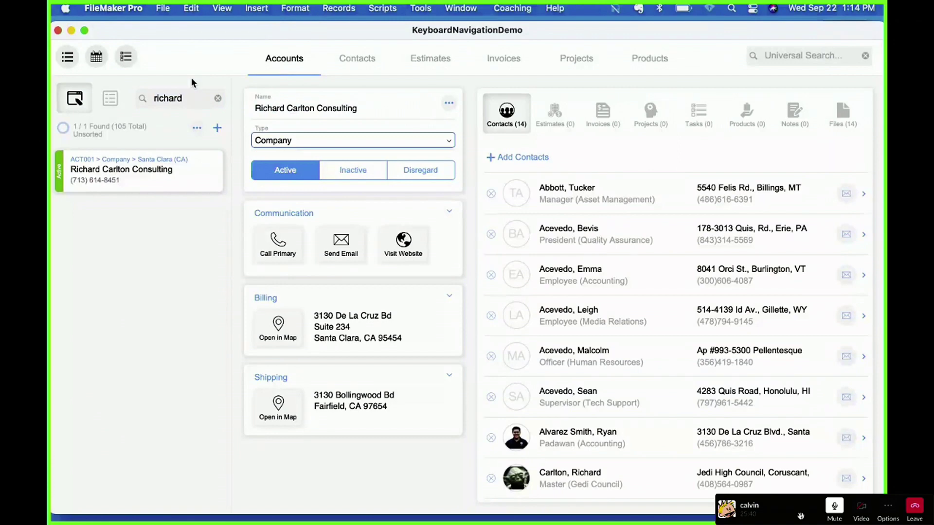
{"action": "key", "text": "space"}
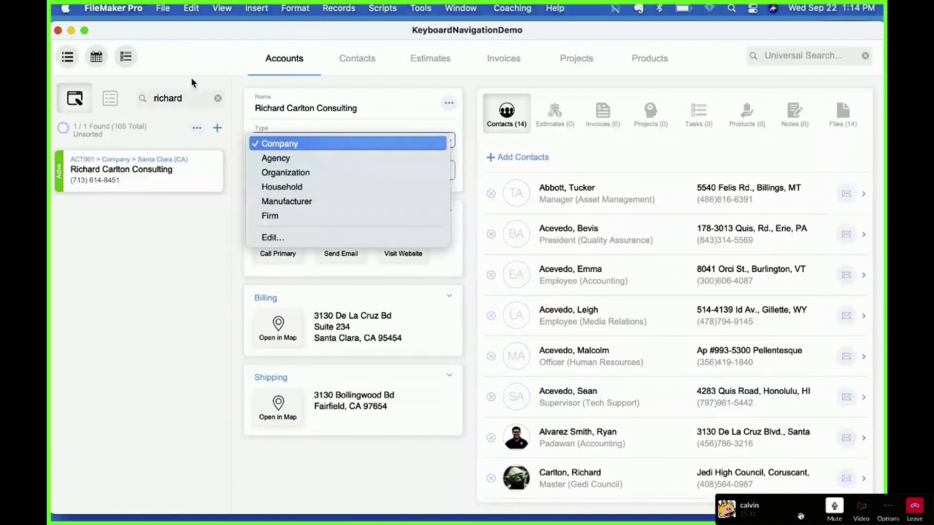
{"action": "key", "text": "Return"}
{"action": "key", "text": "space"}
{"action": "key", "text": "Down"}
{"action": "key", "text": "Down"}
{"action": "key", "text": "Down"}
{"action": "key", "text": "Down"}
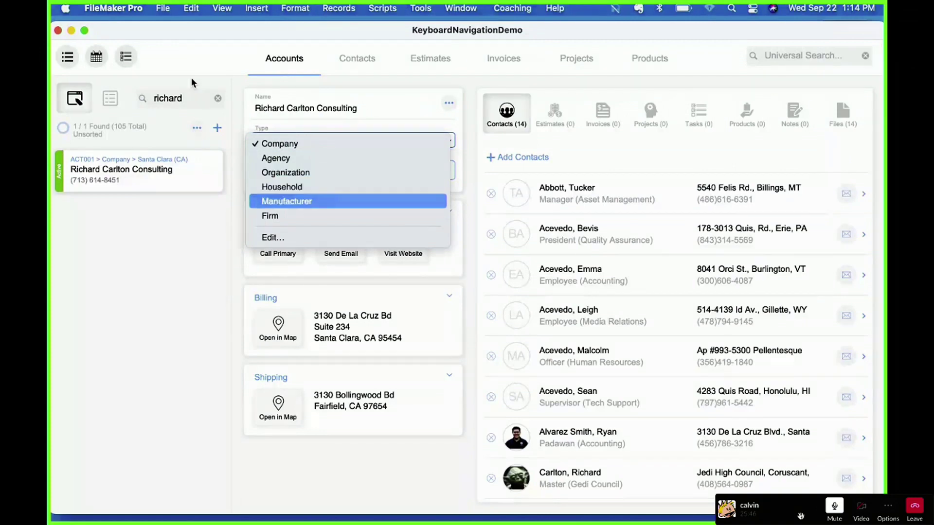
{"action": "key", "text": "Down"}
{"action": "key", "text": "Return"}
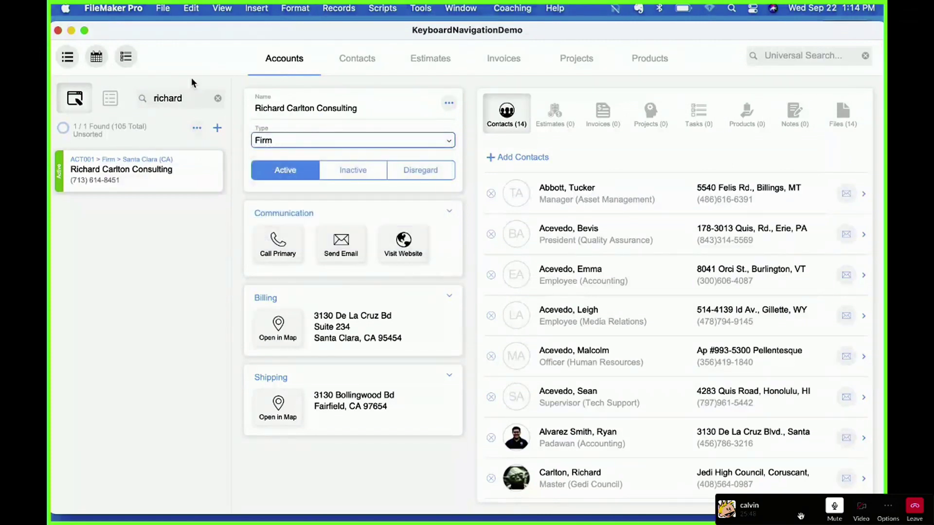
Step: Switch the account's status to Inactive and back to Active
{"action": "key", "text": "Escape"}
{"action": "key", "text": "Tab"}
{"action": "key", "text": "space"}
{"action": "key", "text": "shift+Tab"}
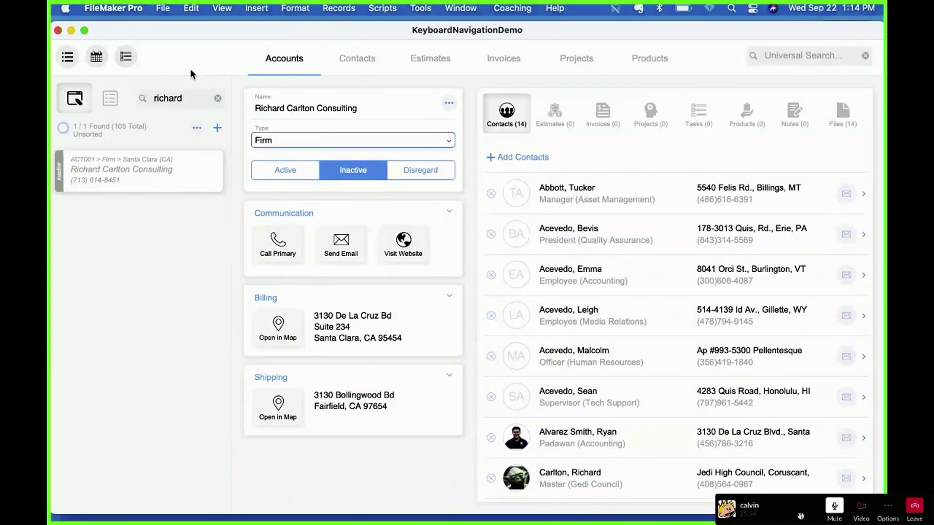
{"action": "key", "text": "Tab"}
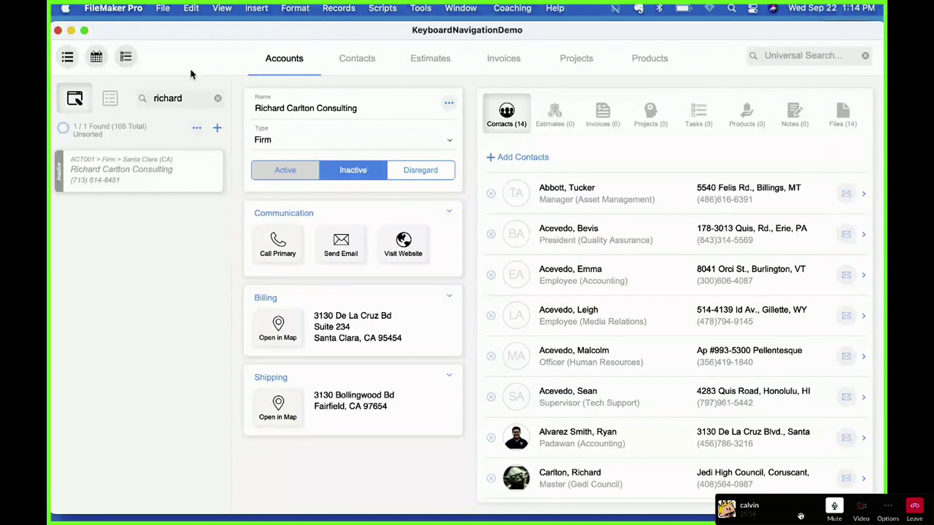
{"action": "key", "text": "space"}
Step: Switch the account's status to Disregard and back to Active
{"action": "key", "text": "Tab"}
{"action": "key", "text": "Tab"}
{"action": "key", "text": "space"}
{"action": "key", "text": "shift+Tab"}
{"action": "key", "text": "shift+Tab"}
{"action": "key", "text": "space"}
Step: Set the account's status to Inactive and move the focus through the status options to Disregard
{"action": "key", "text": "Tab"}
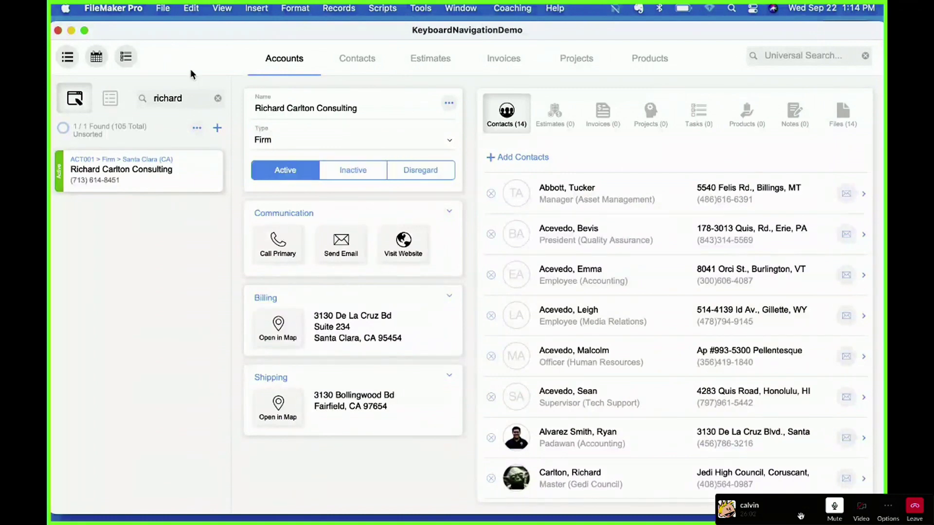
{"action": "key", "text": "space"}
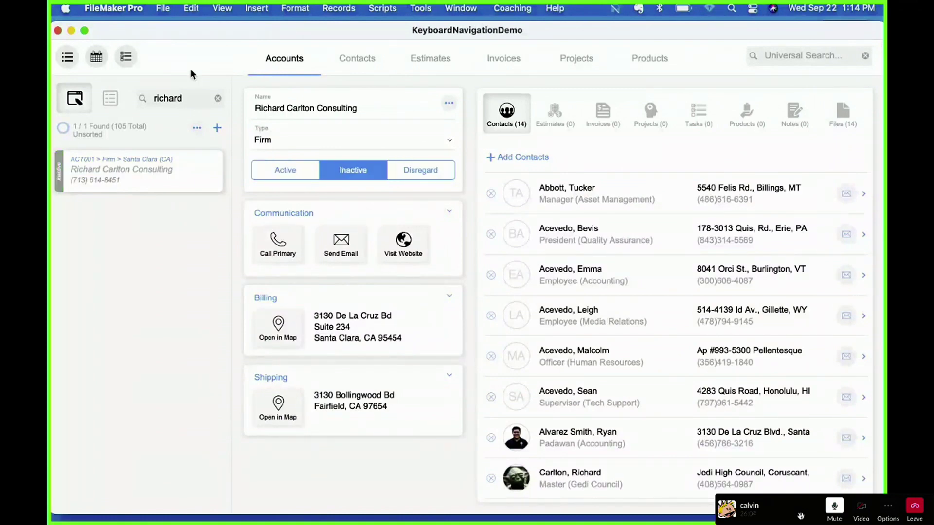
{"action": "key", "text": "shift+Tab"}
{"action": "key", "text": "Tab"}
{"action": "key", "text": "Tab"}
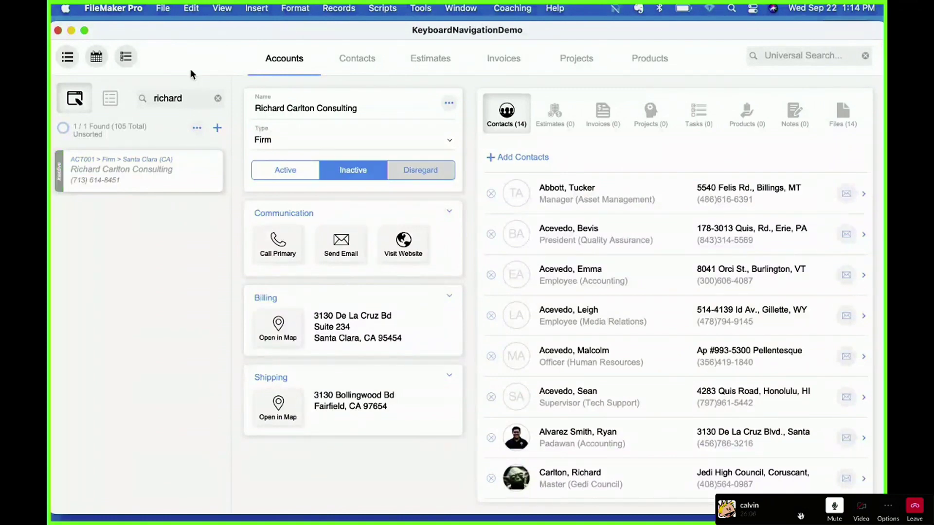
Step: Go back to the account's Type field and set it to Manufacturer
{"action": "key", "text": "shift+Tab"}
{"action": "key", "text": "shift+Tab"}
{"action": "key", "text": "shift+Tab"}
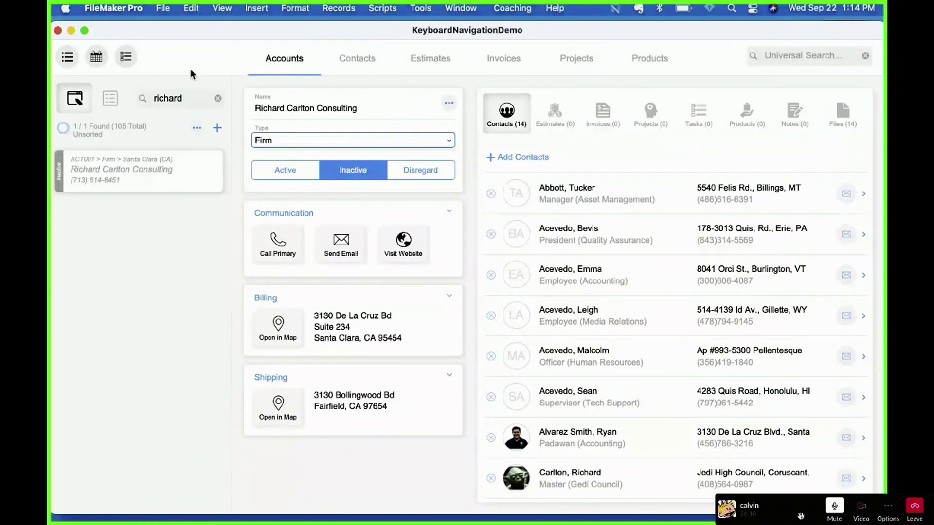
{"action": "key", "text": "space"}
{"action": "key", "text": "Escape"}
{"action": "key", "text": "space"}
{"action": "key", "text": "Up"}
{"action": "key", "text": "Return"}
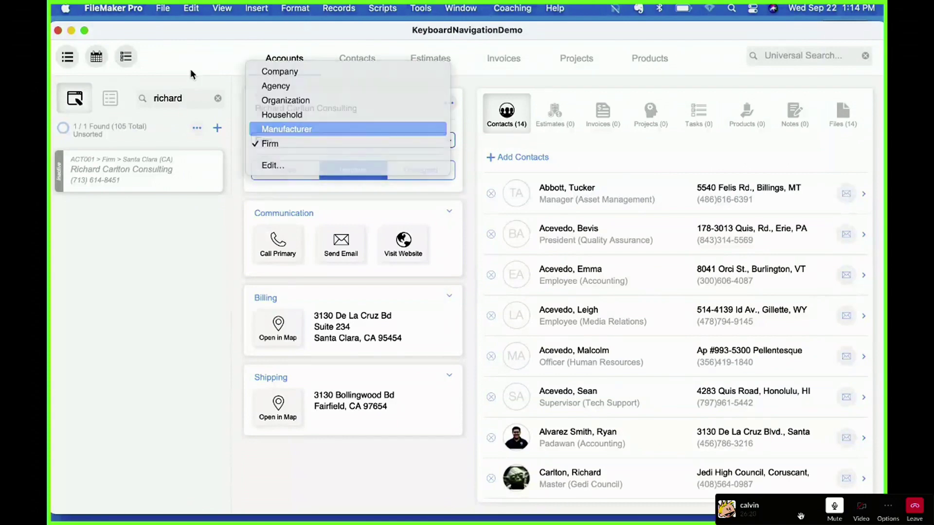
Step: Set the account's Type to Household
{"action": "key", "text": "space"}
{"action": "key", "text": "Up"}
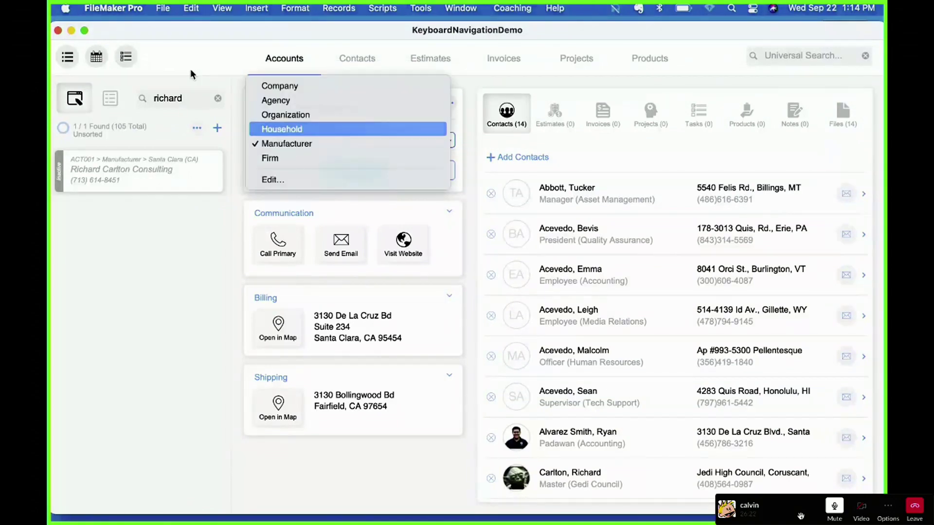
{"action": "key", "text": "Return"}
Step: Set the account's status to Disregard
{"action": "key", "text": "Tab"}
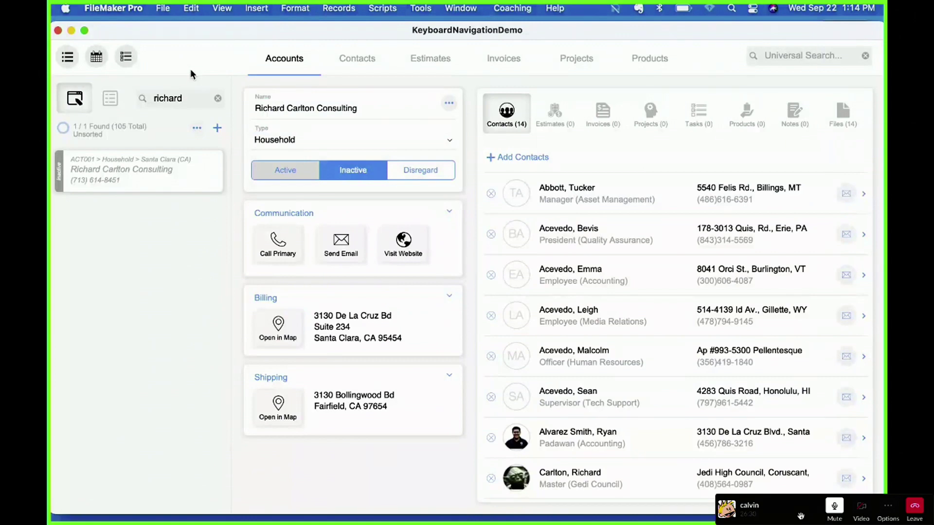
{"action": "key", "text": "Tab"}
{"action": "key", "text": "Tab"}
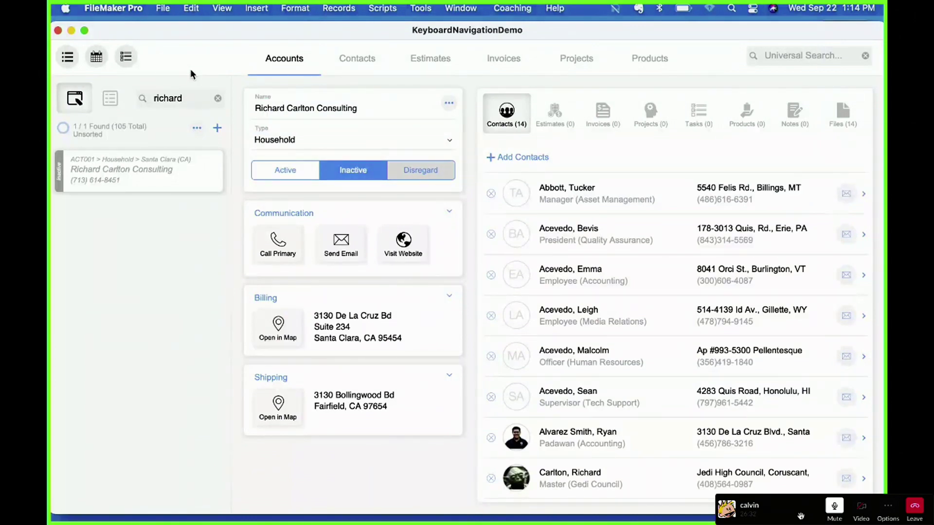
{"action": "key", "text": "space"}
Step: Set the account's status to Active
{"action": "key", "text": "shift+Tab"}
{"action": "key", "text": "shift+Tab"}
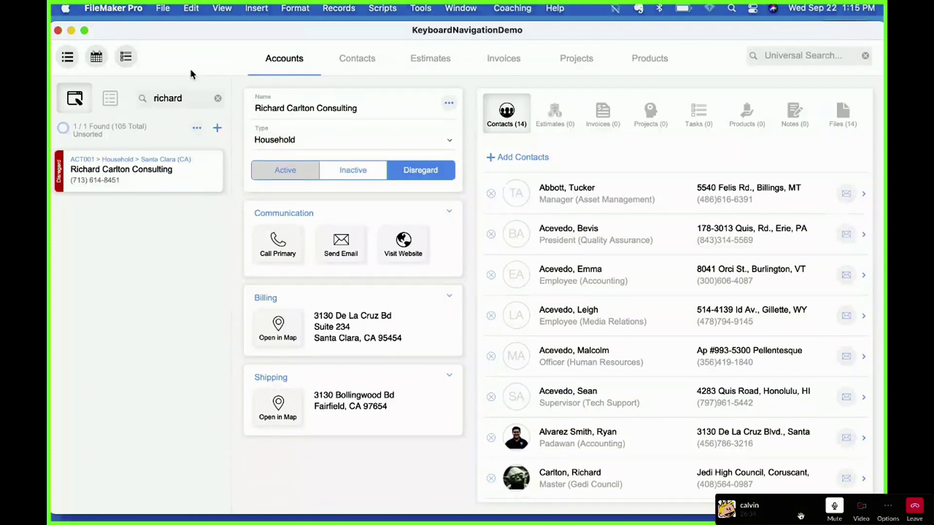
{"action": "key", "text": "space"}
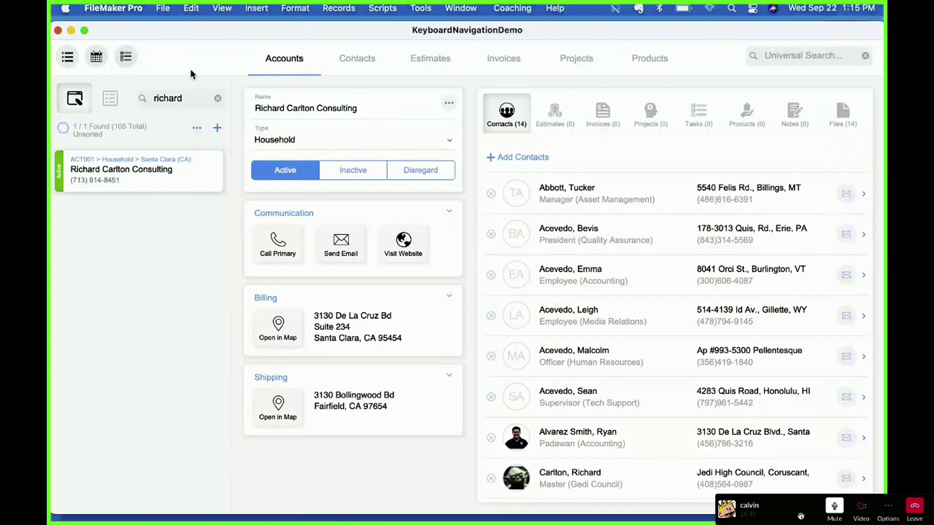
Step: Expand the Communication section, go through its fields down to Website, and collapse the section
{"action": "key", "text": "Tab"}
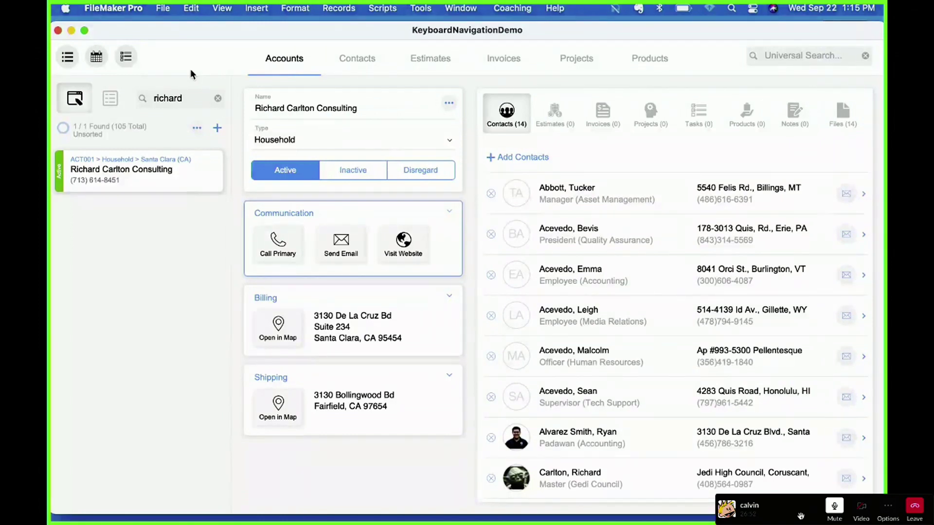
{"action": "key", "text": "space"}
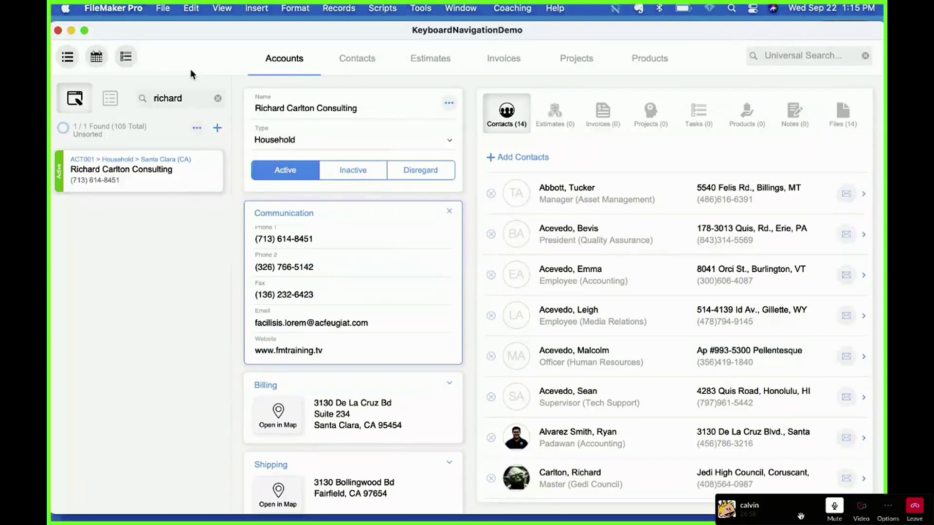
{"action": "key", "text": "Tab"}
{"action": "key", "text": "Tab"}
{"action": "key", "text": "Tab"}
{"action": "key", "text": "Tab"}
{"action": "key", "text": "Tab"}
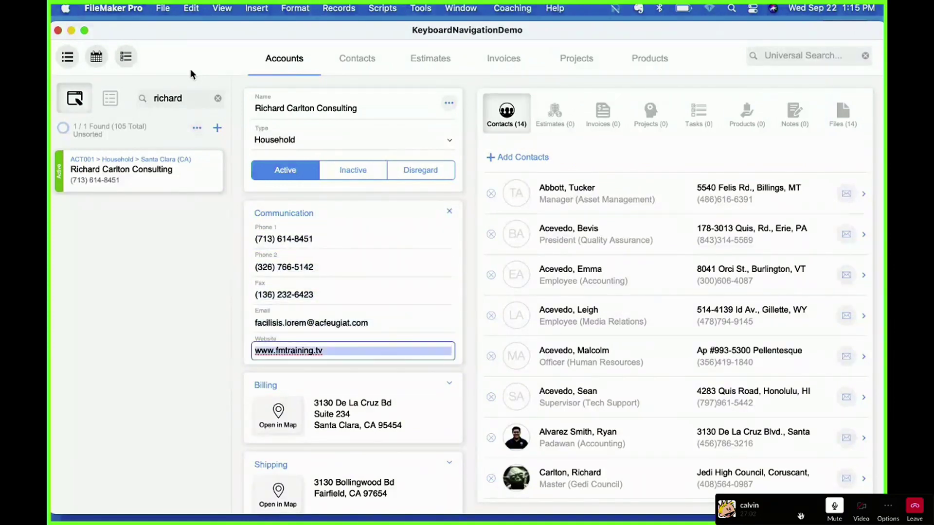
{"action": "key", "text": "Tab"}
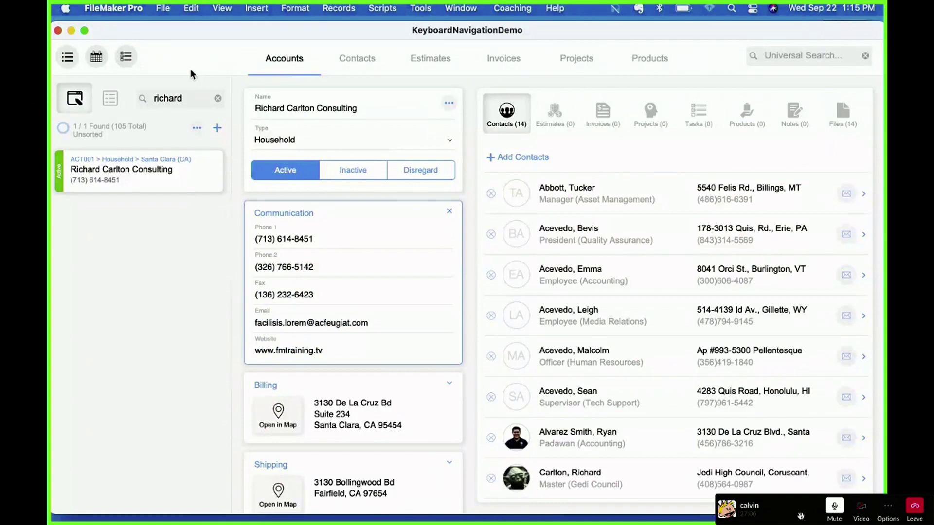
{"action": "key", "text": "space"}
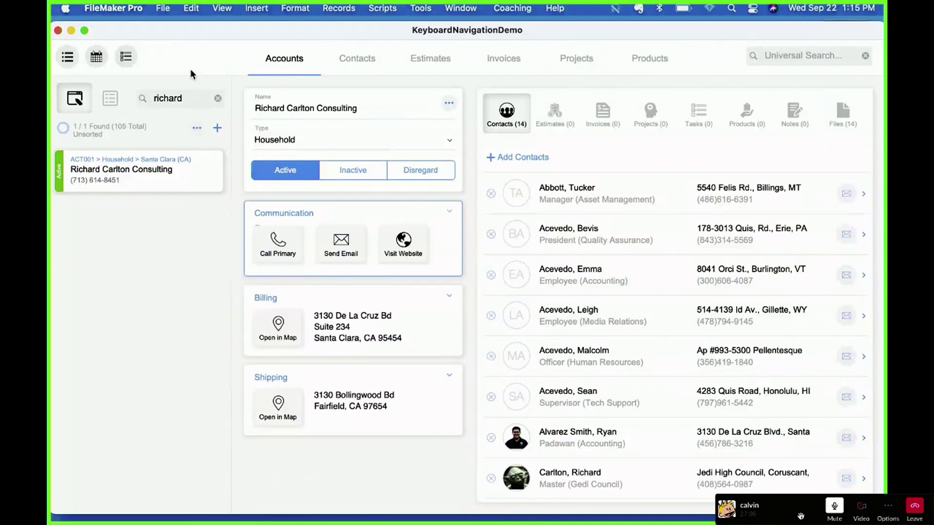
Step: Expand the Communication section once more and go through its fields to Website
{"action": "key", "text": "space"}
{"action": "key", "text": "Tab"}
{"action": "key", "text": "Tab"}
{"action": "key", "text": "Tab"}
{"action": "key", "text": "Tab"}
{"action": "key", "text": "Tab"}
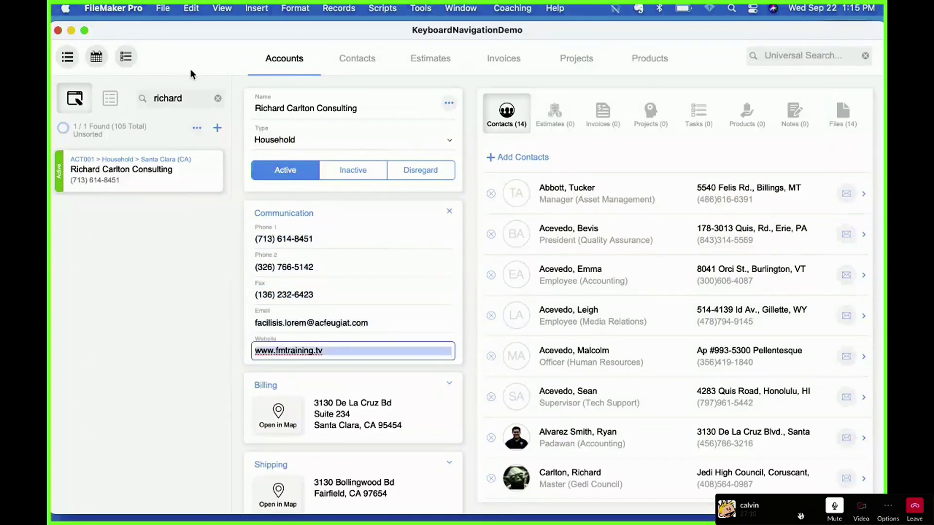
Step: Expand the Billing section and go through its address fields down to Country
{"action": "key", "text": "Tab"}
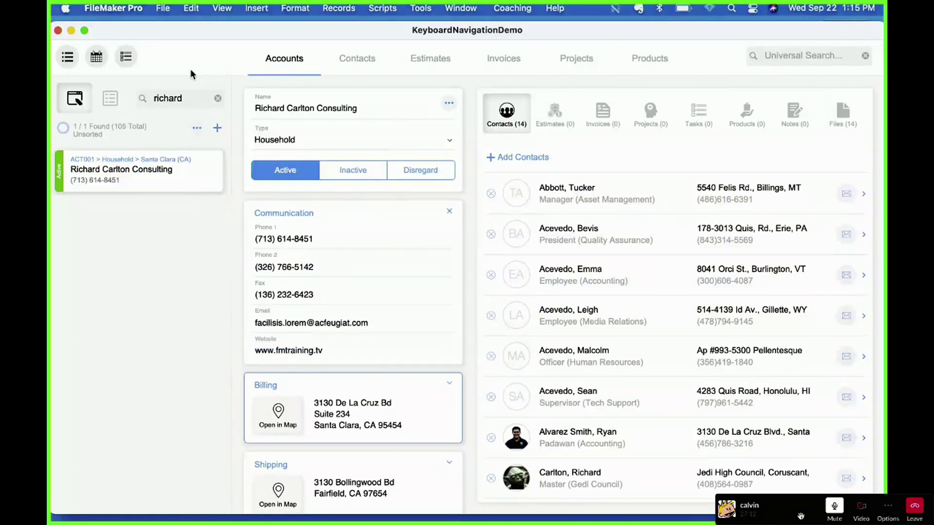
{"action": "key", "text": "space"}
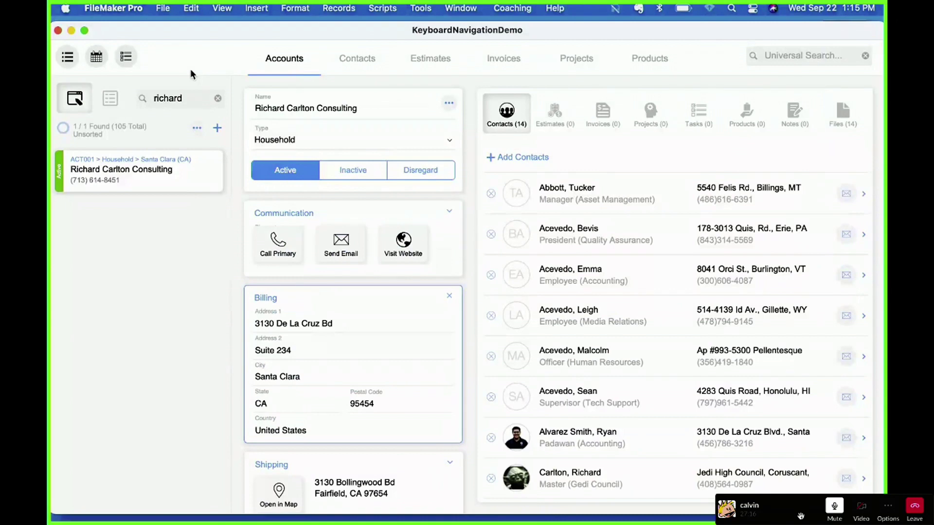
{"action": "key", "text": "Tab"}
{"action": "key", "text": "Tab"}
{"action": "key", "text": "Tab"}
{"action": "key", "text": "Tab"}
{"action": "key", "text": "Tab"}
{"action": "key", "text": "Tab"}
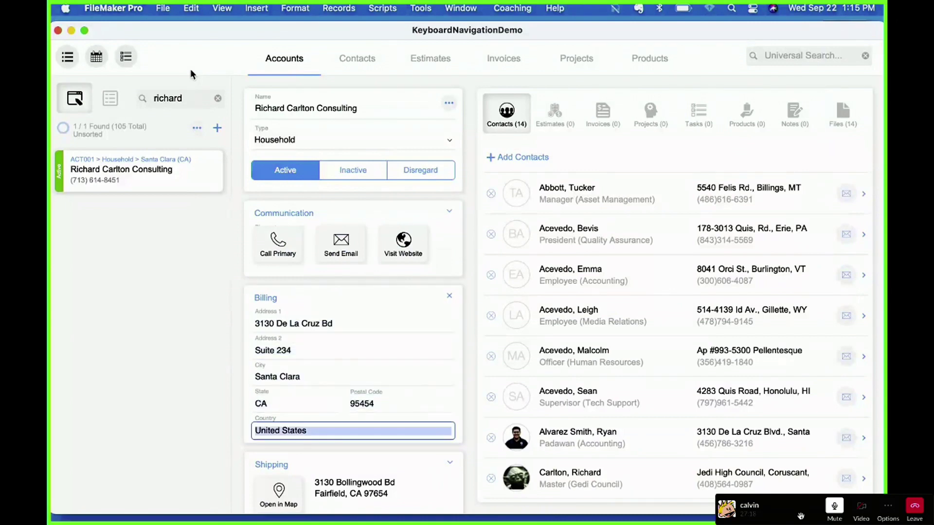
Step: Go back up through the Billing address fields and collapse the section
{"action": "key", "text": "shift+Tab"}
{"action": "key", "text": "shift+Tab"}
{"action": "key", "text": "shift+Tab"}
{"action": "key", "text": "shift+Tab"}
{"action": "key", "text": "shift+Tab"}
{"action": "key", "text": "shift+Tab"}
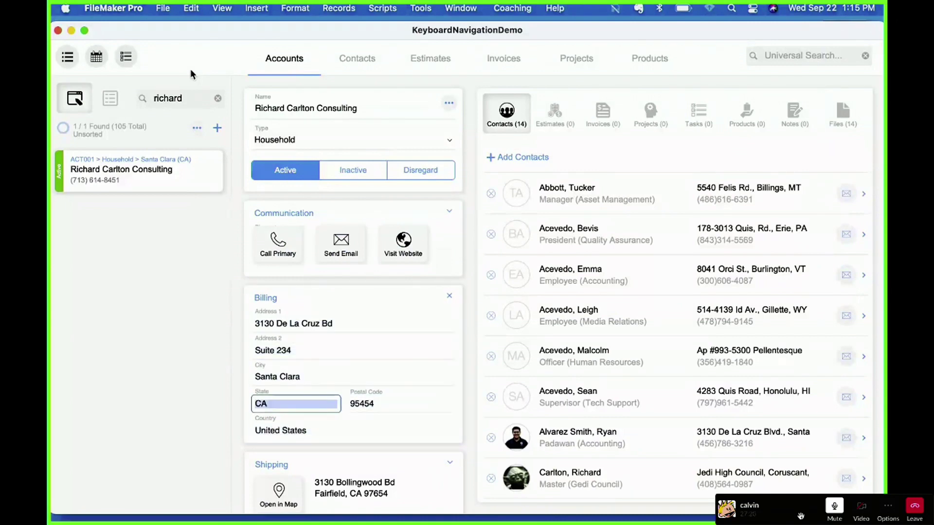
{"action": "key", "text": "Return"}
Step: Start a call to the account's primary phone number from the Communication section
{"action": "key", "text": "Tab"}
{"action": "key", "text": "shift+Tab"}
{"action": "key", "text": "shift+Tab"}
{"action": "key", "text": "shift+Tab"}
{"action": "key", "text": "shift+Tab"}
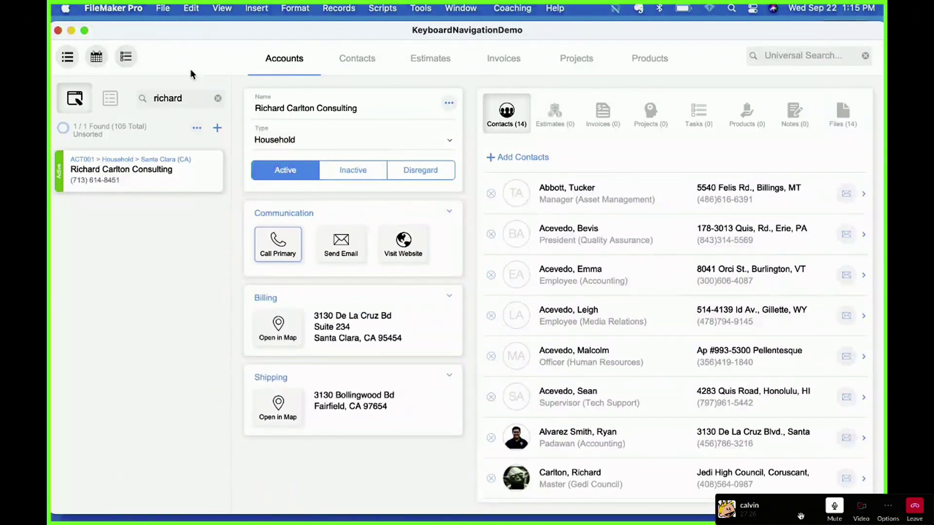
{"action": "key", "text": "shift+Tab"}
{"action": "key", "text": "Tab"}
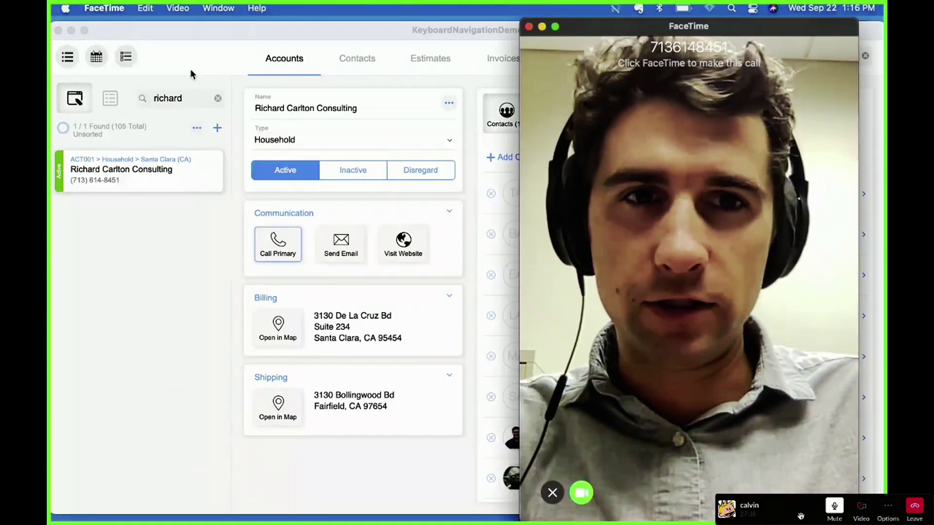
Step: Return to FileMaker Pro, visit the account's website from the Communication section, and close the web page
{"action": "left_click", "coordinate": [190, 69]}
{"action": "key", "text": "Tab"}
{"action": "key", "text": "Tab"}
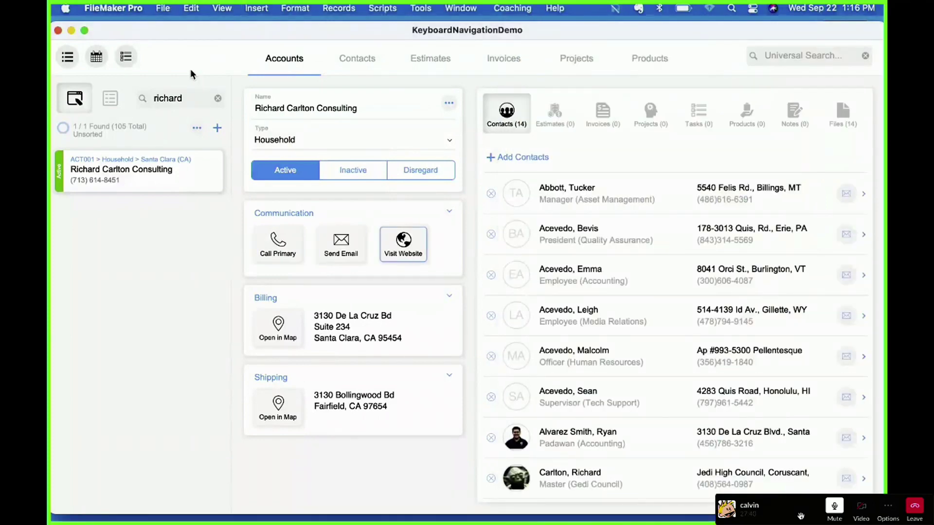
{"action": "key", "text": "space"}
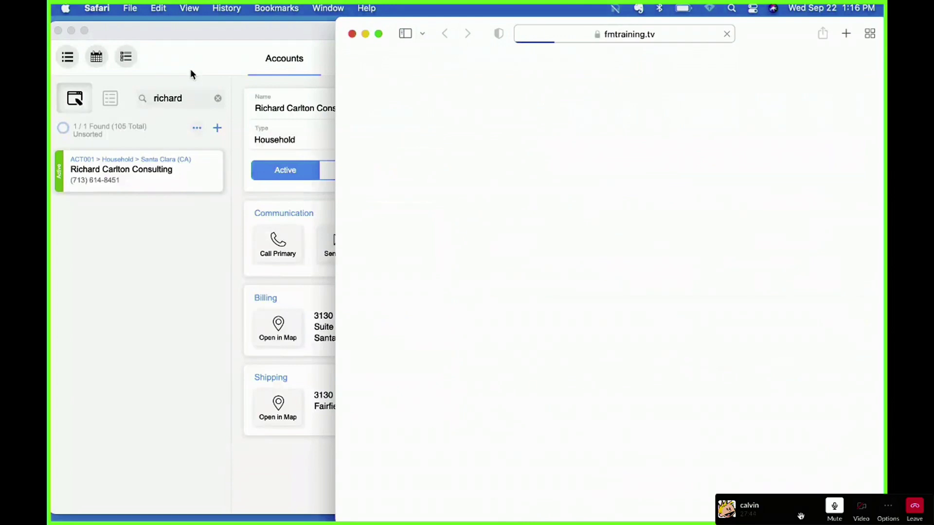
{"action": "key", "text": "super+w"}
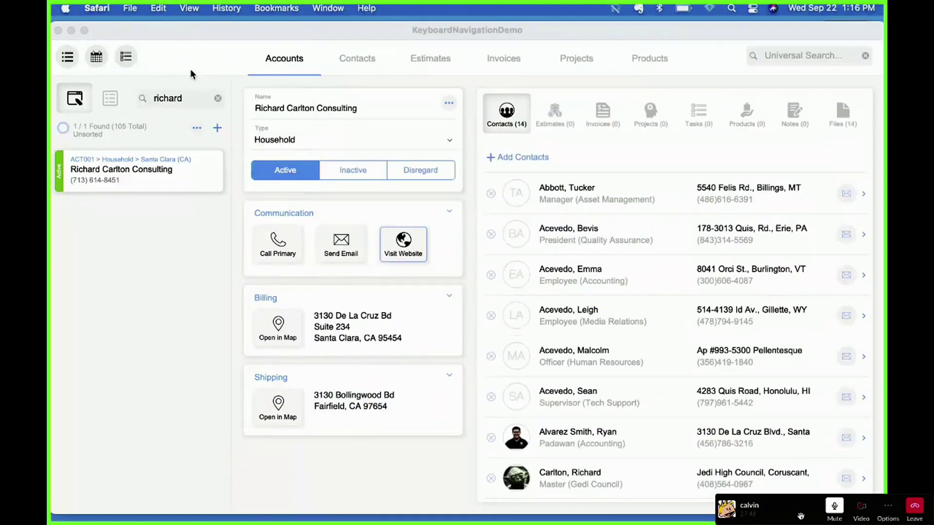
{"action": "left_click", "coordinate": [408, 260]}
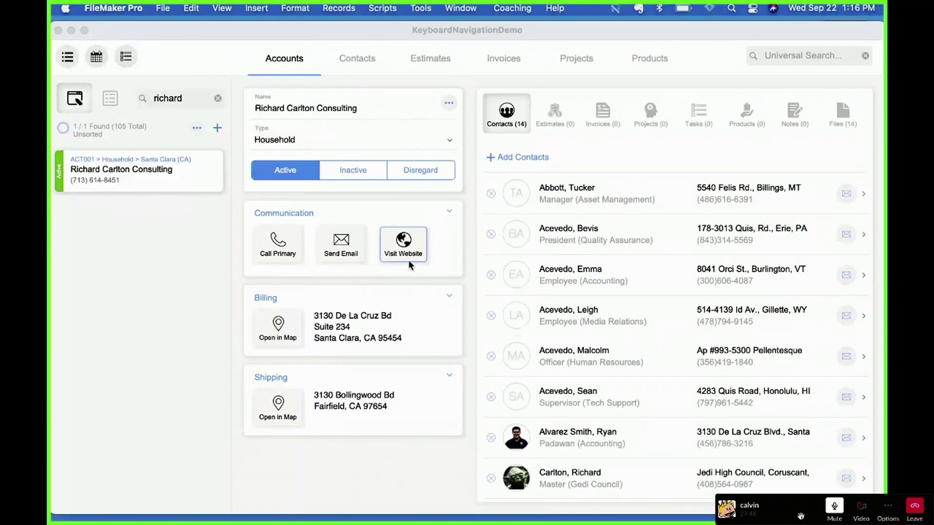
Step: Expand the Billing section from its collapsed address card and collapse it again
{"action": "key", "text": "Tab"}
{"action": "key", "text": "Tab"}
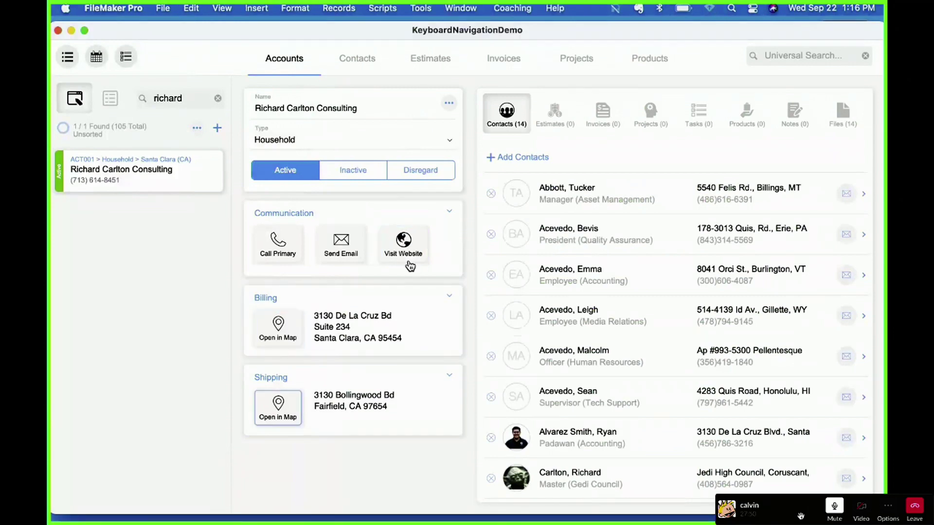
{"action": "key", "text": "shift+Tab"}
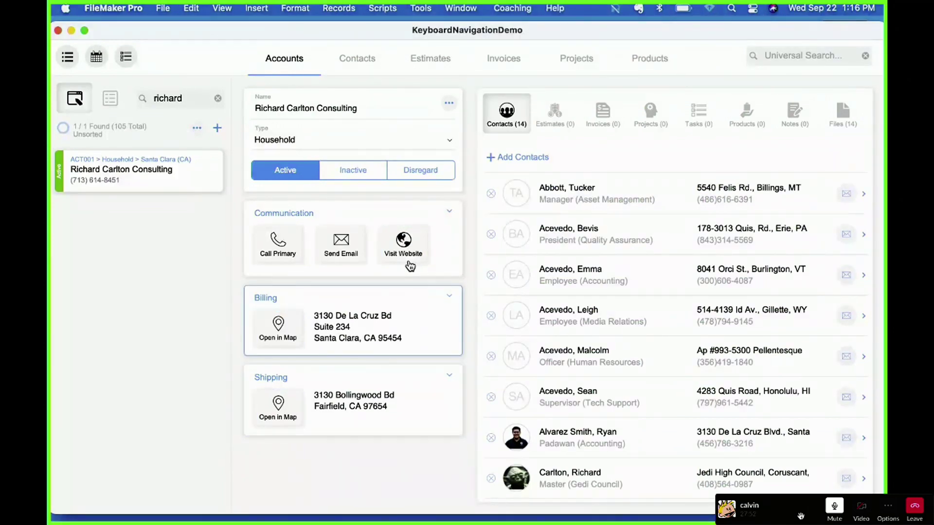
{"action": "key", "text": "Escape"}
{"action": "key", "text": "Return"}
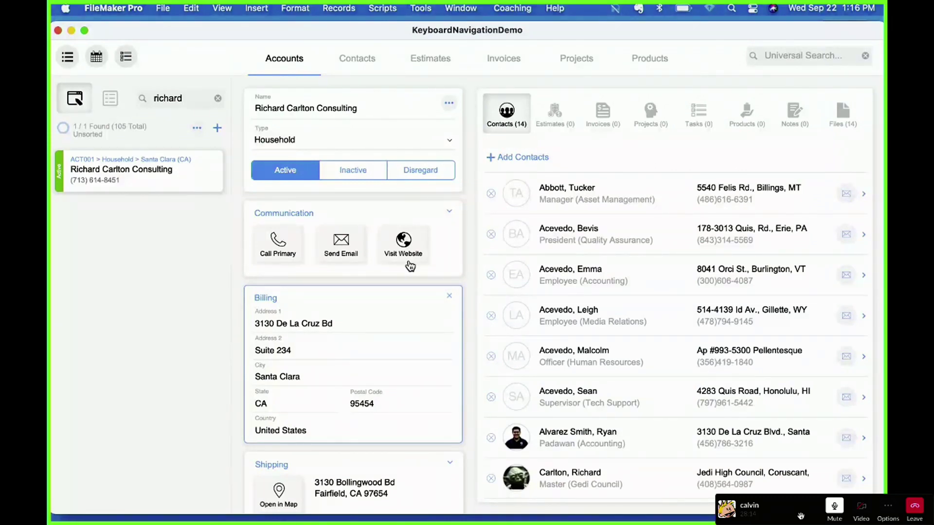
{"action": "key", "text": "Escape"}
Step: Move the focus through the Shipping section to the Contacts tab and back to Shipping's Open in Map action
{"action": "key", "text": "Tab"}
{"action": "key", "text": "Tab"}
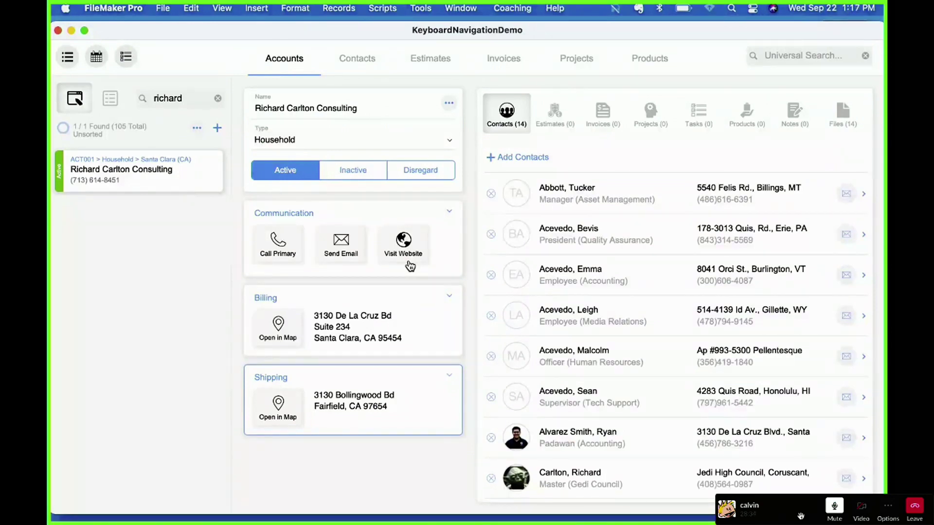
{"action": "key", "text": "Tab"}
{"action": "key", "text": "Tab"}
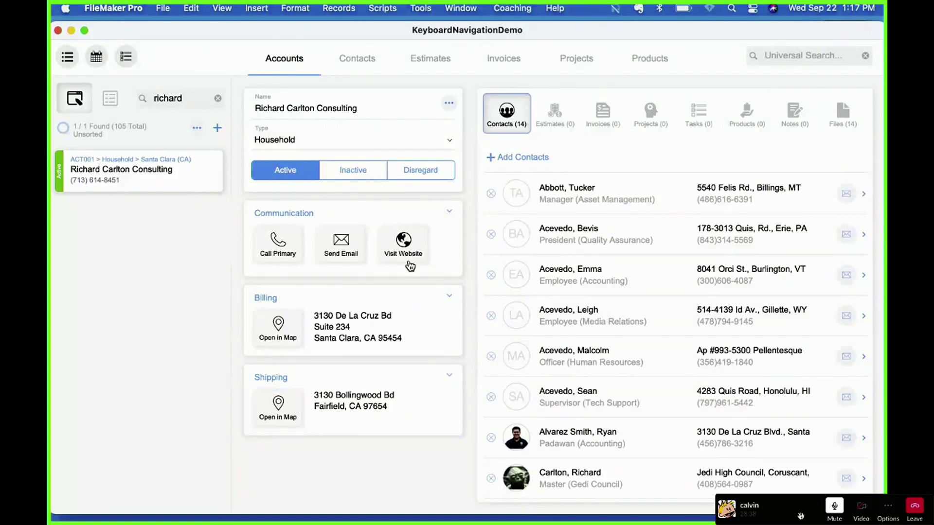
{"action": "key", "text": "shift+Tab"}
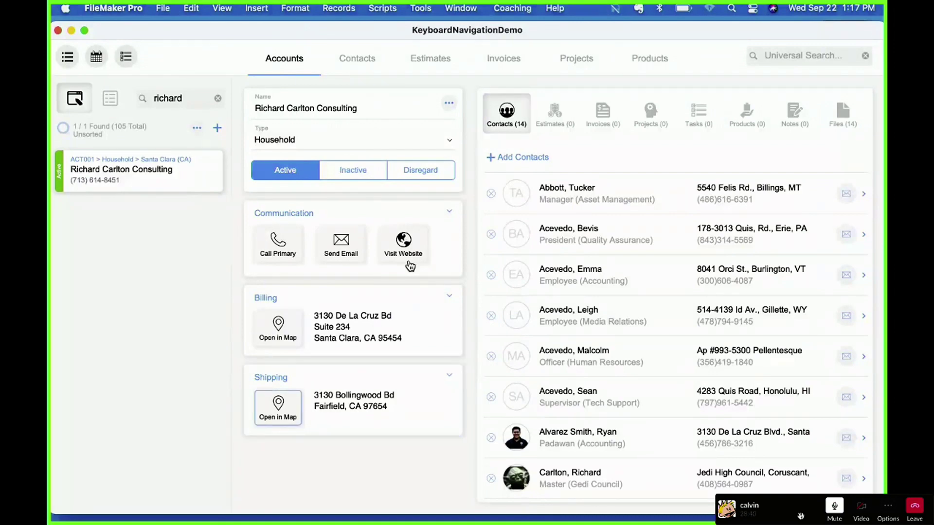
Step: Show the account's related Tasks and switch to its Estimates using the focus
{"action": "key", "text": "Tab"}
{"action": "key", "text": "Tab"}
{"action": "key", "text": "Tab"}
{"action": "key", "text": "Tab"}
{"action": "key", "text": "Tab"}
{"action": "key", "text": "Tab"}
{"action": "key", "text": "shift+Tab"}
{"action": "key", "text": "space"}
{"action": "key", "text": "shift+Tab"}
{"action": "key", "text": "shift+Tab"}
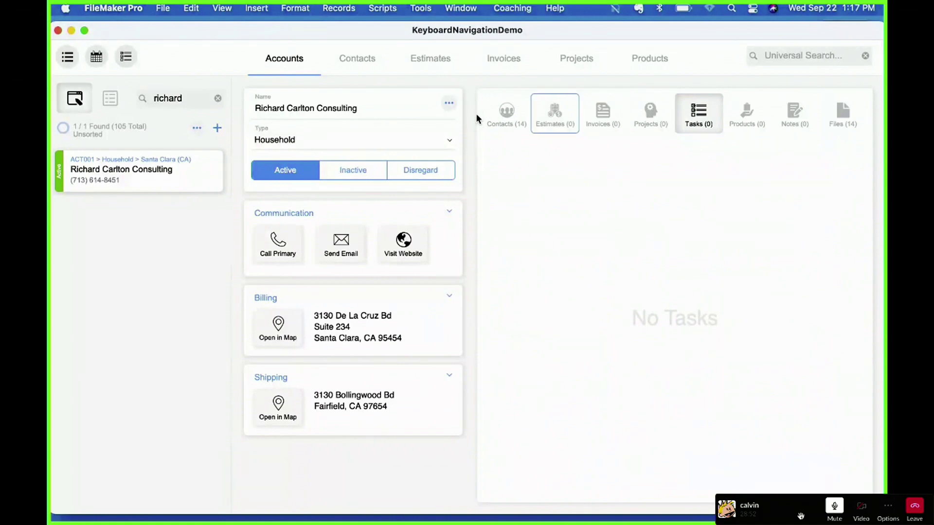
{"action": "key", "text": "space"}
Step: Move the focus onward from Estimates past Products and show the account's related Files
{"action": "key", "text": "Tab"}
{"action": "key", "text": "Tab"}
{"action": "key", "text": "Tab"}
{"action": "key", "text": "Tab"}
{"action": "key", "text": "Tab"}
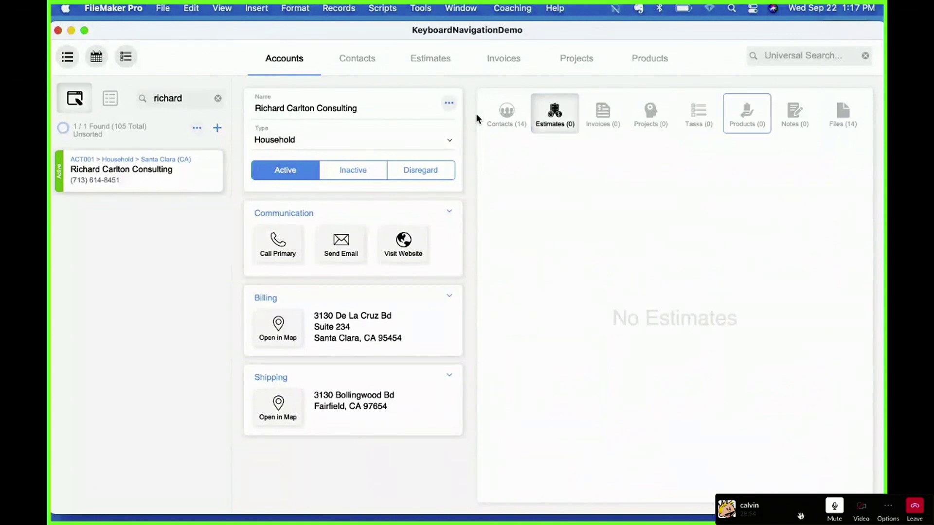
{"action": "key", "text": "space"}
{"action": "key", "text": "Tab"}
{"action": "key", "text": "space"}
Step: Move the focus back across the related-record tabs to Contacts and show the contact list
{"action": "key", "text": "shift+Tab"}
{"action": "key", "text": "shift+Tab"}
{"action": "key", "text": "shift+Tab"}
{"action": "key", "text": "shift+Tab"}
{"action": "key", "text": "shift+Tab"}
{"action": "key", "text": "shift+Tab"}
{"action": "key", "text": "shift+Tab"}
{"action": "key", "text": "space"}
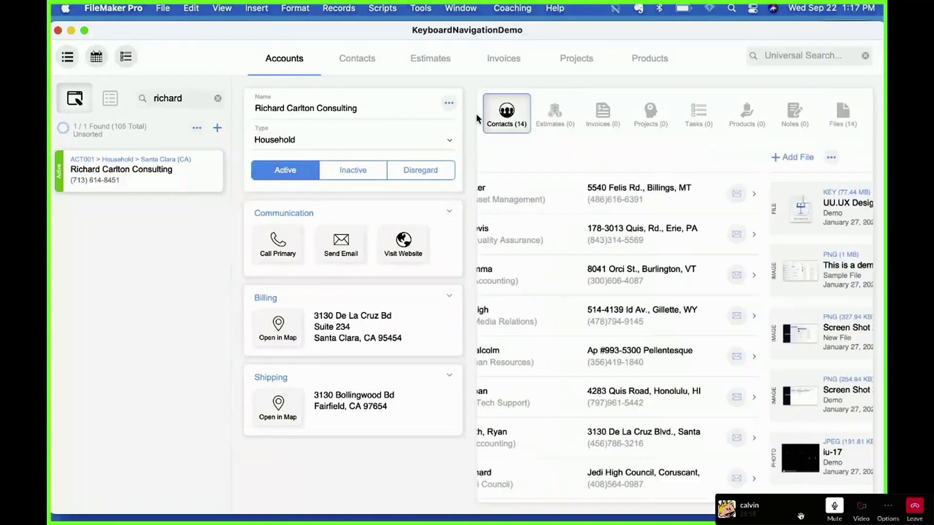
Step: Move the focus past Add Contacts and down the contact rows to the eighth contact
{"action": "key", "text": "Tab"}
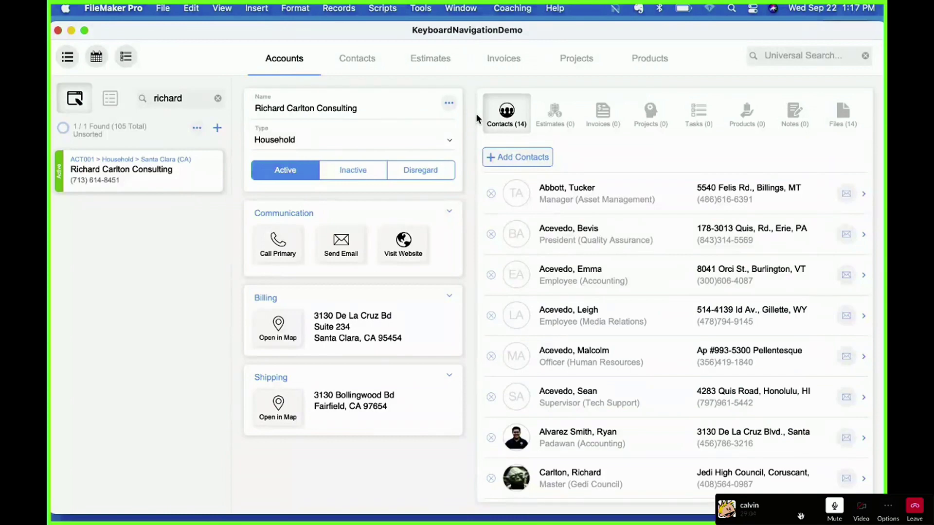
{"action": "key", "text": "Tab"}
{"action": "key", "text": "Down"}
{"action": "key", "text": "Down"}
{"action": "key", "text": "Down"}
{"action": "key", "text": "Down"}
{"action": "key", "text": "Down"}
{"action": "key", "text": "Down"}
{"action": "key", "text": "Down"}
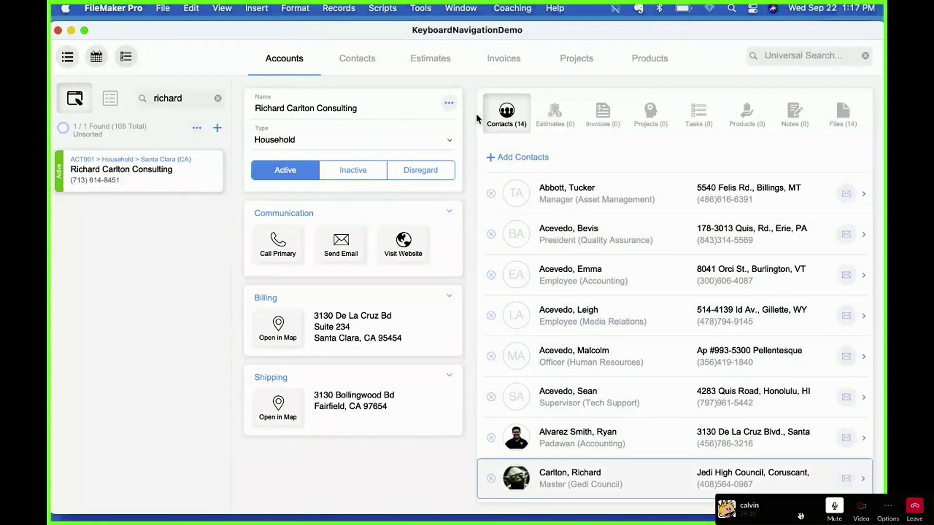
Step: Move the focus back up through the contact rows to Add Contacts
{"action": "key", "text": "Up"}
{"action": "key", "text": "Up"}
{"action": "key", "text": "Up"}
{"action": "key", "text": "Up"}
{"action": "key", "text": "Up"}
{"action": "key", "text": "Up"}
{"action": "key", "text": "Up"}
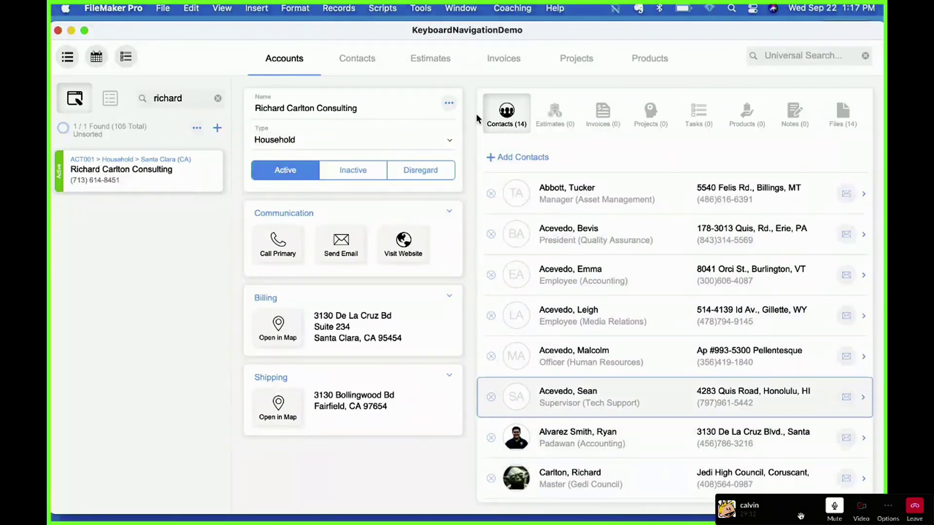
{"action": "key", "text": "Up"}
{"action": "key", "text": "Up"}
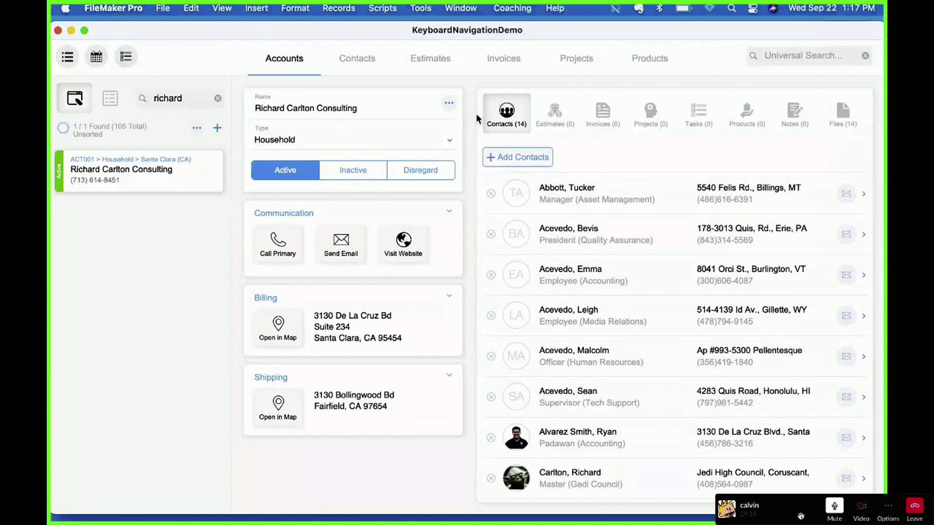
Step: Move the focus across the related-record tabs to Files and show the file list
{"action": "key", "text": "Right"}
{"action": "key", "text": "Right"}
{"action": "key", "text": "Right"}
{"action": "key", "text": "Right"}
{"action": "key", "text": "Right"}
{"action": "key", "text": "Right"}
{"action": "key", "text": "Right"}
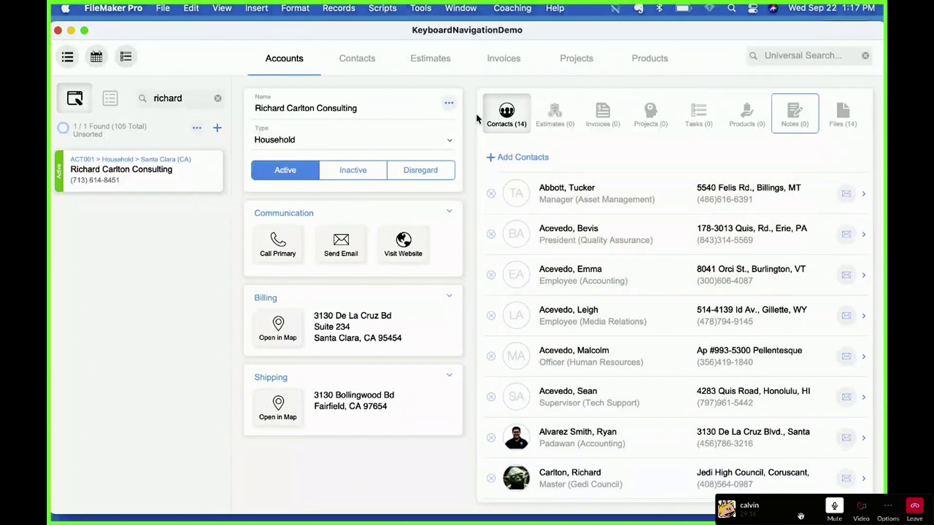
{"action": "key", "text": "space"}
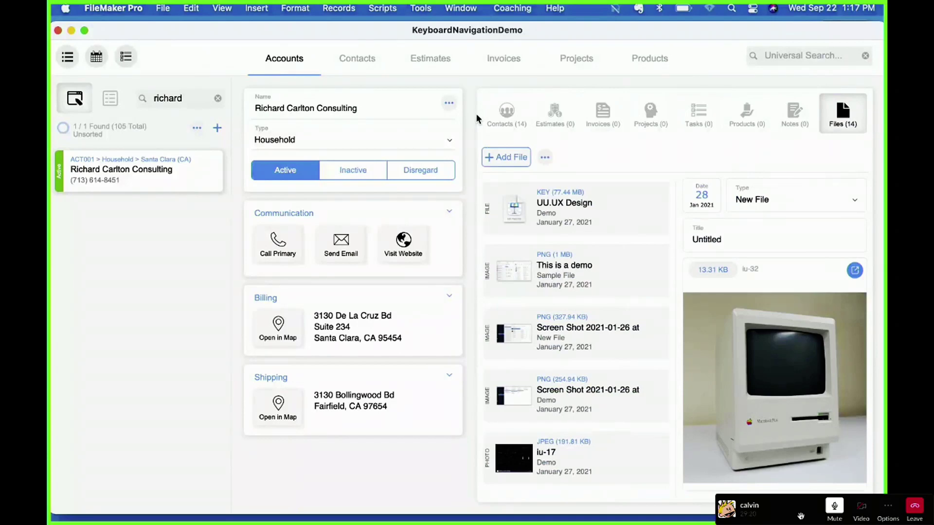
Step: Go through the file rows and select the image file titled "This is a demo"
{"action": "key", "text": "Down"}
{"action": "key", "text": "Up"}
{"action": "key", "text": "Down"}
{"action": "key", "text": "Down"}
{"action": "key", "text": "Down"}
{"action": "key", "text": "Down"}
{"action": "key", "text": "Down"}
{"action": "key", "text": "Up"}
{"action": "key", "text": "Up"}
{"action": "key", "text": "Up"}
{"action": "key", "text": "Return"}
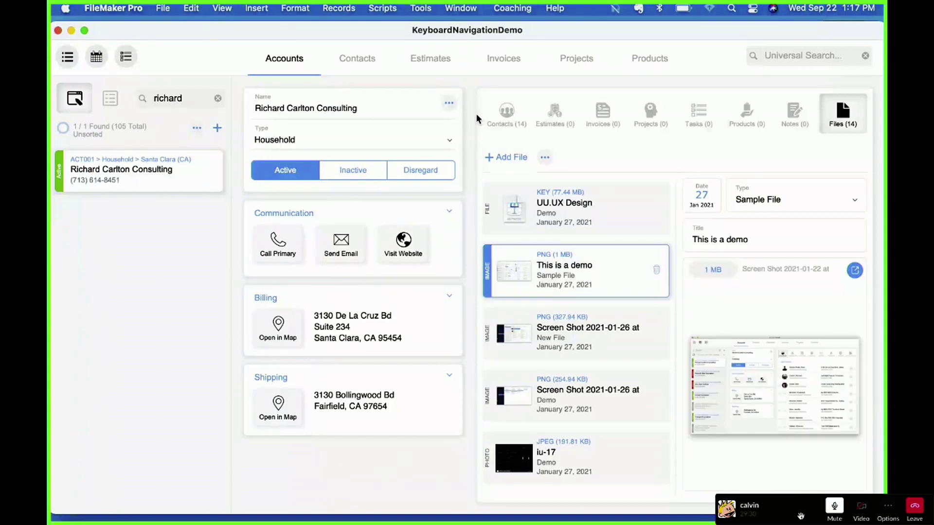
Step: Go back and forth through the selected file's Date, Type and Title fields, its preview, and on to Universal Search
{"action": "key", "text": "Tab"}
{"action": "key", "text": "Tab"}
{"action": "key", "text": "Tab"}
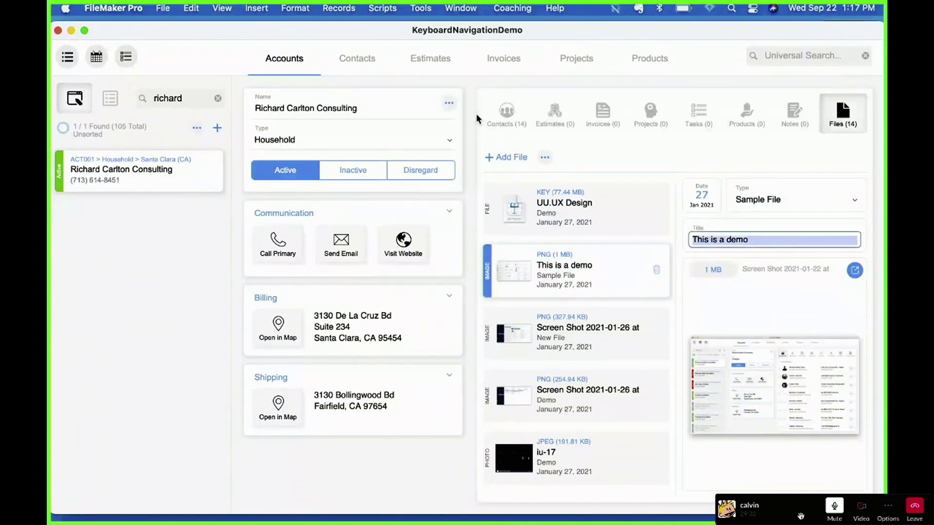
{"action": "key", "text": "Tab"}
{"action": "key", "text": "shift+Tab"}
{"action": "key", "text": "shift+Tab"}
{"action": "key", "text": "shift+Tab"}
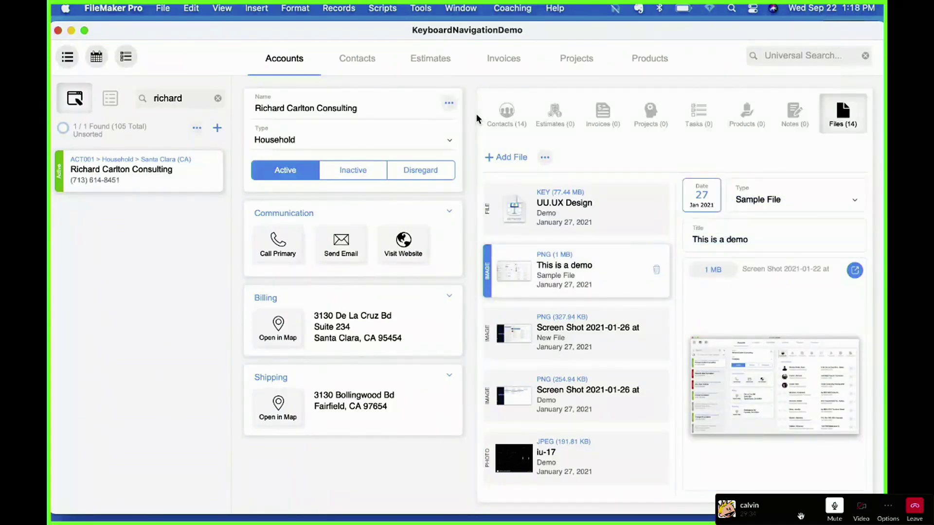
{"action": "key", "text": "Tab"}
{"action": "key", "text": "Tab"}
{"action": "key", "text": "Tab"}
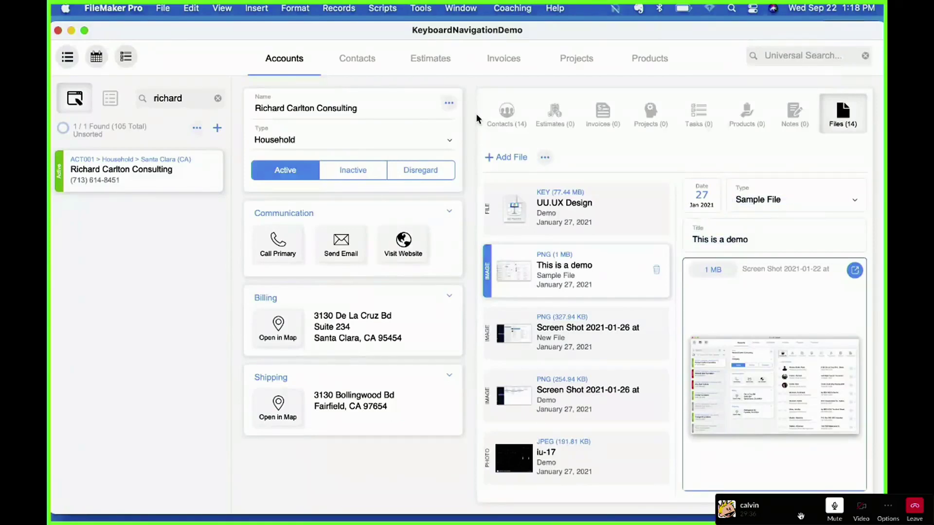
{"action": "key", "text": "Tab"}
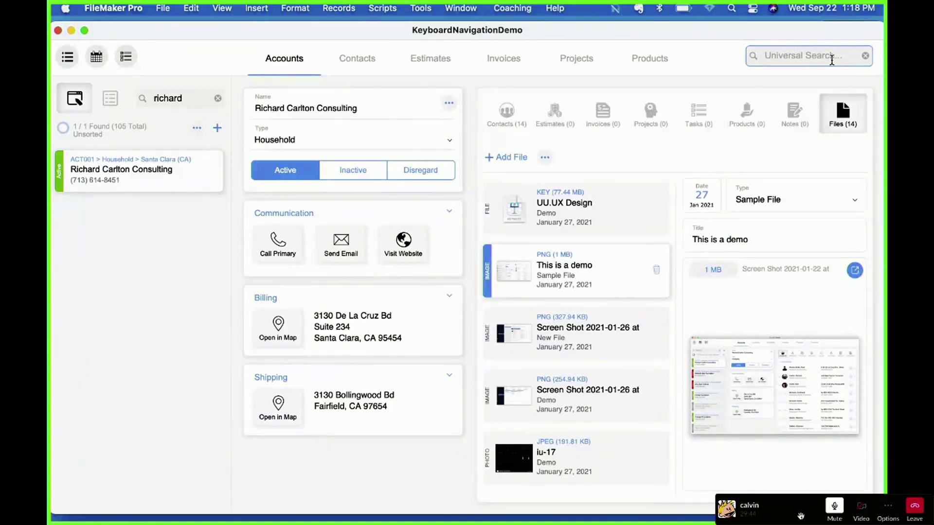
{"action": "key", "text": "Tab"}
{"action": "key", "text": "Tab"}
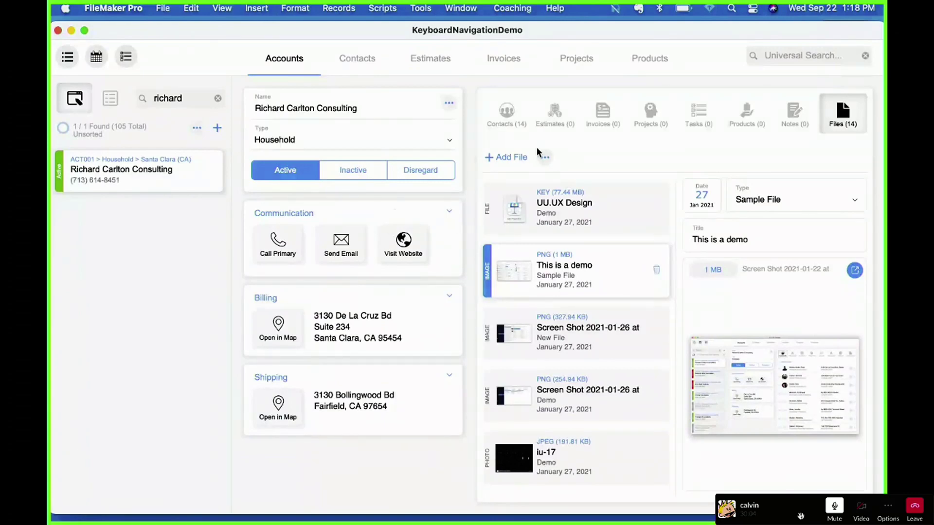
Step: Show the related Contacts again, and expand and collapse the Billing section
{"action": "left_click", "coordinate": [506, 113]}
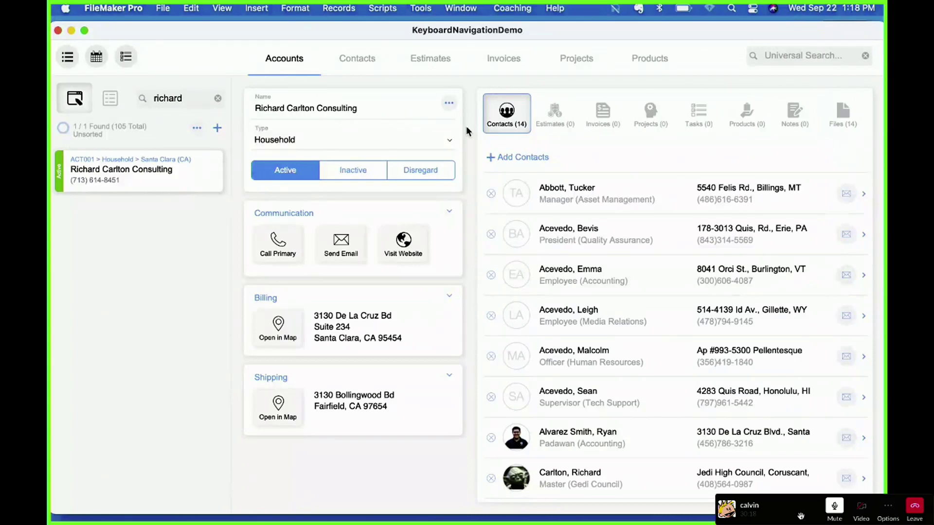
{"action": "left_click", "coordinate": [449, 297]}
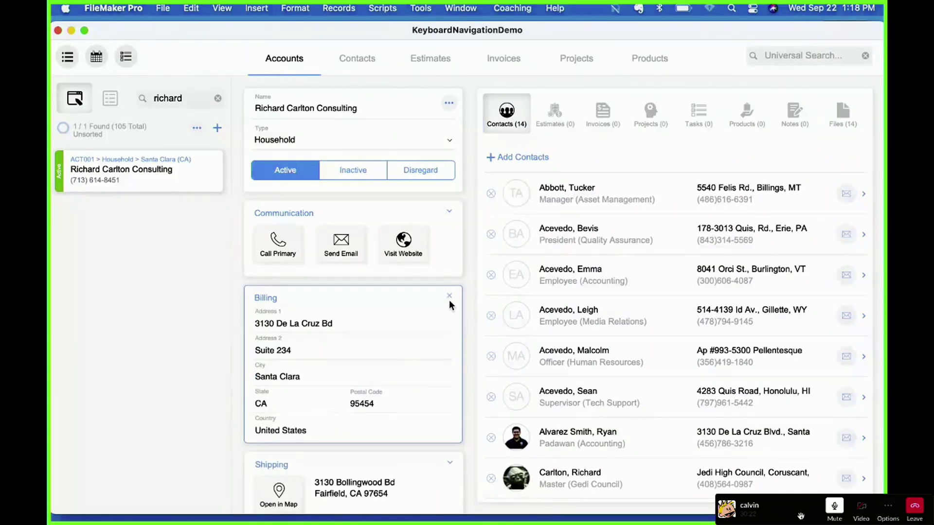
{"action": "left_click", "coordinate": [448, 298]}
{"action": "left_click", "coordinate": [449, 298]}
{"action": "key", "text": "Tab"}
{"action": "key", "text": "Tab"}
{"action": "key", "text": "Tab"}
{"action": "key", "text": "Tab"}
{"action": "key", "text": "Tab"}
{"action": "key", "text": "Tab"}
{"action": "left_click", "coordinate": [450, 300]}
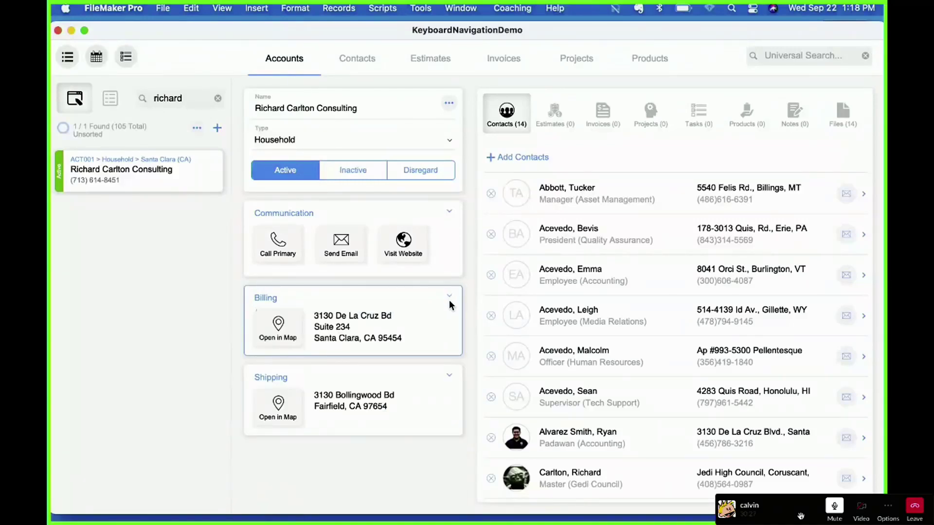
Step: Show the account's related Products, move the focus to Files, and show the file list
{"action": "left_click", "coordinate": [749, 112]}
{"action": "key", "text": "shift+Tab"}
{"action": "key", "text": "shift+Tab"}
{"action": "key", "text": "shift+Tab"}
{"action": "key", "text": "shift+Tab"}
{"action": "key", "text": "shift+Tab"}
{"action": "key", "text": "Tab"}
{"action": "key", "text": "Tab"}
{"action": "key", "text": "Tab"}
{"action": "key", "text": "Tab"}
{"action": "key", "text": "Tab"}
{"action": "key", "text": "Tab"}
{"action": "key", "text": "Tab"}
{"action": "key", "text": "space"}
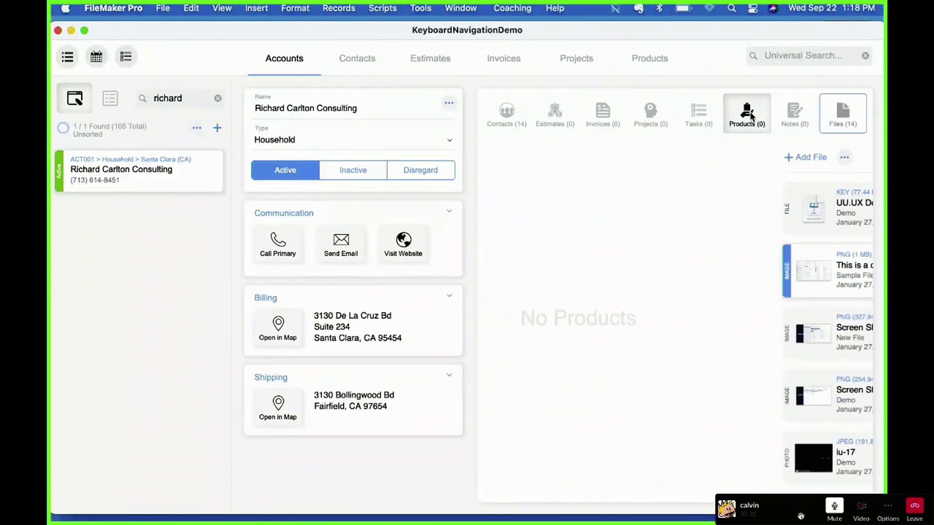
Step: Move the focus back from Files to Contacts and show the contact list again
{"action": "key", "text": "shift+Tab"}
{"action": "key", "text": "shift+Tab"}
{"action": "key", "text": "shift+Tab"}
{"action": "key", "text": "shift+Tab"}
{"action": "key", "text": "shift+Tab"}
{"action": "key", "text": "shift+Tab"}
{"action": "key", "text": "shift+Tab"}
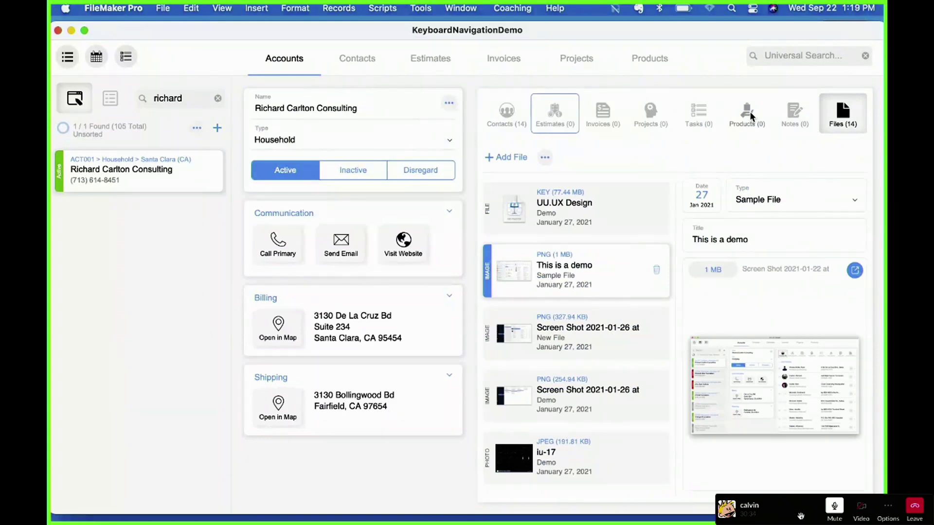
{"action": "key", "text": "space"}
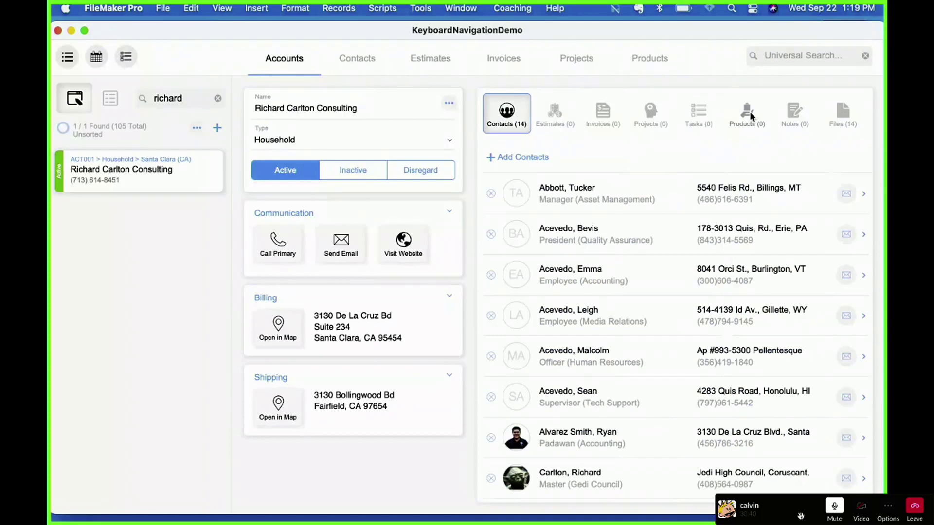
Step: Show the account's related Tasks, Projects, Invoices and Notes one after another
{"action": "left_click", "coordinate": [697, 115]}
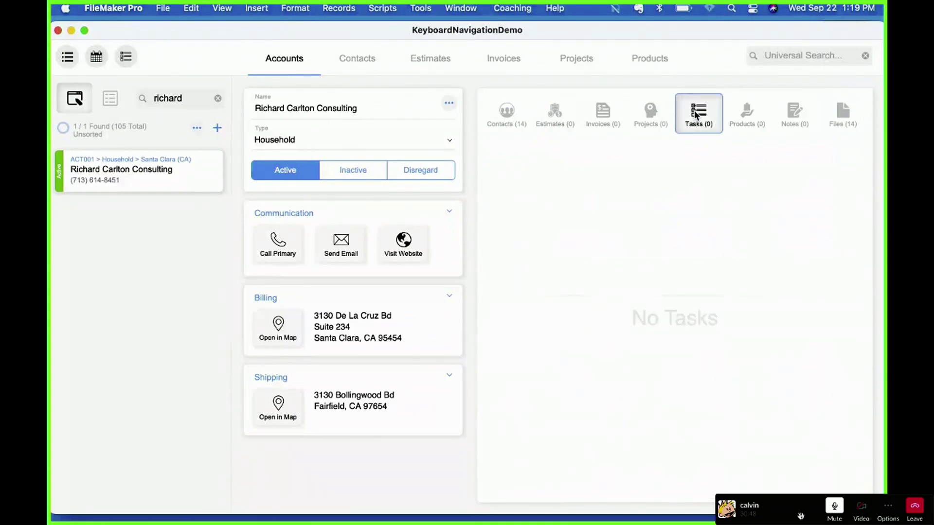
{"action": "left_click", "coordinate": [658, 106]}
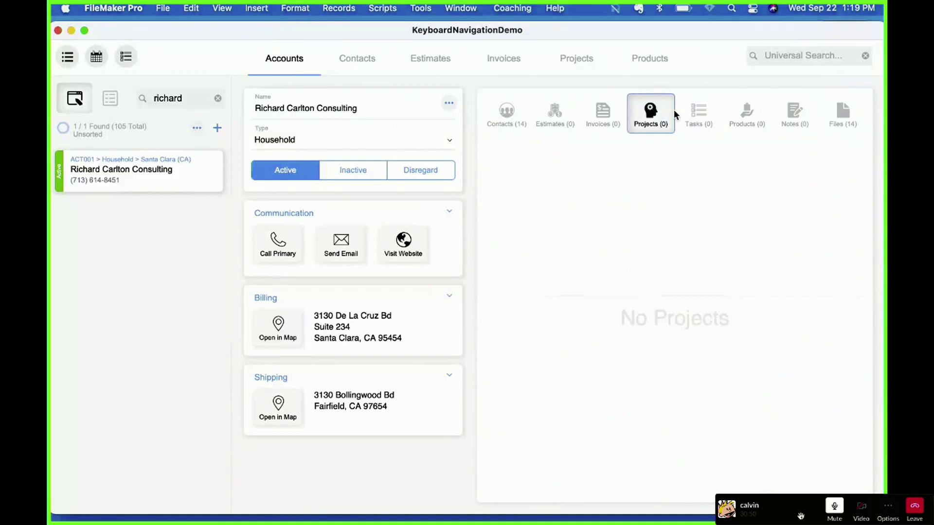
{"action": "left_click", "coordinate": [606, 115]}
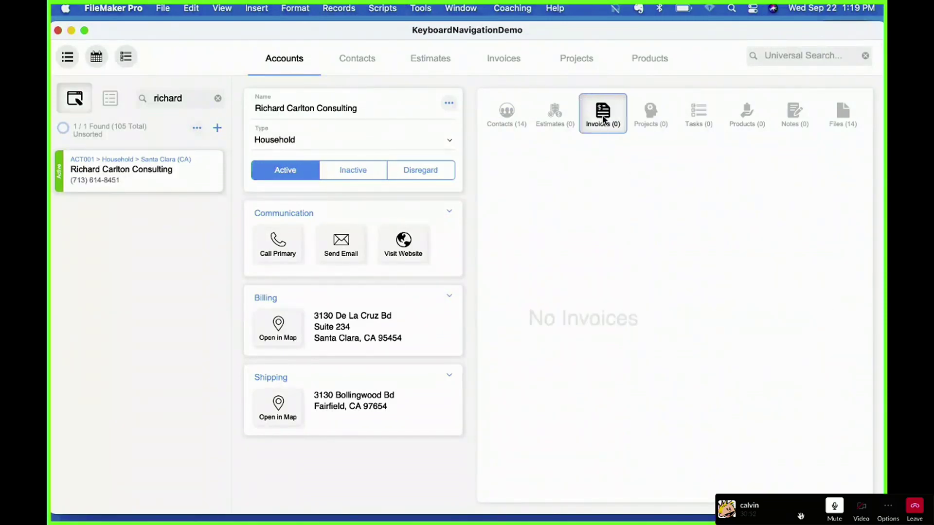
{"action": "left_click", "coordinate": [799, 113]}
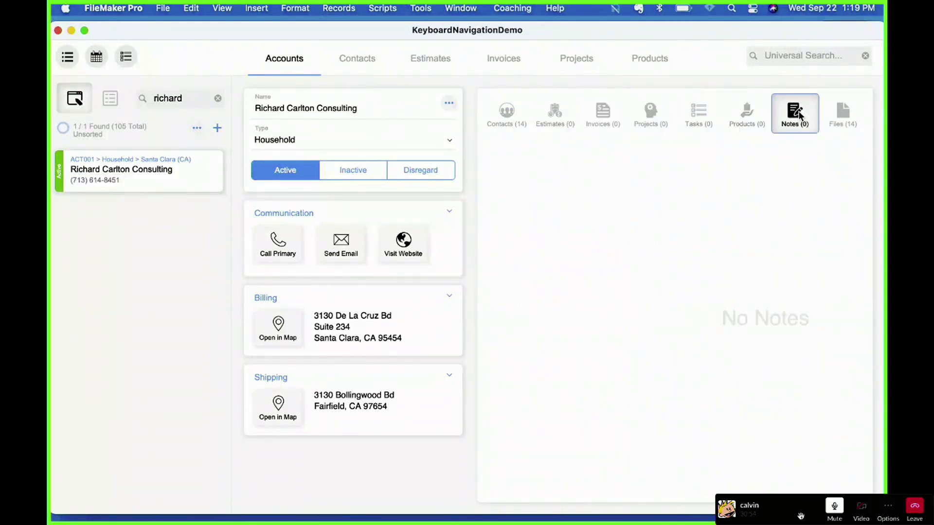
Step: Show the account's related Files, and clear the account search so all accounts are listed
{"action": "left_click", "coordinate": [862, 114]}
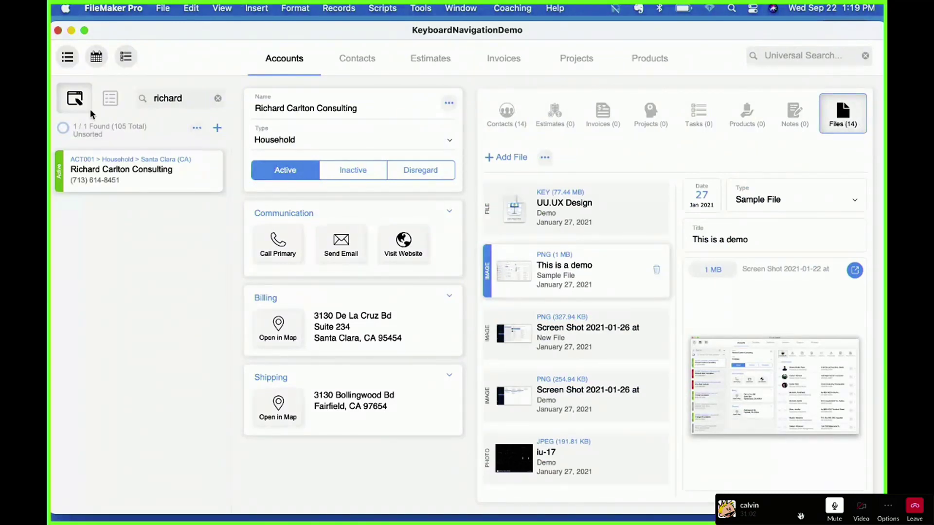
{"action": "left_click", "coordinate": [165, 102]}
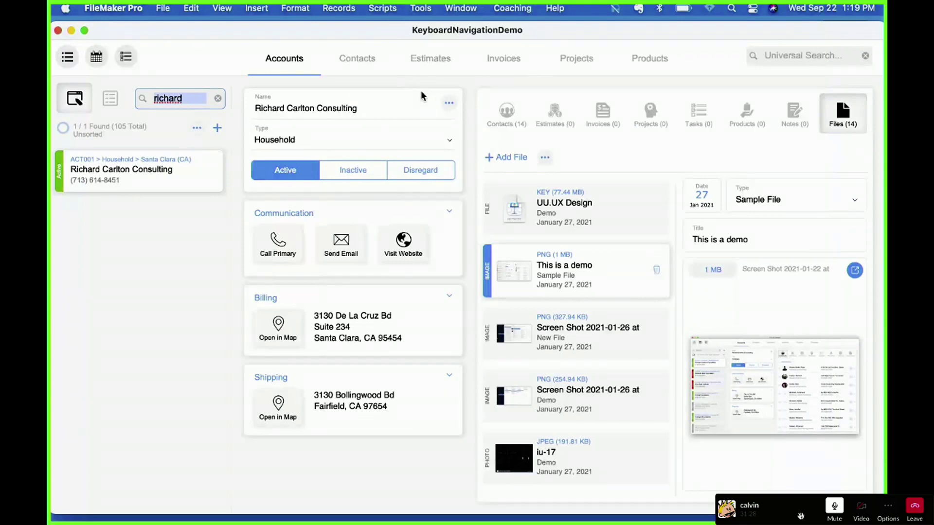
{"action": "left_click", "coordinate": [218, 99]}
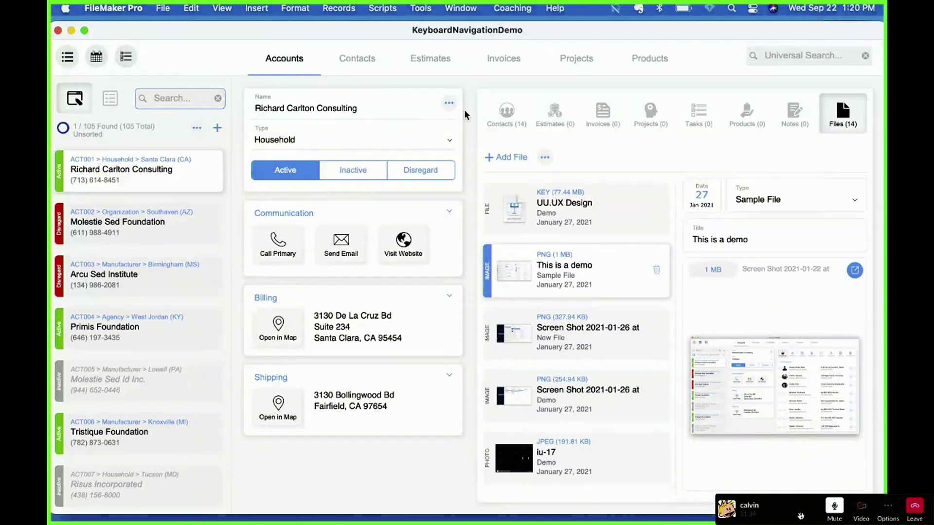
Step: Open the TabOrderDemo layout for editing with the status toolbar shown, and select the Communication section's background button
{"action": "key", "text": "super+l"}
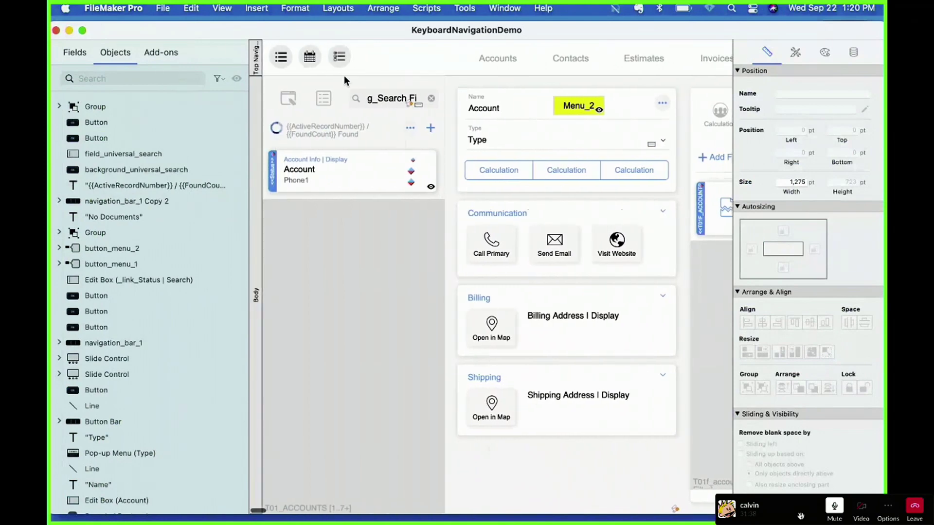
{"action": "key", "text": "alt+super+s"}
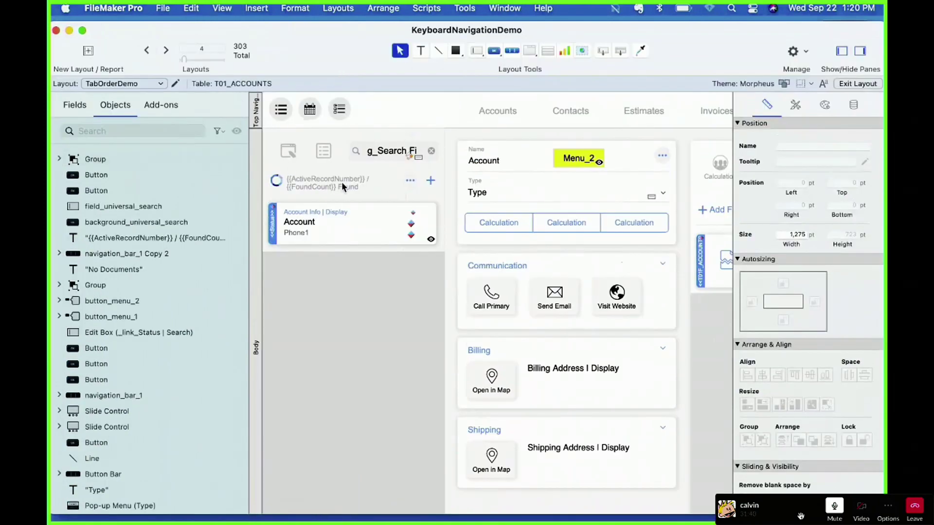
{"action": "scroll", "coordinate": [126, 329], "scroll_direction": "down", "scroll_amount": 10}
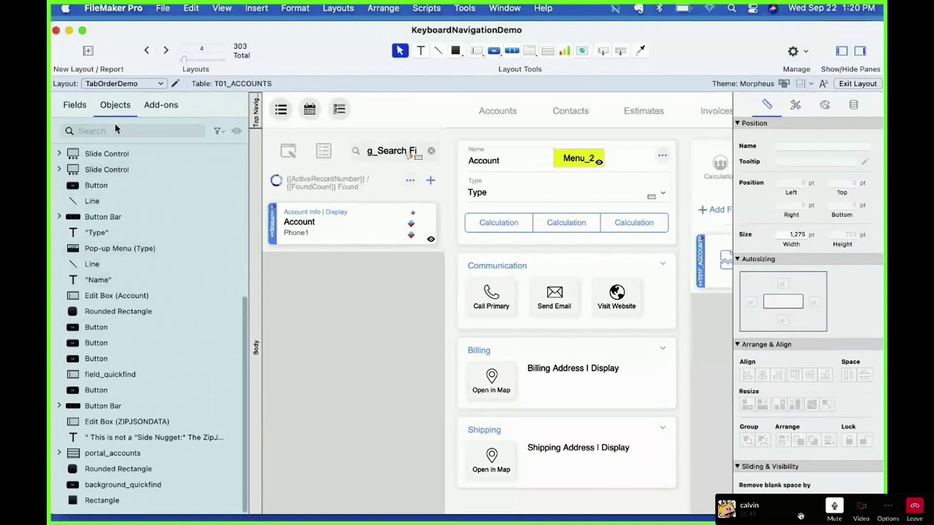
{"action": "left_click", "coordinate": [519, 267]}
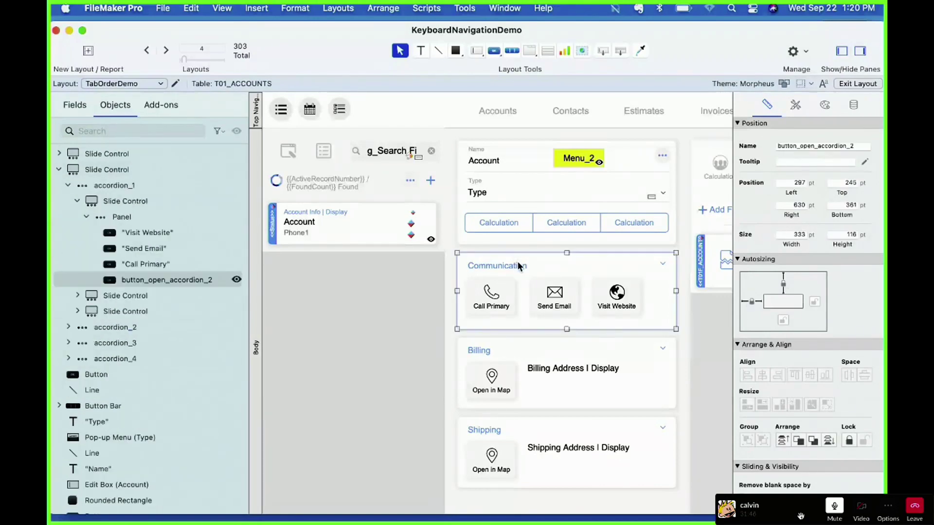
{"action": "scroll", "coordinate": [429, 165], "scroll_direction": "right", "scroll_amount": 1}
{"action": "scroll", "coordinate": [429, 161], "scroll_direction": "right", "scroll_amount": 5}
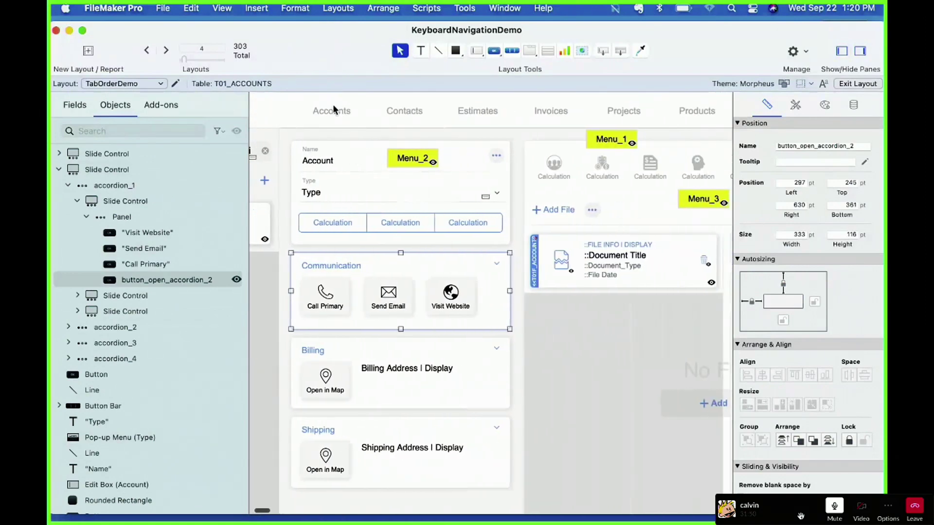
{"action": "scroll", "coordinate": [333, 120], "scroll_direction": "left", "scroll_amount": 6}
{"action": "scroll", "coordinate": [333, 119], "scroll_direction": "right", "scroll_amount": 2}
Step: Review the layout's tab order numbering with its dialog moved clear of the account sections, and accept it
{"action": "left_click", "coordinate": [295, 8]}
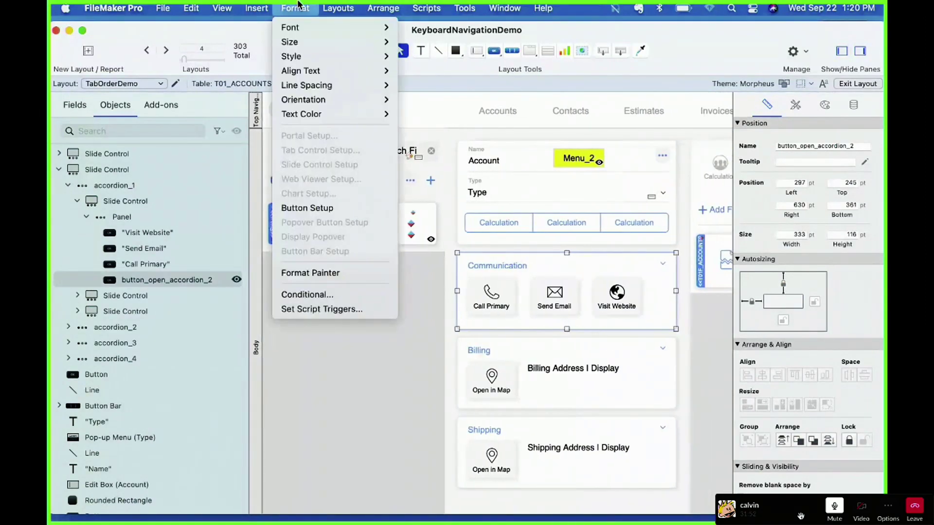
{"action": "mouse_move", "coordinate": [337, 8]}
{"action": "left_click", "coordinate": [369, 151]}
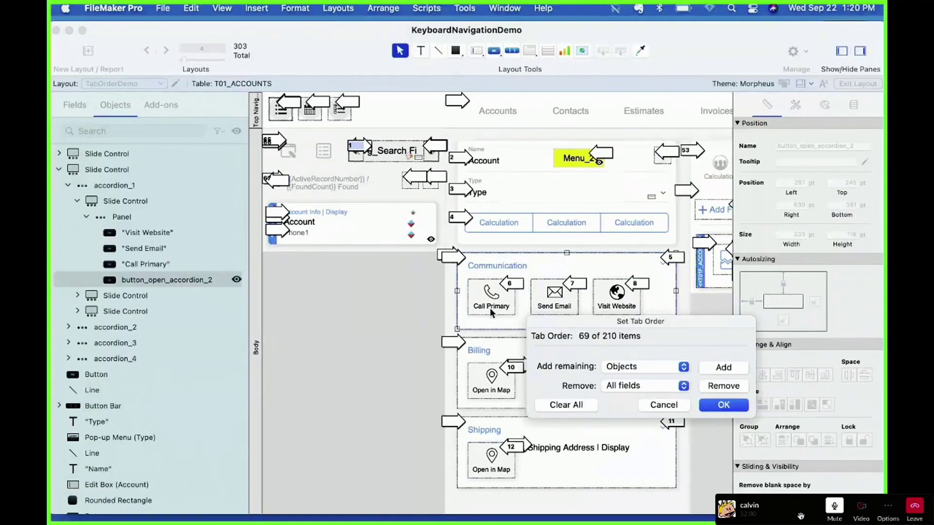
{"action": "left_click_drag", "start_coordinate": [580, 327], "coordinate": [211, 378]}
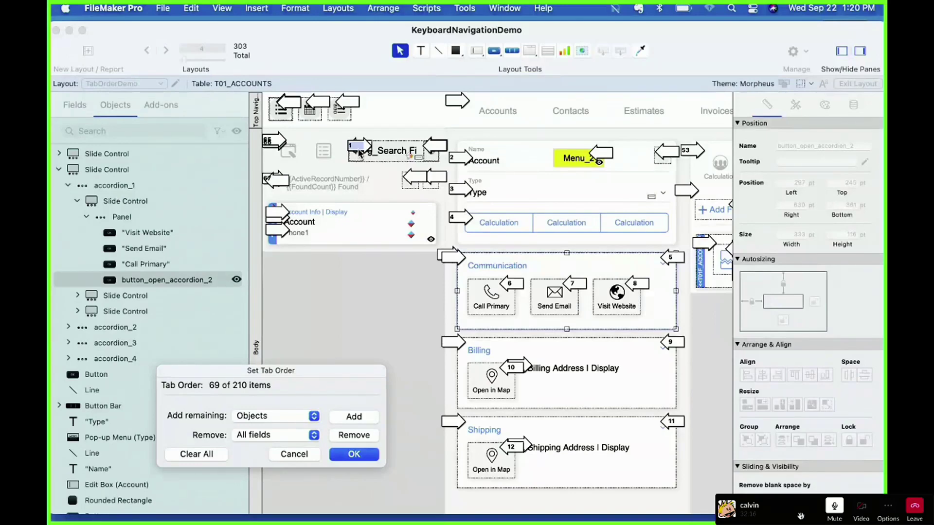
{"action": "left_click", "coordinate": [369, 455]}
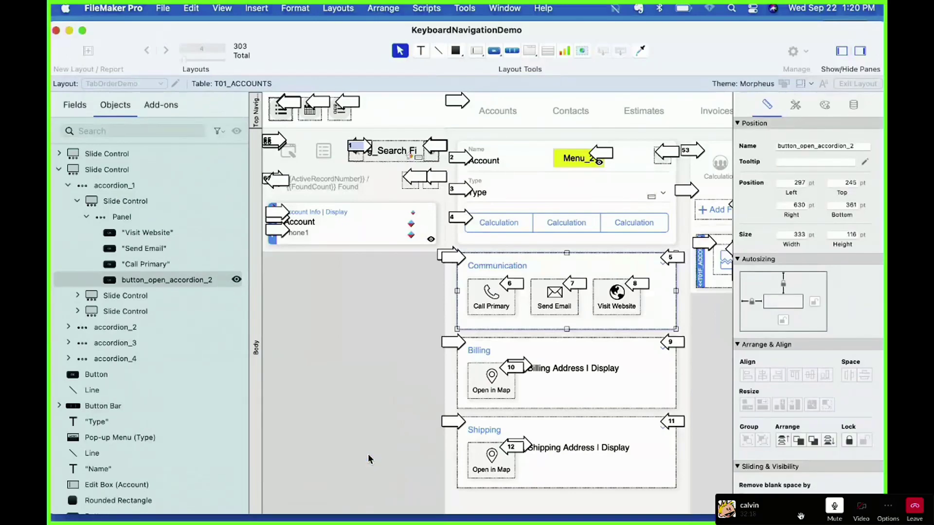
Step: Return to browsing records, search the accounts for RICH, and move the focus to the Name field
{"action": "key", "text": "super+b"}
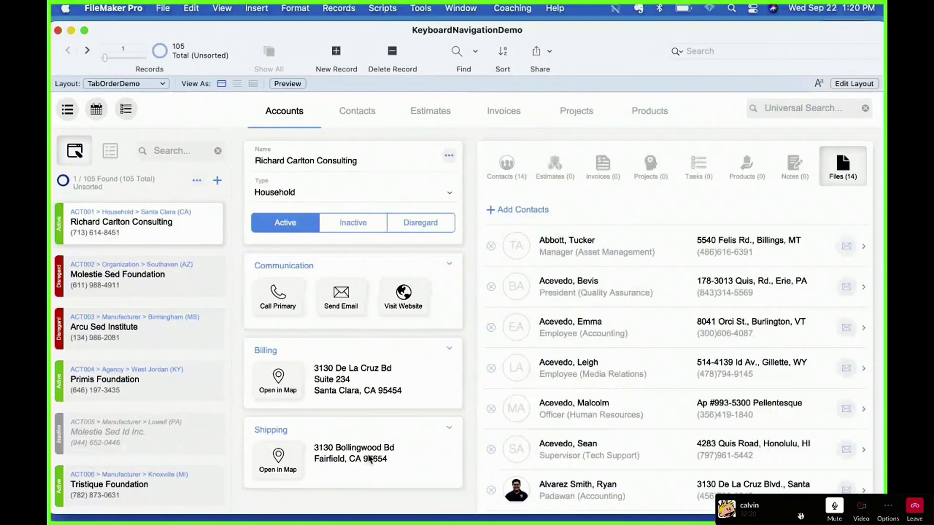
{"action": "key", "text": "super+q"}
{"action": "double_click", "coordinate": [839, 52]}
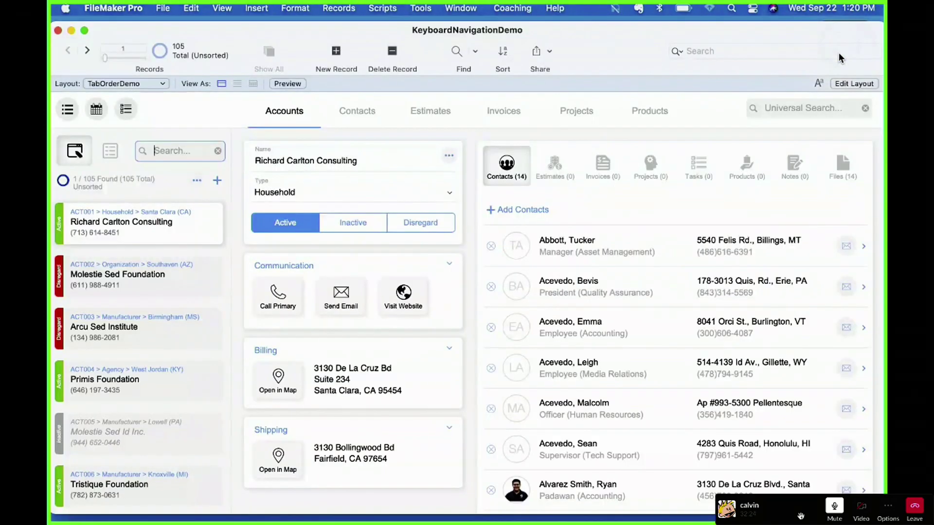
{"action": "type", "text": "ORIG"}
{"action": "key", "text": "BackSpace"}
{"action": "key", "text": "BackSpace"}
{"action": "key", "text": "BackSpace"}
{"action": "key", "text": "BackSpace"}
{"action": "type", "text": "RICH"}
{"action": "key", "text": "Return"}
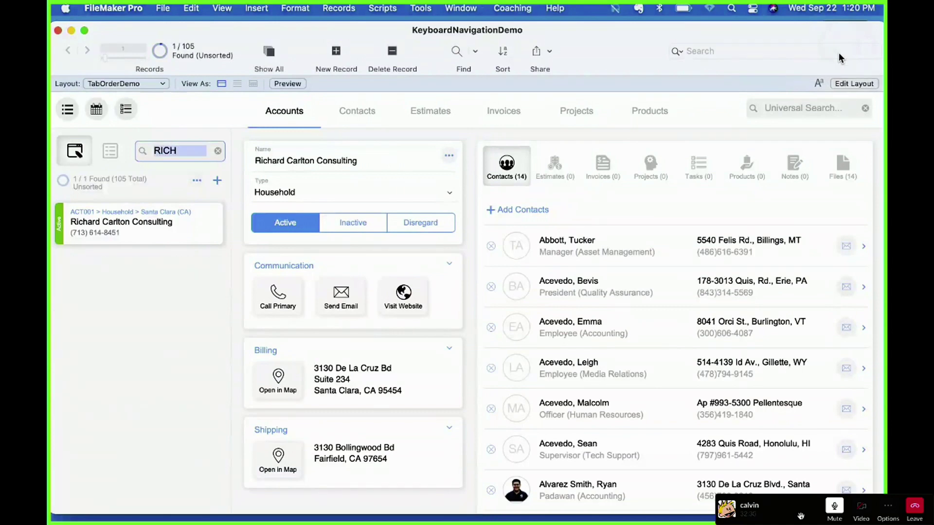
{"action": "key", "text": "Tab"}
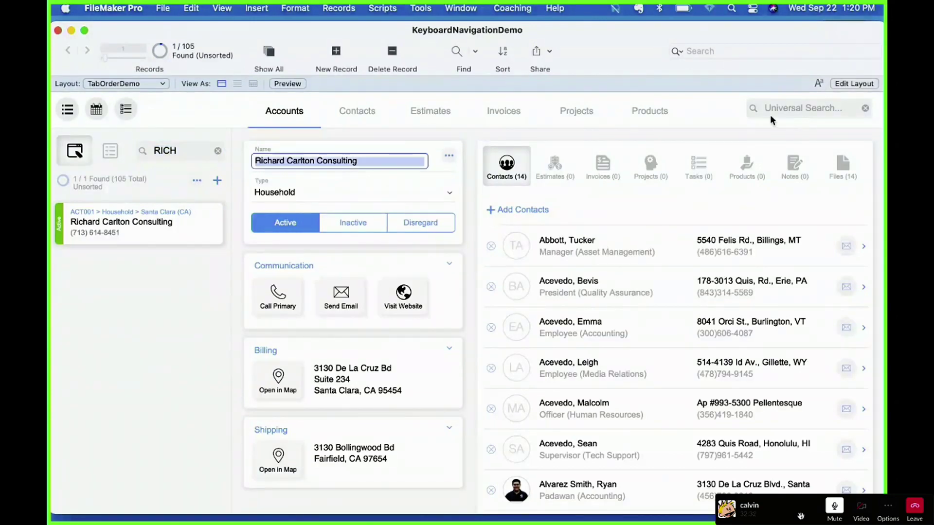
Step: Review the layout's tab order from the search field through the status bar again, and return to browsing records
{"action": "key", "text": "super+l"}
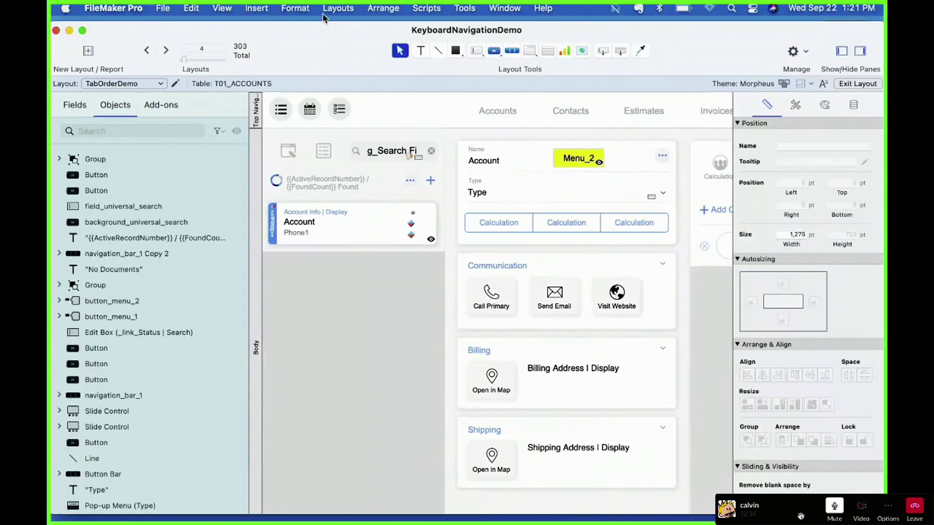
{"action": "left_click", "coordinate": [326, 9]}
{"action": "left_click", "coordinate": [356, 150]}
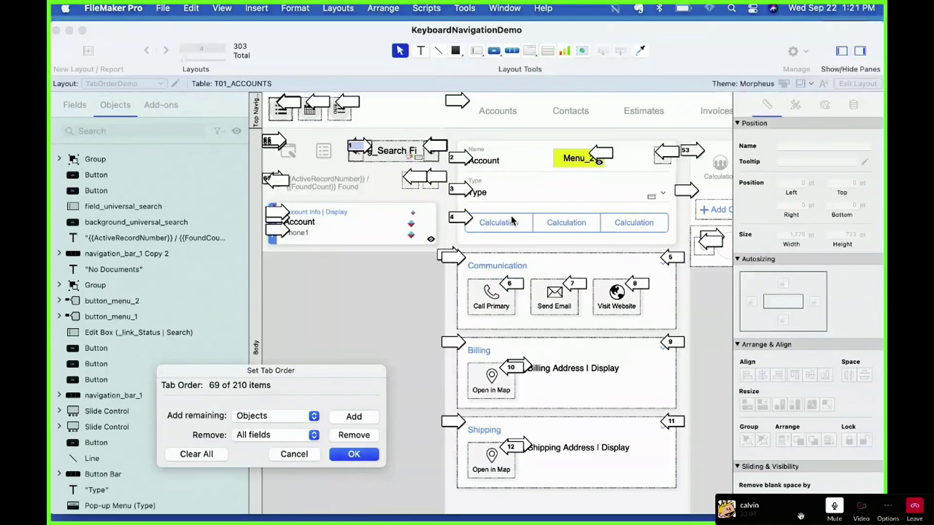
{"action": "left_click", "coordinate": [352, 455]}
{"action": "key", "text": "super+b"}
Step: Set the account's status to Inactive, and move the focus from Type to the Active option
{"action": "left_click", "coordinate": [375, 224]}
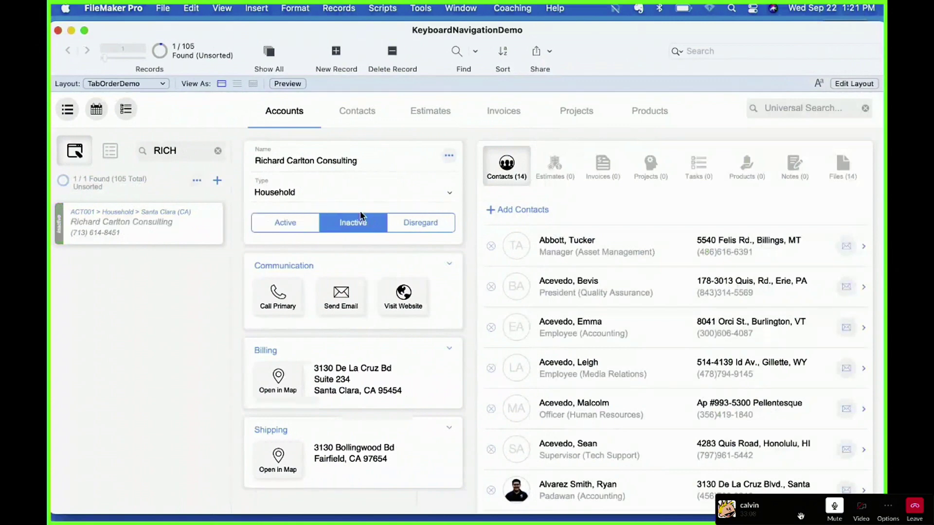
{"action": "left_click", "coordinate": [317, 195]}
{"action": "left_click", "coordinate": [316, 196]}
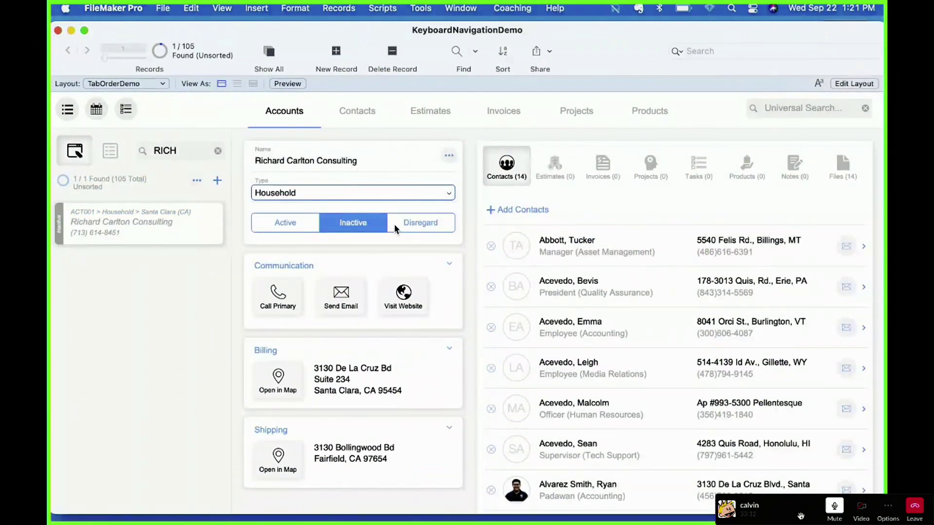
{"action": "left_click", "coordinate": [297, 230]}
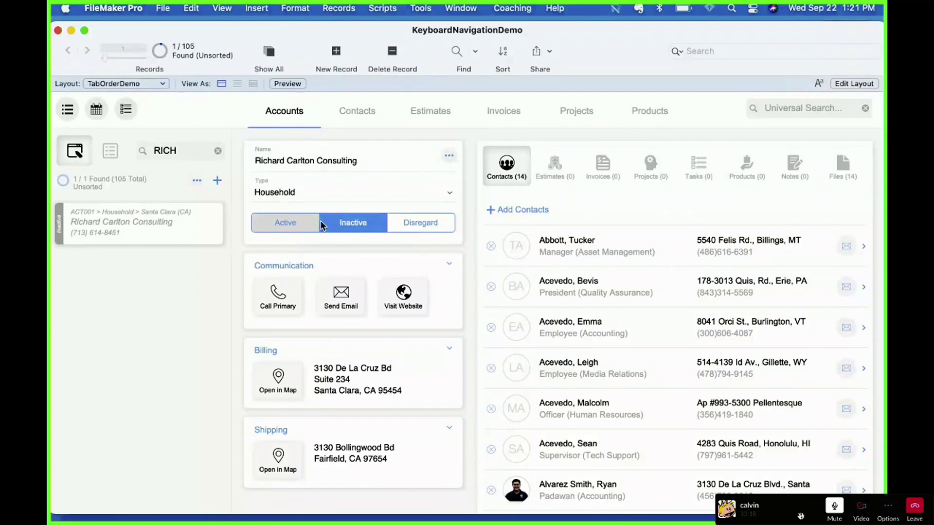
Step: Move the focus into the Communication section and onward through its buttons
{"action": "key", "text": "Tab"}
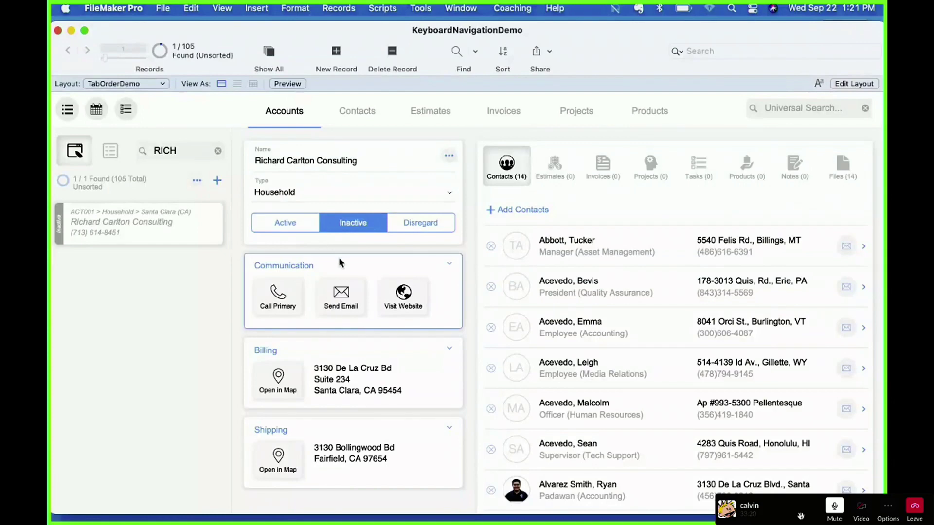
{"action": "key", "text": "Tab"}
{"action": "key", "text": "Tab"}
{"action": "key", "text": "Tab"}
{"action": "key", "text": "Tab"}
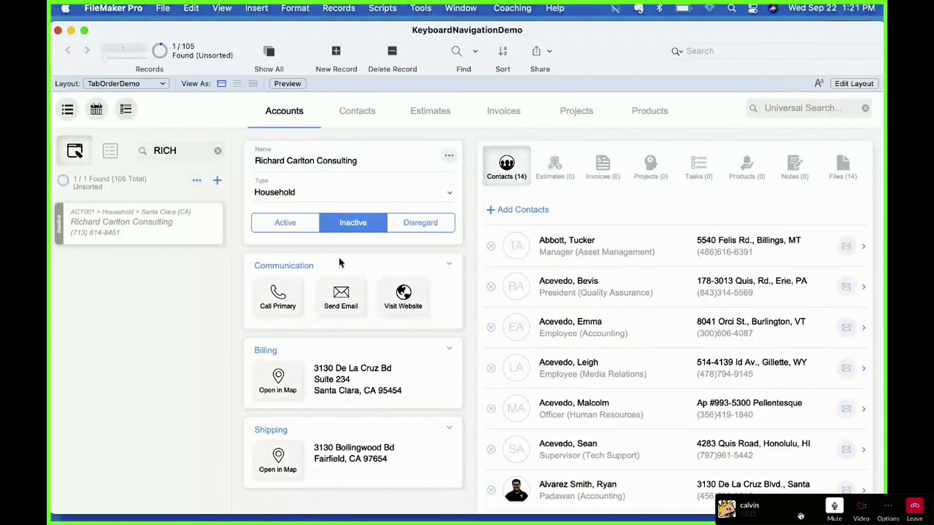
Step: Cycle the focus around to the status options and set the account's status to Disregard
{"action": "key", "text": "Tab"}
{"action": "key", "text": "Tab"}
{"action": "key", "text": "Tab"}
{"action": "key", "text": "Tab"}
{"action": "key", "text": "Tab"}
{"action": "key", "text": "space"}
{"action": "key", "text": "Tab"}
{"action": "key", "text": "Tab"}
{"action": "key", "text": "Tab"}
{"action": "key", "text": "space"}
Step: Set the account's status to Active and then to Inactive by moving the focus forward through the options
{"action": "key", "text": "Tab"}
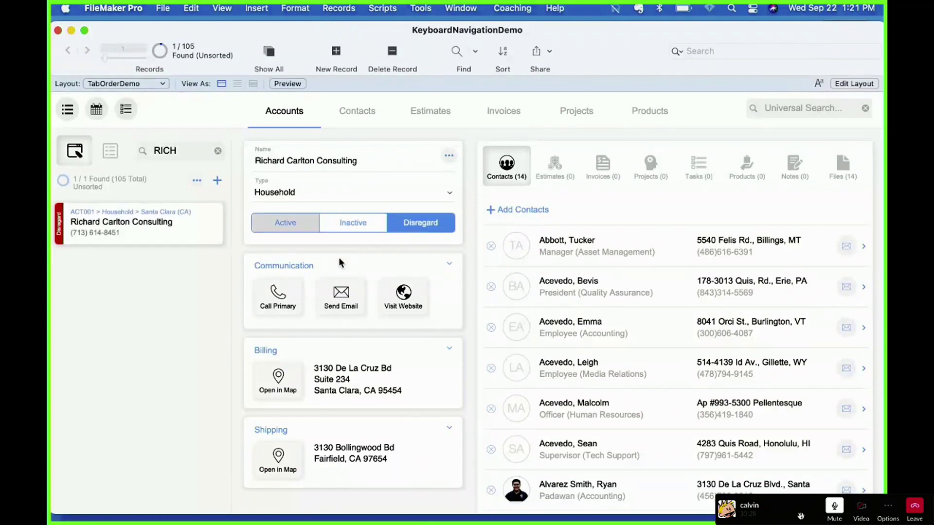
{"action": "key", "text": "space"}
{"action": "key", "text": "Tab"}
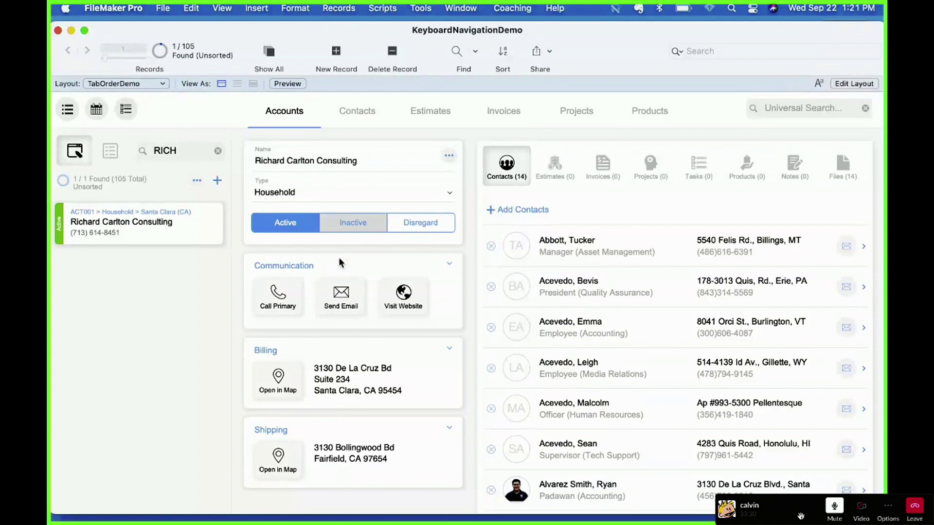
{"action": "key", "text": "space"}
Step: Move the focus back to set the status to Active, and forward to set it to Disregard
{"action": "key", "text": "shift+Tab"}
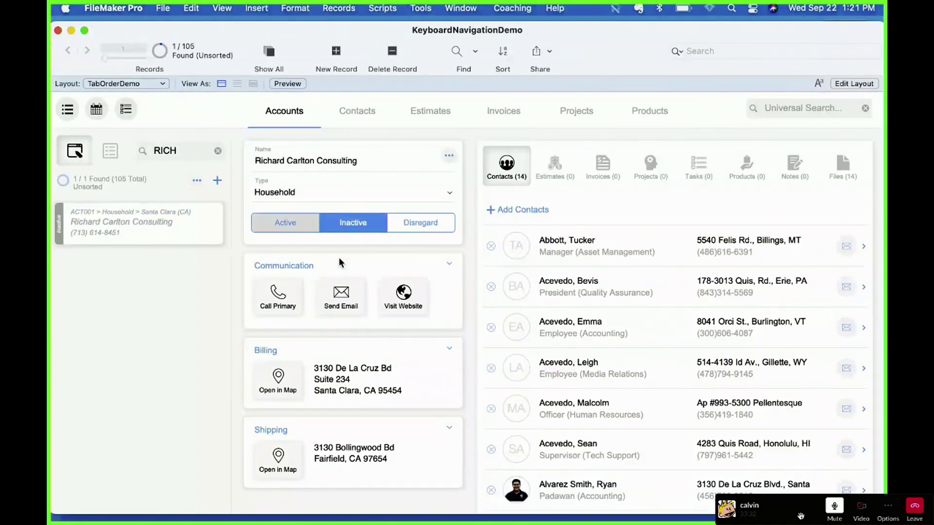
{"action": "key", "text": "space"}
{"action": "key", "text": "Tab"}
{"action": "key", "text": "Tab"}
{"action": "key", "text": "space"}
Step: Set the account's status to Inactive and finally to Active, and move the focus to the Communication section
{"action": "key", "text": "shift+Tab"}
{"action": "key", "text": "space"}
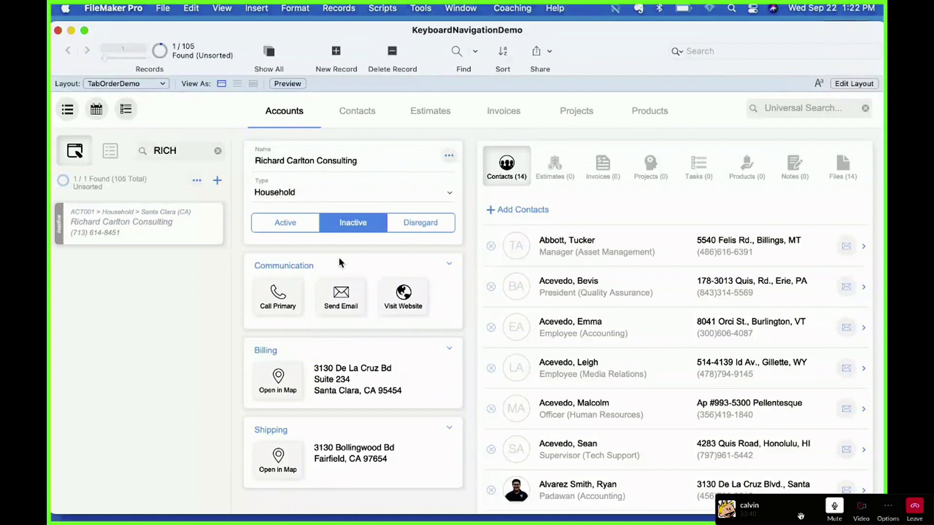
{"action": "left_click", "coordinate": [300, 230]}
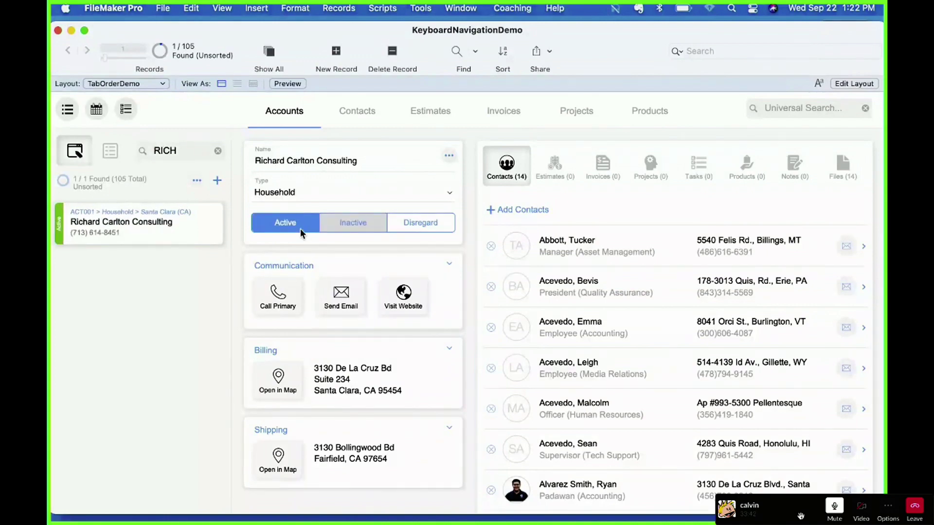
{"action": "key", "text": "Tab"}
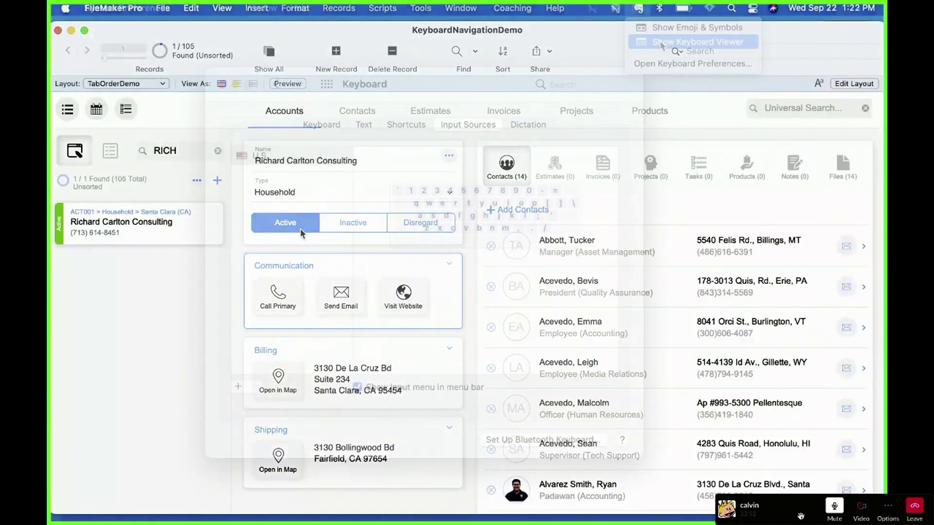
Step: Show the on-screen Keyboard Viewer, place it over the lower part of the contact list, and close the Keyboard preferences
{"action": "left_click", "coordinate": [637, 8]}
{"action": "left_click", "coordinate": [660, 40]}
{"action": "left_click_drag", "start_coordinate": [536, 46], "coordinate": [551, 324]}
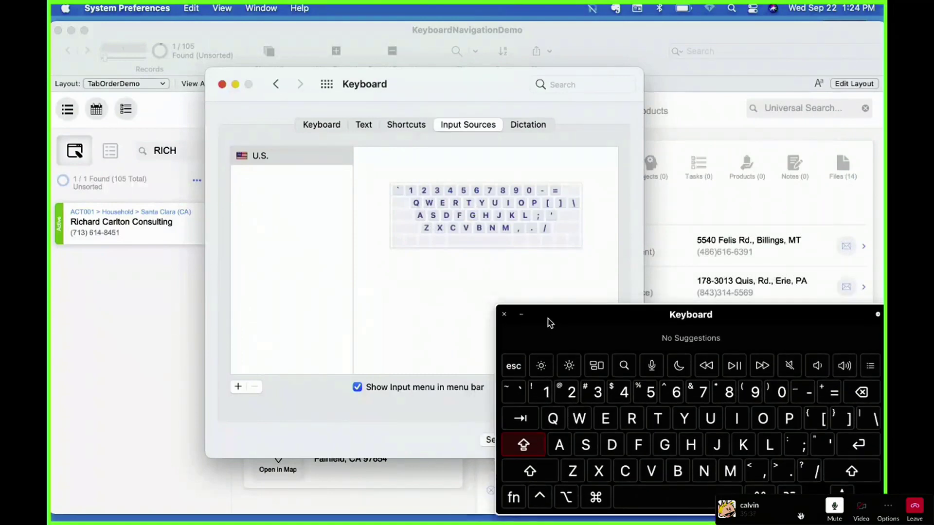
{"action": "left_click", "coordinate": [222, 83]}
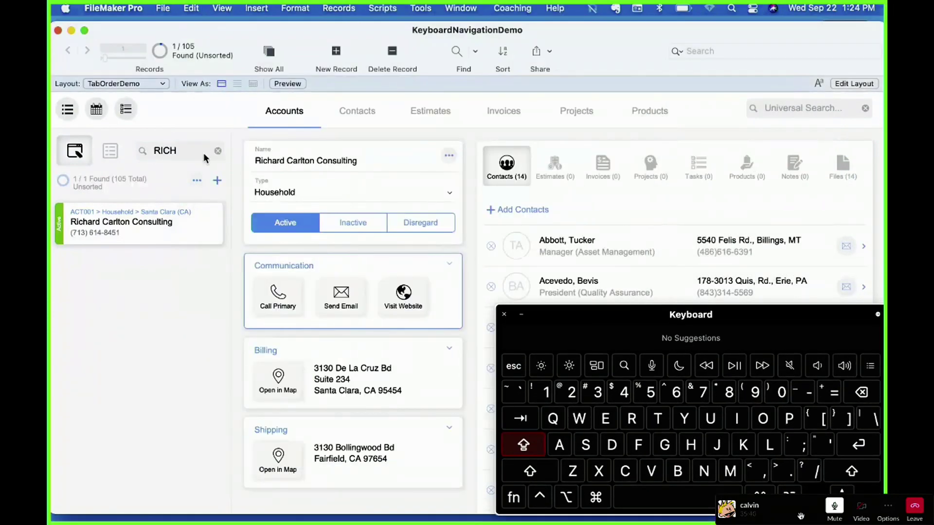
Step: Clear the account search, and move the focus on to the Type field with typing switched to lowercase
{"action": "left_click", "coordinate": [204, 151]}
{"action": "left_click", "coordinate": [218, 151]}
{"action": "key", "text": "Tab"}
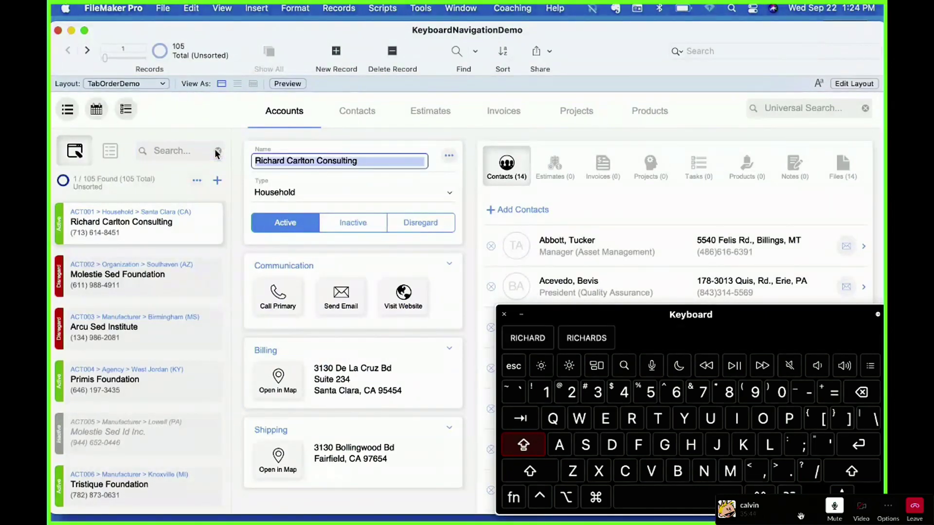
{"action": "key", "text": "Tab"}
{"action": "key", "text": "Caps_Lock"}
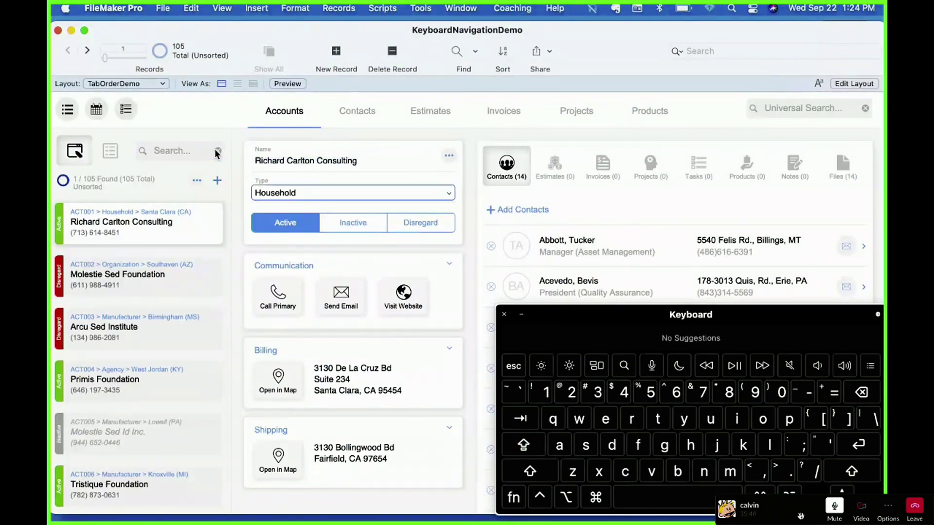
Step: Move the focus back from Type to the account search, and forward again to the Communication section
{"action": "key", "text": "shift+Tab"}
{"action": "key", "text": "shift+Tab"}
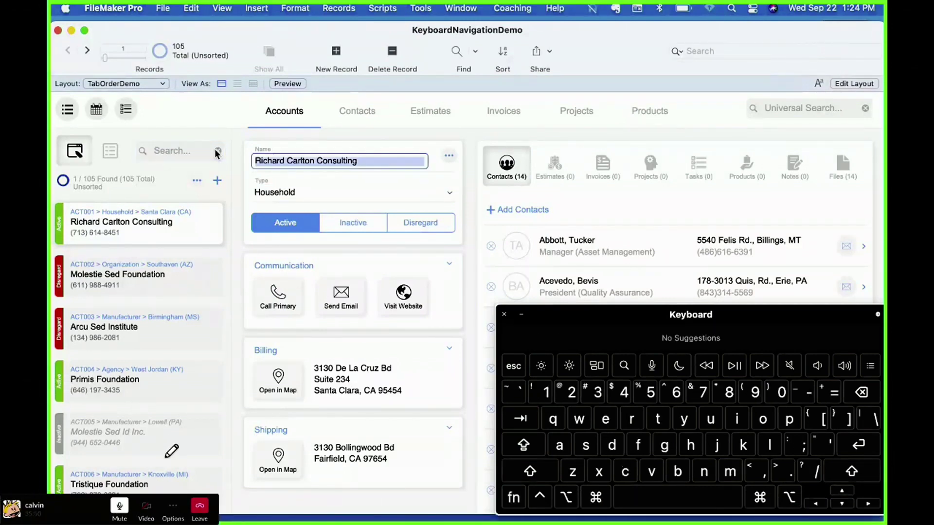
{"action": "key", "text": "Tab"}
{"action": "key", "text": "Tab"}
{"action": "key", "text": "Tab"}
{"action": "key", "text": "Tab"}
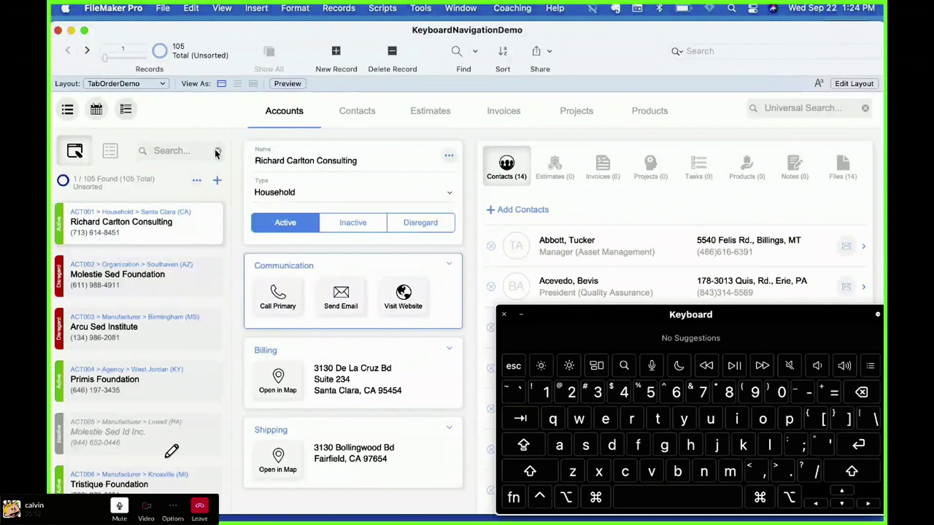
Step: Move the focus forward through the Communication section's Call Primary, Send Email and Visit Website options, and back to the Type field
{"action": "key", "text": "Tab"}
{"action": "key", "text": "Tab"}
{"action": "key", "text": "Tab"}
{"action": "key", "text": "Tab"}
{"action": "key", "text": "Tab"}
{"action": "key", "text": "Tab"}
{"action": "key", "text": "shift+Tab"}
{"action": "key", "text": "shift+Tab"}
{"action": "key", "text": "shift+Tab"}
{"action": "key", "text": "shift+Tab"}
{"action": "key", "text": "shift+Tab"}
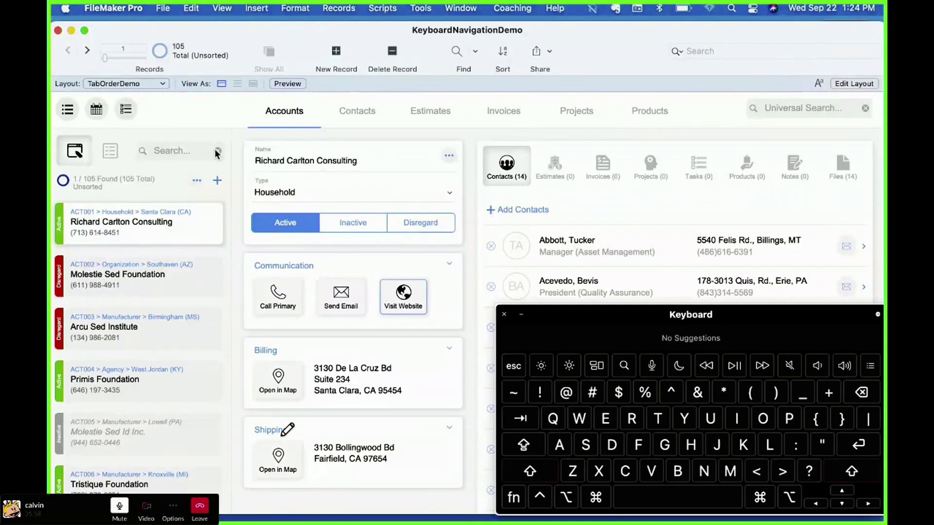
{"action": "key", "text": "Tab"}
{"action": "key", "text": "shift+Tab"}
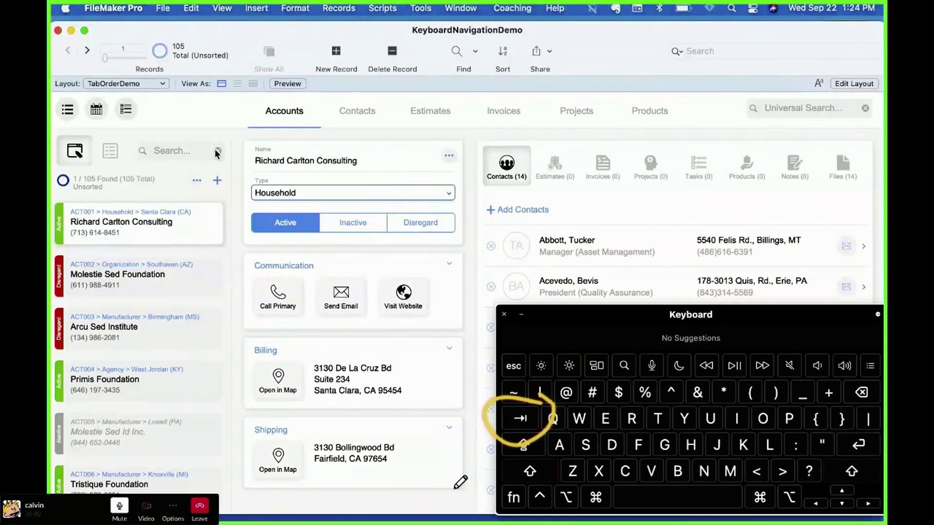
Step: Move through the account's status options, setting the status to Disregard and back to Active
{"action": "key", "text": "shift+Tab"}
{"action": "key", "text": "Right"}
{"action": "key", "text": "Right"}
{"action": "key", "text": "Left"}
{"action": "key", "text": "Left"}
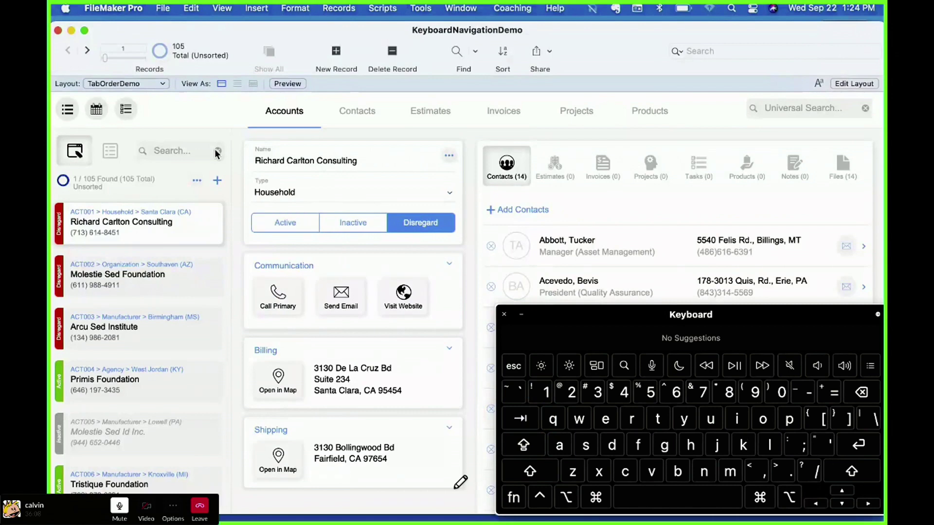
{"action": "key", "text": "space"}
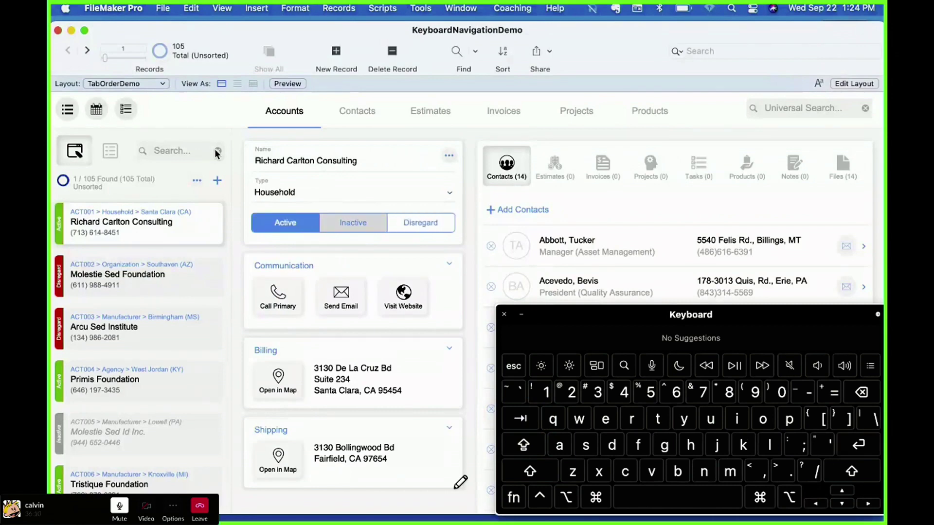
Step: Set the account's status to Inactive, on to Disregard, and finally back to Active
{"action": "key", "text": "Right"}
{"action": "key", "text": "space"}
{"action": "key", "text": "Right"}
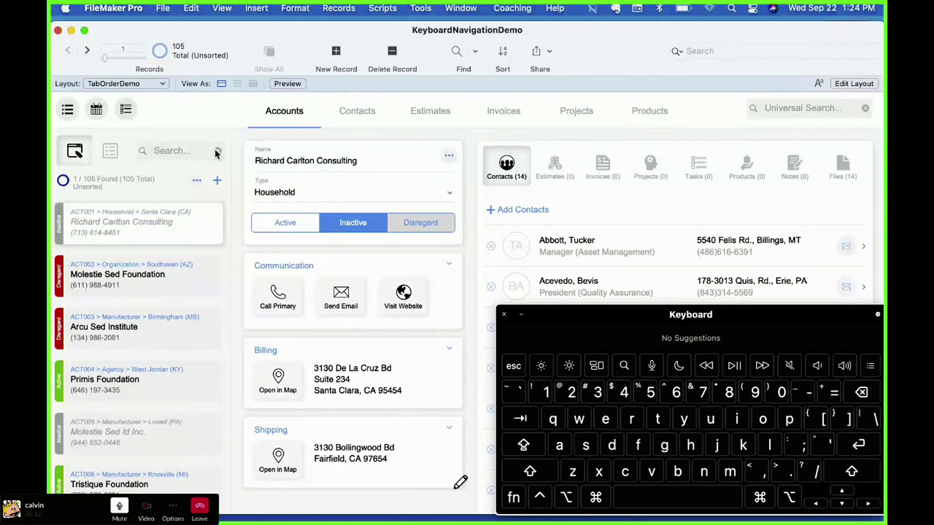
{"action": "key", "text": "space"}
{"action": "key", "text": "Left"}
{"action": "key", "text": "Left"}
{"action": "key", "text": "space"}
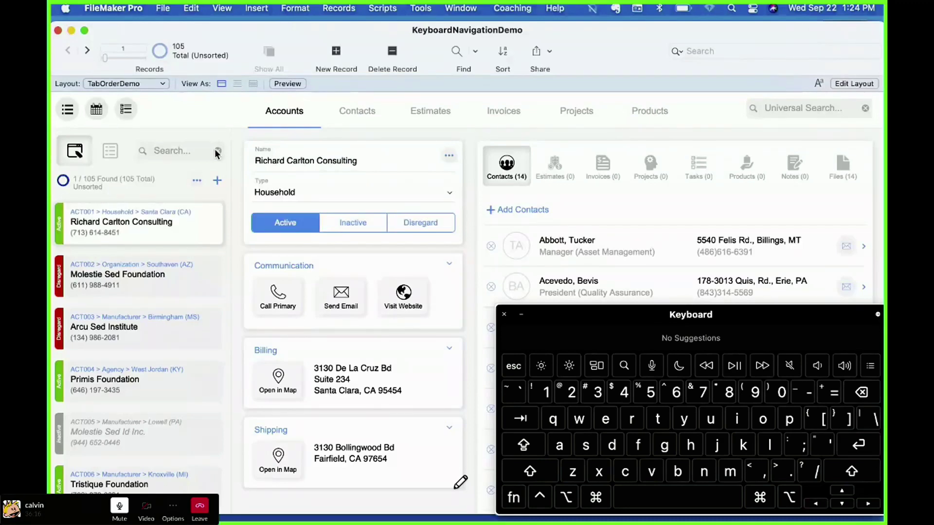
Step: Move the focus to the Communication section, expand it to show its fields, and collapse it again
{"action": "key", "text": "Tab"}
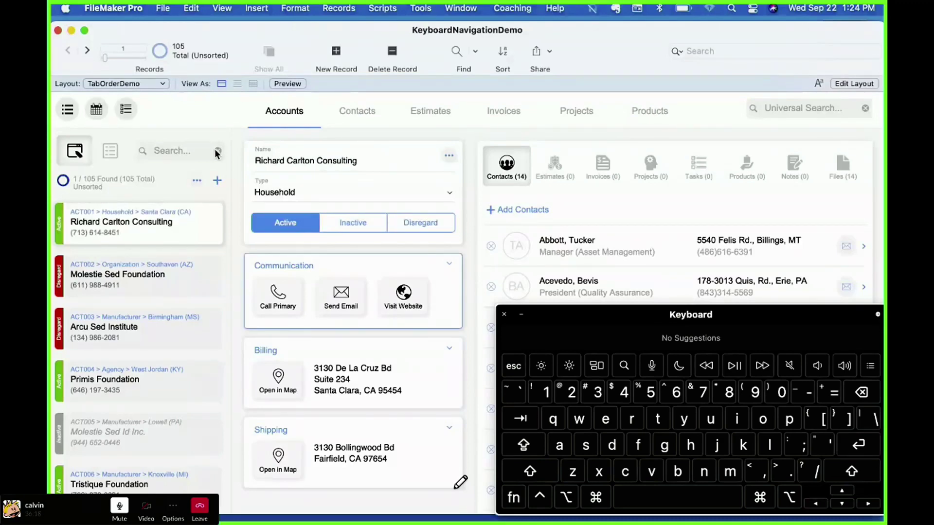
{"action": "key", "text": "space"}
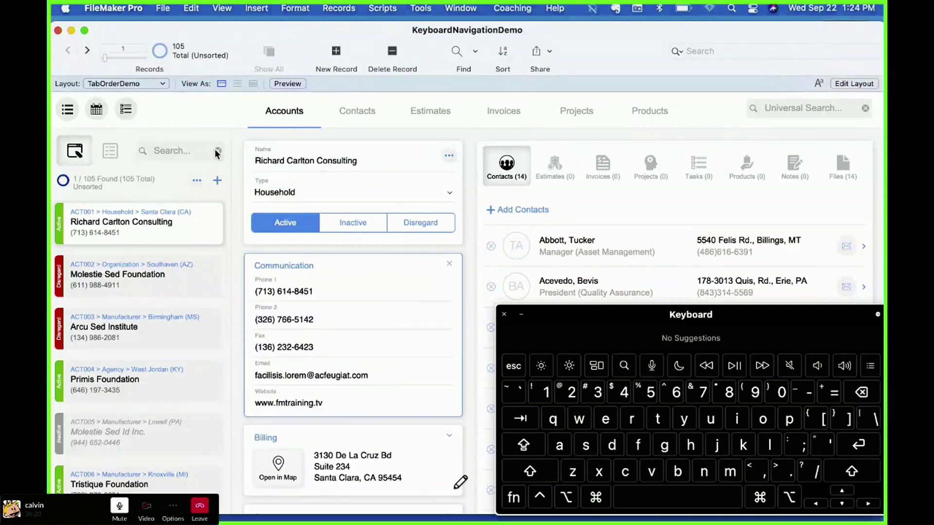
{"action": "key", "text": "Return"}
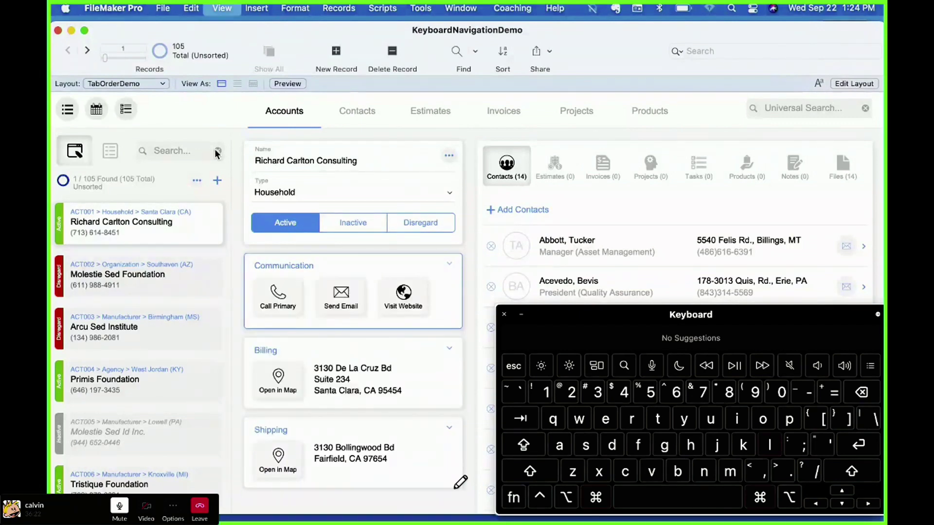
Step: In Layout mode, select the button behind the collapsed Communication section and widen the object list enough to read its full name
{"action": "key", "text": "super+l"}
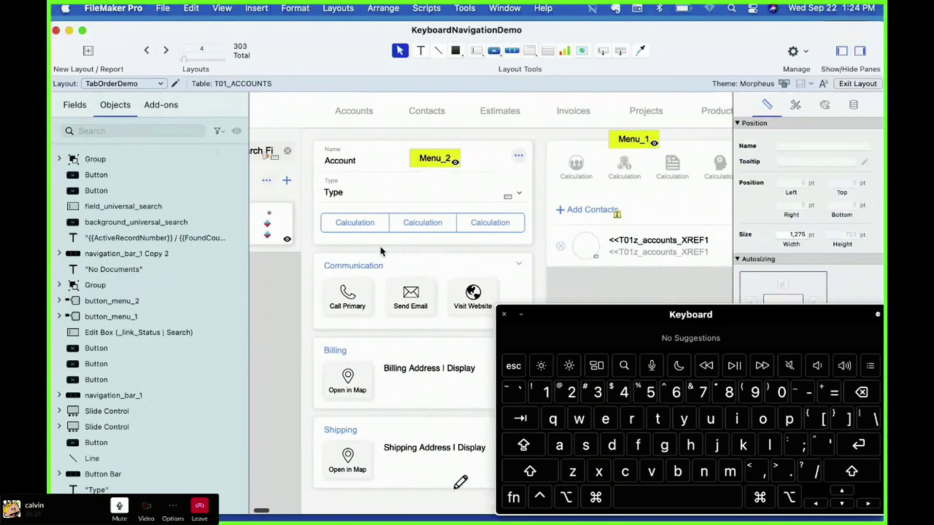
{"action": "left_click", "coordinate": [401, 263]}
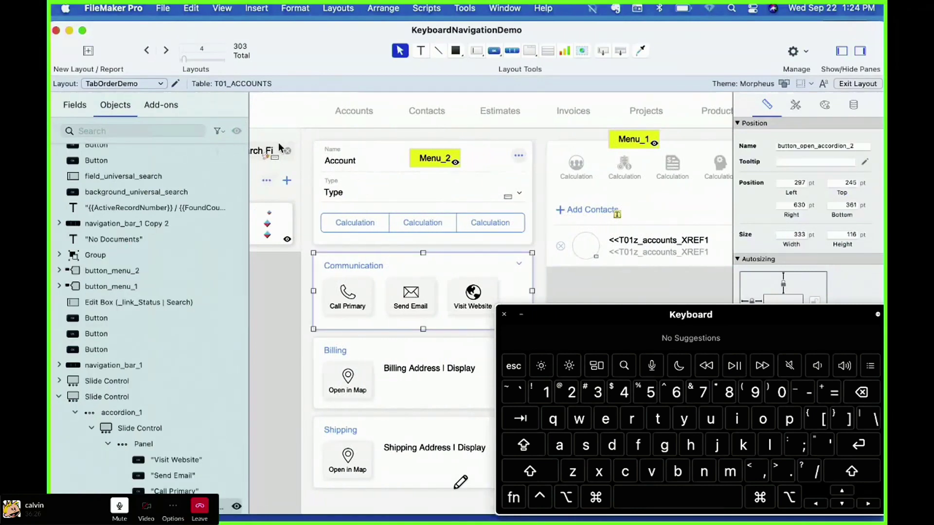
{"action": "left_click", "coordinate": [354, 198]}
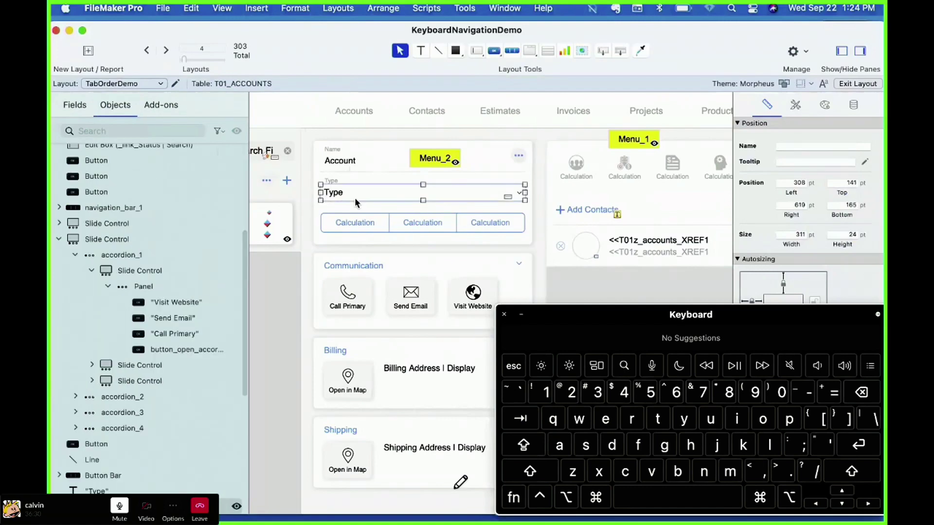
{"action": "left_click", "coordinate": [343, 225]}
{"action": "left_click", "coordinate": [357, 256]}
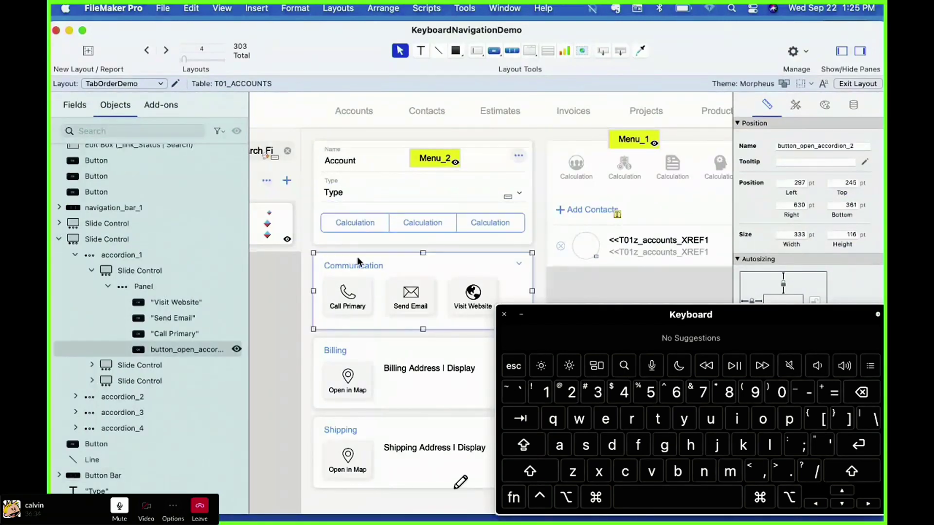
{"action": "left_click_drag", "start_coordinate": [249, 349], "coordinate": [289, 352]}
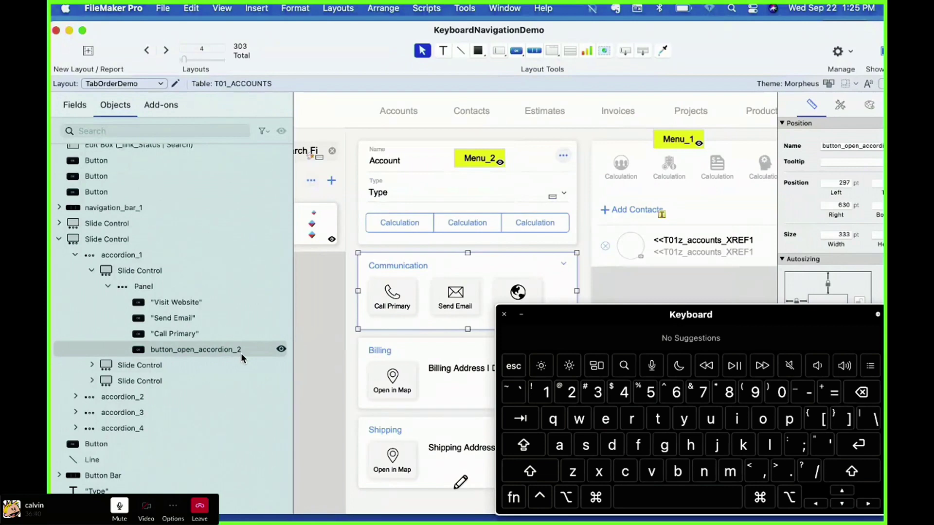
Step: Review the button setup of the collapsed Communication section, including its script and parameter, and close it unchanged
{"action": "double_click", "coordinate": [364, 316]}
{"action": "left_click_drag", "start_coordinate": [632, 184], "coordinate": [307, 29]}
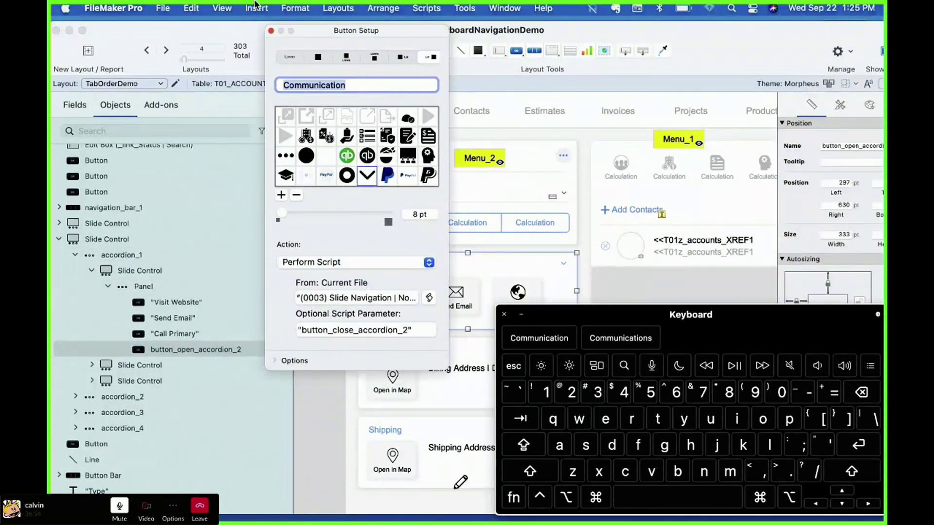
{"action": "left_click", "coordinate": [271, 31]}
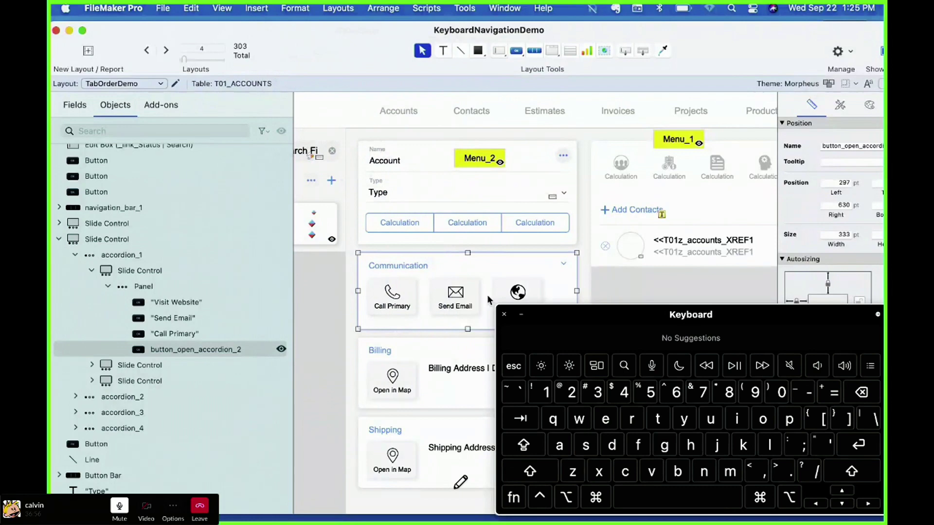
Step: Expand the Communication section in Browse mode, return to Layout mode, and select its button_close_accordion_2 object
{"action": "key", "text": "super+b"}
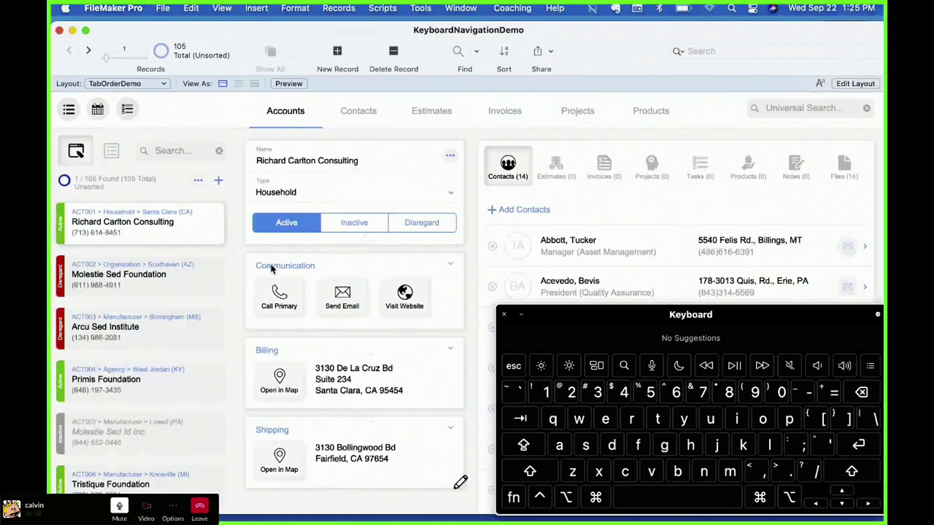
{"action": "left_click", "coordinate": [421, 259]}
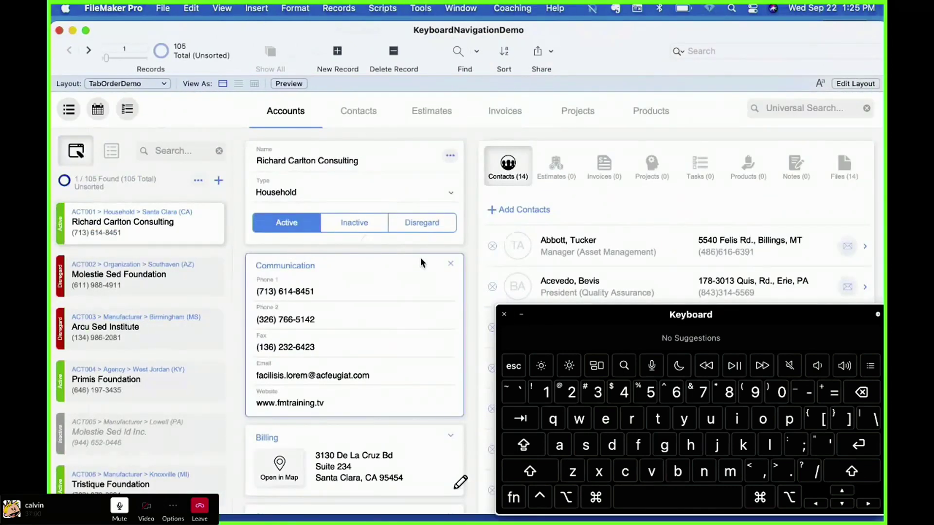
{"action": "key", "text": "super+l"}
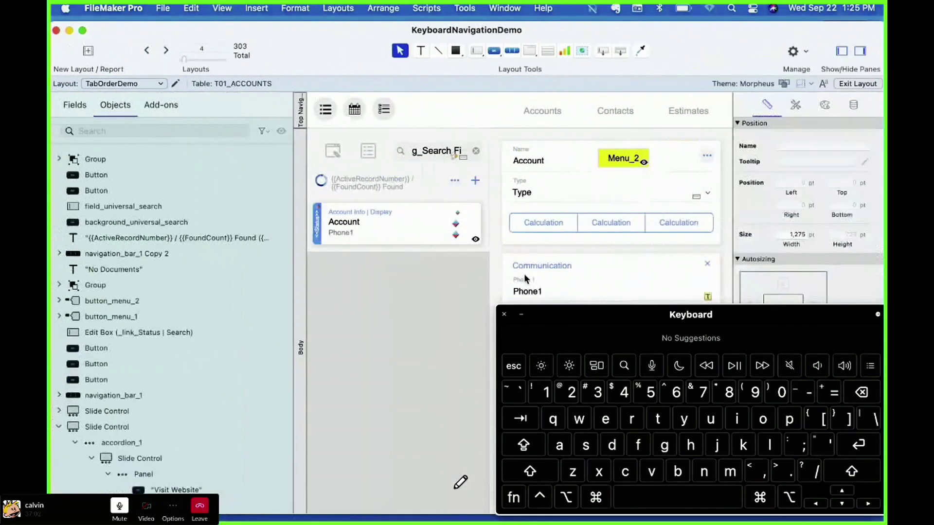
{"action": "left_click", "coordinate": [541, 281]}
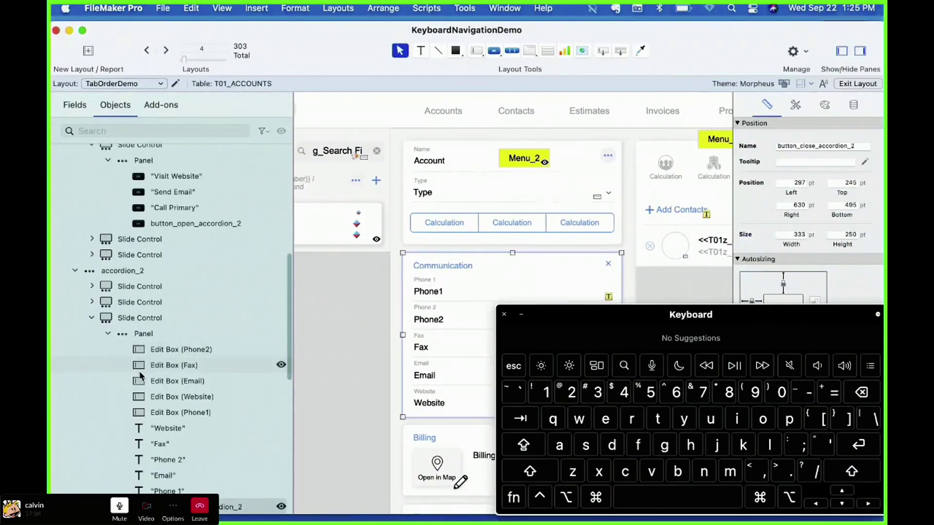
{"action": "scroll", "coordinate": [140, 374], "scroll_direction": "down", "scroll_amount": 1}
{"action": "left_click", "coordinate": [196, 398]}
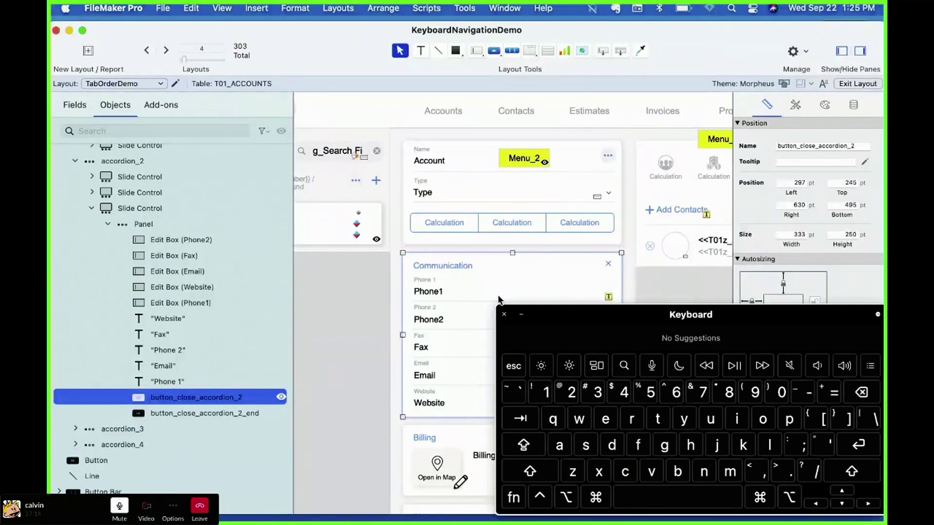
Step: Compare the overlapping button_close_accordion_2 and button_close_accordion_2_end objects by selecting them alternately, ending on button_close_accordion_2_end
{"action": "left_click", "coordinate": [243, 413]}
{"action": "left_click", "coordinate": [242, 405]}
{"action": "left_click", "coordinate": [242, 414]}
{"action": "left_click", "coordinate": [240, 405]}
{"action": "left_click", "coordinate": [246, 414]}
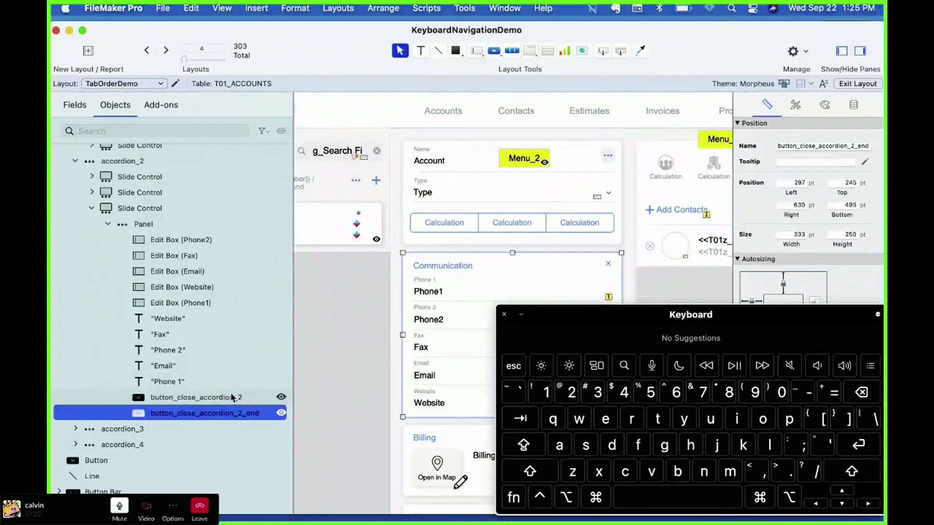
{"action": "left_click", "coordinate": [234, 397]}
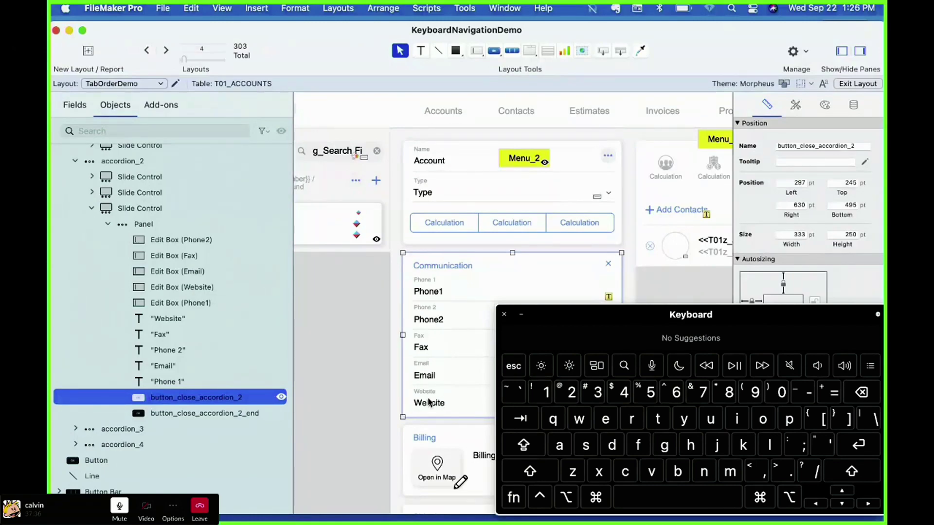
{"action": "left_click", "coordinate": [237, 419]}
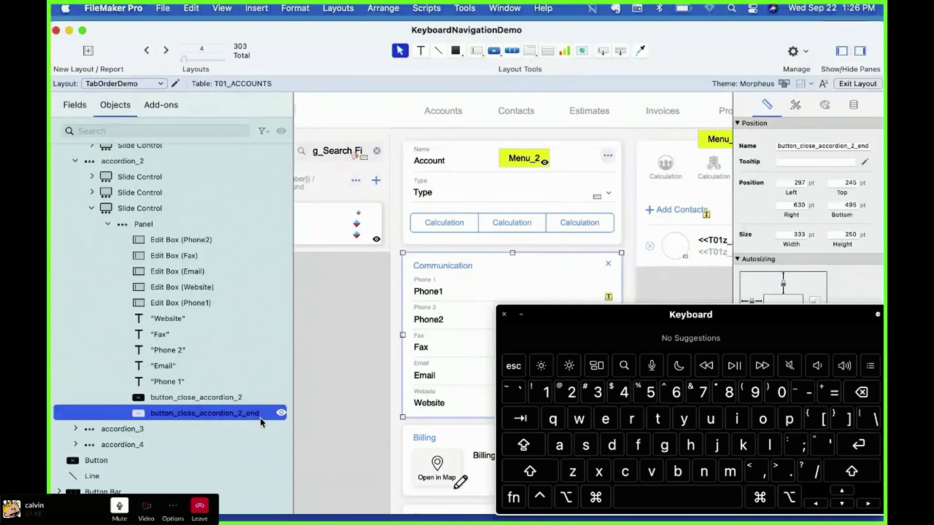
Step: Return to Browse mode, move the focus forward to the Communication section, and expand it
{"action": "key", "text": "super+b"}
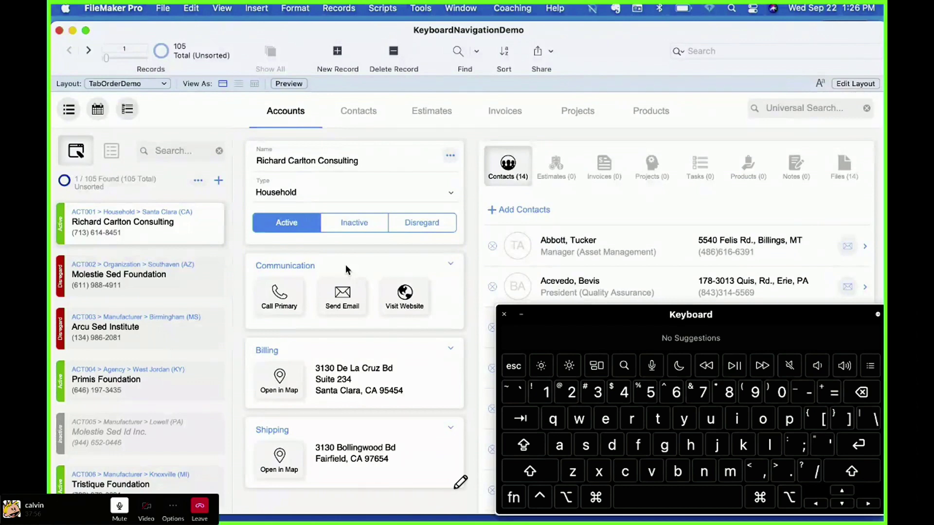
{"action": "key", "text": "Tab"}
{"action": "key", "text": "Tab"}
{"action": "key", "text": "Tab"}
{"action": "key", "text": "Tab"}
{"action": "key", "text": "Tab"}
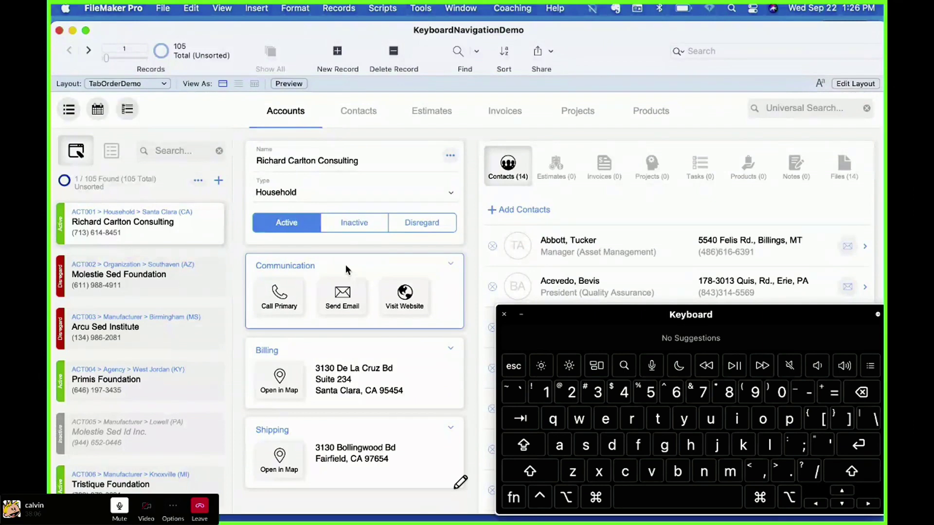
{"action": "key", "text": "space"}
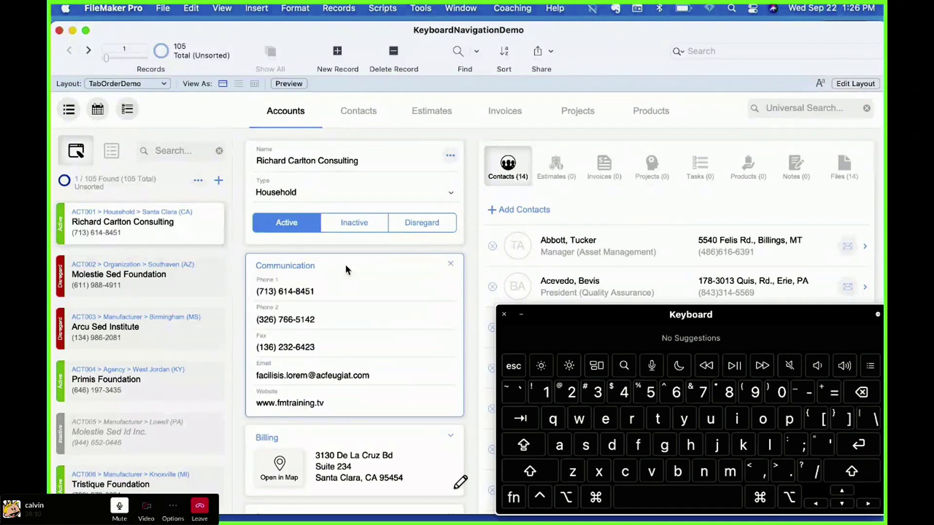
Step: Move the focus back and forth through the Communication phone fields and on to Website, leave the fields, and collapse the section
{"action": "key", "text": "Tab"}
{"action": "key", "text": "Tab"}
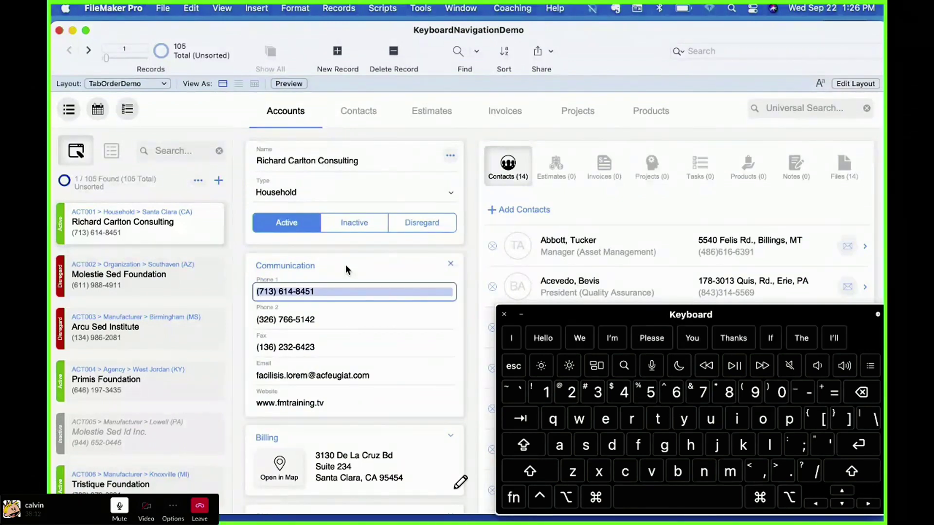
{"action": "key", "text": "Tab"}
{"action": "key", "text": "shift+Tab"}
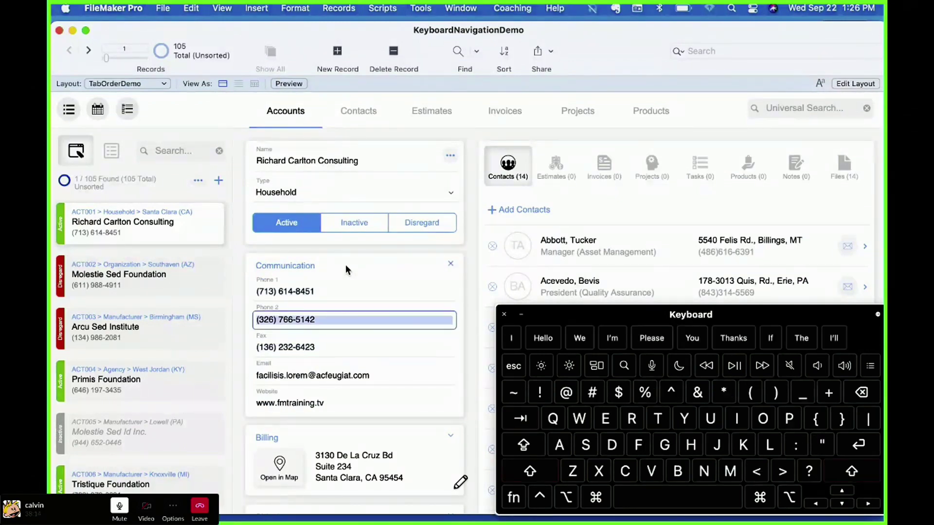
{"action": "key", "text": "shift+Tab"}
{"action": "key", "text": "Tab"}
{"action": "key", "text": "Tab"}
{"action": "key", "text": "Tab"}
{"action": "key", "text": "Tab"}
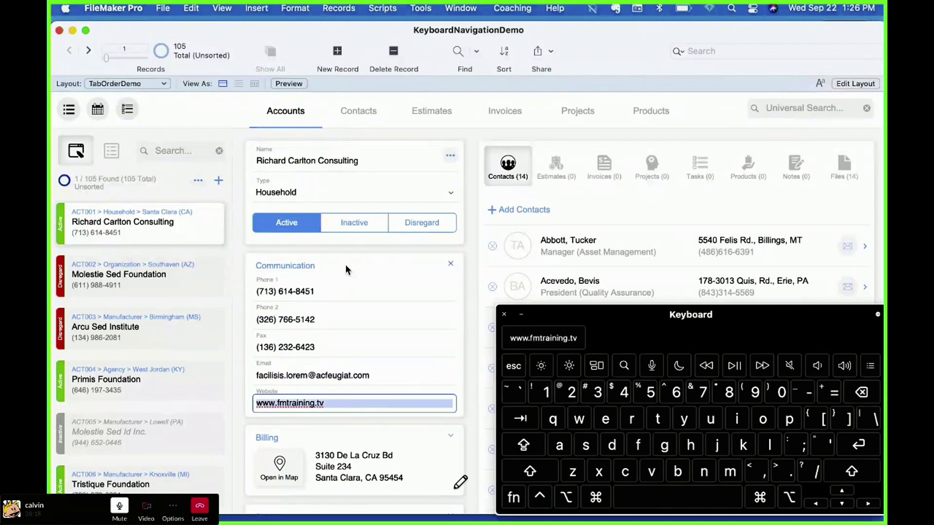
{"action": "key", "text": "Escape"}
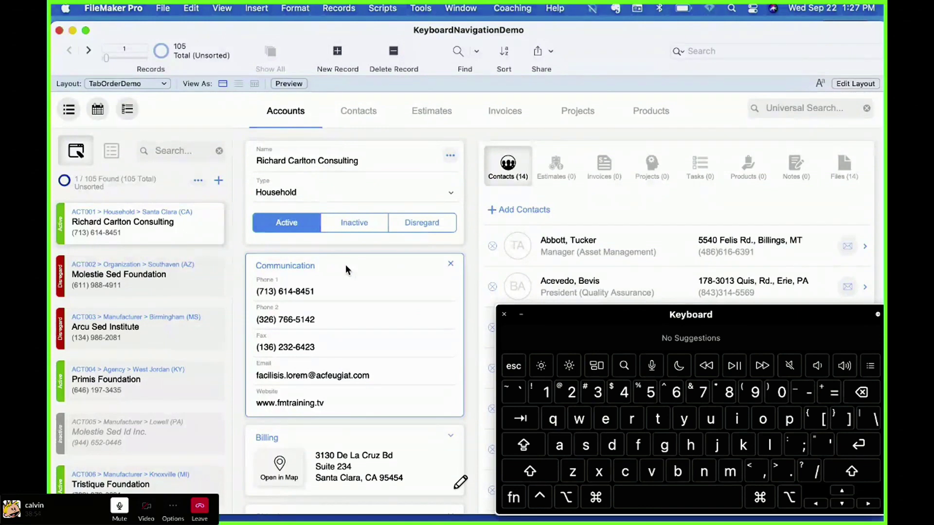
{"action": "key", "text": "Return"}
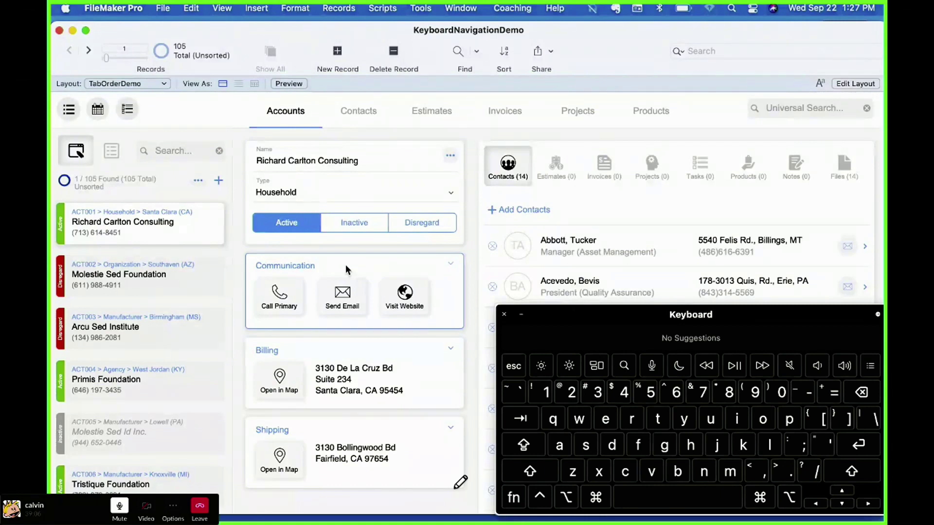
Step: Switch the on-screen keyboard's appearance to Light
{"action": "left_click", "coordinate": [877, 315]}
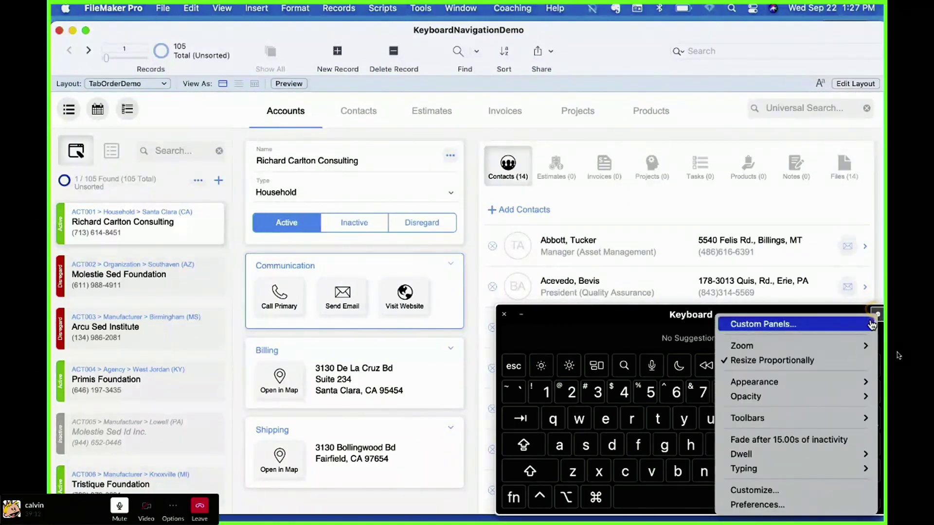
{"action": "mouse_move", "coordinate": [869, 347]}
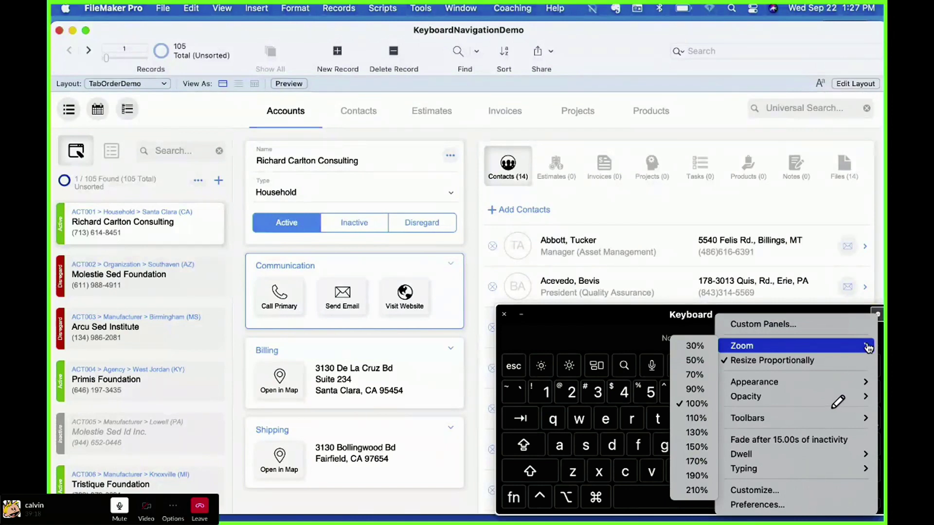
{"action": "mouse_move", "coordinate": [862, 383]}
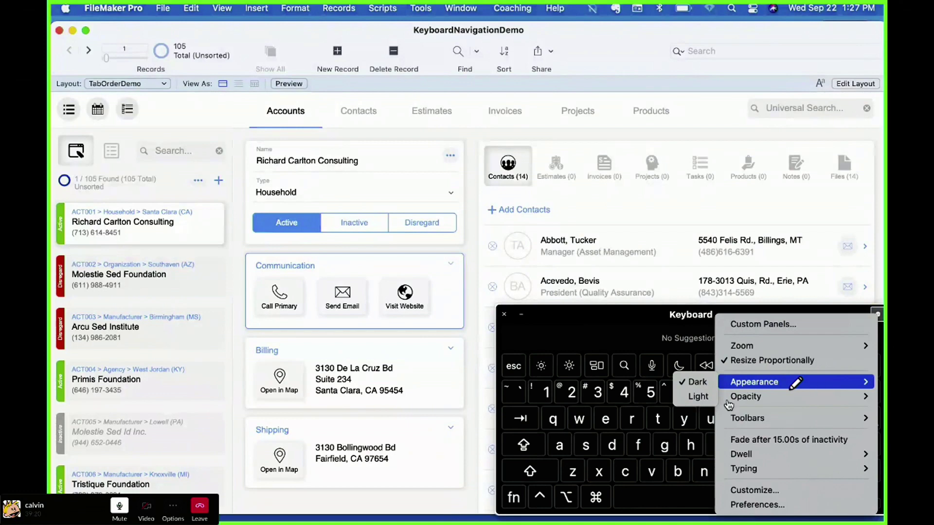
{"action": "left_click", "coordinate": [699, 396]}
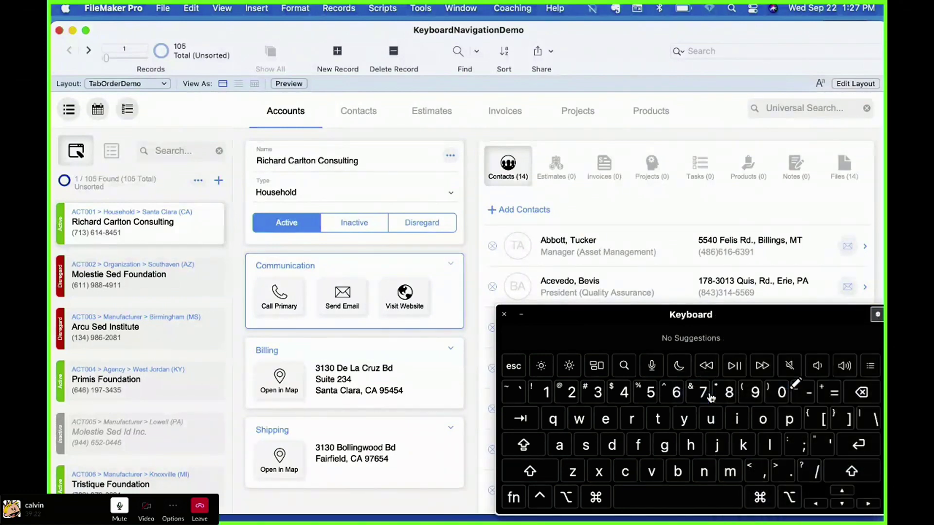
Step: Move the focus backward from the Communication section past the account's Type field
{"action": "key", "text": "shift+Tab"}
{"action": "key", "text": "shift+Tab"}
{"action": "key", "text": "shift+Tab"}
{"action": "key", "text": "shift+Tab"}
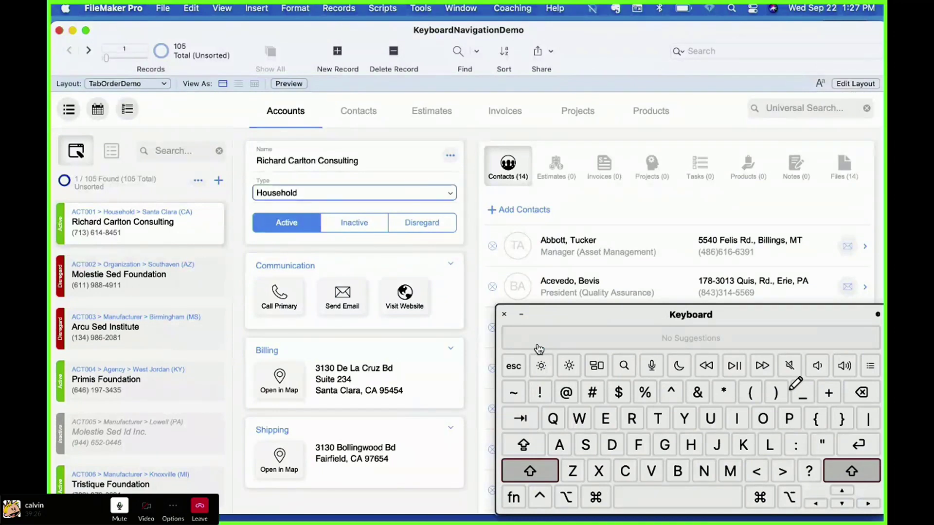
{"action": "key", "text": "shift+Tab"}
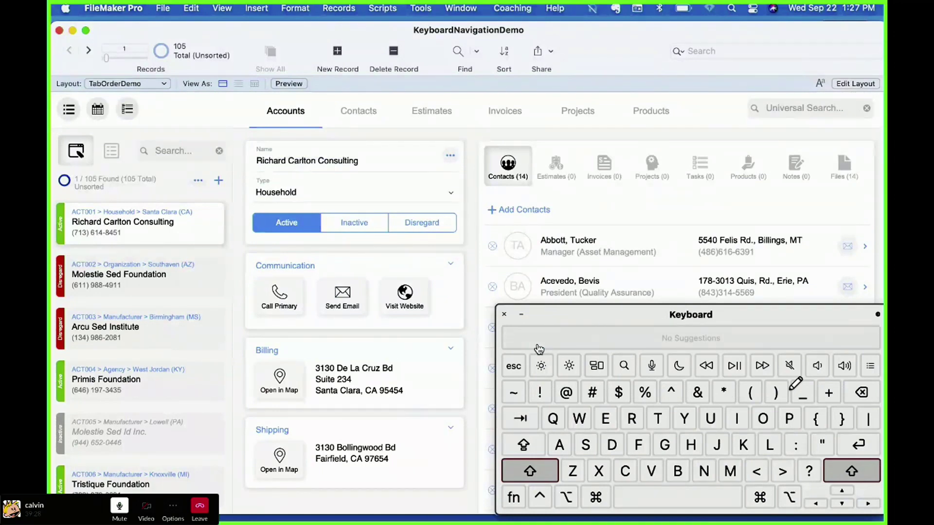
Step: Move the focus forward through the Type field and the Communication buttons to the Billing section
{"action": "key", "text": "Tab"}
{"action": "key", "text": "Tab"}
{"action": "key", "text": "Tab"}
{"action": "key", "text": "Tab"}
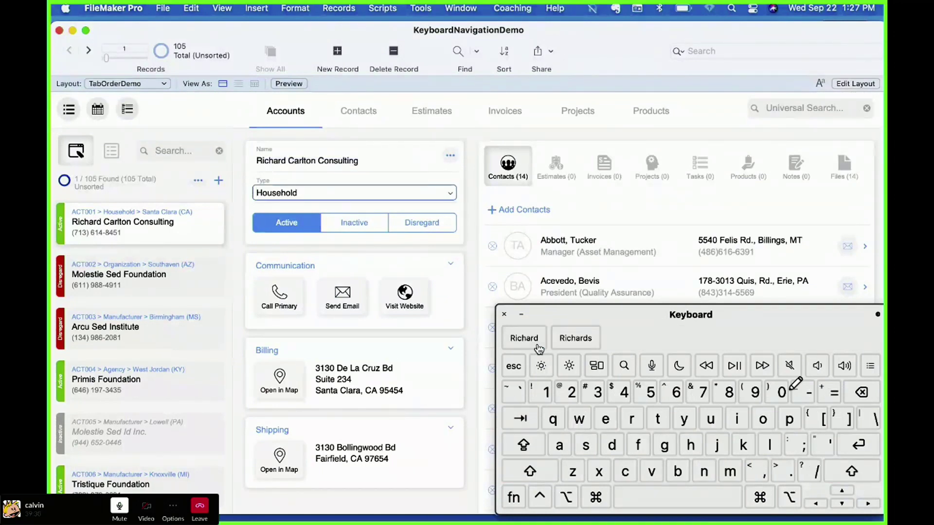
{"action": "key", "text": "Tab"}
{"action": "key", "text": "Tab"}
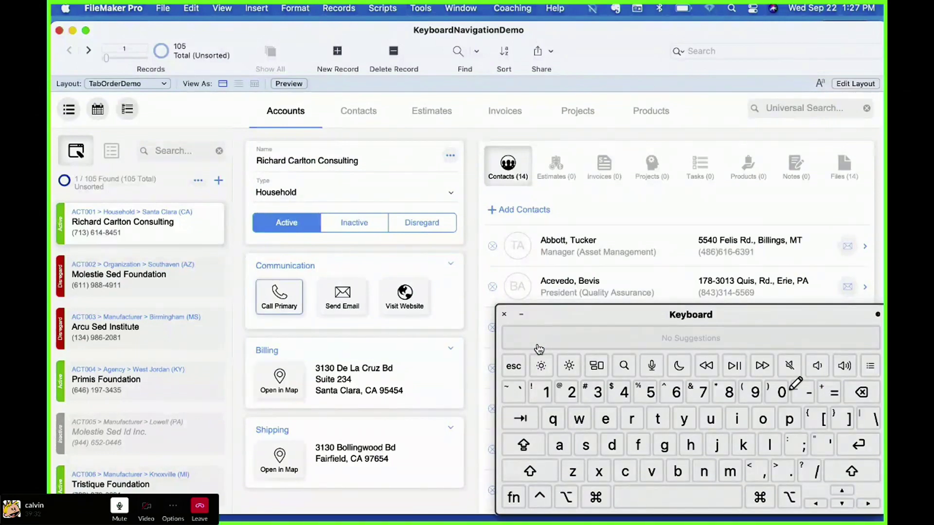
{"action": "key", "text": "Tab"}
{"action": "key", "text": "Tab"}
{"action": "key", "text": "Tab"}
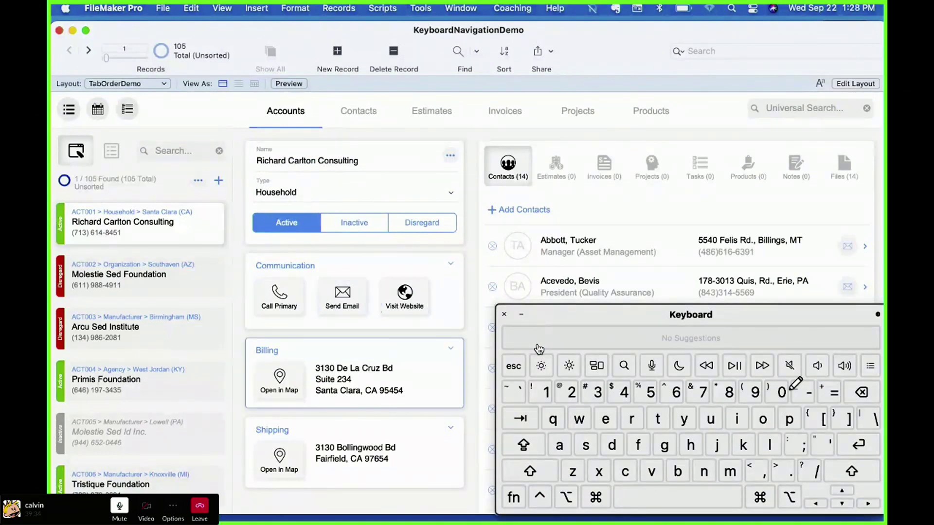
Step: Move the focus backward from Billing through the Communication section to the account list's Search field
{"action": "key", "text": "shift+Tab"}
{"action": "key", "text": "shift+Tab"}
{"action": "key", "text": "shift+Tab"}
{"action": "key", "text": "shift+Tab"}
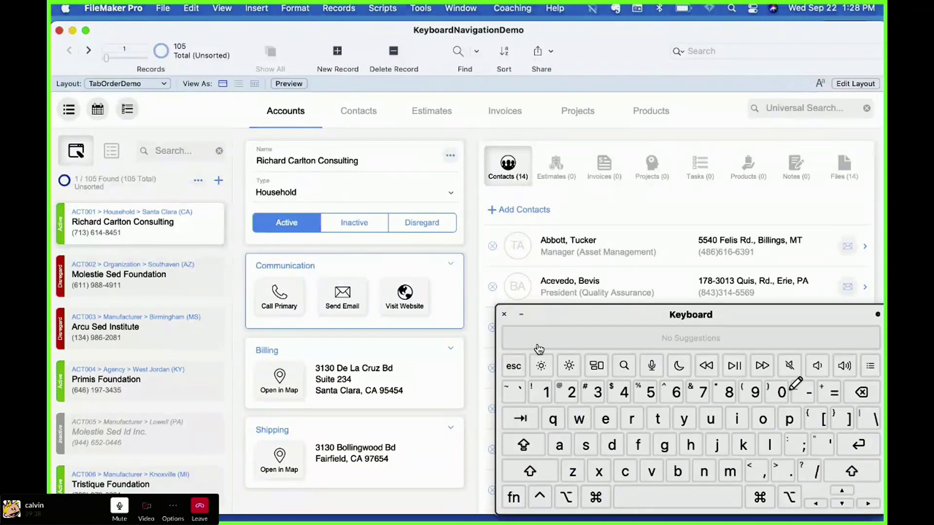
{"action": "key", "text": "shift+Tab"}
{"action": "key", "text": "shift+Tab"}
{"action": "key", "text": "shift+Tab"}
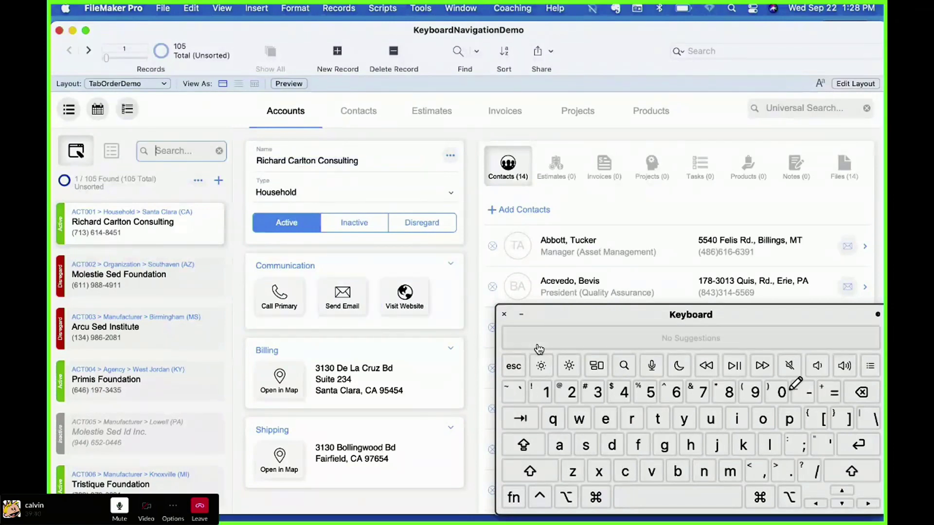
Step: Move the focus forward from the list's Search field to the Communication section and expand it
{"action": "key", "text": "Tab"}
{"action": "key", "text": "Tab"}
{"action": "key", "text": "Tab"}
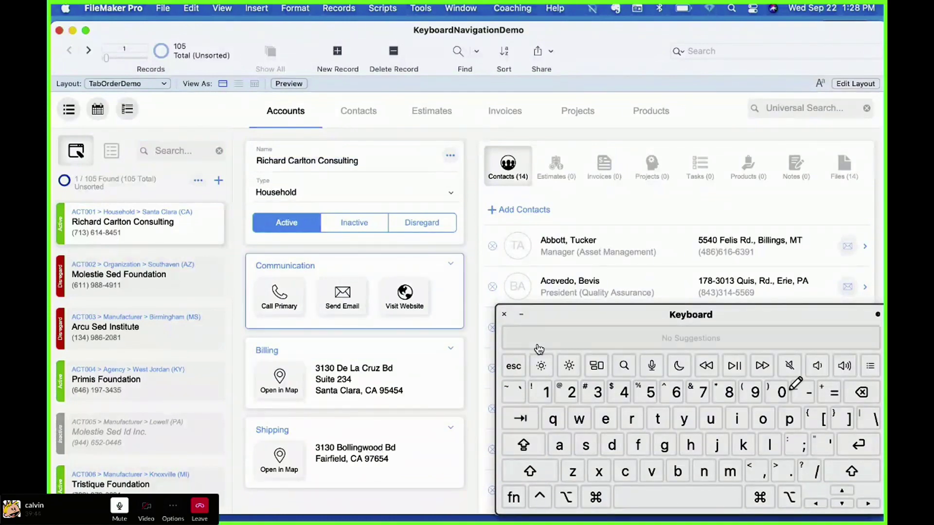
{"action": "key", "text": "space"}
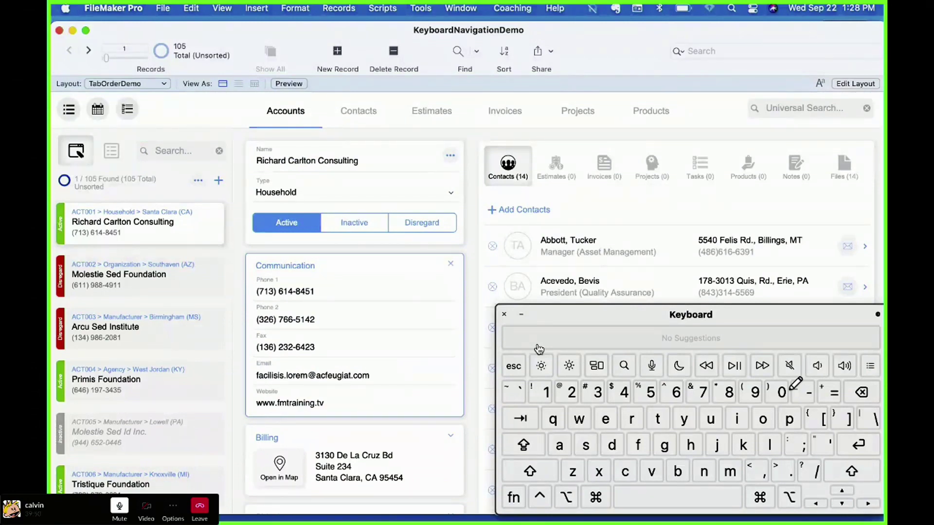
Step: Move the focus forward from Phone 1 to Website in the Communication section and leave the fields
{"action": "key", "text": "Tab"}
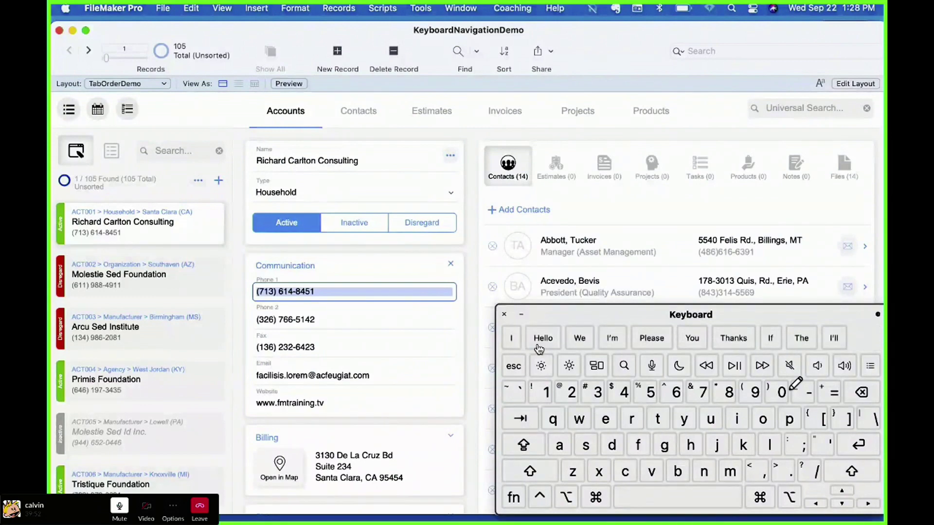
{"action": "key", "text": "Tab"}
{"action": "key", "text": "Tab"}
{"action": "key", "text": "Tab"}
{"action": "key", "text": "Tab"}
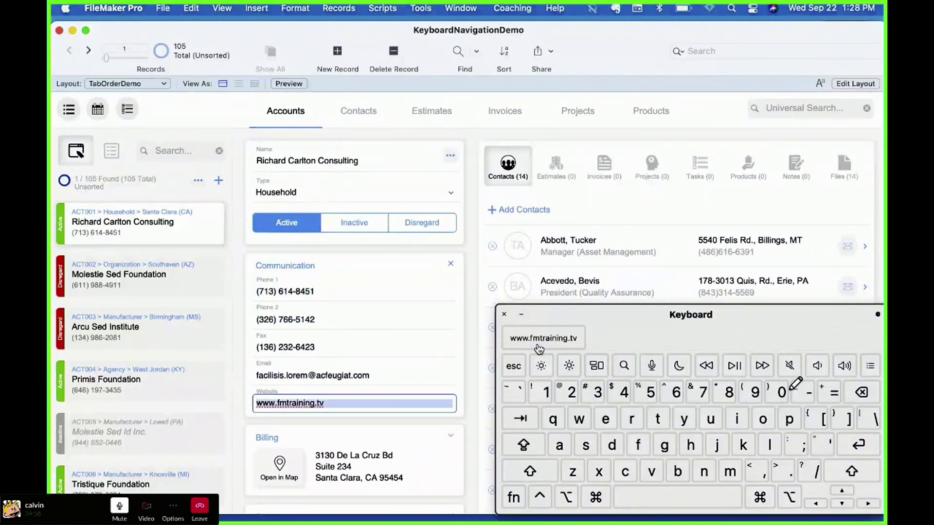
{"action": "key", "text": "Escape"}
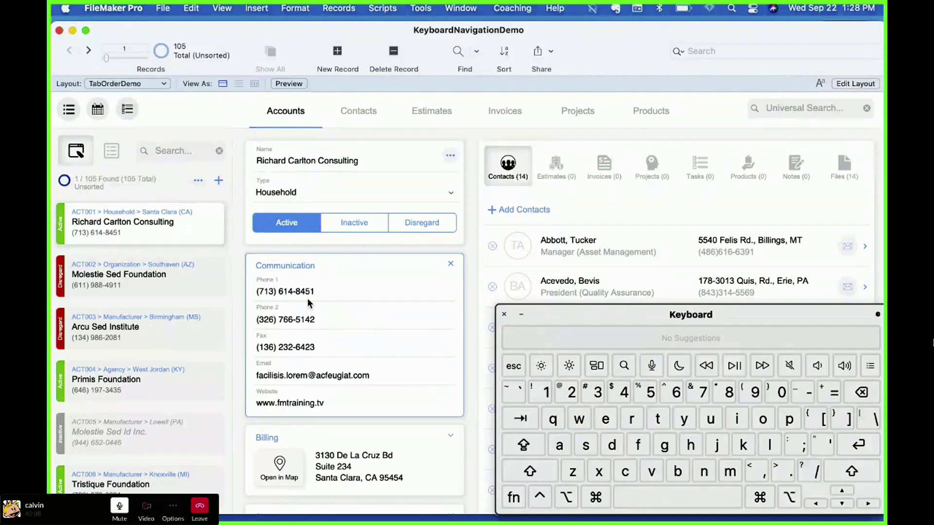
Step: Move the focus backward from the Communication section through Website and Email to Phone 1
{"action": "key", "text": "shift"}
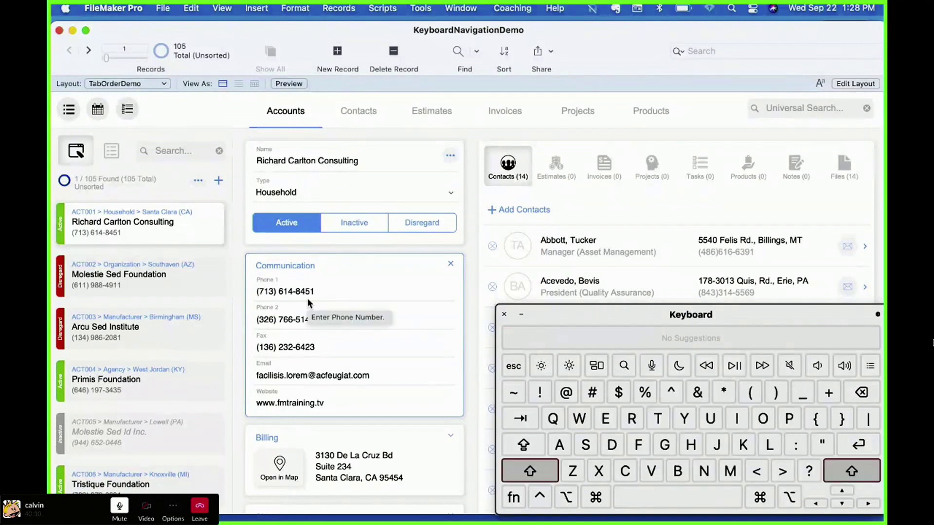
{"action": "key", "text": "shift+Tab"}
{"action": "key", "text": "shift+Tab"}
{"action": "key", "text": "shift+Tab"}
{"action": "key", "text": "shift+Tab"}
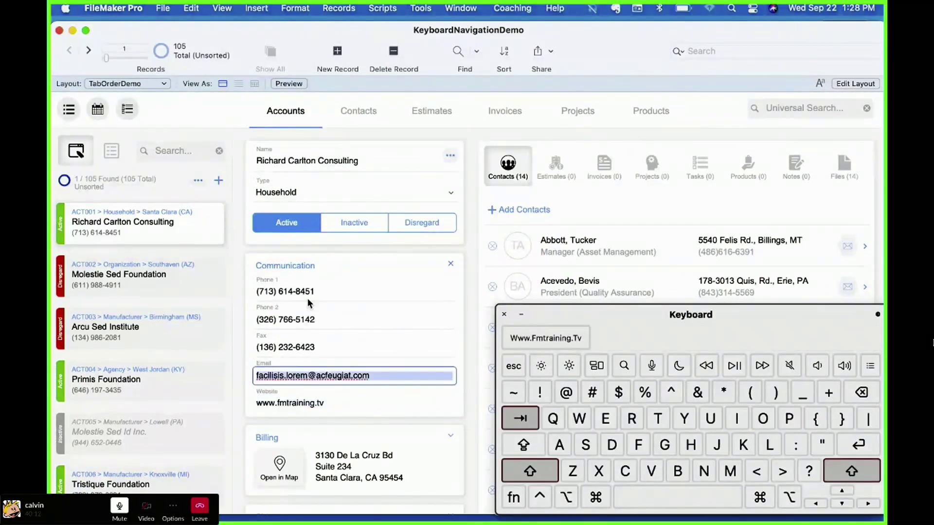
{"action": "key", "text": "shift+Tab"}
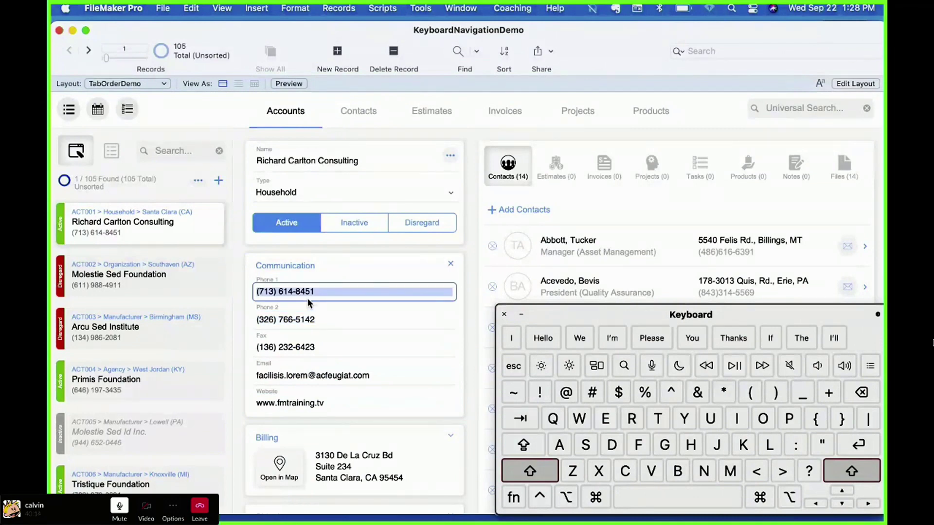
Step: Move the focus forward again through the Communication fields from Phone 1 and return it to the section itself
{"action": "key", "text": "Tab"}
{"action": "key", "text": "Tab"}
{"action": "key", "text": "Tab"}
{"action": "key", "text": "Tab"}
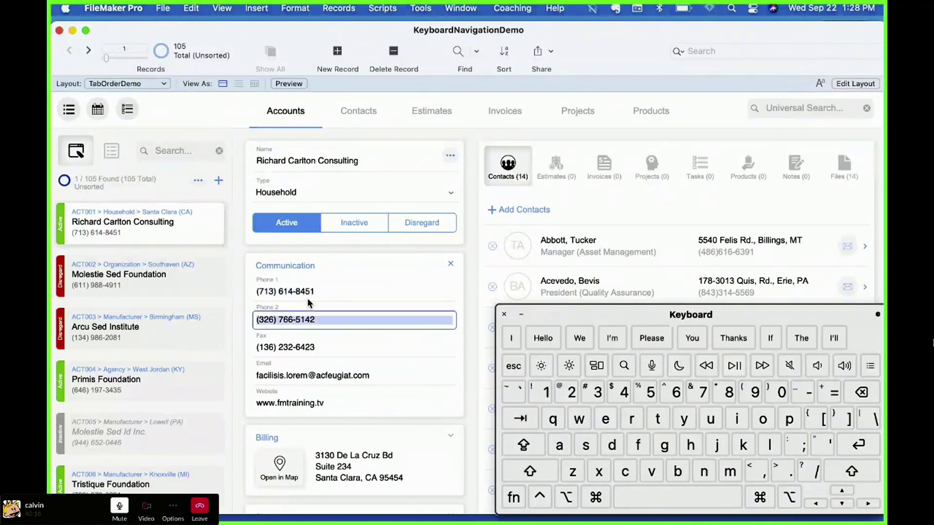
{"action": "key", "text": "Return"}
{"action": "key", "text": "Return"}
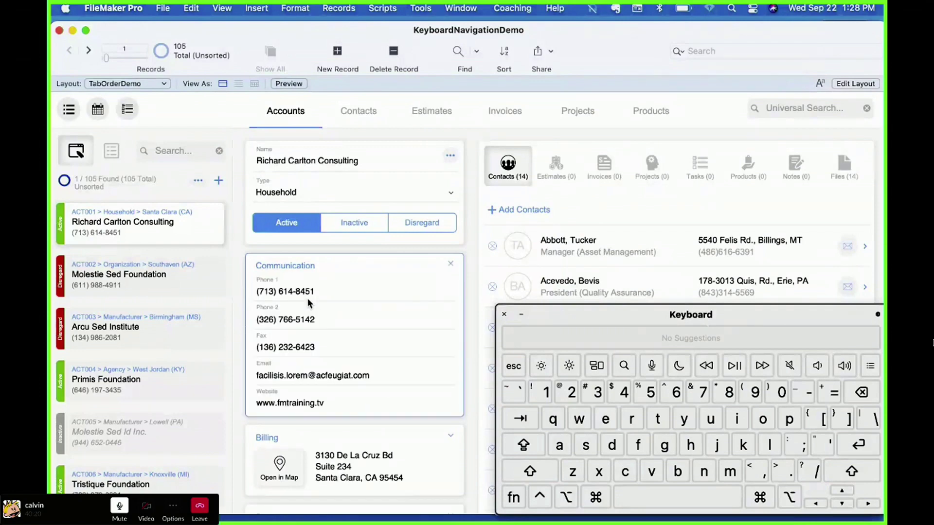
Step: Move the focus forward through all Communication fields to Website and backward again to the section itself
{"action": "key", "text": "Tab"}
{"action": "key", "text": "Tab"}
{"action": "key", "text": "Tab"}
{"action": "key", "text": "Tab"}
{"action": "key", "text": "Tab"}
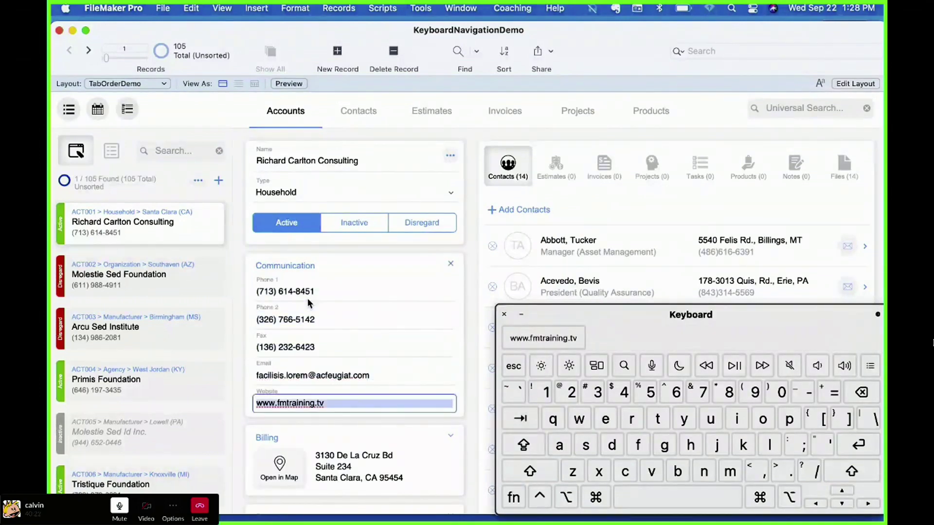
{"action": "key", "text": "shift+Tab"}
{"action": "key", "text": "shift+Tab"}
{"action": "key", "text": "shift+Tab"}
{"action": "key", "text": "shift+Tab"}
{"action": "key", "text": "shift+Tab"}
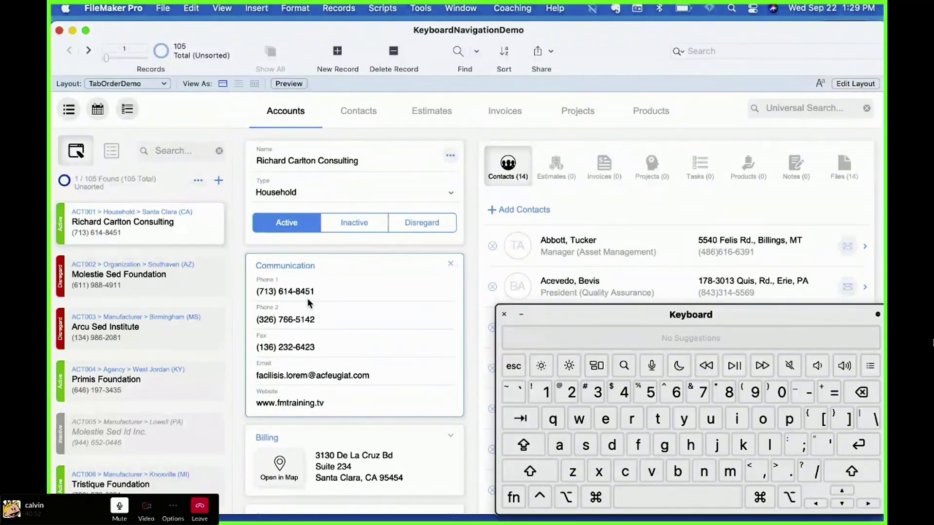
Step: Move the focus forward past the Communication fields to Billing, and open and close the Billing section
{"action": "key", "text": "Tab"}
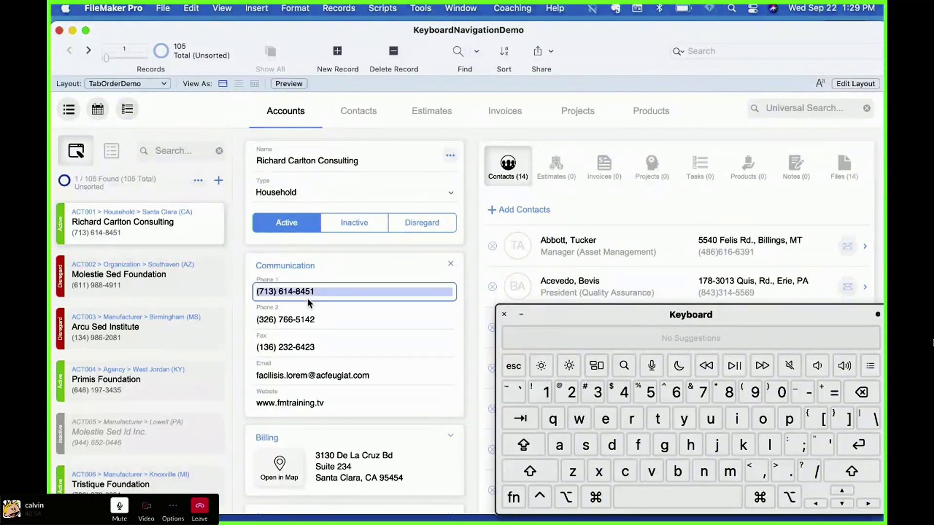
{"action": "key", "text": "Tab"}
{"action": "key", "text": "Tab"}
{"action": "key", "text": "Tab"}
{"action": "key", "text": "Tab"}
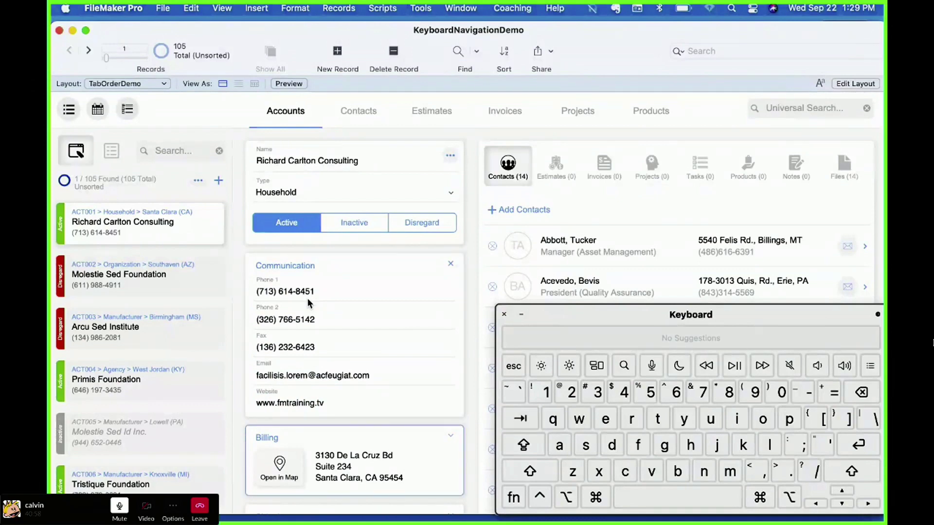
{"action": "key", "text": "Return"}
{"action": "key", "text": "Escape"}
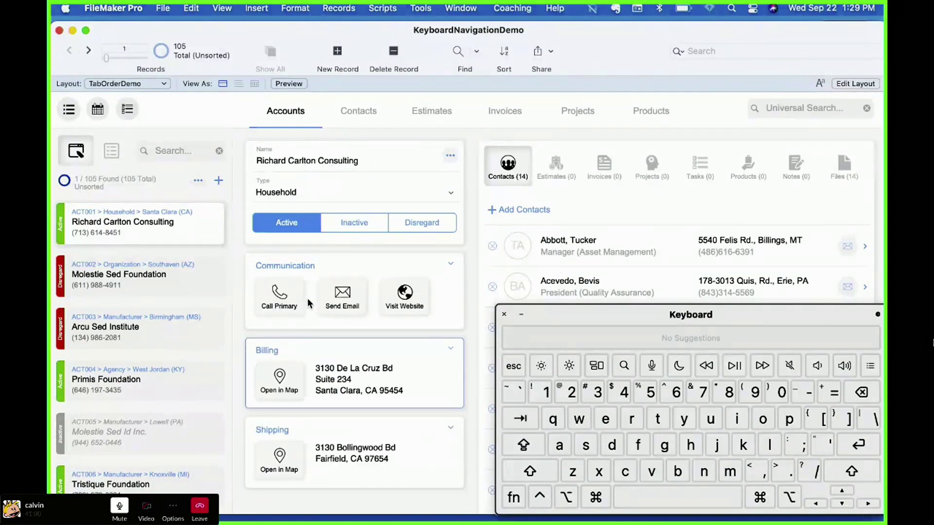
Step: Expand the Shipping section and move the focus backward past Billing's Open in Map to the Send Email button
{"action": "key", "text": "Tab"}
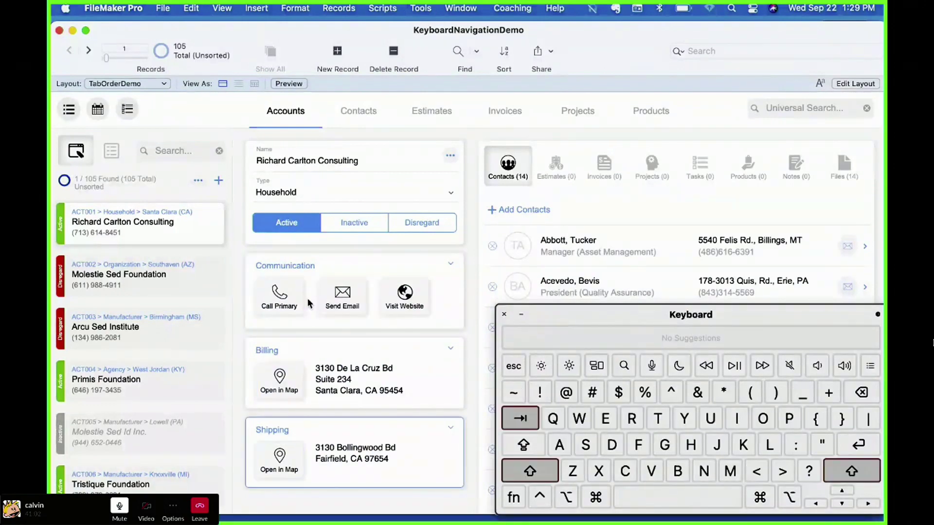
{"action": "key", "text": "Return"}
{"action": "key", "text": "shift+Tab"}
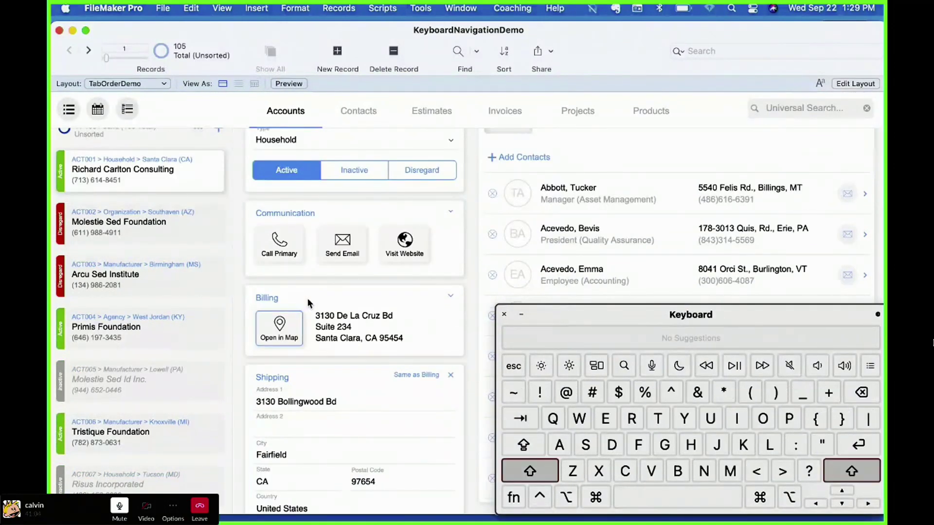
{"action": "key", "text": "shift+Tab"}
{"action": "key", "text": "shift+Tab"}
{"action": "key", "text": "shift+Tab"}
{"action": "key", "text": "shift+Tab"}
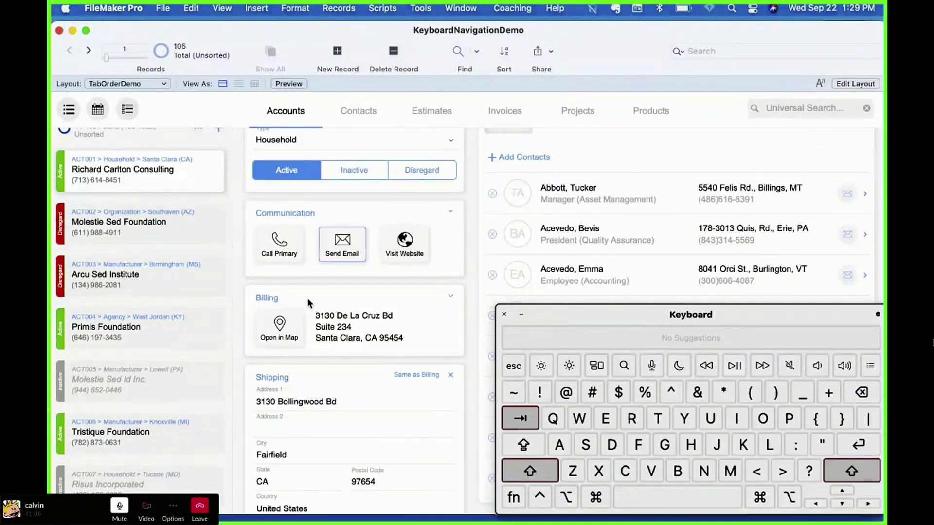
Step: Move the focus forward to Same as Billing in the Shipping section and copy the billing address to shipping
{"action": "key", "text": "Tab"}
{"action": "key", "text": "Tab"}
{"action": "key", "text": "Tab"}
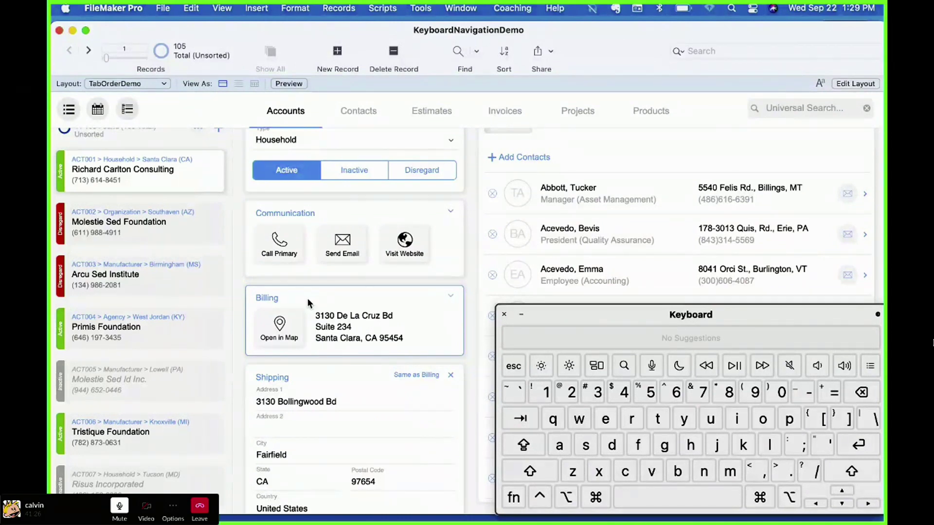
{"action": "key", "text": "Tab"}
{"action": "key", "text": "Tab"}
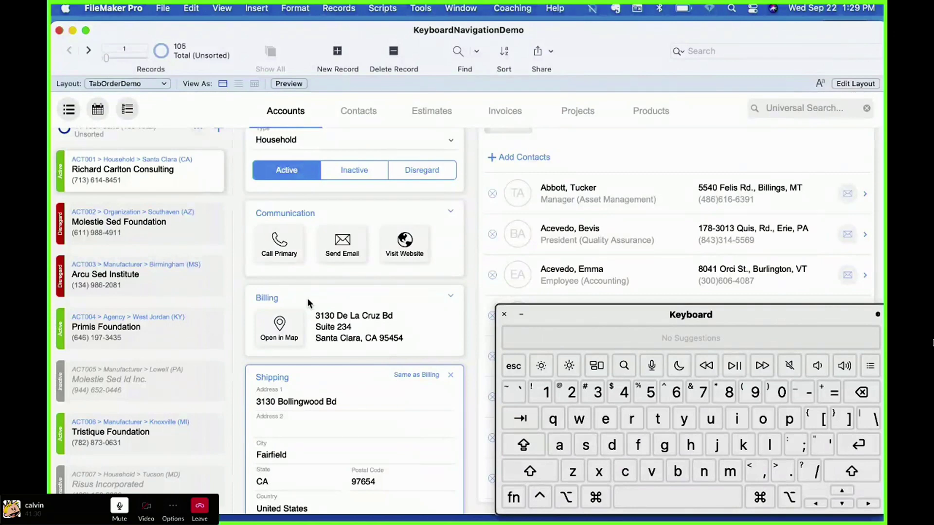
{"action": "key", "text": "Tab"}
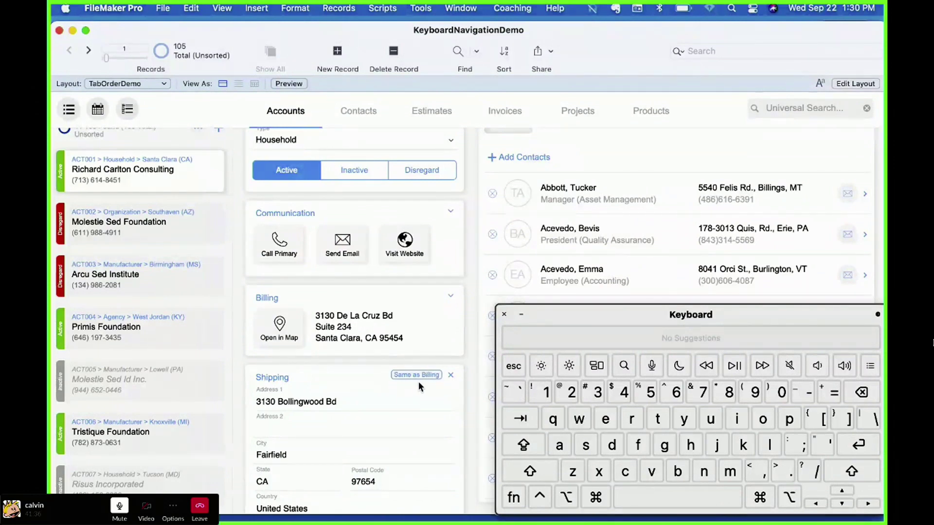
{"action": "key", "text": "space"}
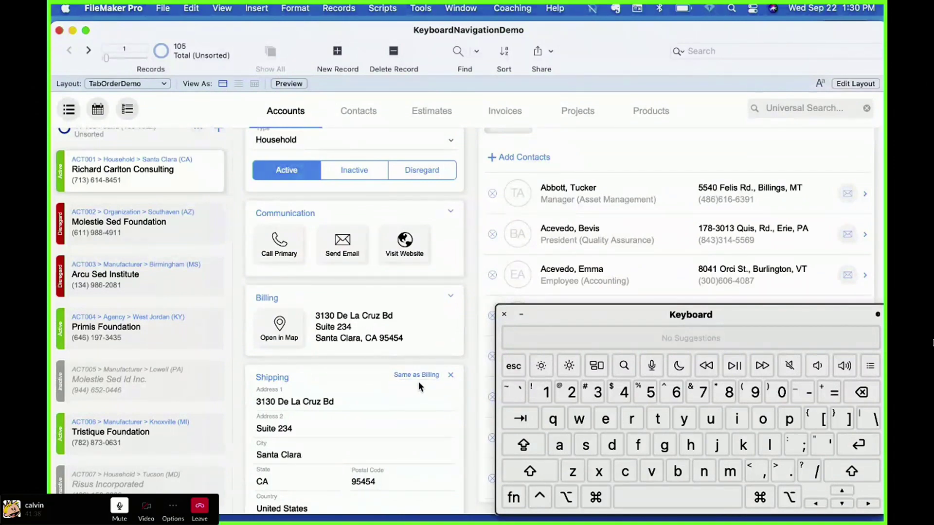
Step: Enter the Shipping section's Address 1 field and move the focus back to Same as Billing
{"action": "left_click", "coordinate": [402, 391]}
{"action": "left_click", "coordinate": [376, 401]}
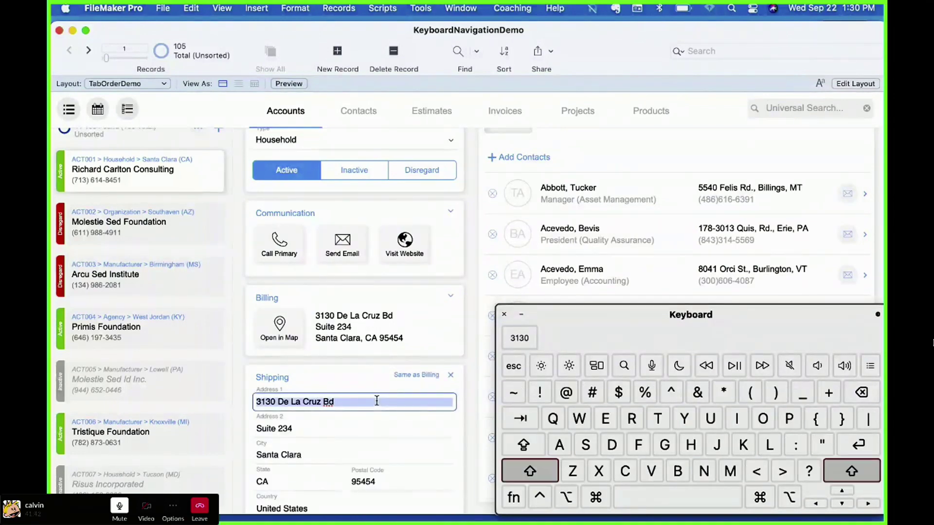
{"action": "key", "text": "shift+Tab"}
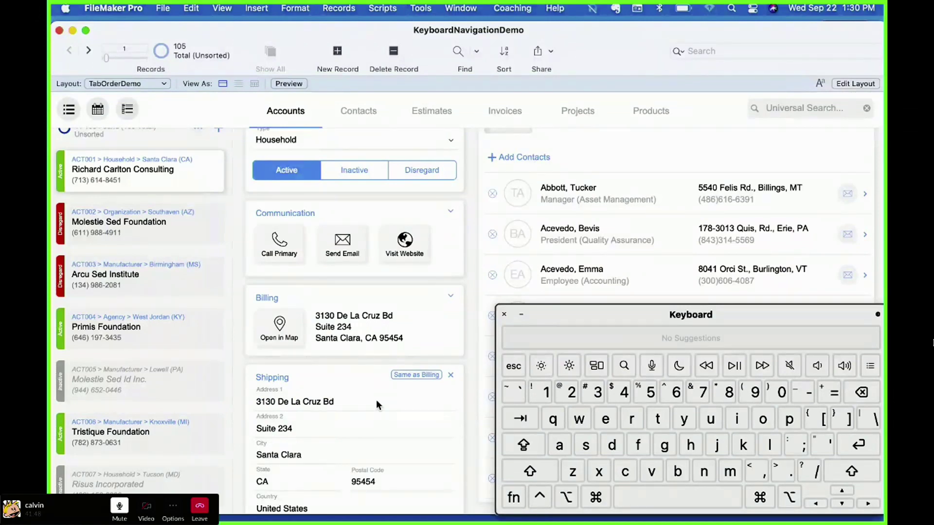
Step: Expand the Communication section, and inspect the Shipping section's accordion button in Layout mode
{"action": "key", "text": "shift"}
{"action": "left_click", "coordinate": [451, 211]}
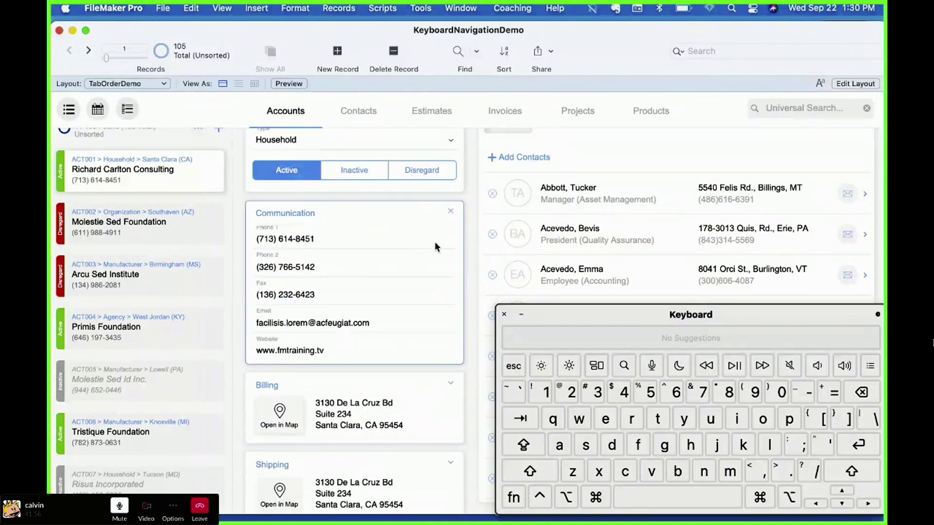
{"action": "key", "text": "super+l"}
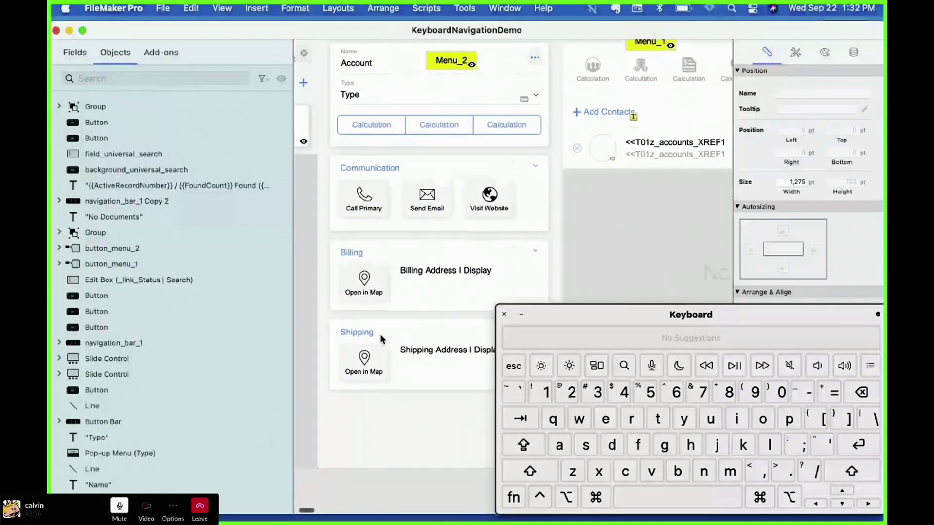
{"action": "left_click", "coordinate": [381, 334]}
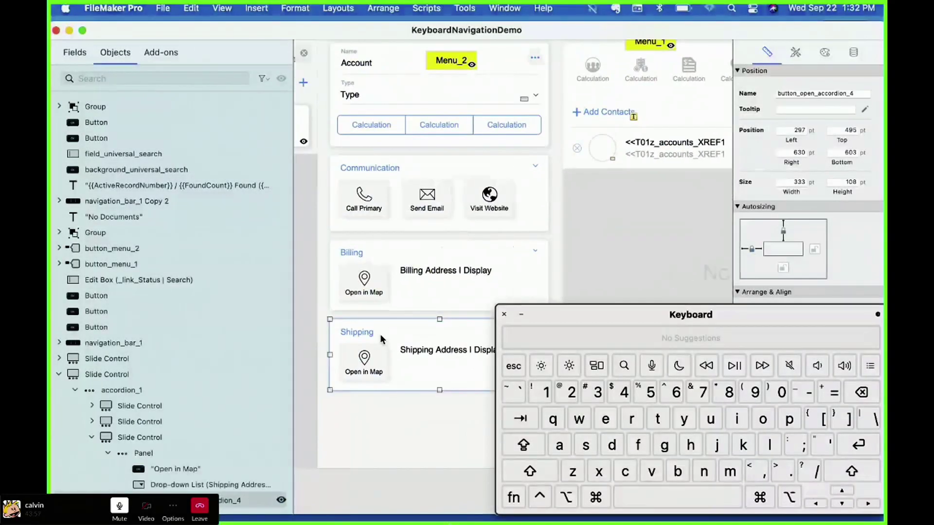
{"action": "scroll", "coordinate": [229, 414], "scroll_direction": "down", "scroll_amount": 3}
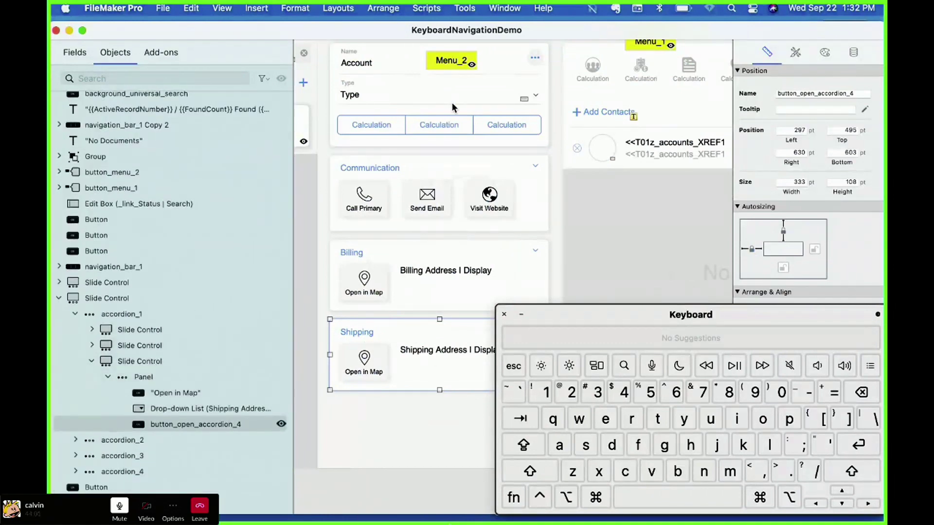
{"action": "key", "text": "super+alt+s"}
{"action": "scroll", "coordinate": [475, 216], "scroll_direction": "down", "scroll_amount": 3}
{"action": "scroll", "coordinate": [475, 215], "scroll_direction": "right", "scroll_amount": 2}
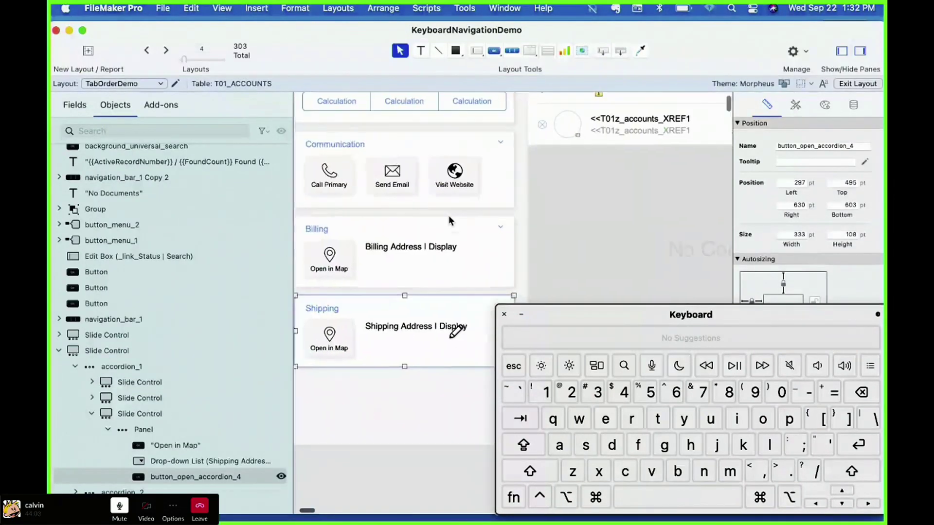
{"action": "scroll", "coordinate": [449, 217], "scroll_direction": "up", "scroll_amount": 1}
{"action": "scroll", "coordinate": [449, 218], "scroll_direction": "left", "scroll_amount": 2}
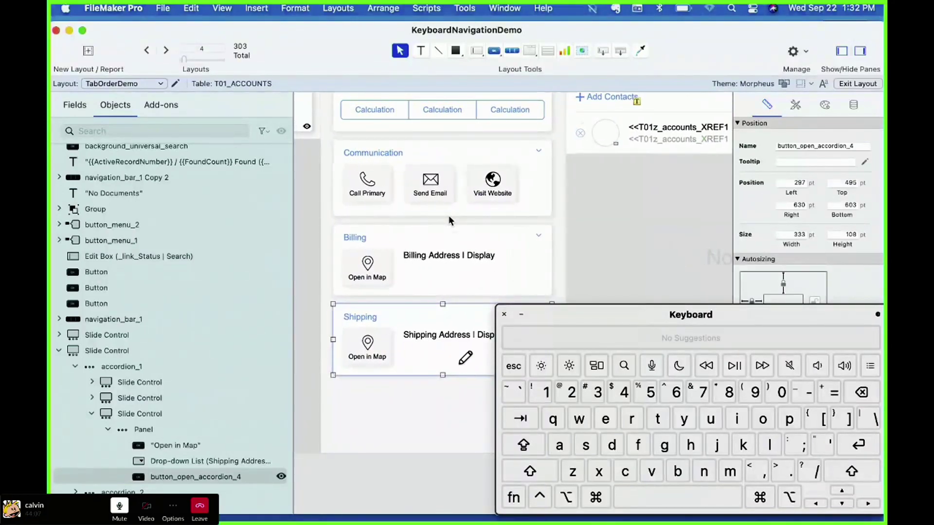
Step: Return the account record to Browse mode and expand its Communication section
{"action": "key", "text": "super+b"}
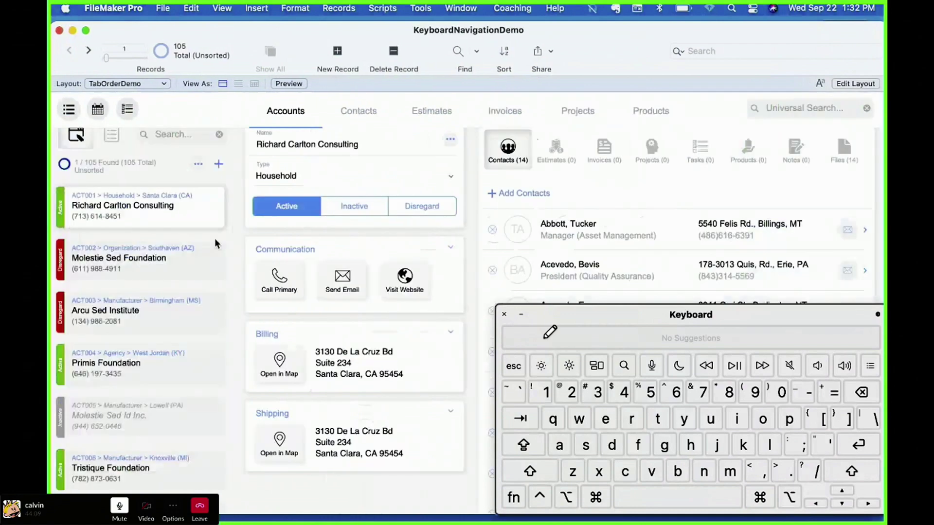
{"action": "left_click", "coordinate": [397, 248]}
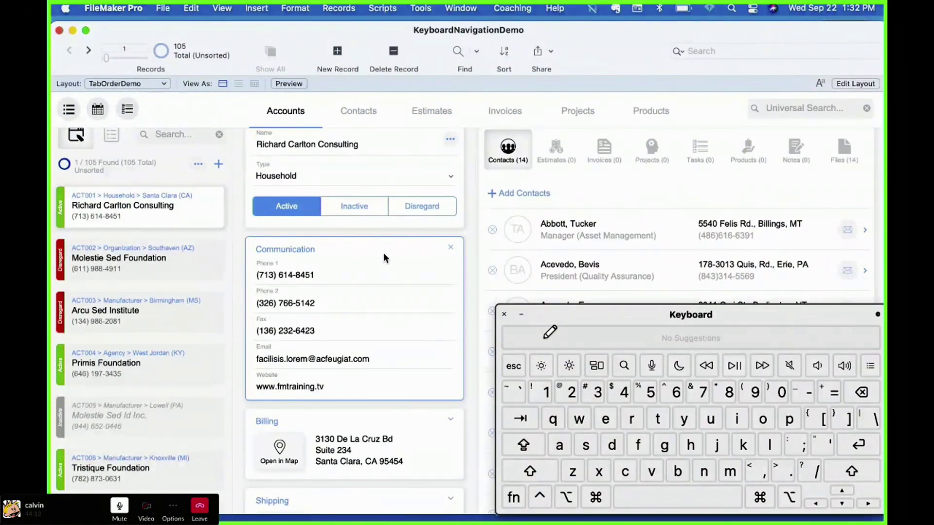
Step: Go to the Contacts module and try opening and closing the contact's Primary section
{"action": "left_click", "coordinate": [359, 109]}
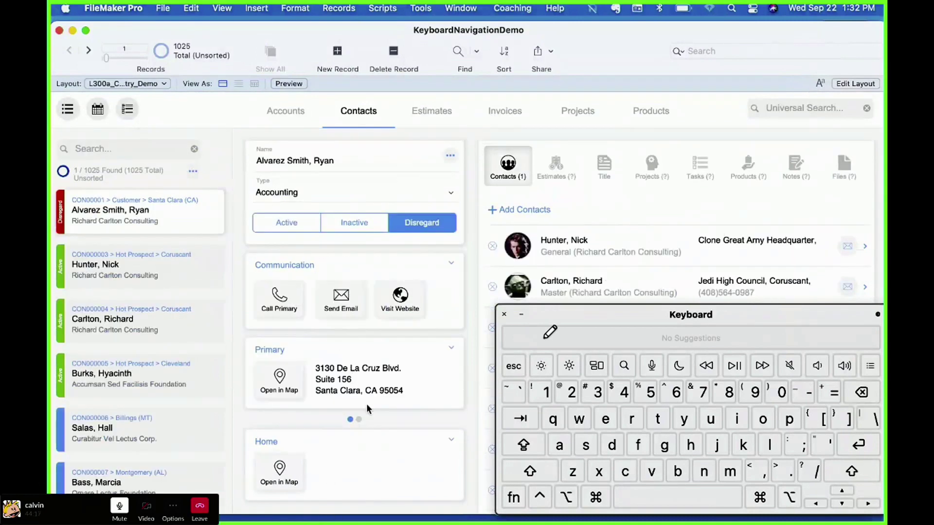
{"action": "left_click", "coordinate": [455, 346]}
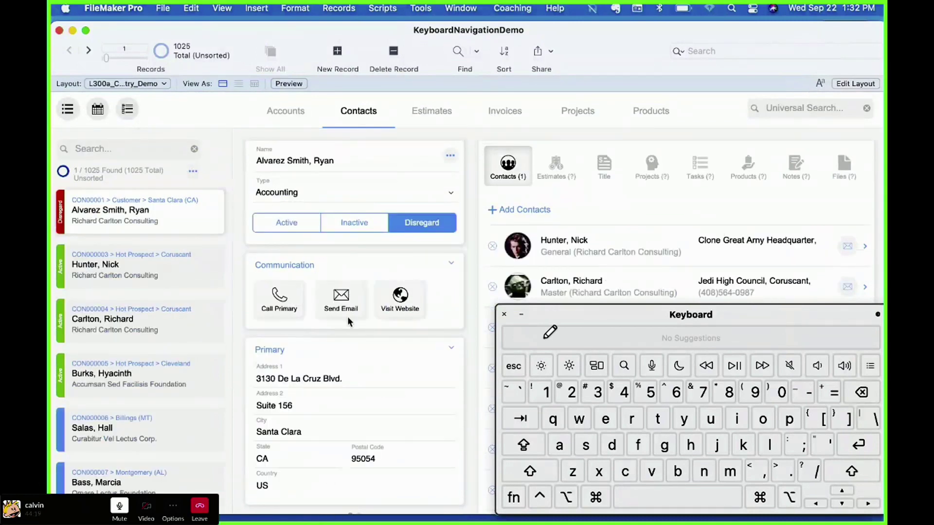
{"action": "scroll", "coordinate": [331, 406], "scroll_direction": "down", "scroll_amount": 3}
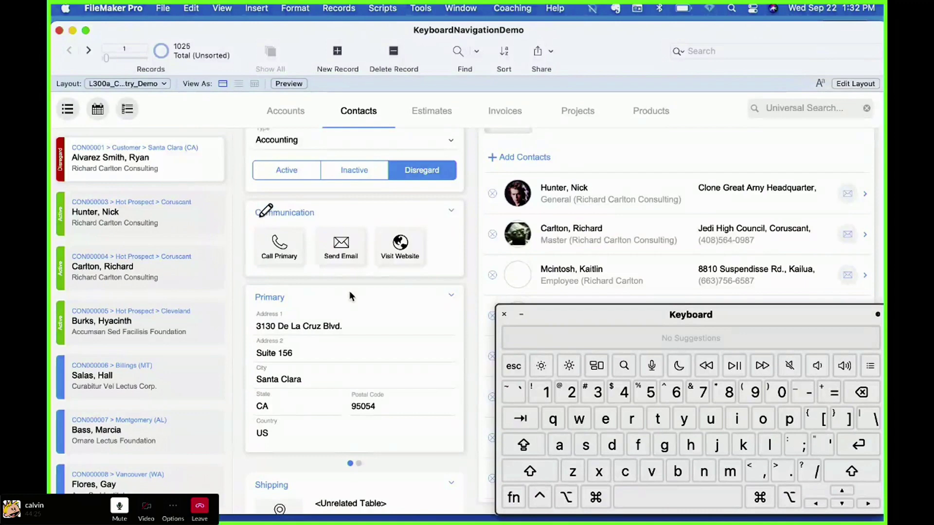
{"action": "left_click", "coordinate": [361, 291]}
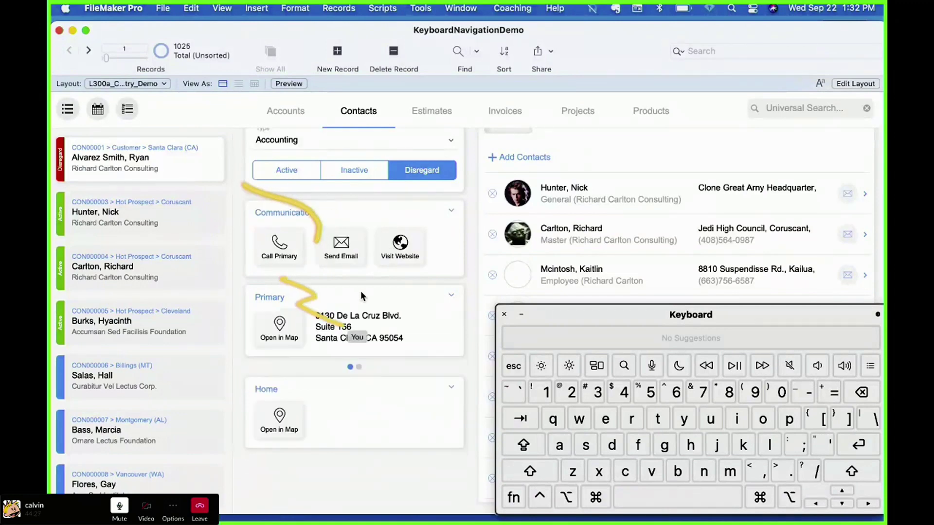
{"action": "left_click", "coordinate": [360, 291]}
{"action": "left_click", "coordinate": [361, 296]}
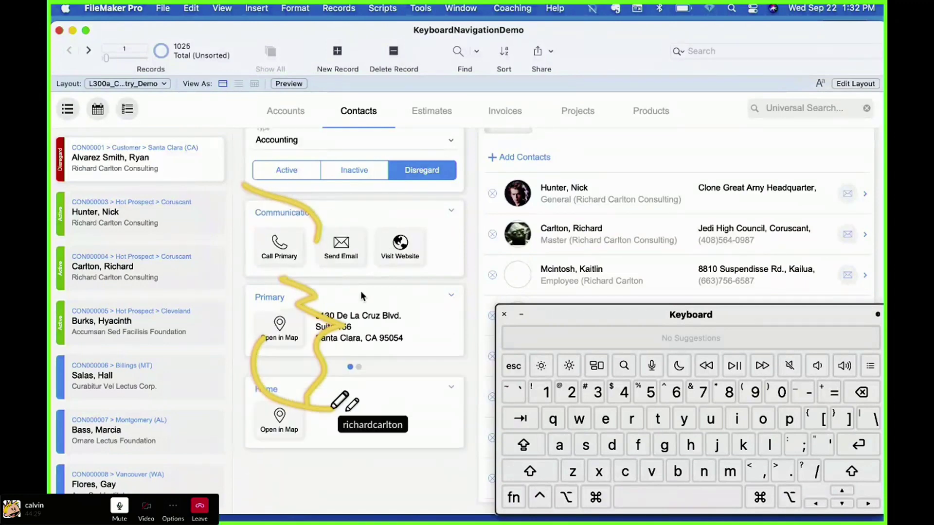
{"action": "left_click", "coordinate": [350, 206]}
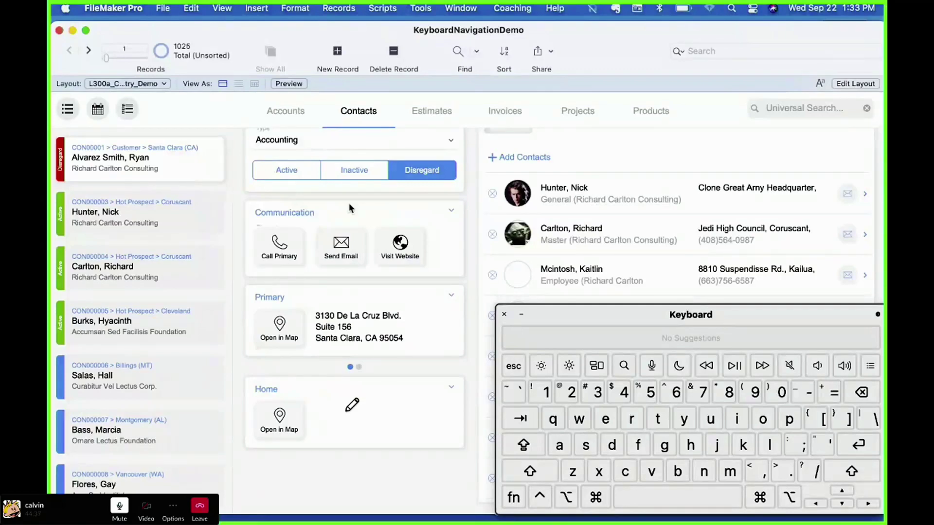
Step: In Layout mode, name the collapsed Communication section's button in accordion_1 button_open_accordion_2
{"action": "key", "text": "super+l"}
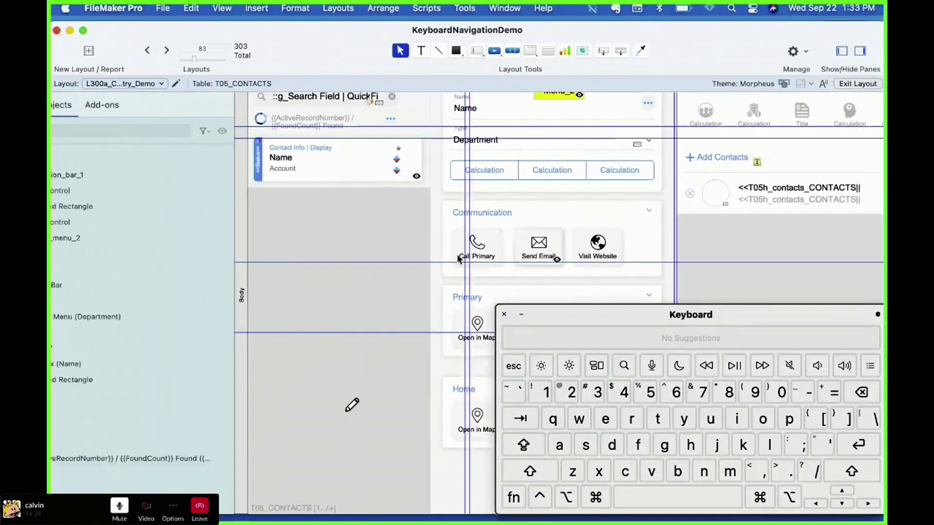
{"action": "left_click", "coordinate": [510, 215]}
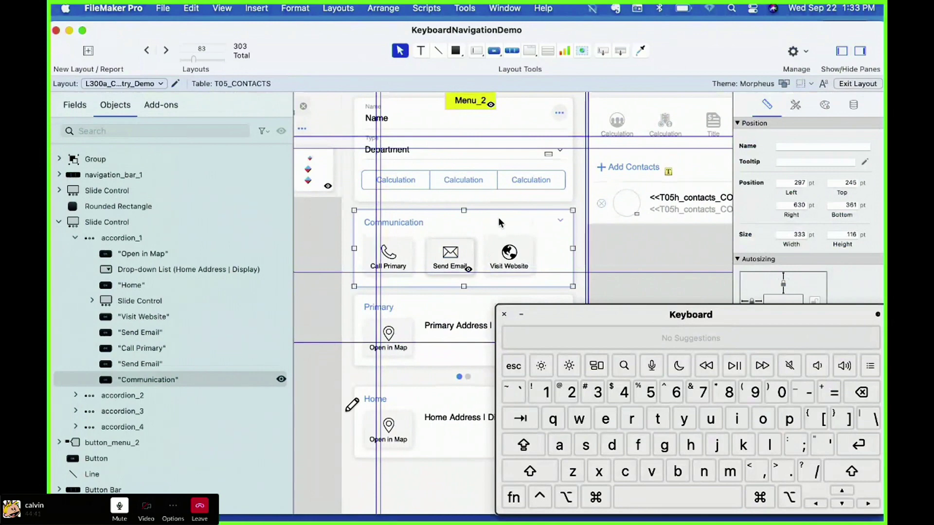
{"action": "left_click_drag", "start_coordinate": [583, 314], "coordinate": [540, 452]}
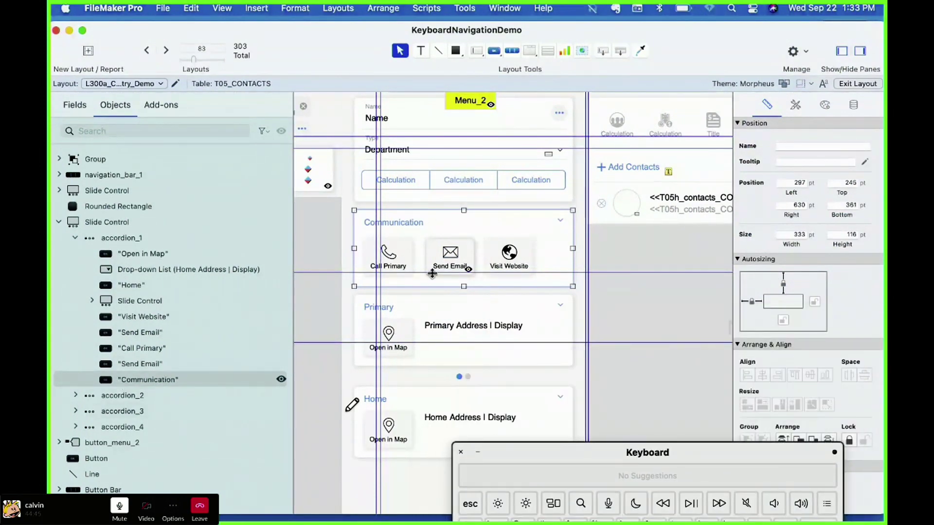
{"action": "left_click", "coordinate": [137, 385]}
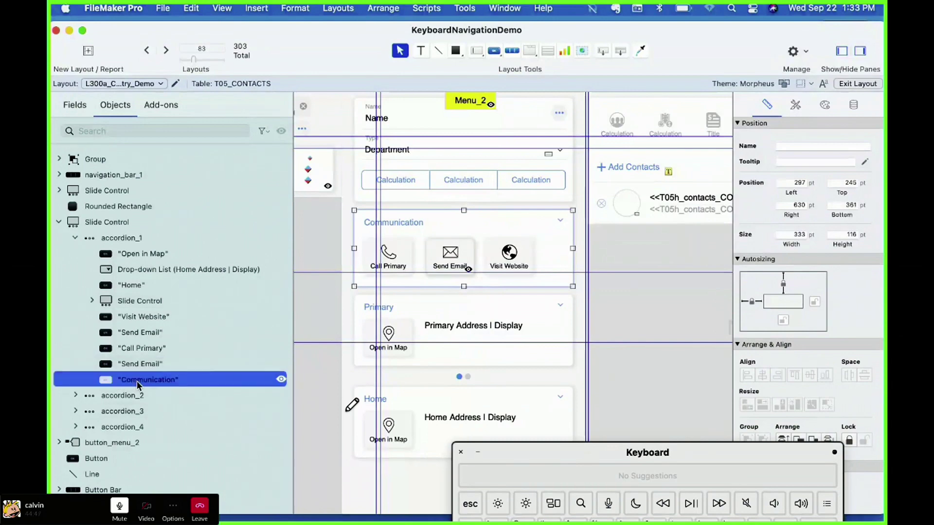
{"action": "double_click", "coordinate": [137, 384]}
{"action": "type", "text": "button_accordion_"}
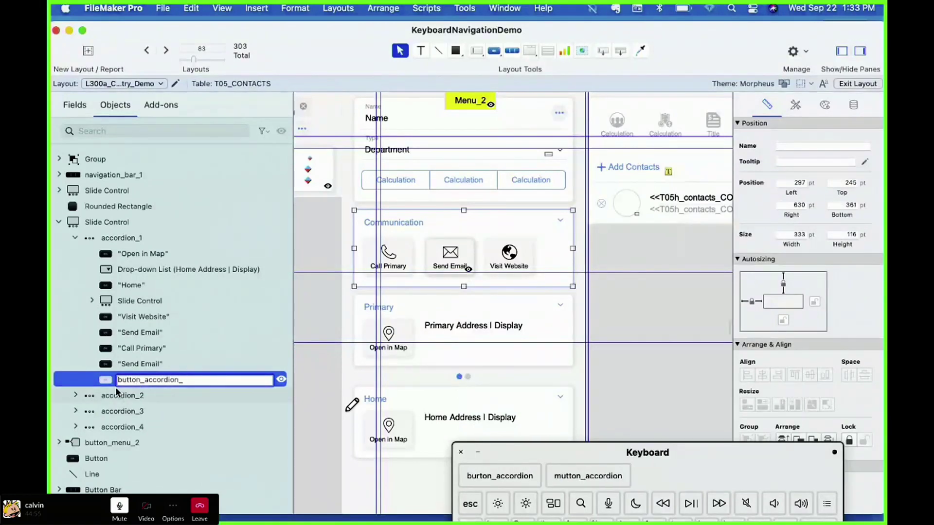
{"action": "left_click", "coordinate": [145, 382]}
{"action": "type", "text": "pen_"}
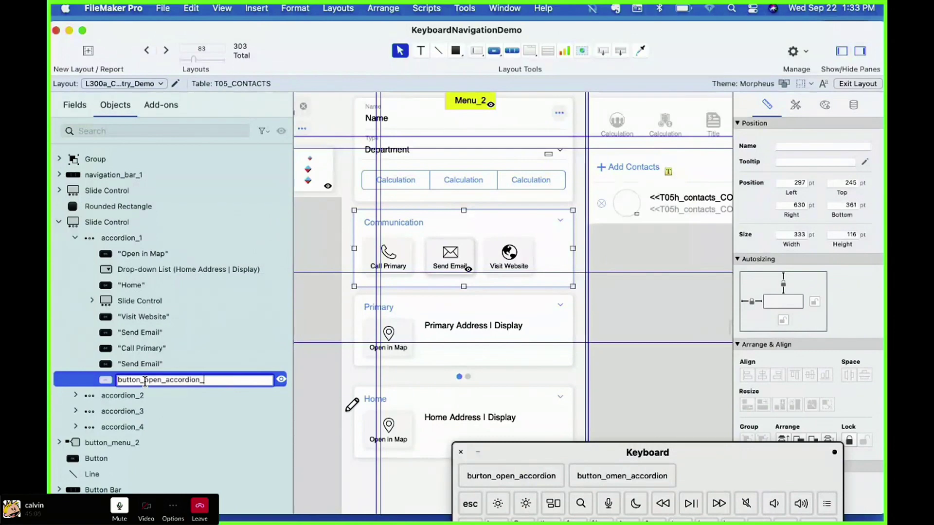
{"action": "type", "text": "2"}
{"action": "key", "text": "Return"}
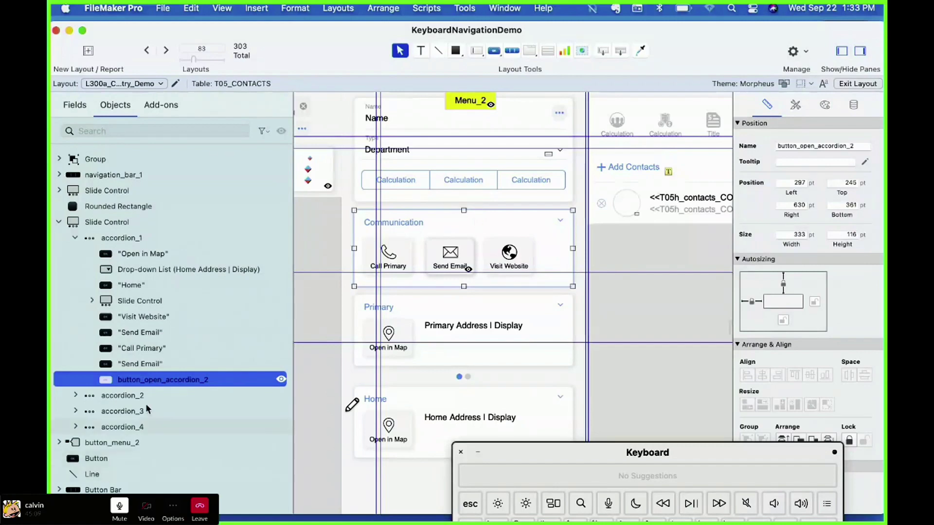
Step: Name the expanded Communication section's button in accordion_2 button_close_accordion_2
{"action": "scroll", "coordinate": [164, 299], "scroll_direction": "down", "scroll_amount": 3}
{"action": "left_click", "coordinate": [121, 334]}
{"action": "left_click", "coordinate": [568, 213]}
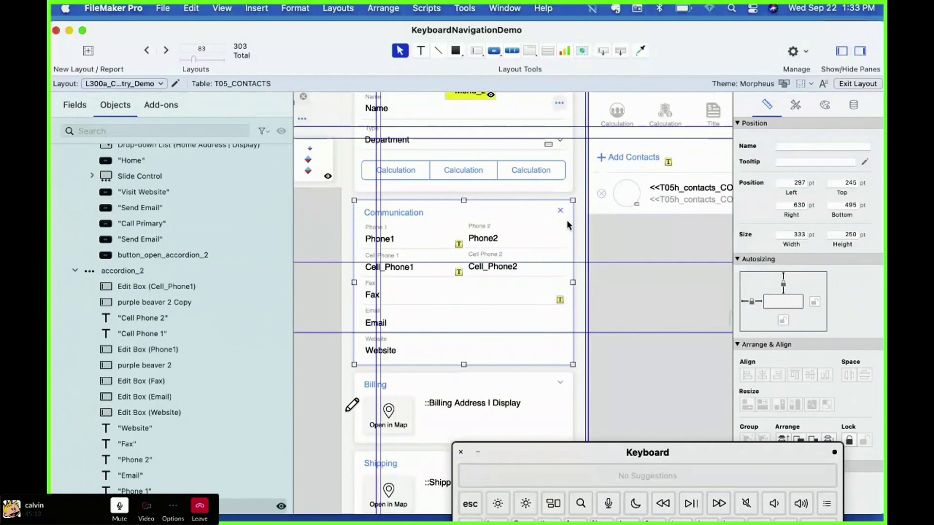
{"action": "scroll", "coordinate": [555, 221], "scroll_direction": "down", "scroll_amount": 1}
{"action": "scroll", "coordinate": [558, 217], "scroll_direction": "down", "scroll_amount": 2}
{"action": "scroll", "coordinate": [199, 398], "scroll_direction": "down", "scroll_amount": 4}
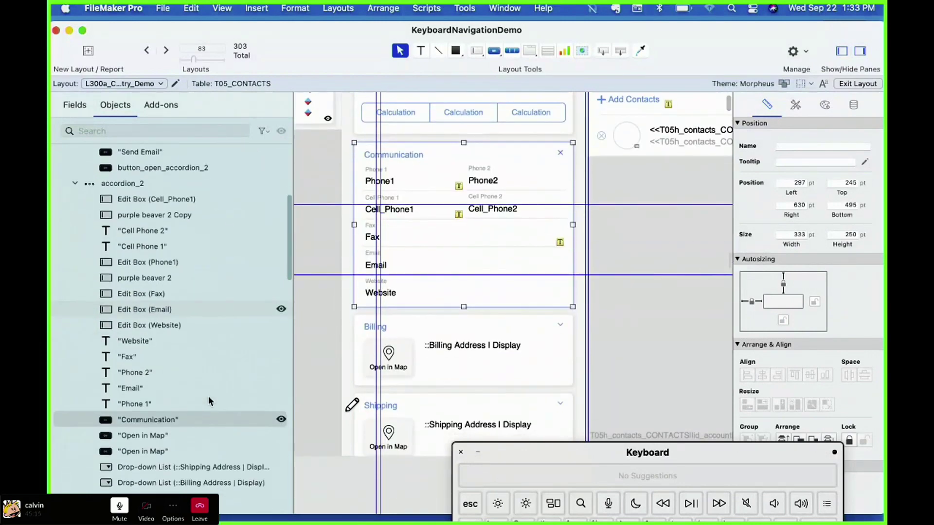
{"action": "double_click", "coordinate": [160, 420]}
{"action": "type", "text": "clo"}
{"action": "key", "text": "BackSpace"}
{"action": "key", "text": "BackSpace"}
{"action": "key", "text": "BackSpace"}
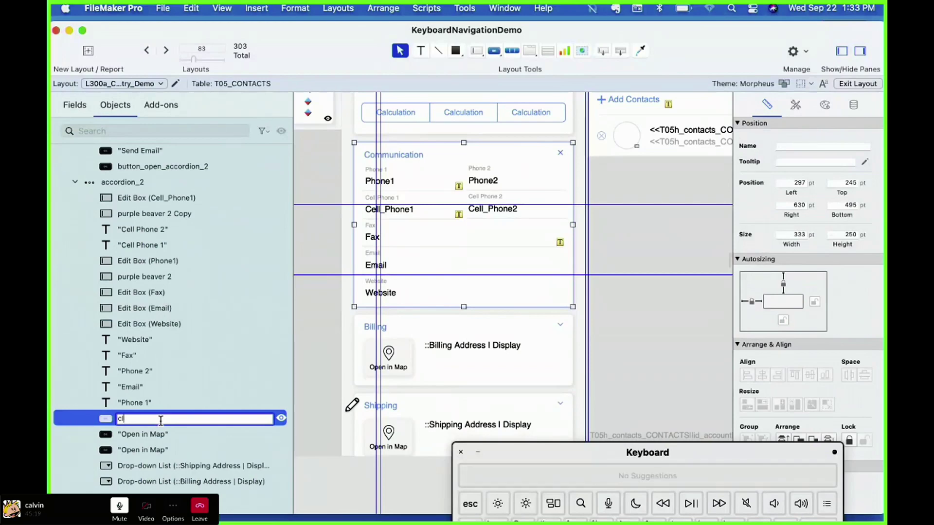
{"action": "type", "text": "button_close_accordion_"}
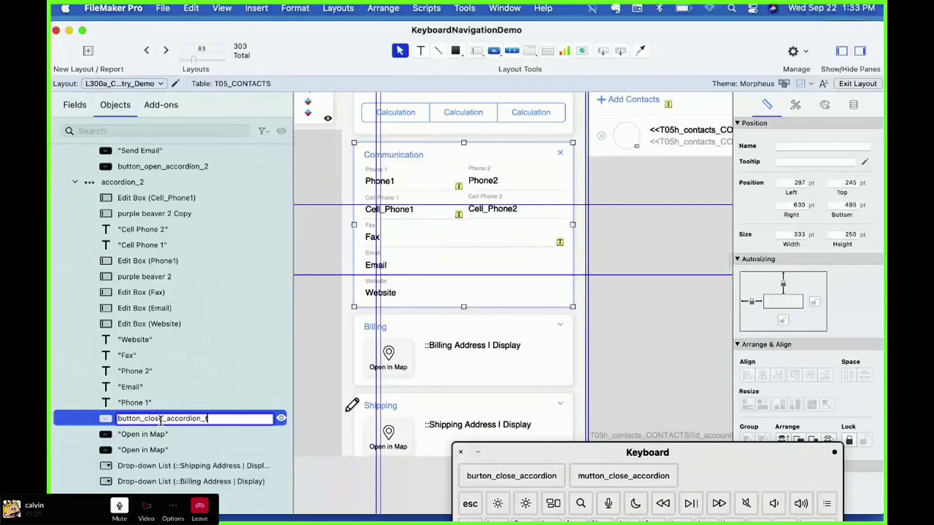
{"action": "type", "text": "2"}
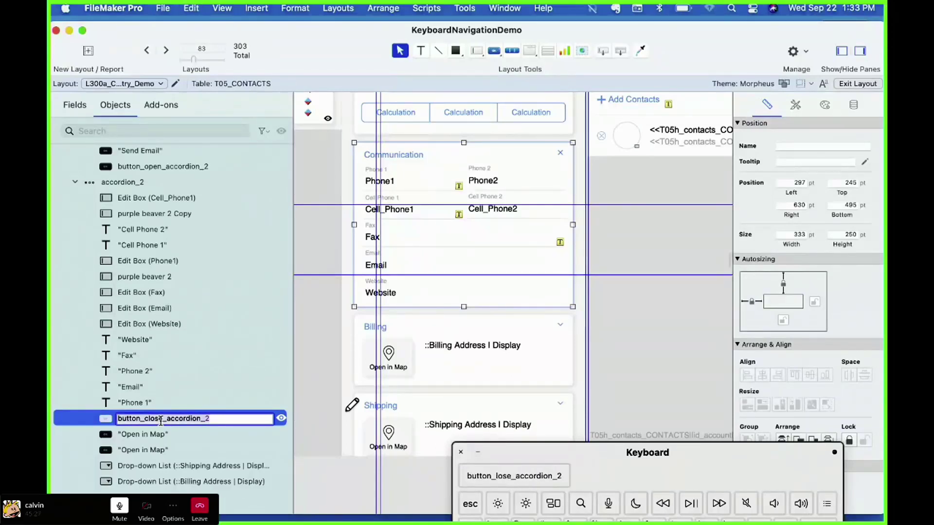
{"action": "key", "text": "Return"}
Step: Set the optional script parameter of the expanded Communication section's button to "button_close_accordion_2"
{"action": "key", "text": "super+b"}
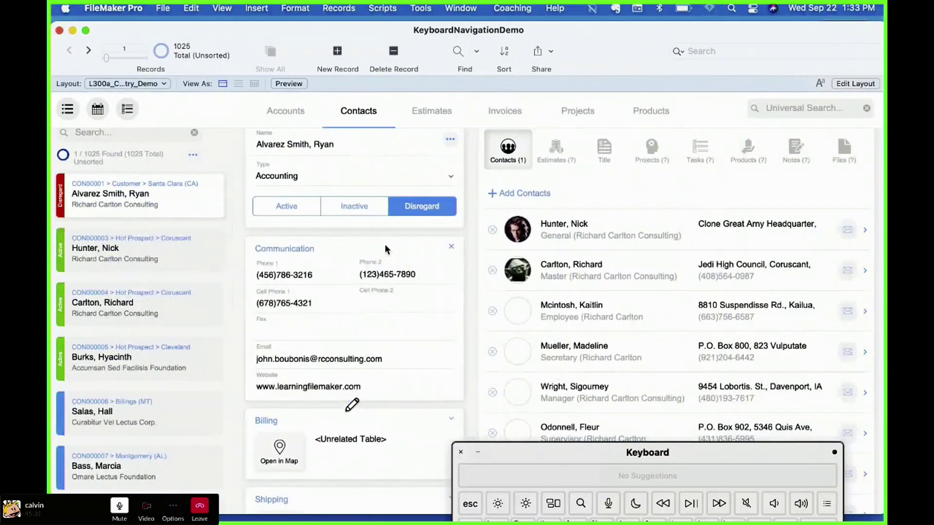
{"action": "key", "text": "super+l"}
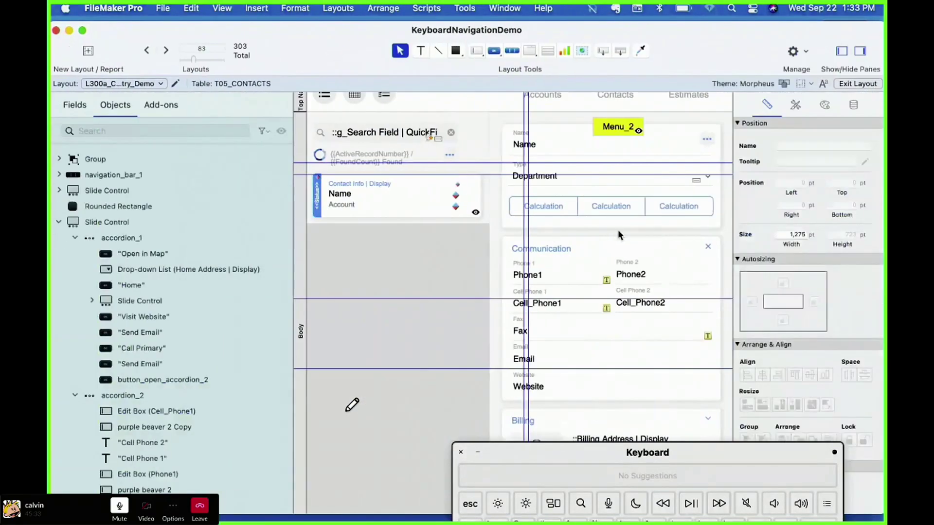
{"action": "left_click", "coordinate": [608, 241]}
{"action": "double_click", "coordinate": [608, 241]}
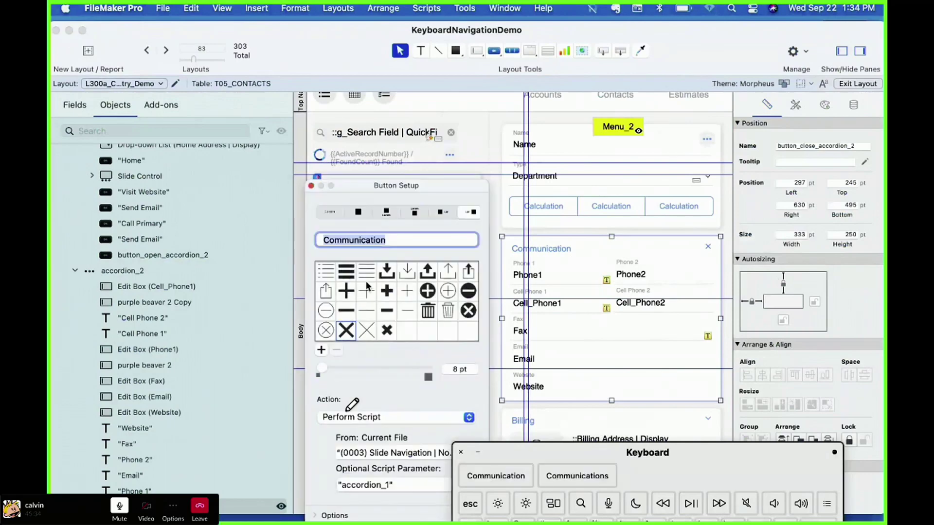
{"action": "left_click", "coordinate": [389, 486]}
{"action": "double_click", "coordinate": [217, 63]}
{"action": "type", "text": "button_close_accordion_2"}
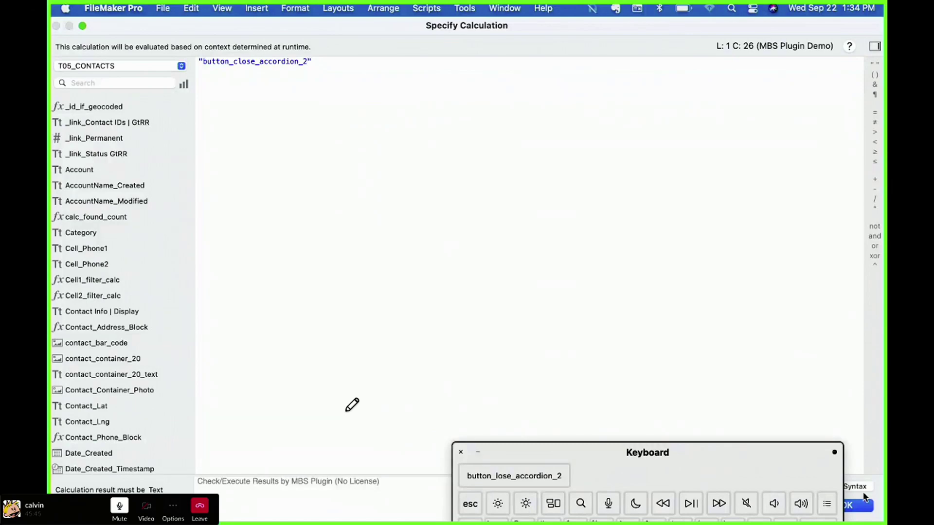
{"action": "left_click", "coordinate": [866, 506]}
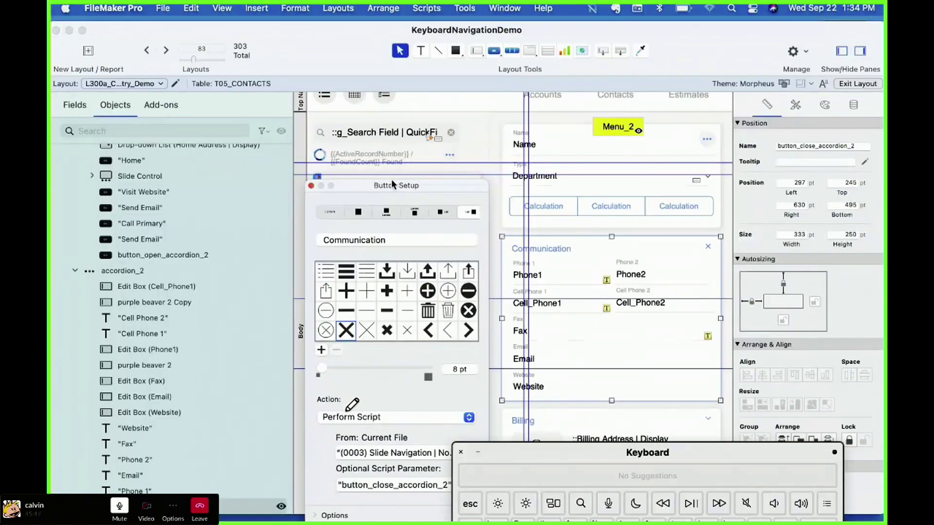
{"action": "left_click", "coordinate": [311, 187]}
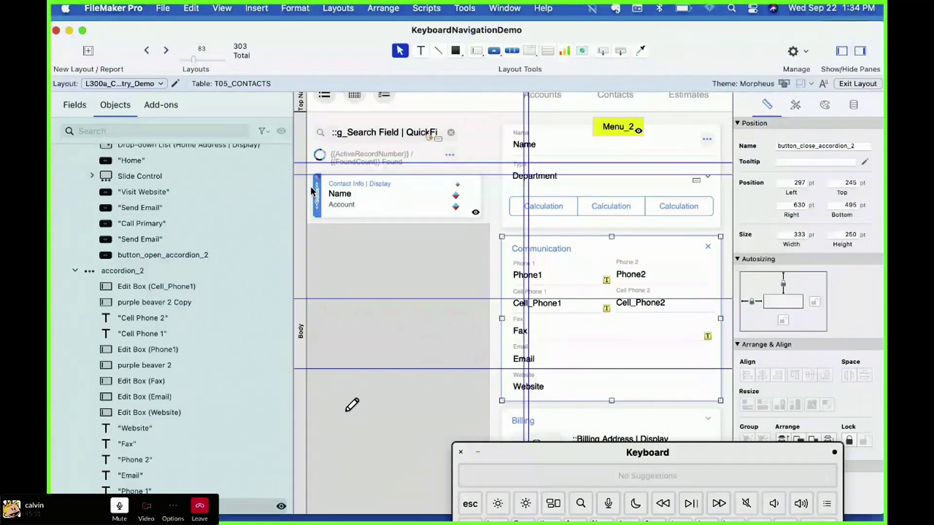
Step: Set the optional script parameter of the expanded Communication section's button to "button_open_accordion_2"
{"action": "double_click", "coordinate": [602, 244]}
{"action": "left_click", "coordinate": [393, 486]}
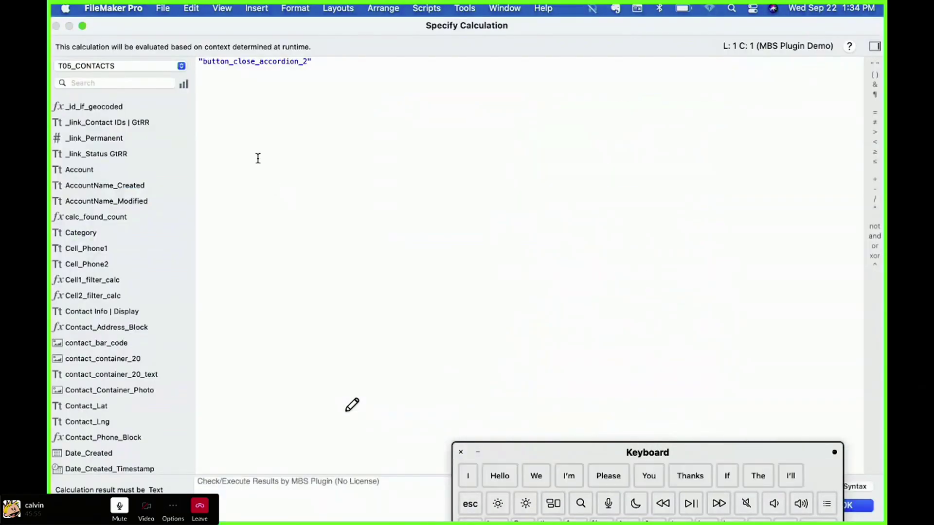
{"action": "left_click", "coordinate": [253, 62]}
{"action": "key", "text": "BackSpace"}
{"action": "key", "text": "BackSpace"}
{"action": "key", "text": "BackSpace"}
{"action": "key", "text": "BackSpace"}
{"action": "key", "text": "BackSpace"}
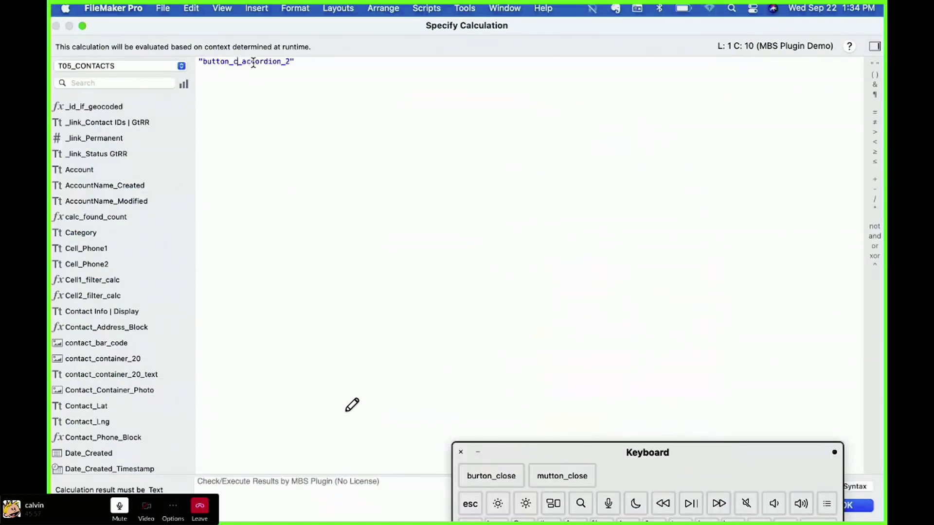
{"action": "type", "text": "open"}
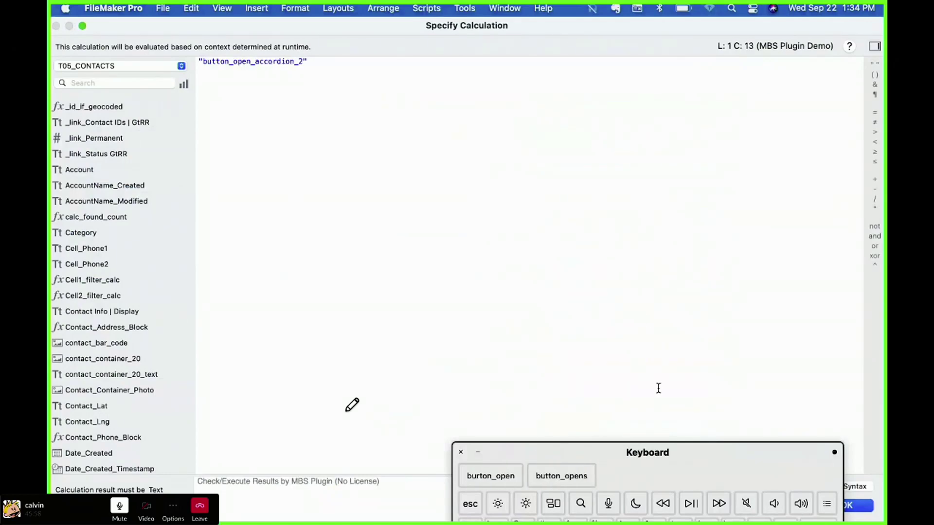
{"action": "left_click", "coordinate": [855, 508]}
{"action": "key", "text": "super+b"}
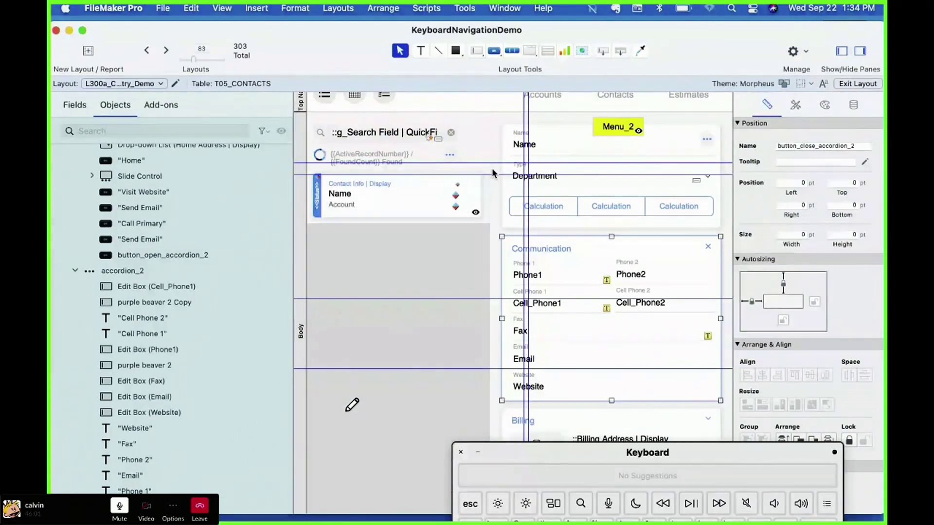
Step: In Layout mode, set the optional script parameter of the collapsed Communication section's button to "button_close_accordion_2"
{"action": "key", "text": "super+l"}
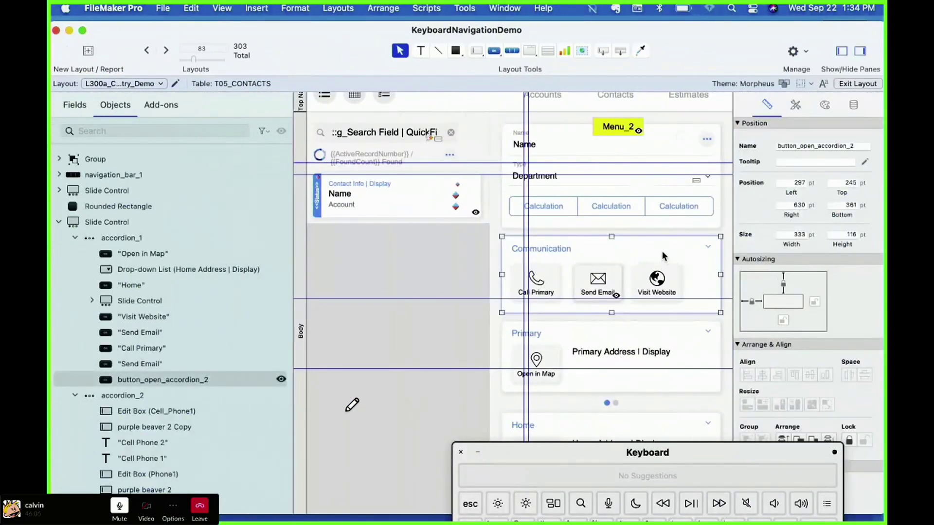
{"action": "double_click", "coordinate": [661, 251]}
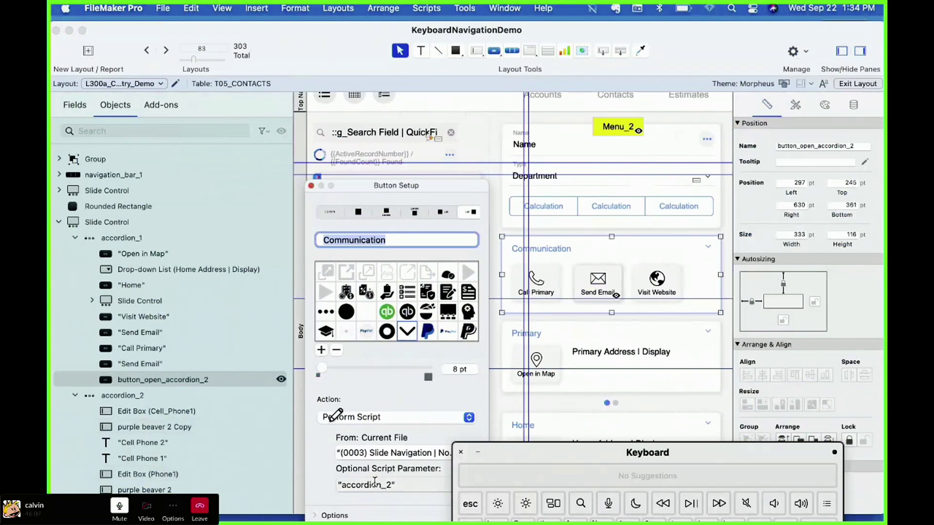
{"action": "left_click", "coordinate": [374, 482]}
{"action": "double_click", "coordinate": [222, 62]}
{"action": "type", "text": "button_close_accordion_2"}
{"action": "left_click", "coordinate": [255, 62]}
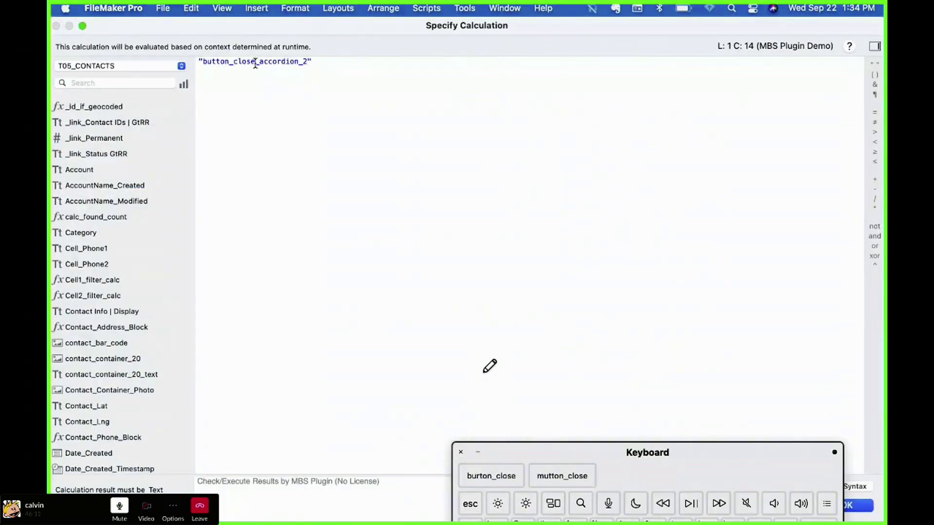
{"action": "left_click", "coordinate": [858, 506]}
Step: In Browse mode, open and close the contact's Communication section several times to test the new script parameters
{"action": "key", "text": "super+b"}
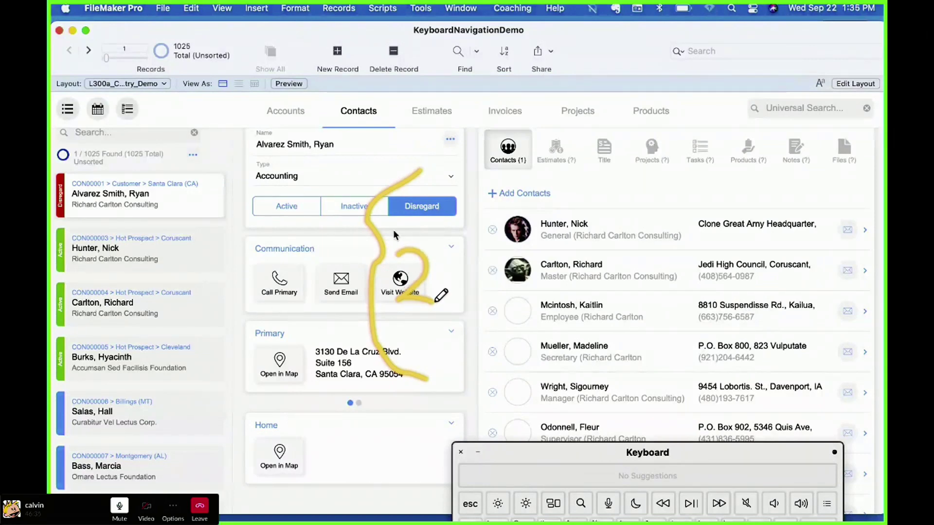
{"action": "left_click", "coordinate": [348, 256]}
{"action": "left_click", "coordinate": [347, 256]}
{"action": "left_click", "coordinate": [348, 257]}
{"action": "left_click", "coordinate": [348, 256]}
Step: In Layout mode, examine the named open and close accordion buttons in the accordion_1 and accordion_2 object lists
{"action": "key", "text": "super+l"}
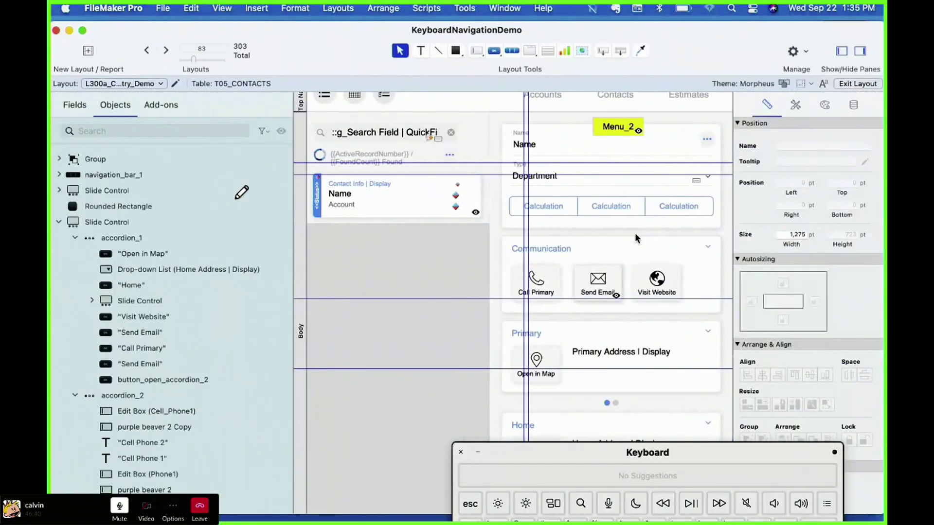
{"action": "left_click", "coordinate": [629, 241]}
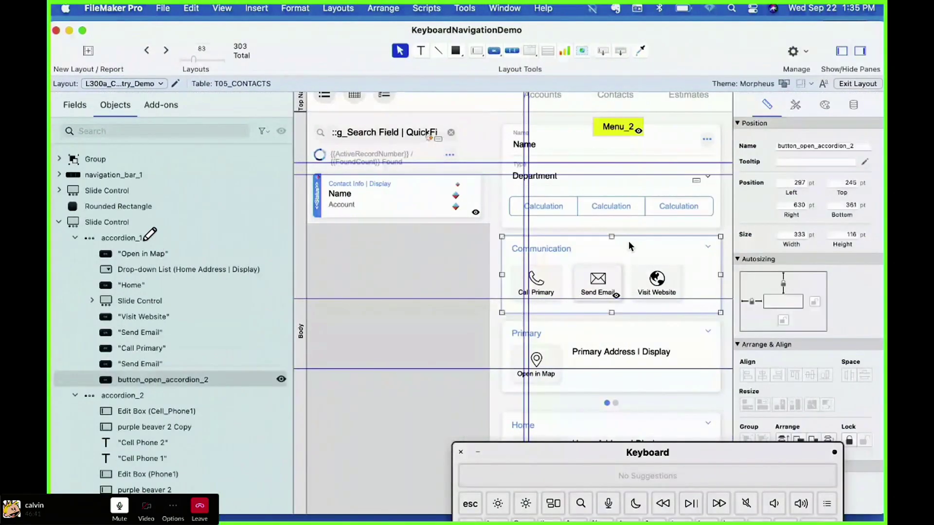
{"action": "left_click", "coordinate": [197, 382]}
{"action": "mouse_move", "coordinate": [614, 128]}
{"action": "left_mouse_down"}
{"action": "mouse_move", "coordinate": [507, 135]}
{"action": "mouse_move", "coordinate": [505, 199]}
{"action": "mouse_move", "coordinate": [606, 216]}
{"action": "left_mouse_up"}
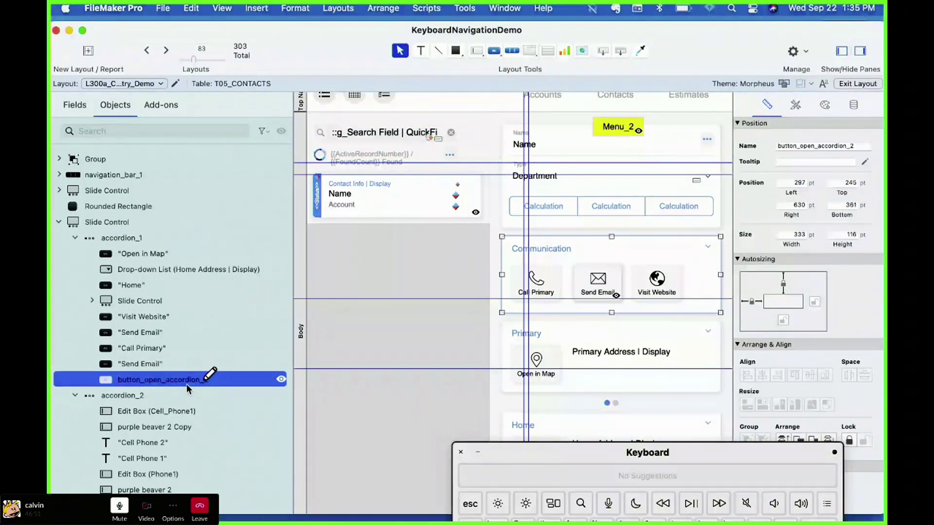
{"action": "scroll", "coordinate": [187, 389], "scroll_direction": "down", "scroll_amount": 5}
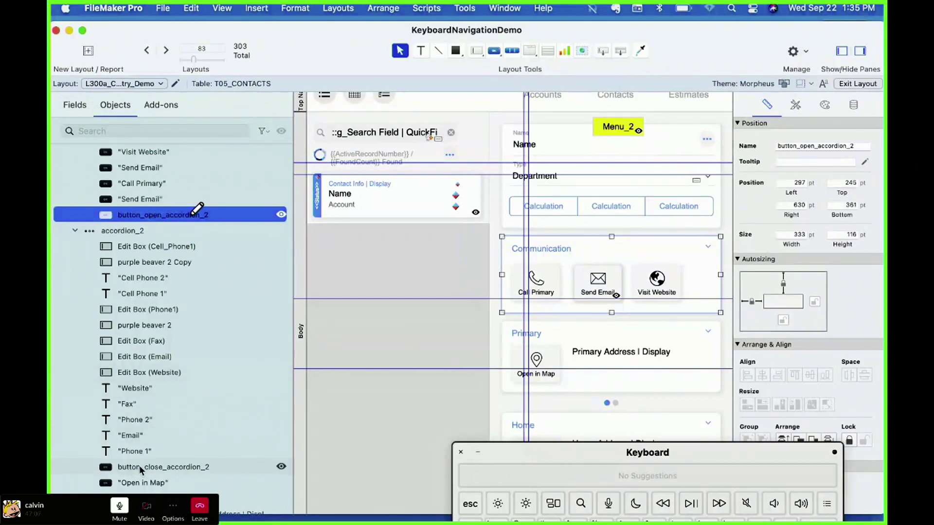
{"action": "left_click", "coordinate": [188, 466]}
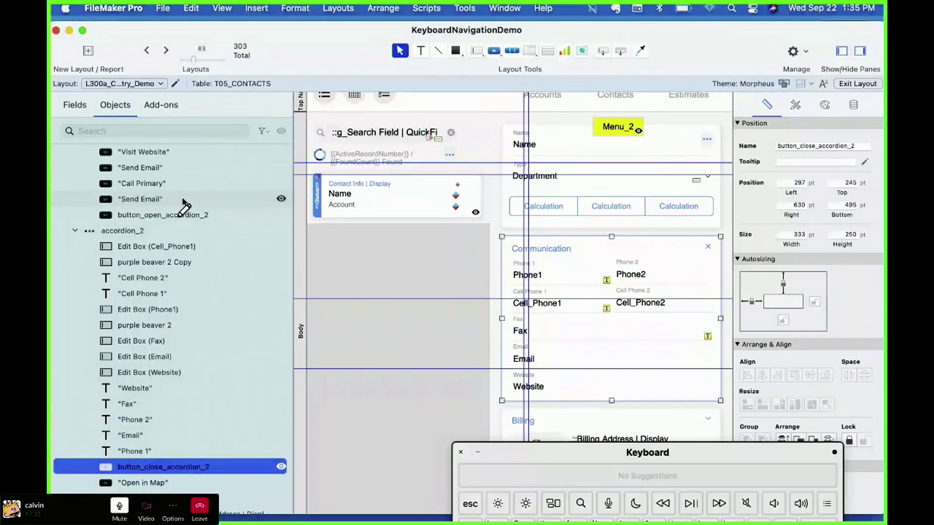
{"action": "left_click", "coordinate": [183, 215]}
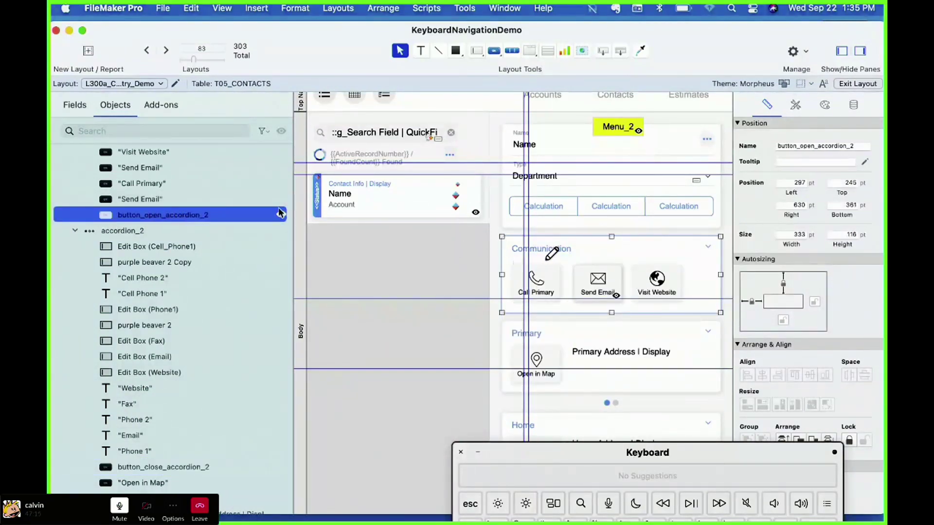
Step: Review the setup of button_open_accordion_2, including its Slide Navigation script and the script parameter it passes
{"action": "double_click", "coordinate": [676, 243]}
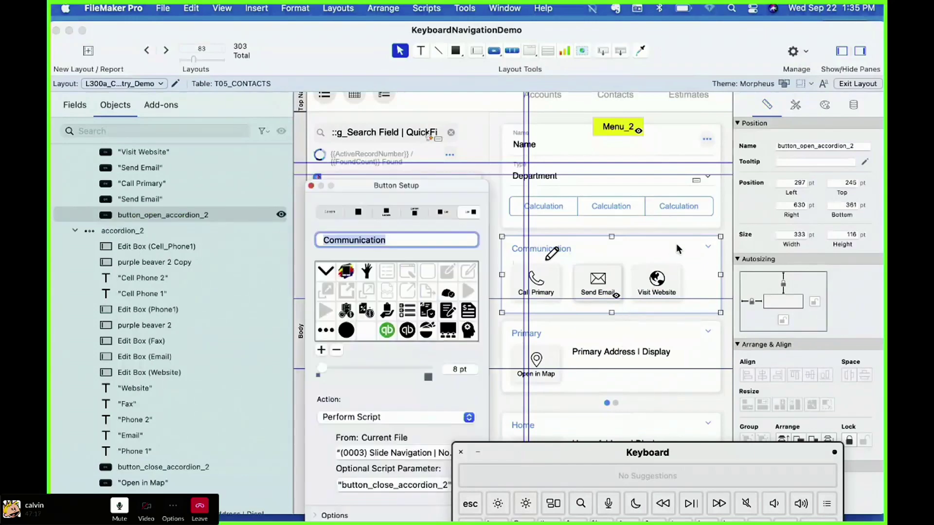
{"action": "left_click_drag", "start_coordinate": [395, 189], "coordinate": [354, 89]}
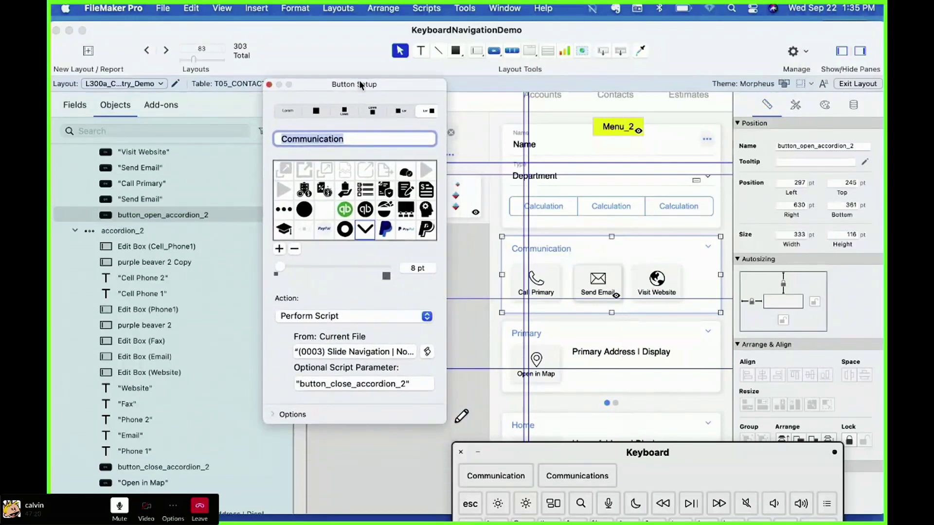
{"action": "left_click", "coordinate": [370, 353]}
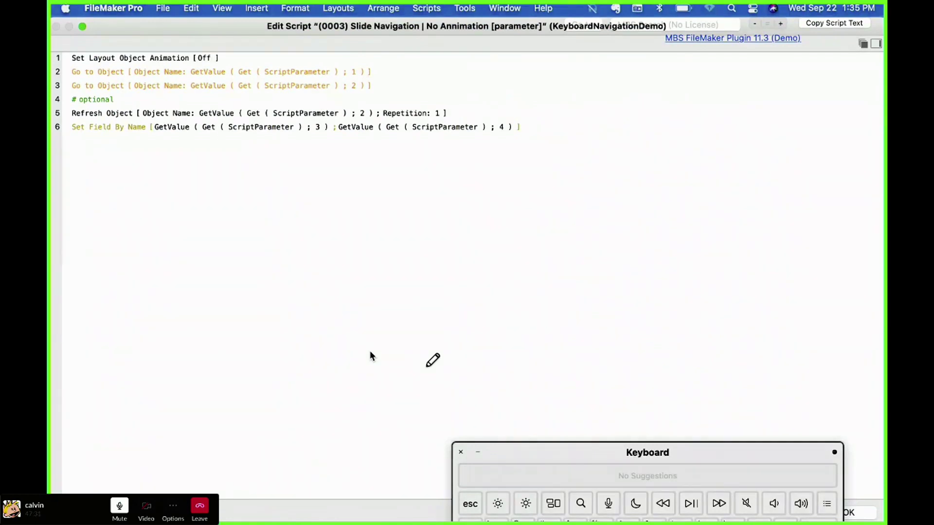
{"action": "left_click", "coordinate": [861, 513]}
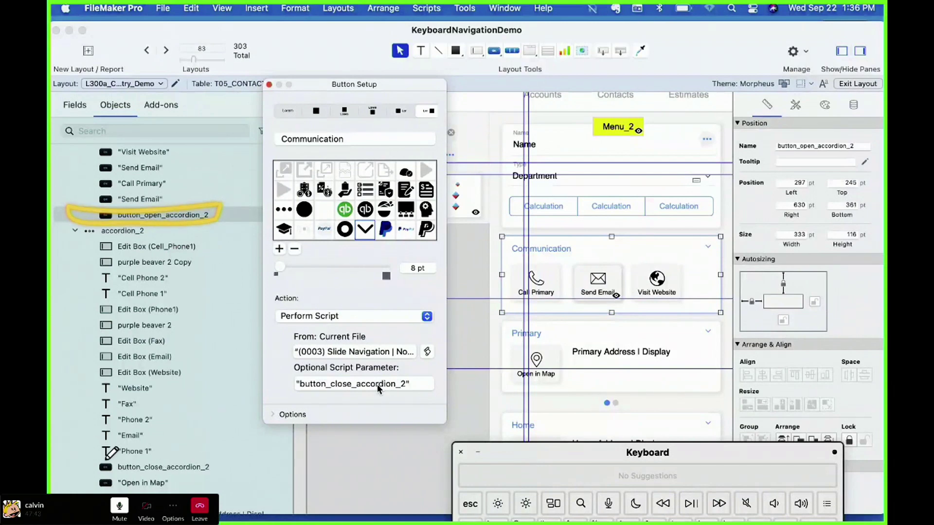
{"action": "left_click", "coordinate": [269, 84]}
Step: Select button_close_accordion_2 and button_open_accordion_2 in turn to compare the expanded and collapsed Communication sections
{"action": "left_click", "coordinate": [186, 467]}
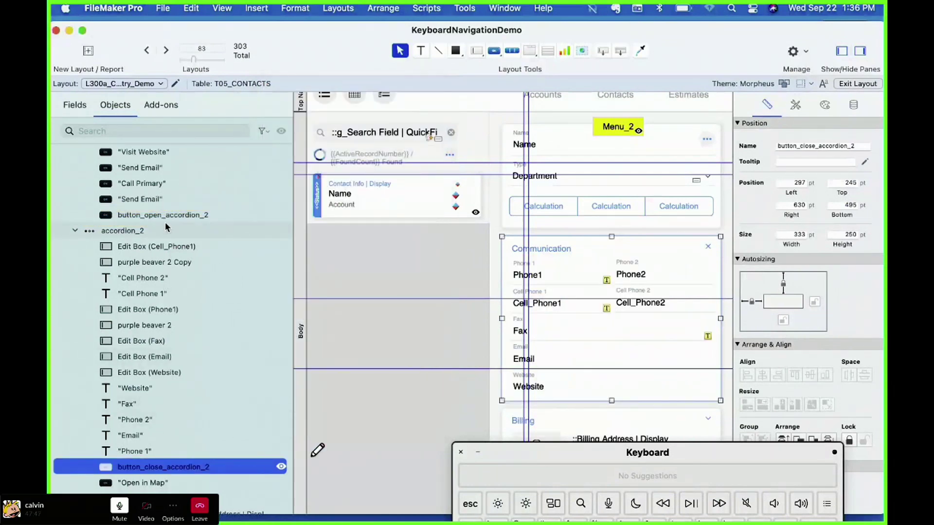
{"action": "left_click", "coordinate": [167, 215]}
{"action": "left_click", "coordinate": [165, 469]}
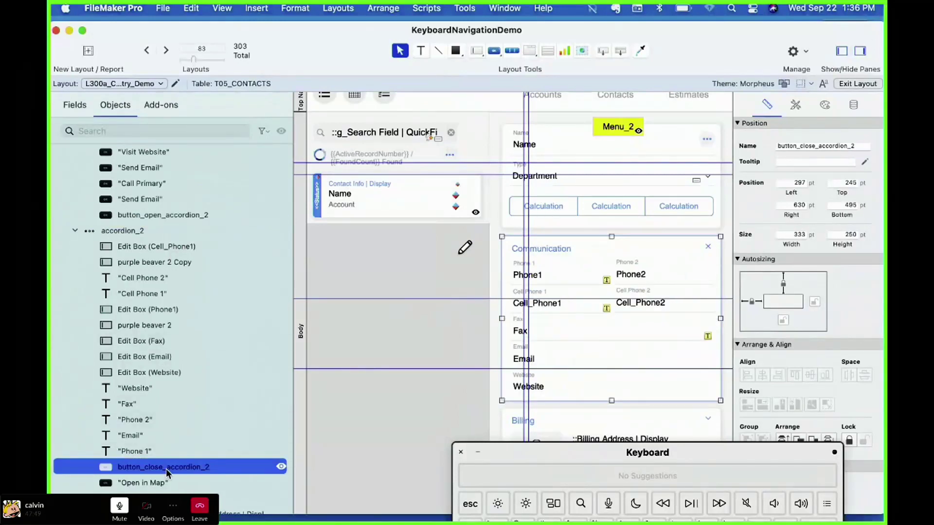
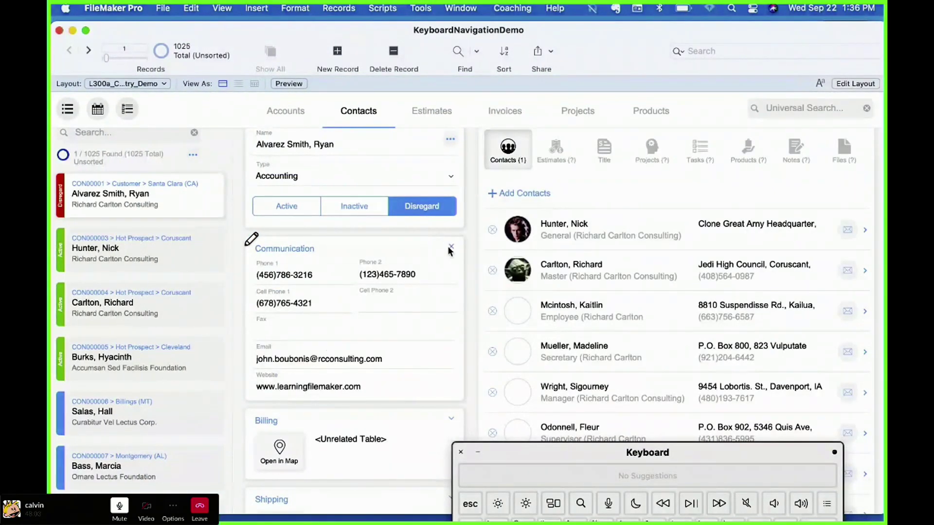
Step: In Browse mode, collapse and re-expand the Communication section, with the on-screen keyboard moved fully into view
{"action": "left_click", "coordinate": [448, 247]}
{"action": "left_click_drag", "start_coordinate": [692, 455], "coordinate": [728, 338]}
{"action": "left_click", "coordinate": [318, 244]}
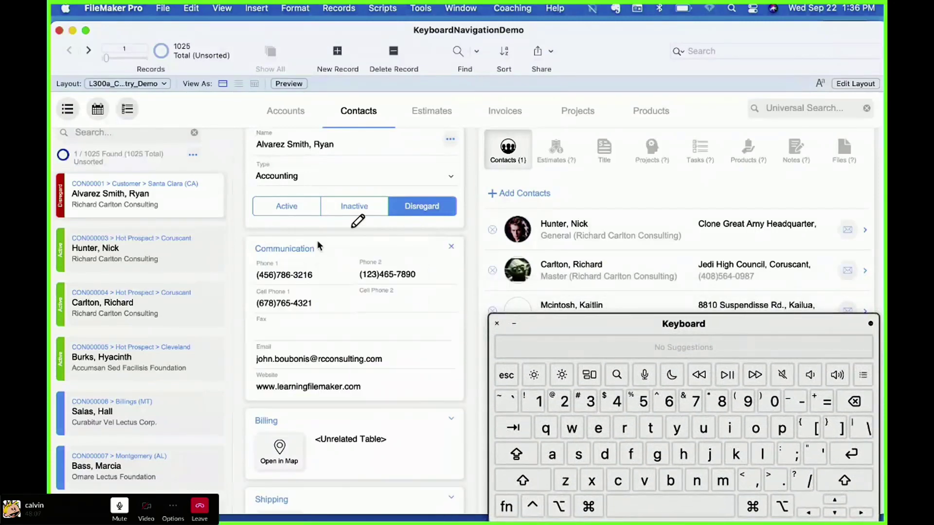
Step: Repeatedly collapse and expand the Communication section using only the keyboard, leaving it collapsed
{"action": "key", "text": "space"}
{"action": "key", "text": "space"}
{"action": "key", "text": "space"}
{"action": "key", "text": "space"}
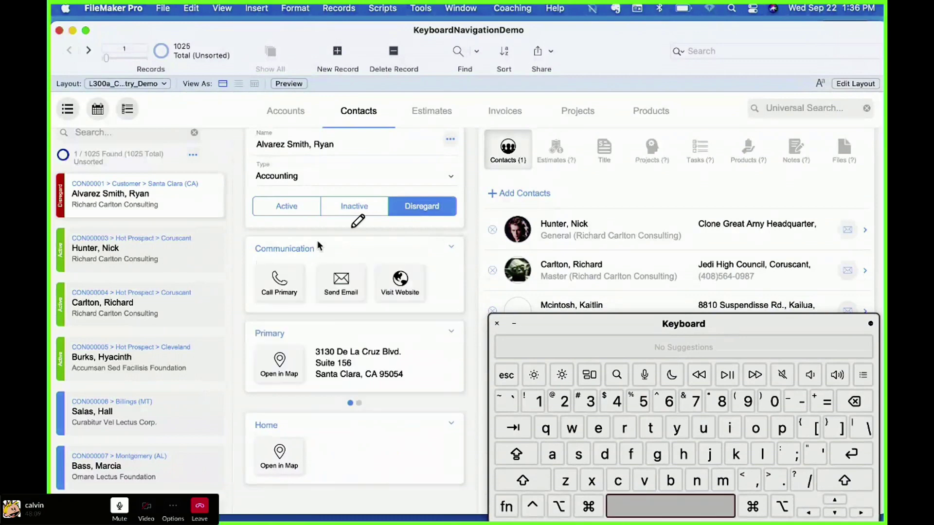
{"action": "key", "text": "space"}
{"action": "key", "text": "space"}
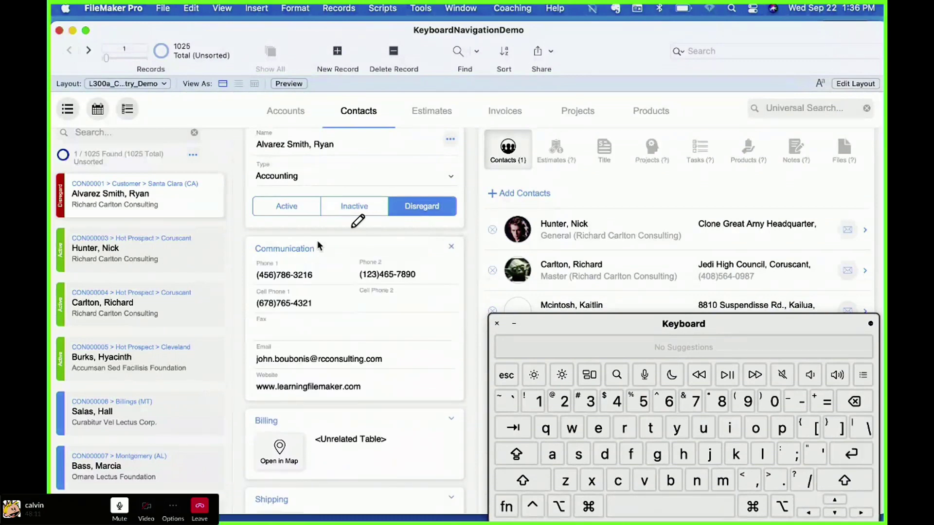
{"action": "key", "text": "Return"}
{"action": "key", "text": "Return"}
{"action": "key", "text": "Return"}
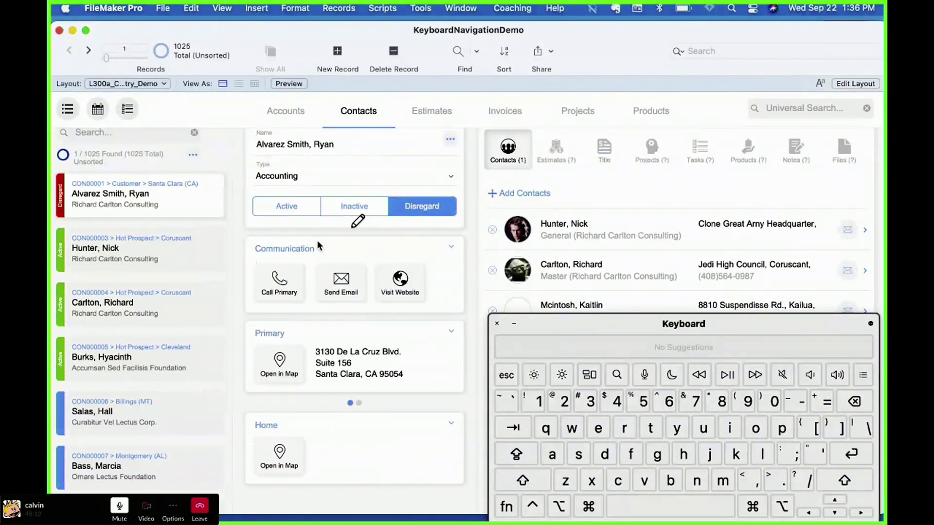
{"action": "key", "text": "Return"}
{"action": "key", "text": "Return"}
{"action": "key", "text": "Return"}
{"action": "key", "text": "Return"}
{"action": "key", "text": "Return"}
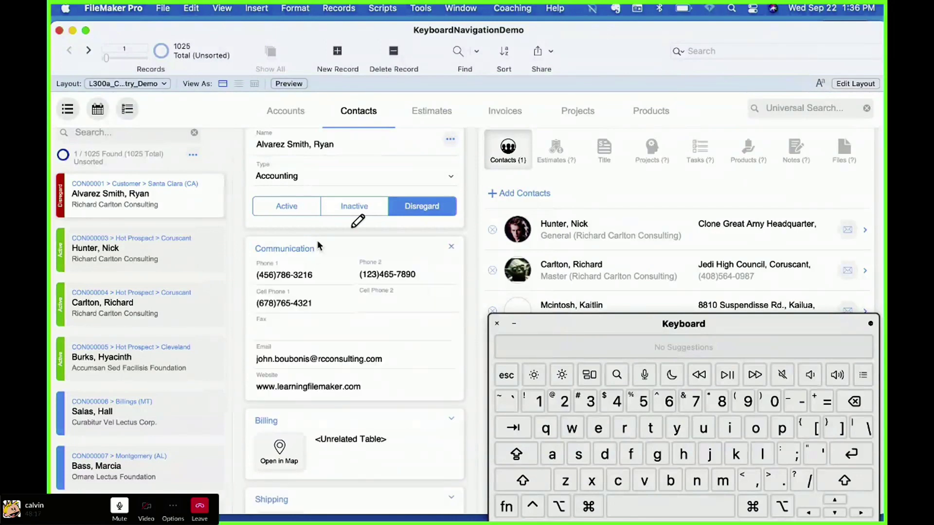
{"action": "key", "text": "Return"}
Step: In Layout mode, give the In Focus state of the collapsed Communication section's button a solid blue border on all sides
{"action": "key", "text": "super+l"}
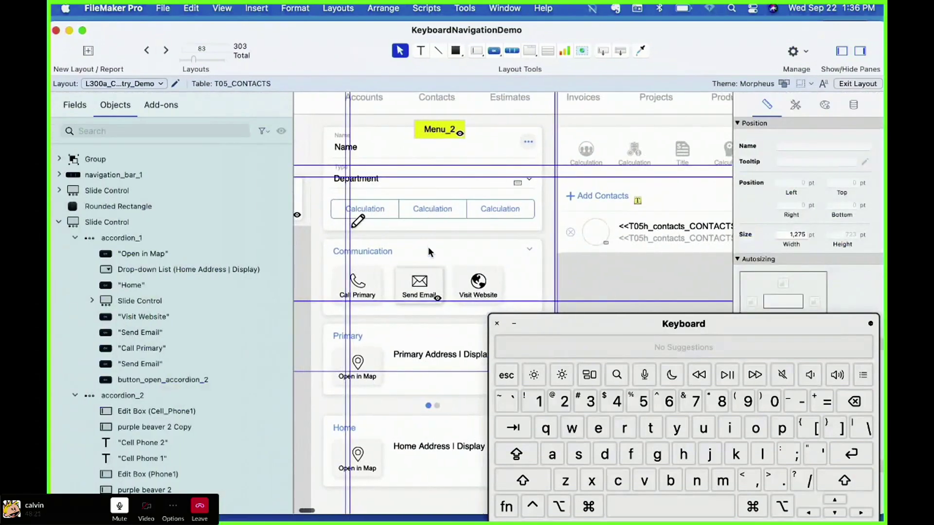
{"action": "left_click", "coordinate": [431, 247]}
{"action": "left_click", "coordinate": [824, 106]}
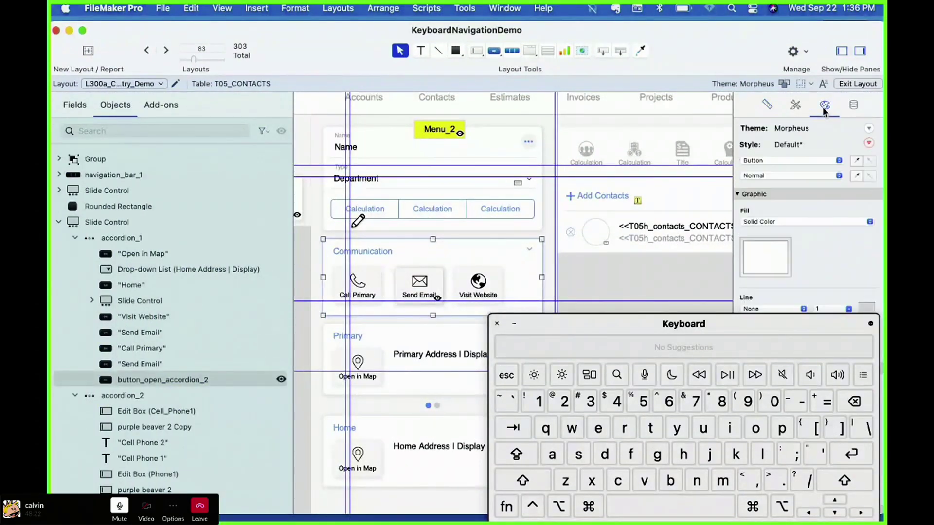
{"action": "left_click", "coordinate": [779, 177]}
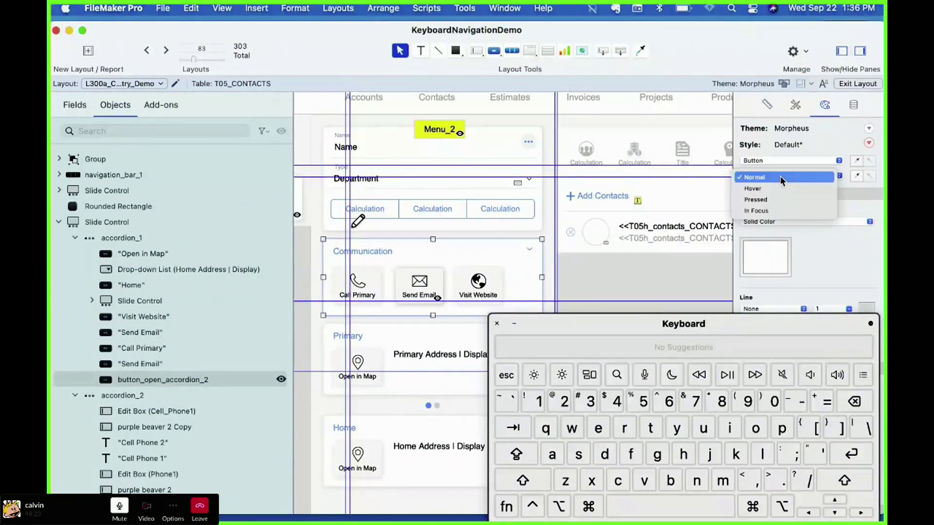
{"action": "left_click", "coordinate": [782, 212]}
{"action": "left_click_drag", "start_coordinate": [730, 325], "coordinate": [601, 445]}
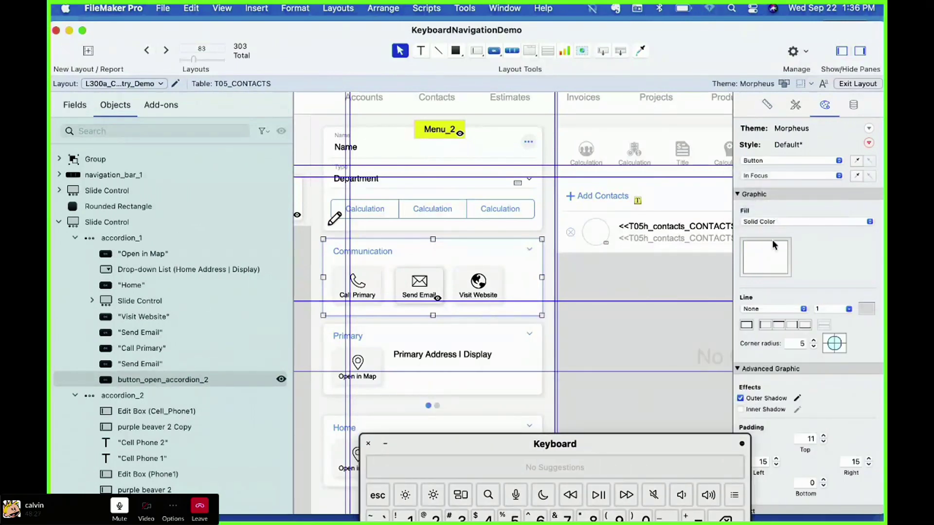
{"action": "left_click", "coordinate": [750, 328]}
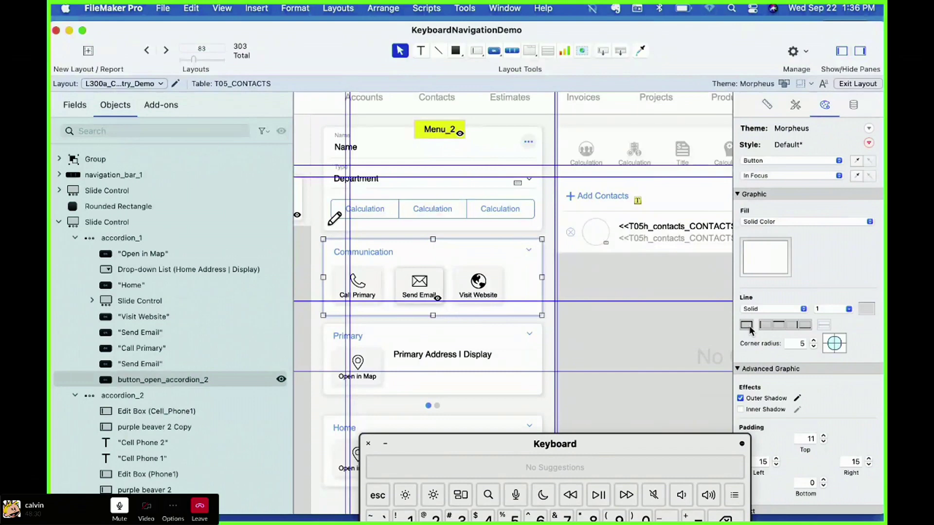
{"action": "left_click", "coordinate": [866, 309]}
{"action": "left_click", "coordinate": [770, 359]}
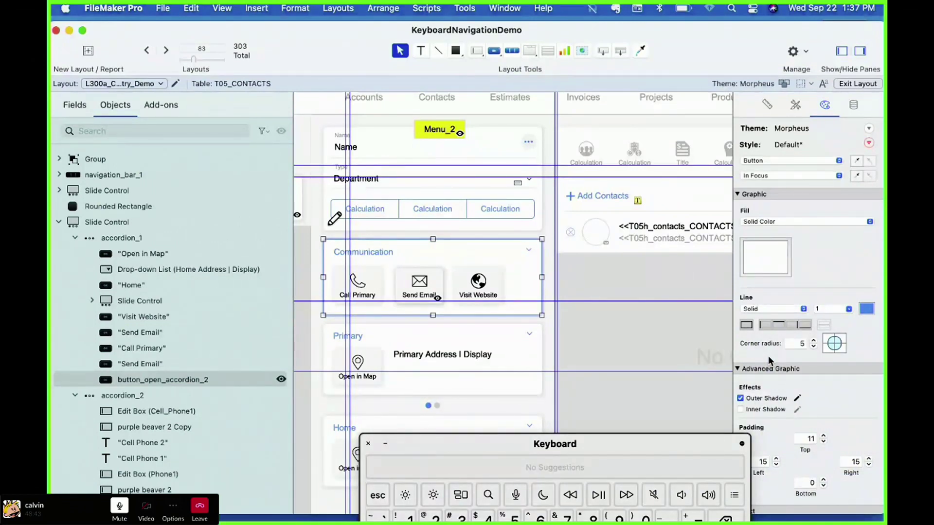
Step: In Browse mode, with the on-screen keyboard fully in view, expand and collapse the Communication section by pointer and repeatedly by keyboard
{"action": "left_click_drag", "start_coordinate": [648, 443], "coordinate": [777, 320]}
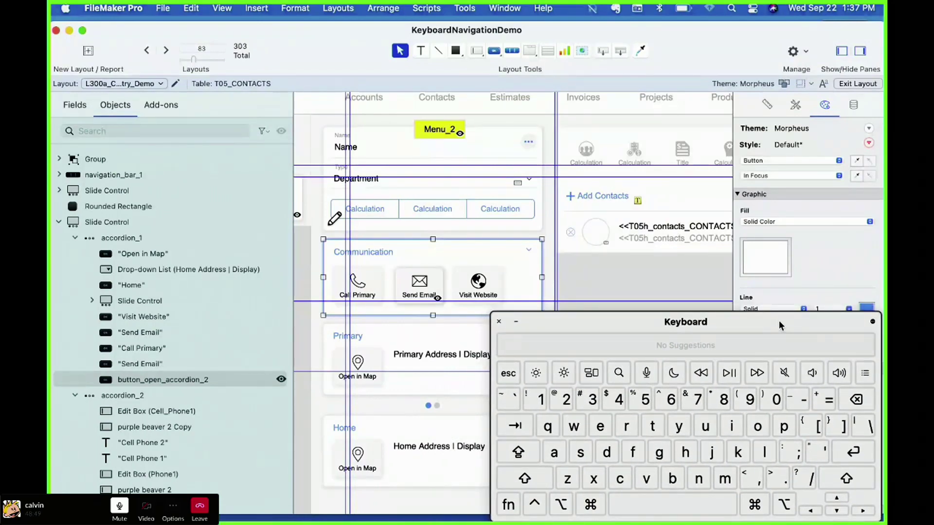
{"action": "key", "text": "super+b"}
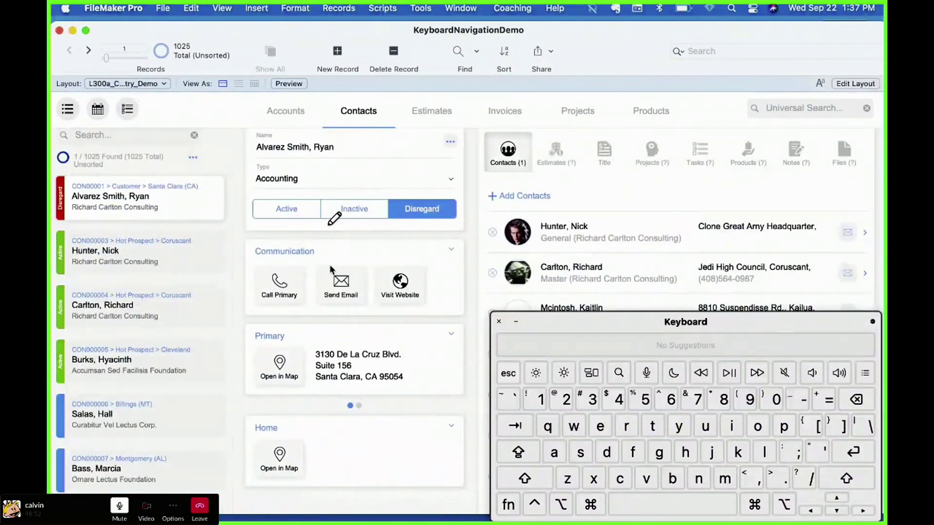
{"action": "left_click", "coordinate": [353, 253]}
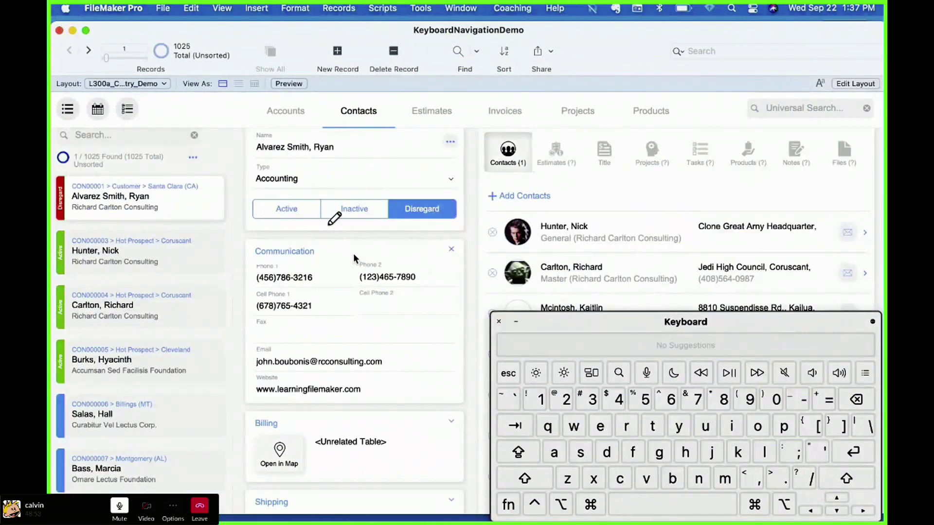
{"action": "left_click", "coordinate": [353, 253]}
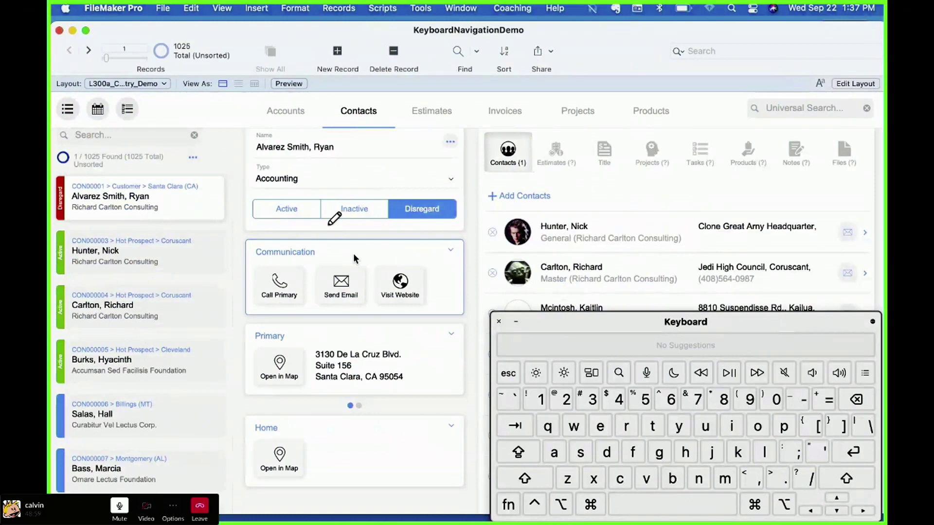
{"action": "key", "text": "space"}
{"action": "key", "text": "space"}
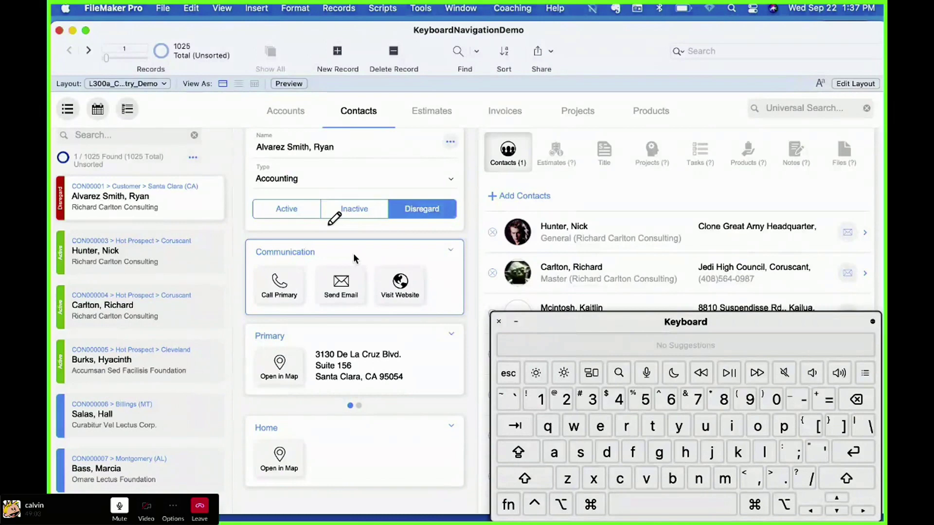
{"action": "key", "text": "space"}
{"action": "key", "text": "space"}
{"action": "key", "text": "super+l"}
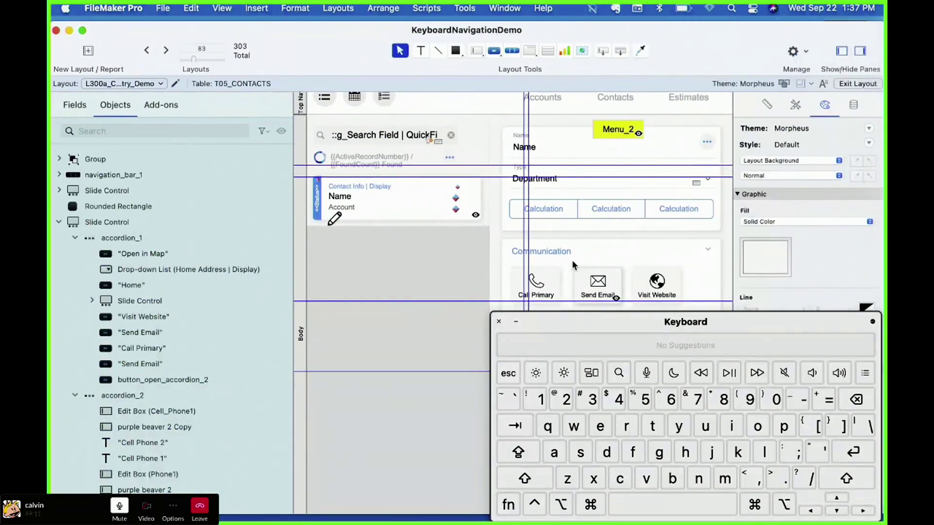
{"action": "left_click", "coordinate": [580, 252]}
{"action": "scroll", "coordinate": [580, 252], "scroll_direction": "right", "scroll_amount": 5}
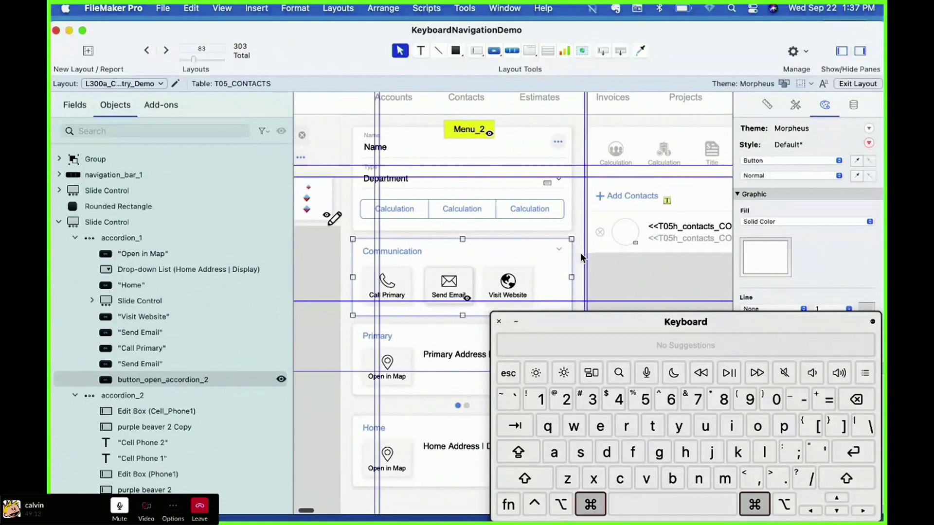
Step: In Layout mode, give the In Focus state of the expanded Communication section's button a solid 1 pt blue border on all sides
{"action": "key", "text": "super+b"}
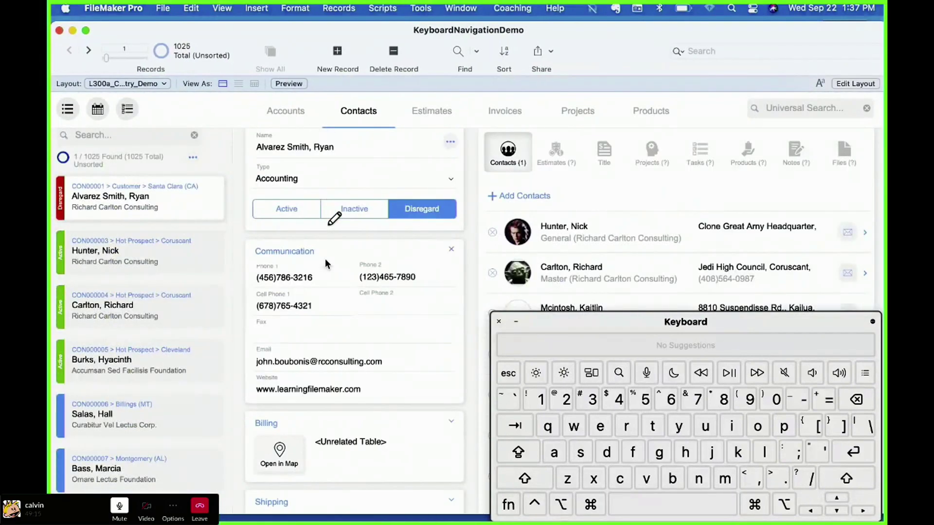
{"action": "key", "text": "super+l"}
{"action": "scroll", "coordinate": [389, 274], "scroll_direction": "left", "scroll_amount": 5}
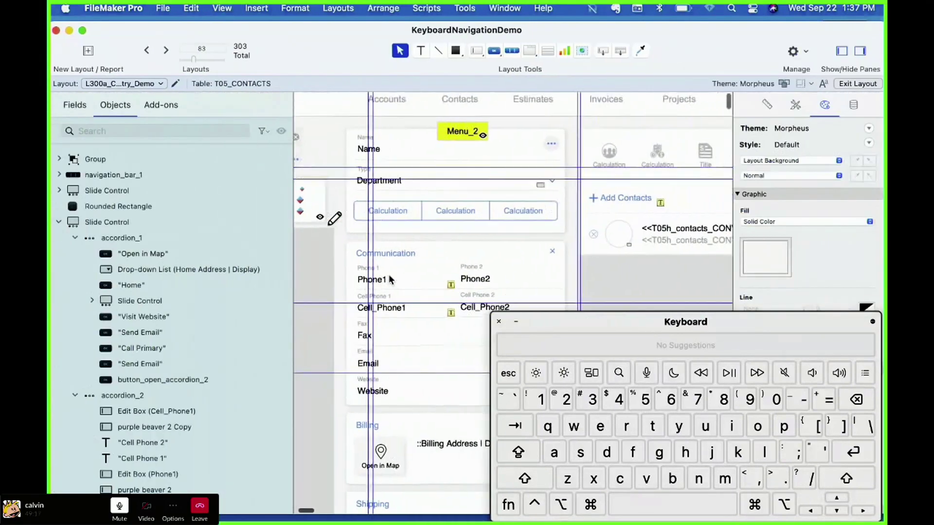
{"action": "left_click", "coordinate": [422, 254]}
{"action": "left_click", "coordinate": [809, 177]}
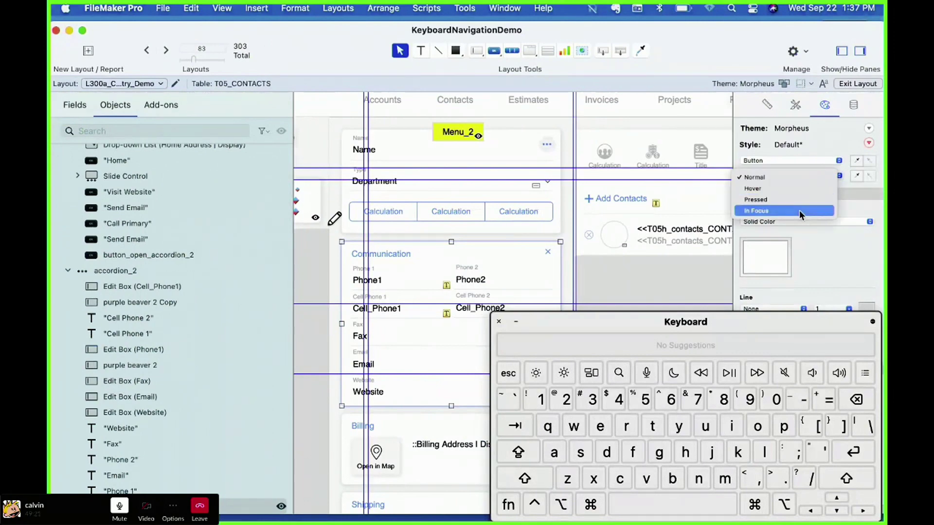
{"action": "left_click_drag", "start_coordinate": [682, 324], "coordinate": [607, 481]}
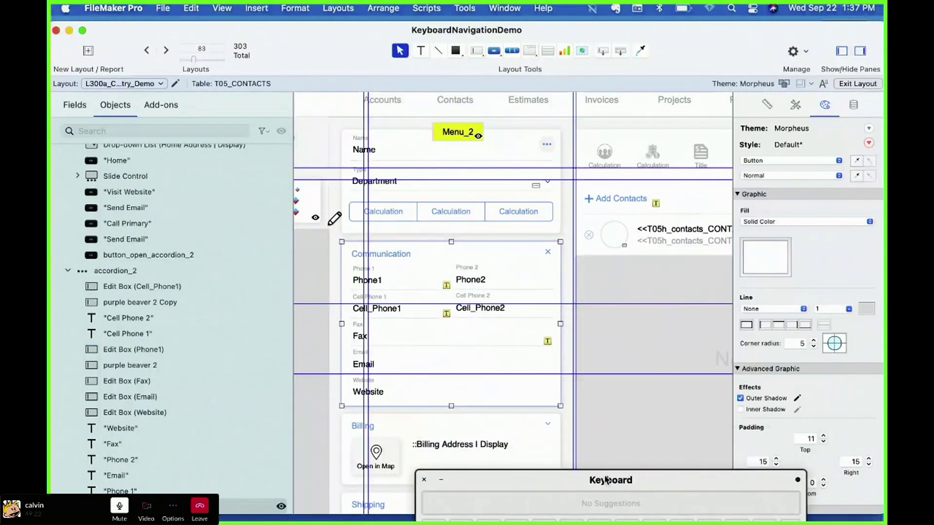
{"action": "left_click", "coordinate": [813, 176]}
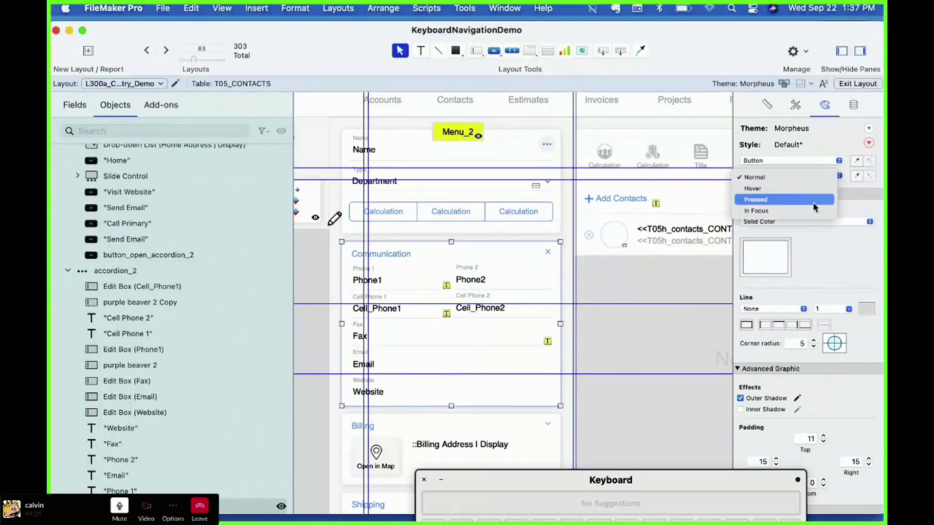
{"action": "left_click", "coordinate": [810, 211]}
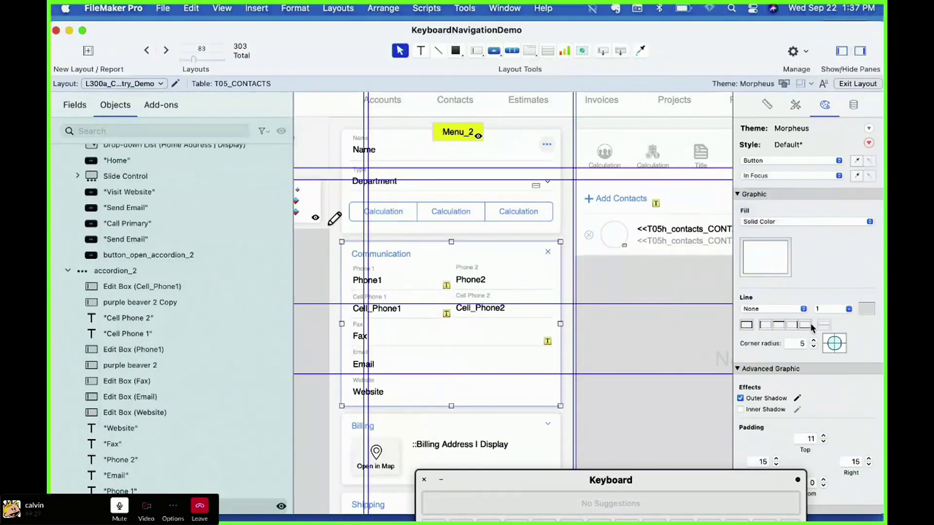
{"action": "left_click", "coordinate": [747, 325]}
{"action": "left_click", "coordinate": [867, 309]}
{"action": "left_click", "coordinate": [770, 362]}
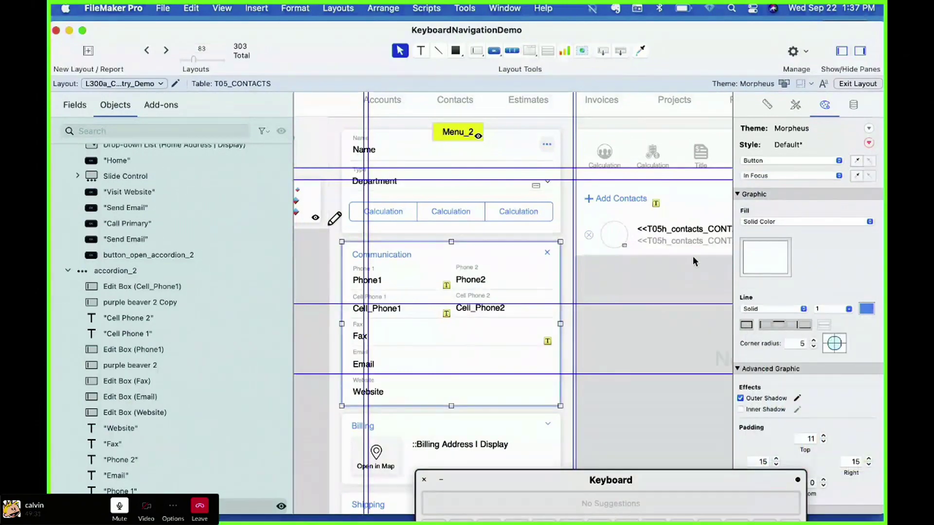
Step: In Browse mode, repeatedly expand and collapse the Communication section to check the focus border on both states, leaving it expanded
{"action": "key", "text": "super+b"}
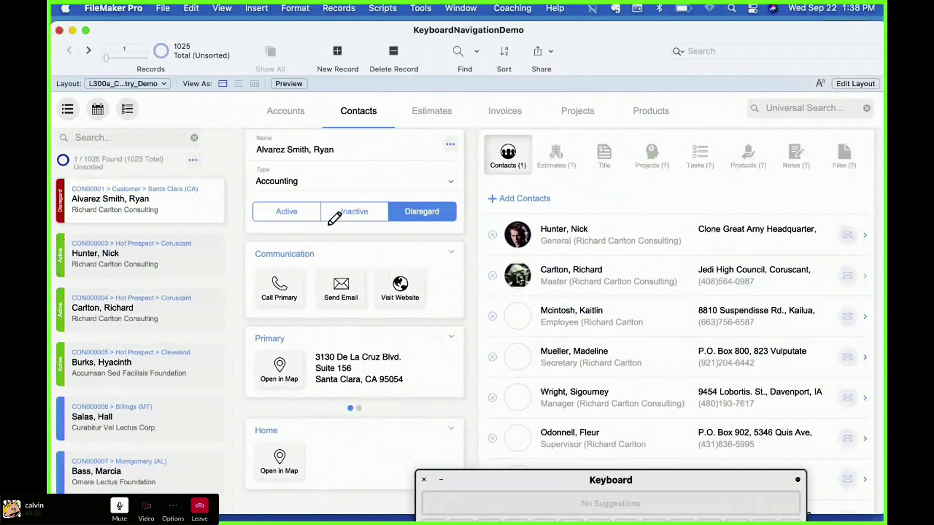
{"action": "left_click", "coordinate": [452, 252]}
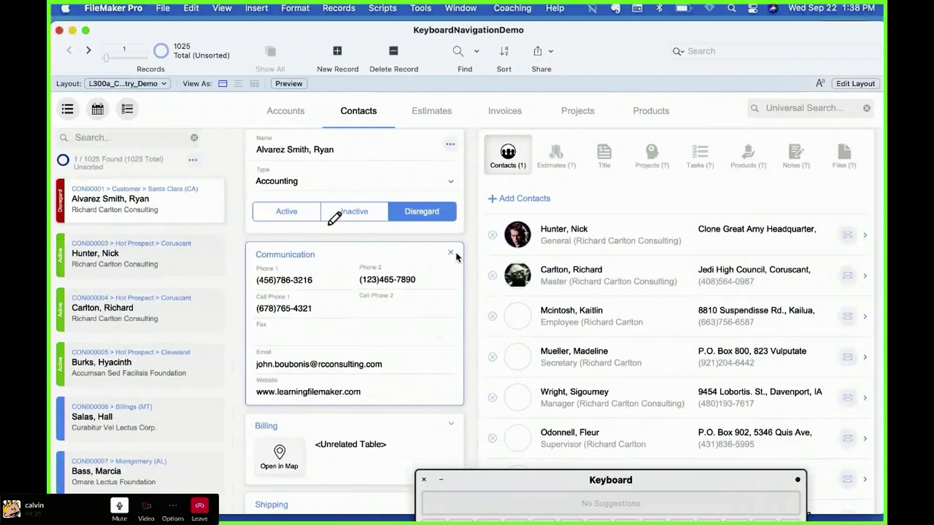
{"action": "left_click", "coordinate": [455, 253]}
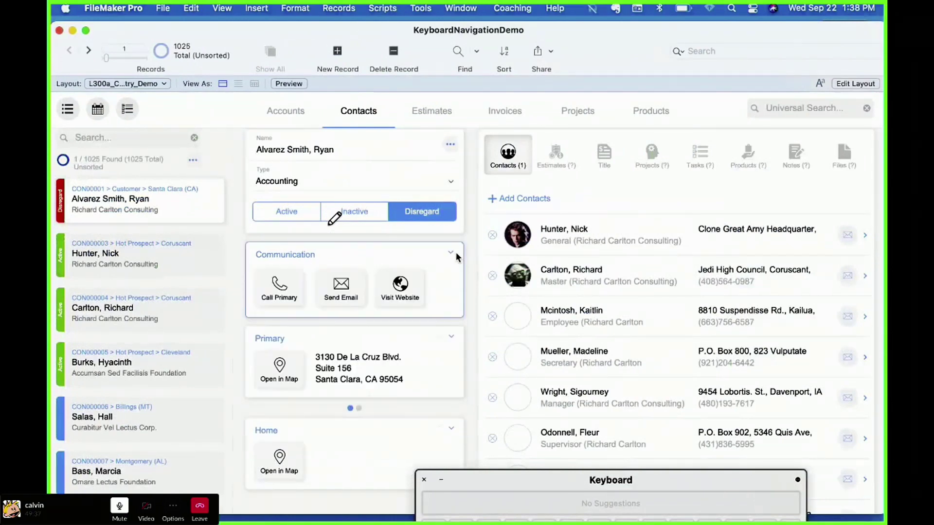
{"action": "left_click", "coordinate": [456, 252]}
{"action": "left_click", "coordinate": [455, 253]}
{"action": "left_click", "coordinate": [456, 252]}
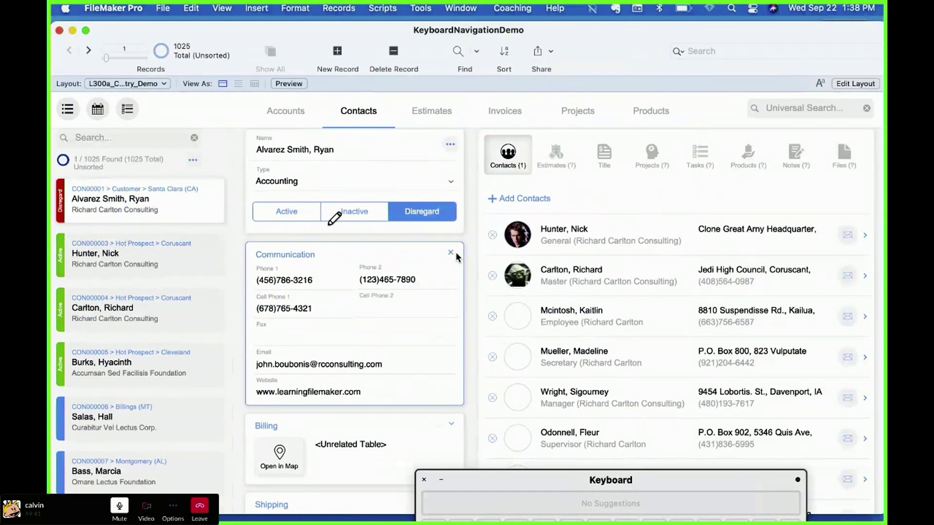
Step: Tab through the layout from the expanded Communication section until the Phone 2 field is active
{"action": "key", "text": "Tab"}
{"action": "key", "text": "Tab"}
{"action": "key", "text": "Tab"}
{"action": "key", "text": "Tab"}
{"action": "key", "text": "Tab"}
{"action": "key", "text": "Tab"}
{"action": "key", "text": "Tab"}
{"action": "key", "text": "Tab"}
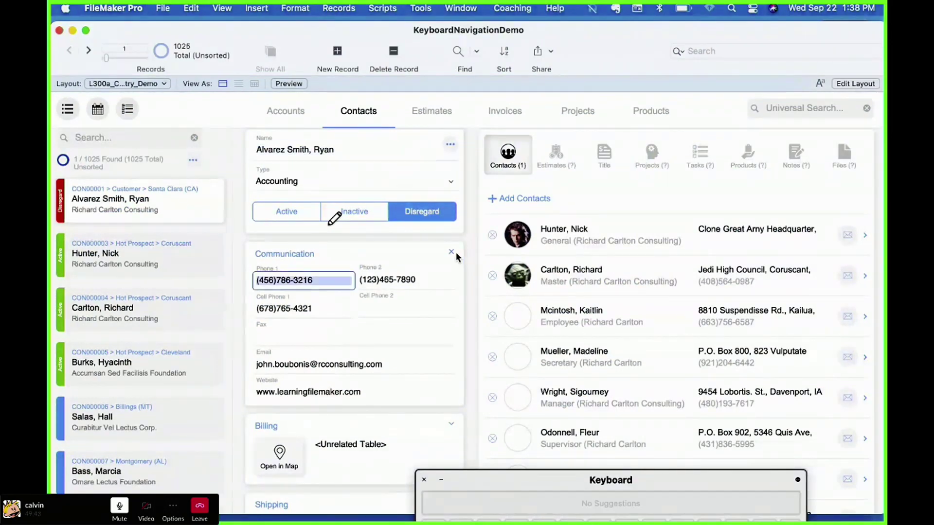
{"action": "key", "text": "Tab"}
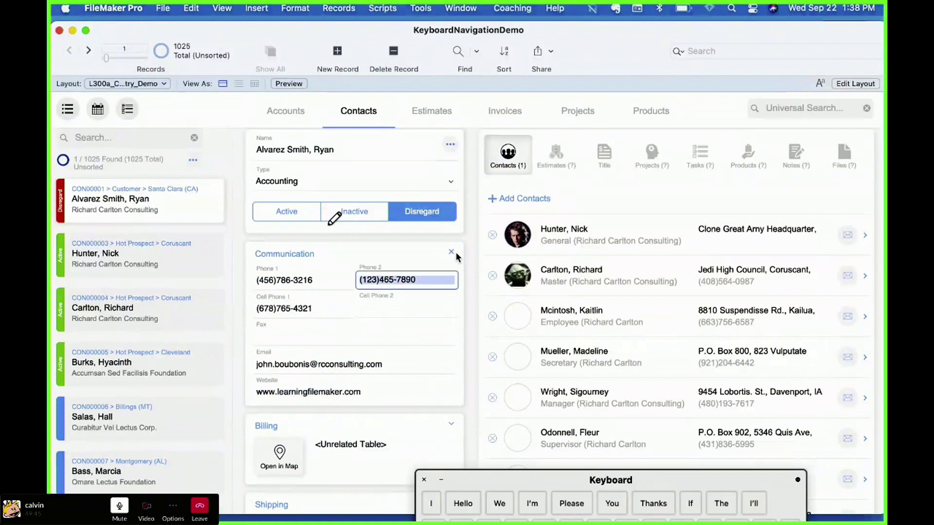
Step: Switch to Layout mode and back to Browse mode, and expand and collapse the Communication section, leaving it collapsed
{"action": "key", "text": "super+l"}
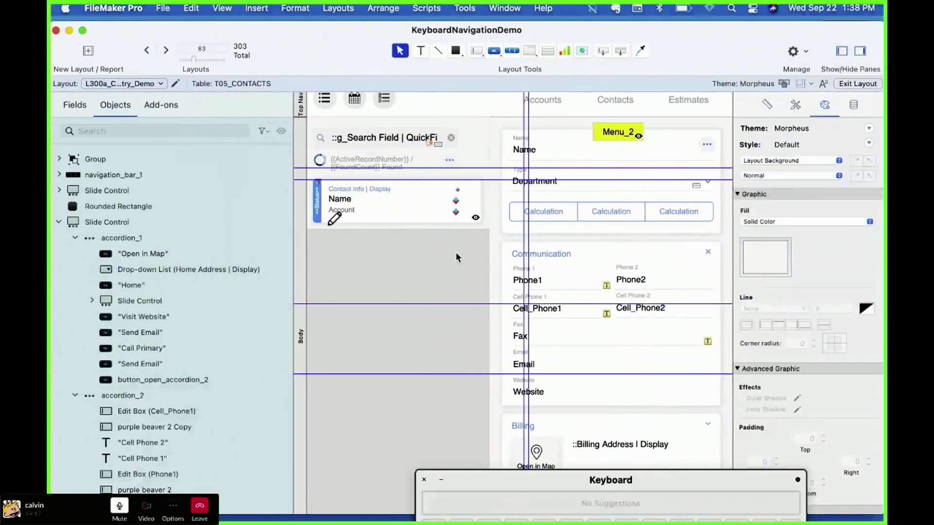
{"action": "key", "text": "super+b"}
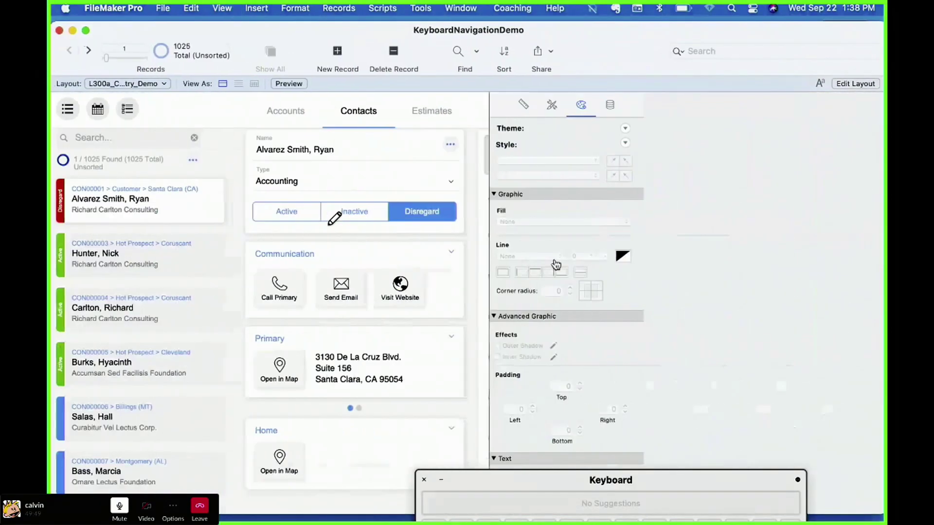
{"action": "left_click", "coordinate": [430, 255]}
{"action": "left_click", "coordinate": [430, 260]}
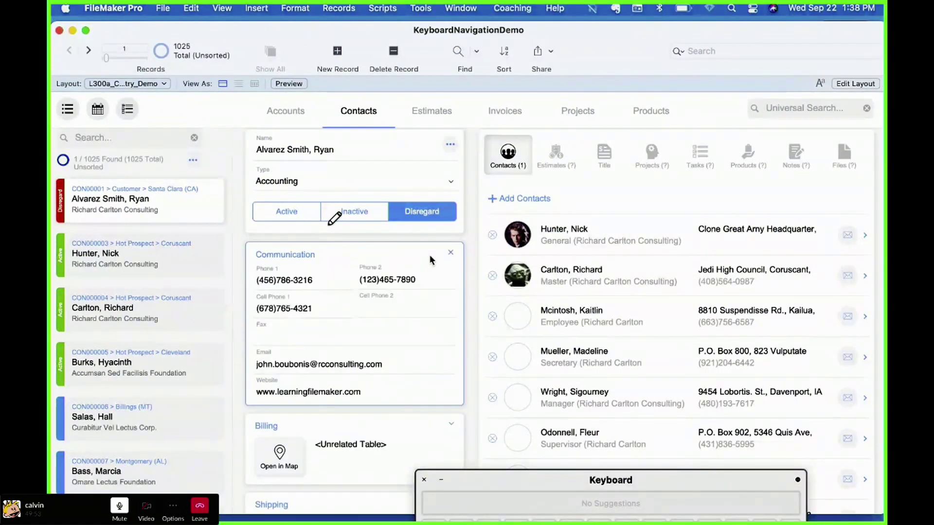
{"action": "left_click", "coordinate": [430, 257]}
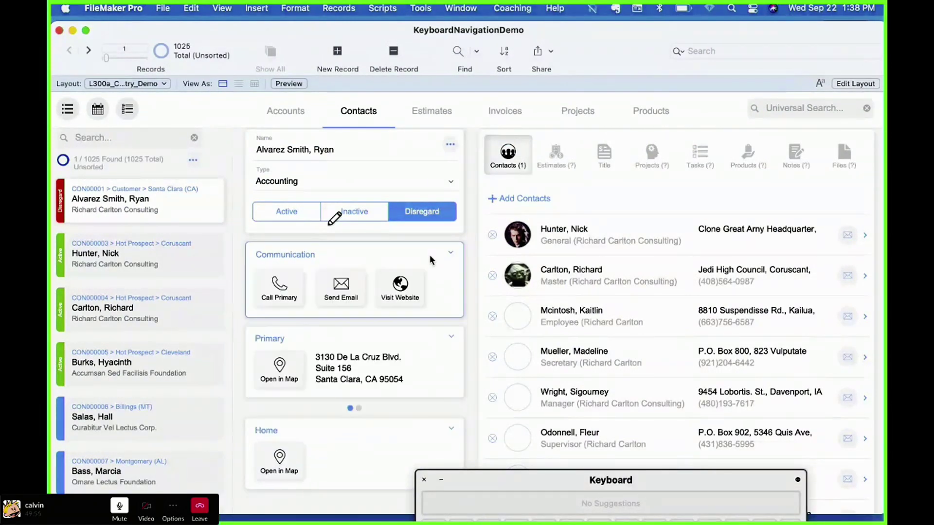
Step: In Layout mode, start editing the tab order and make the contact list's search field tab stop 1, ahead of Name
{"action": "key", "text": "super+l"}
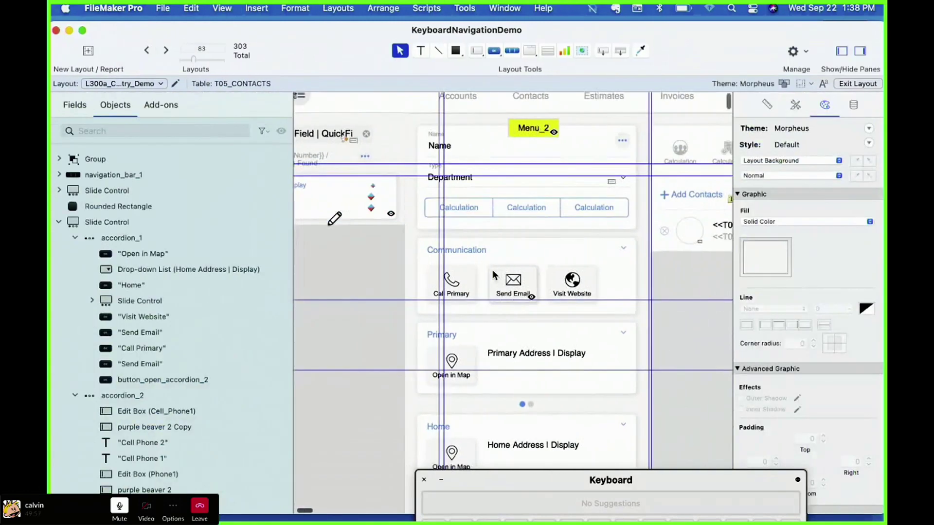
{"action": "left_click", "coordinate": [338, 8]}
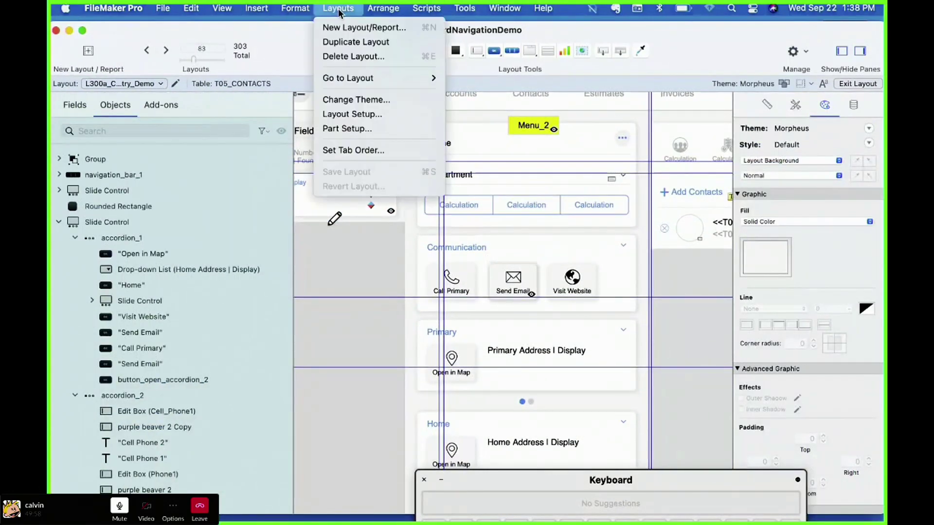
{"action": "left_click", "coordinate": [354, 149]}
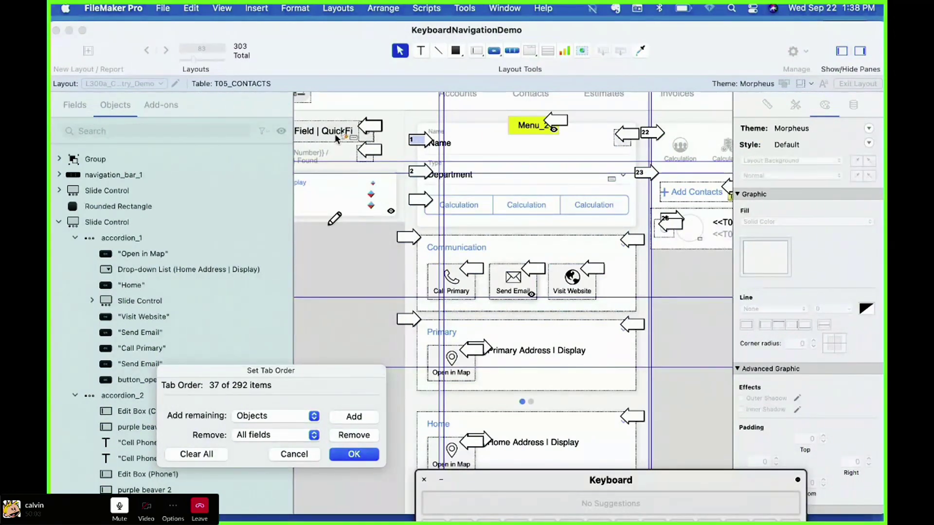
{"action": "scroll", "coordinate": [335, 134], "scroll_direction": "left", "scroll_amount": 3}
{"action": "scroll", "coordinate": [336, 139], "scroll_direction": "left", "scroll_amount": 1}
{"action": "scroll", "coordinate": [336, 139], "scroll_direction": "down", "scroll_amount": 1}
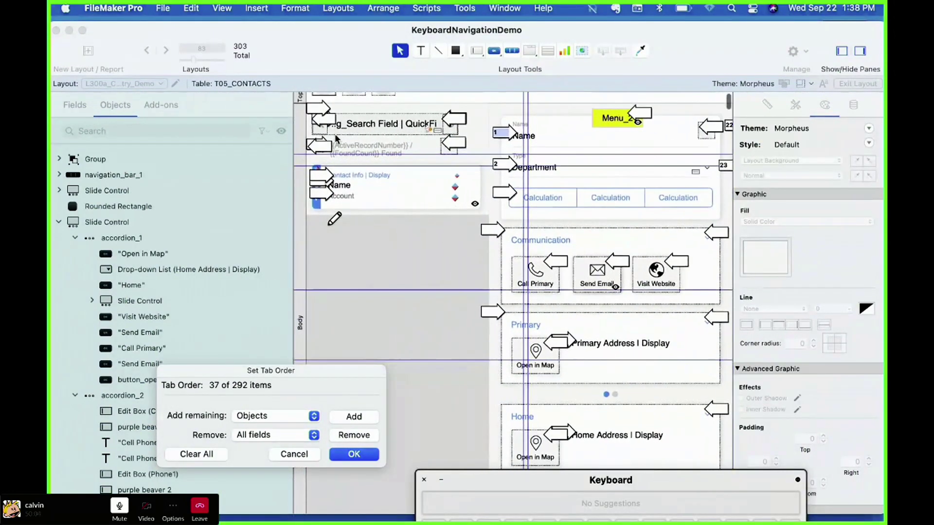
{"action": "left_click", "coordinate": [313, 121]}
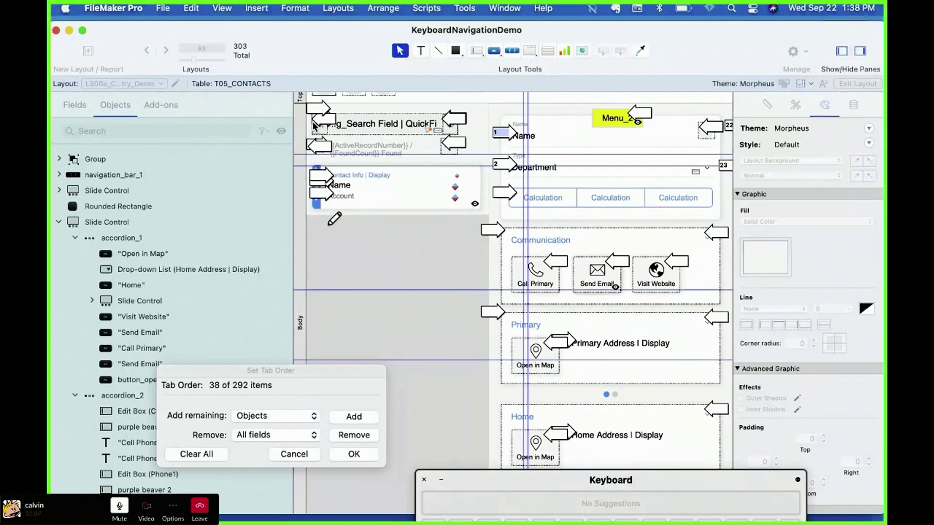
{"action": "type", "text": "1"}
{"action": "left_click", "coordinate": [510, 134]}
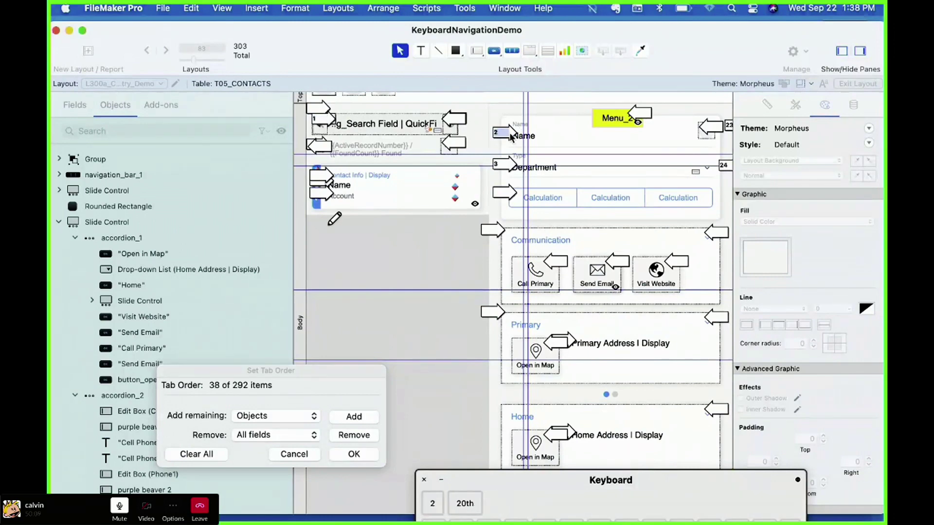
Step: Set the three-segment Calculation button bar as tab stop 3 and the collapsed Communication section's button as tab stop 4
{"action": "left_click", "coordinate": [504, 194]}
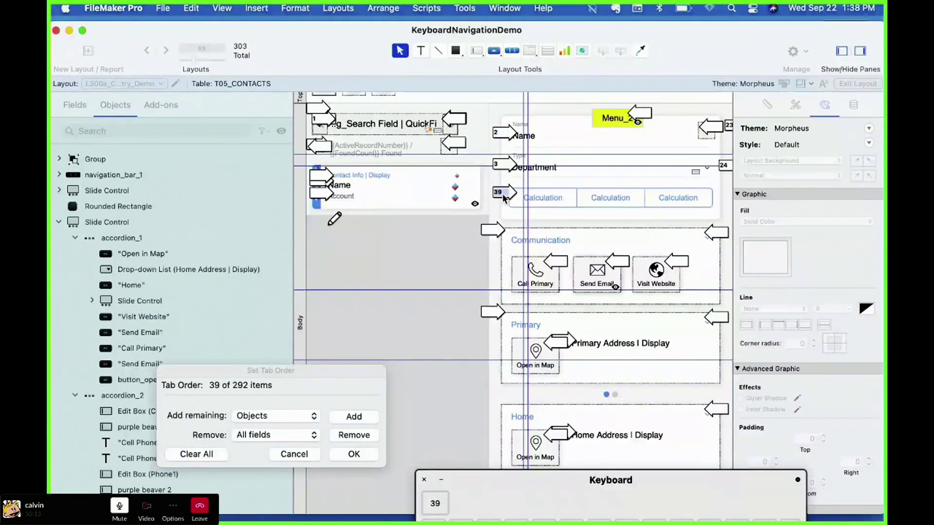
{"action": "type", "text": "3"}
{"action": "left_click", "coordinate": [494, 233]}
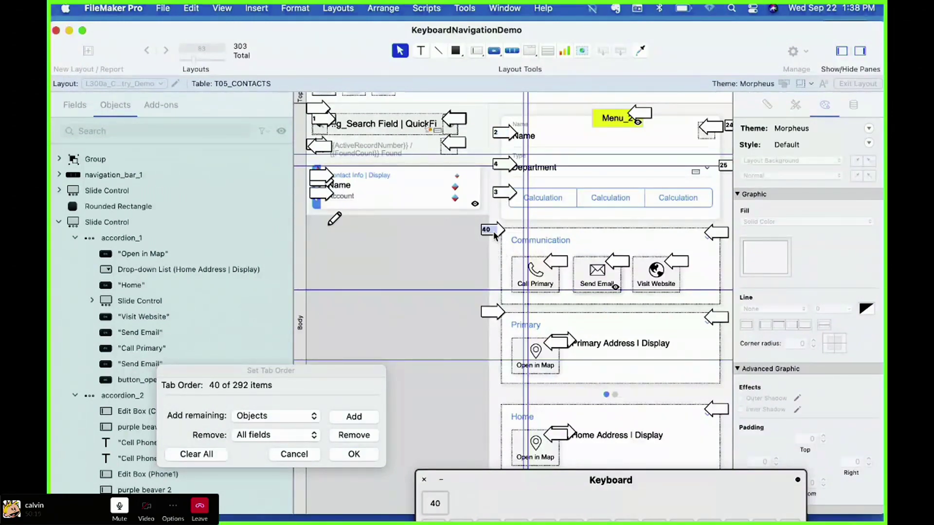
{"action": "key", "text": "BackSpace"}
{"action": "left_click", "coordinate": [723, 234]}
{"action": "scroll", "coordinate": [723, 235], "scroll_direction": "right", "scroll_amount": 2}
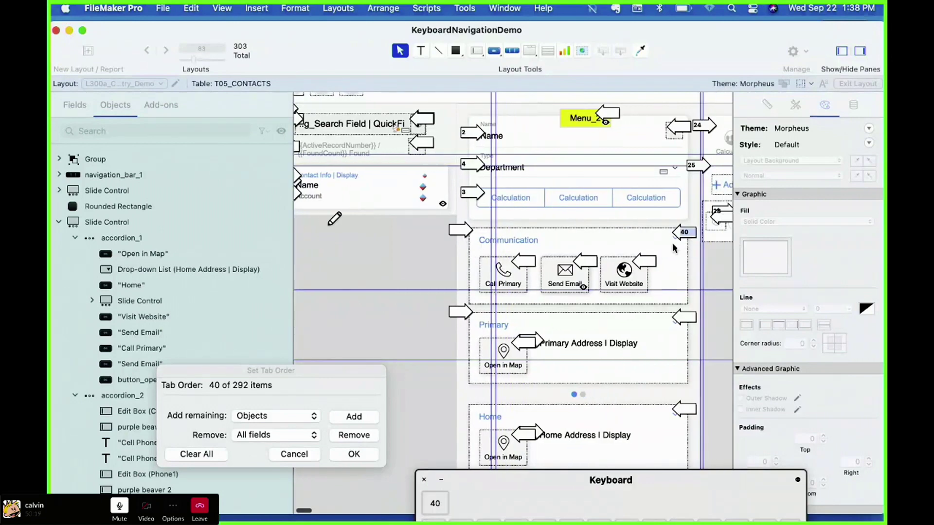
{"action": "key", "text": "BackSpace"}
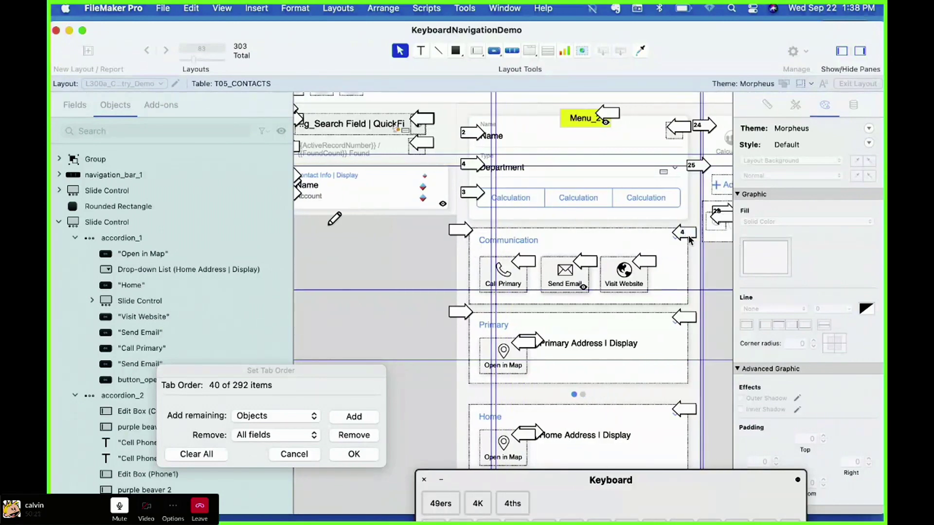
Step: Set the Call Primary button as tab stop 5 and add the Send Email button to the tab order
{"action": "left_click", "coordinate": [530, 263]}
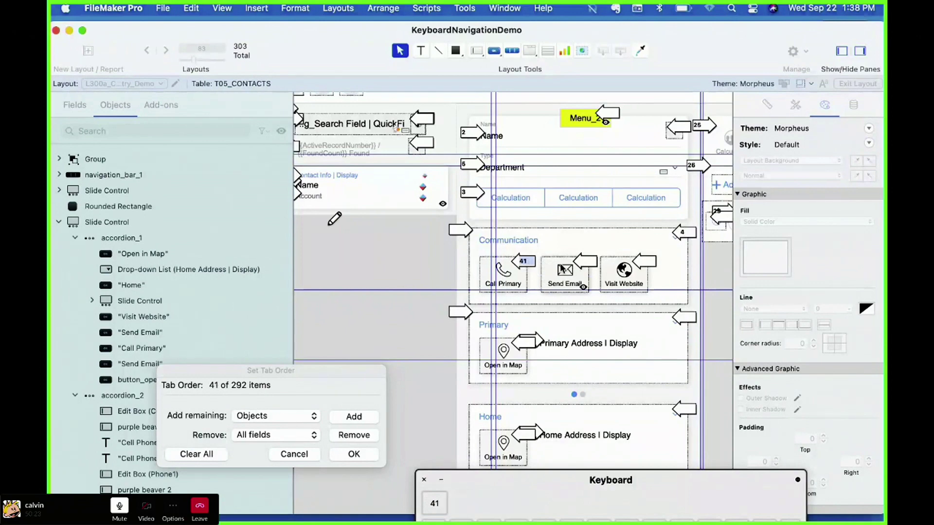
{"action": "left_click", "coordinate": [588, 262]}
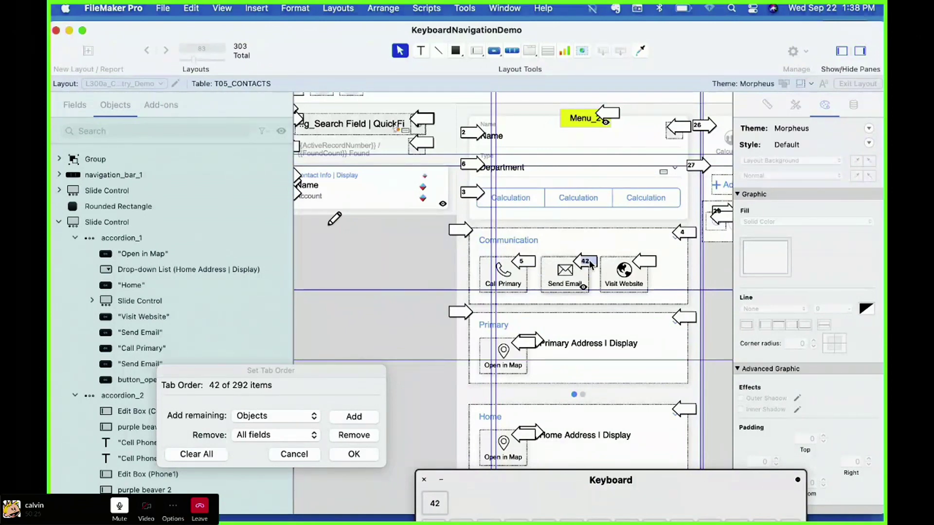
Step: Assign tab order 7 to the Visit Website button, confirm the tab order, and switch to Browse mode
{"action": "left_click", "coordinate": [645, 262]}
{"action": "type", "text": "7"}
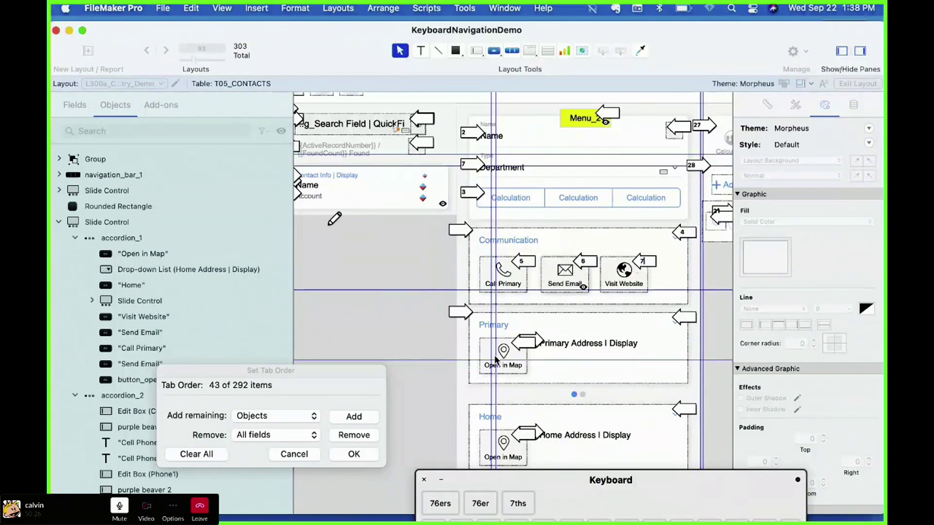
{"action": "left_click", "coordinate": [371, 451]}
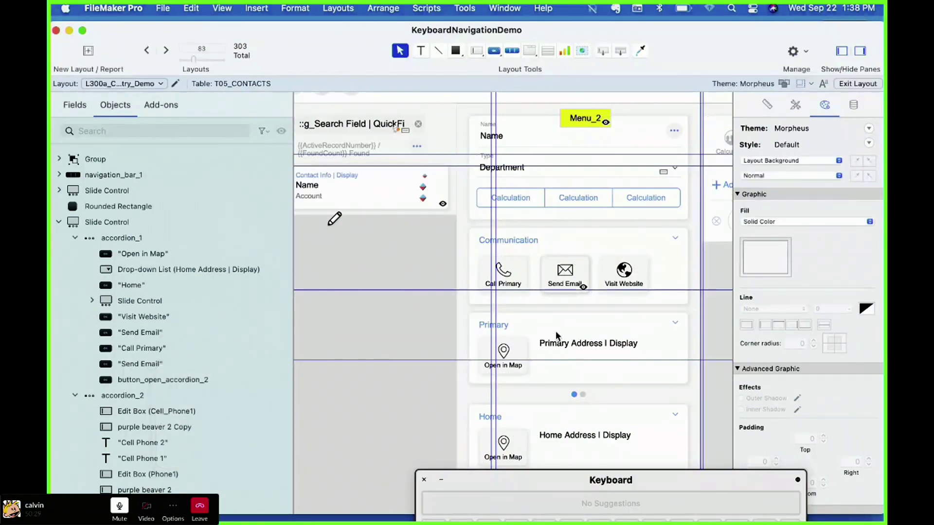
{"action": "key", "text": "super+b"}
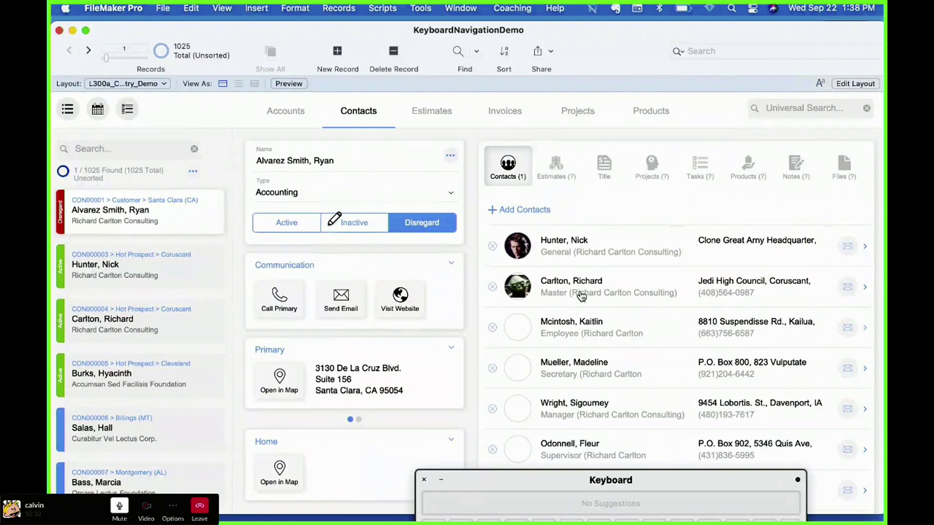
Step: Advance the keyboard focus from the search field through the contact fields to the status bar and set the status to Active
{"action": "key", "text": "Tab"}
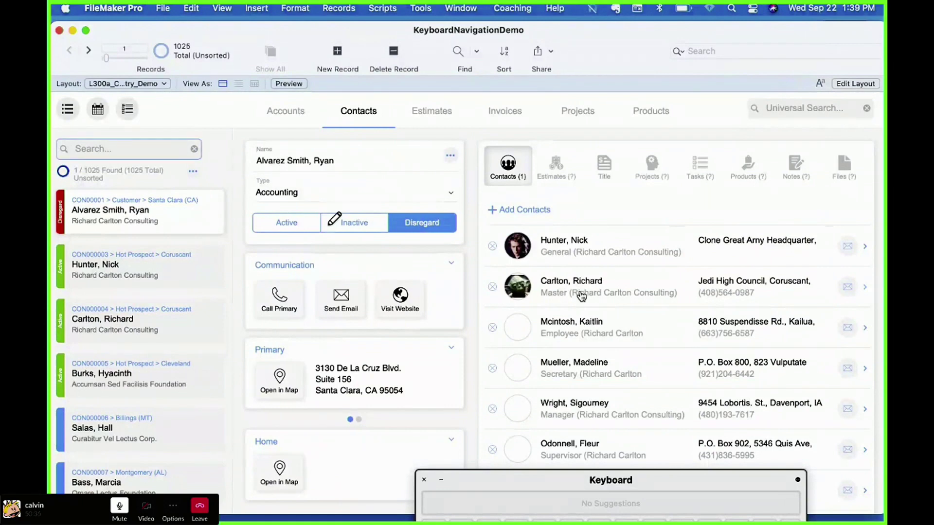
{"action": "key", "text": "Tab"}
{"action": "key", "text": "Tab"}
{"action": "key", "text": "Tab"}
{"action": "key", "text": "Tab"}
{"action": "key", "text": "Tab"}
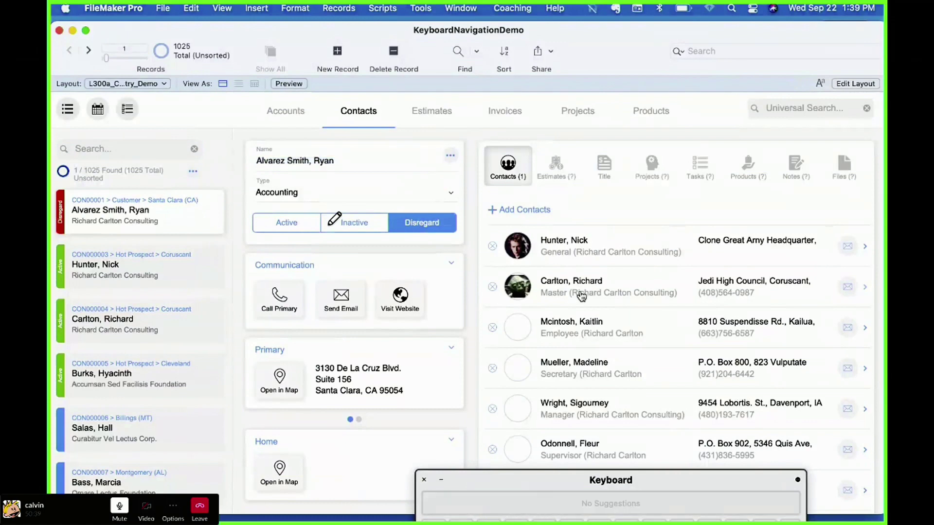
{"action": "key", "text": "space"}
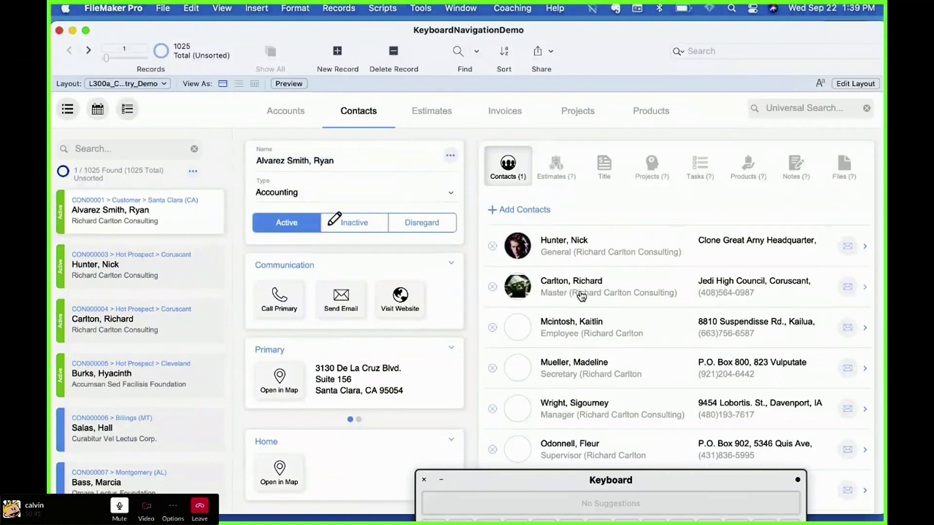
Step: Test the tab order by moving the focus through the Communication buttons, expanding the Communication section, and advancing to the next object
{"action": "key", "text": "Tab"}
{"action": "key", "text": "Tab"}
{"action": "key", "text": "Tab"}
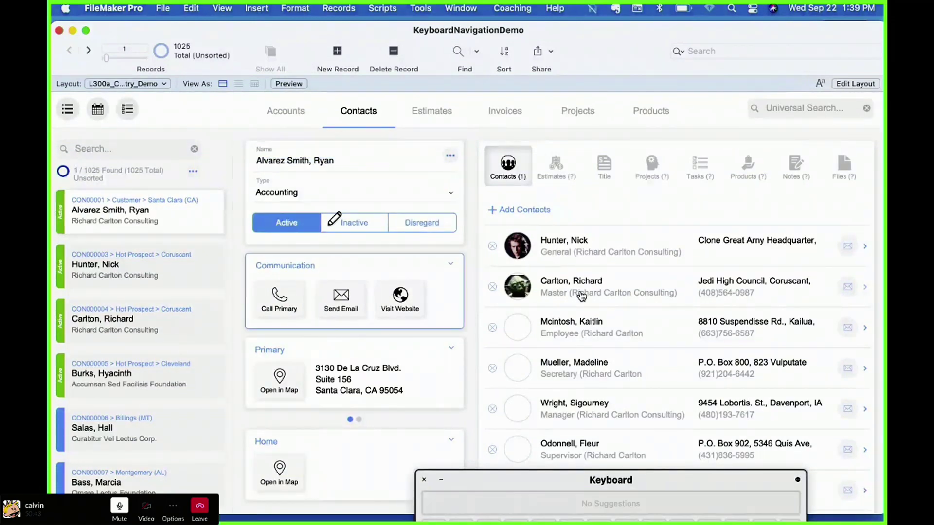
{"action": "key", "text": "Tab"}
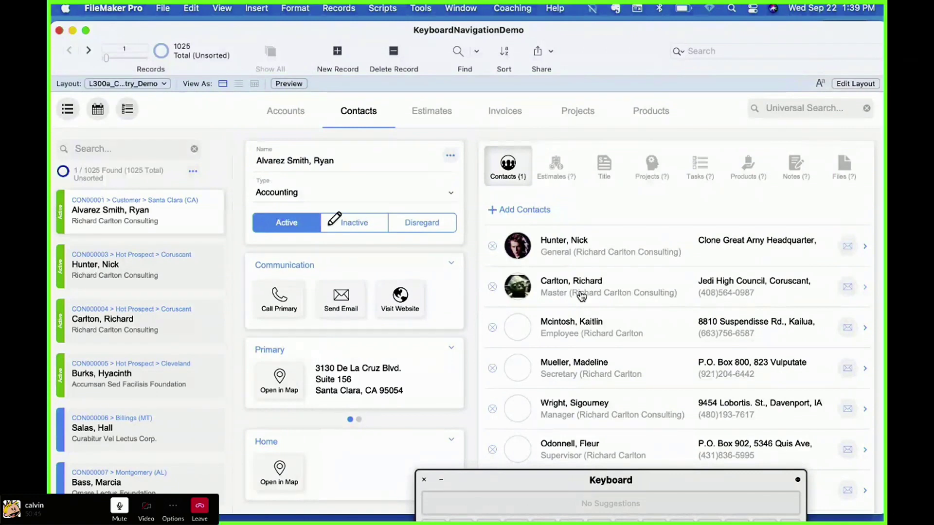
{"action": "key", "text": "Tab"}
{"action": "key", "text": "Tab"}
{"action": "key", "text": "Tab"}
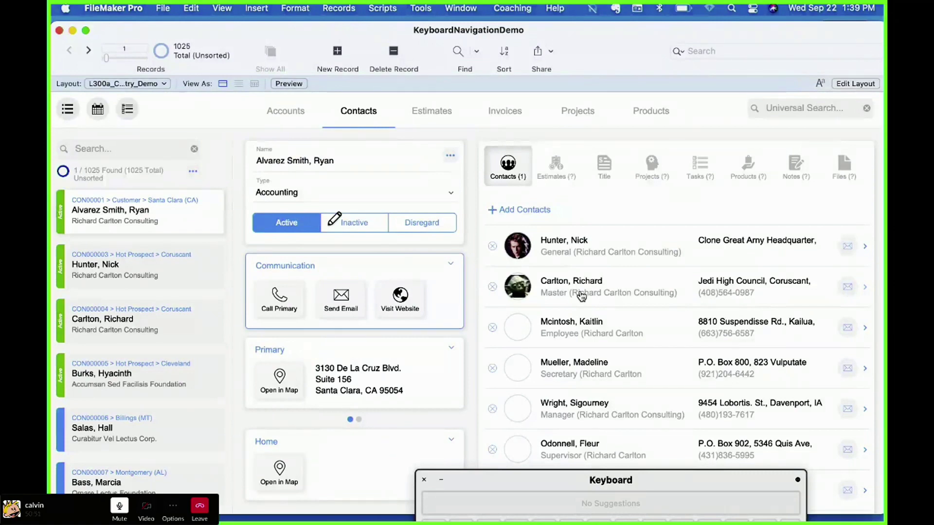
{"action": "key", "text": "space"}
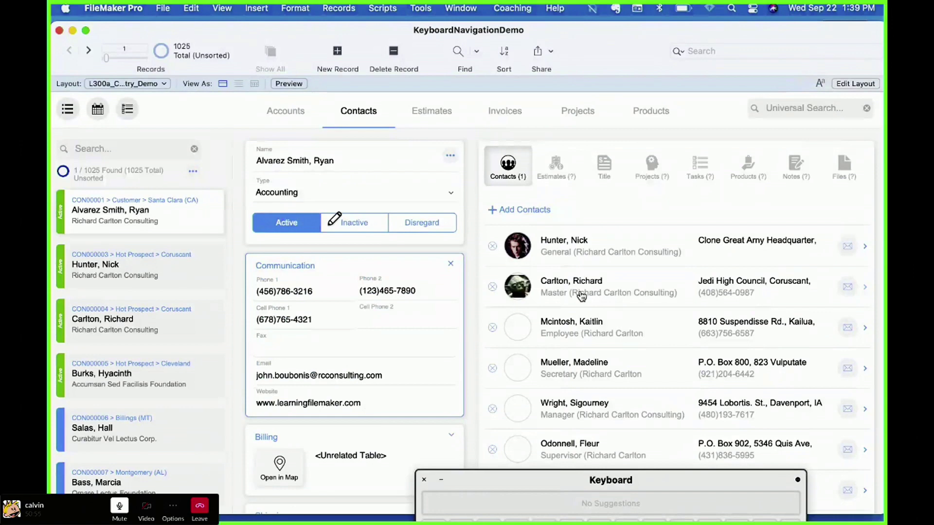
{"action": "key", "text": "Tab"}
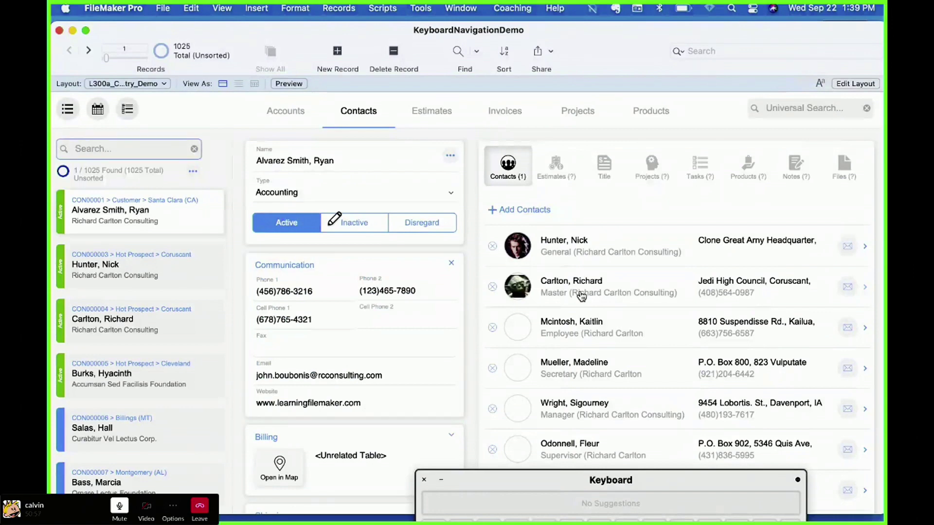
Step: Return to Layout mode and review the tab order numbers on the contact card and Communication buttons
{"action": "key", "text": "super+l"}
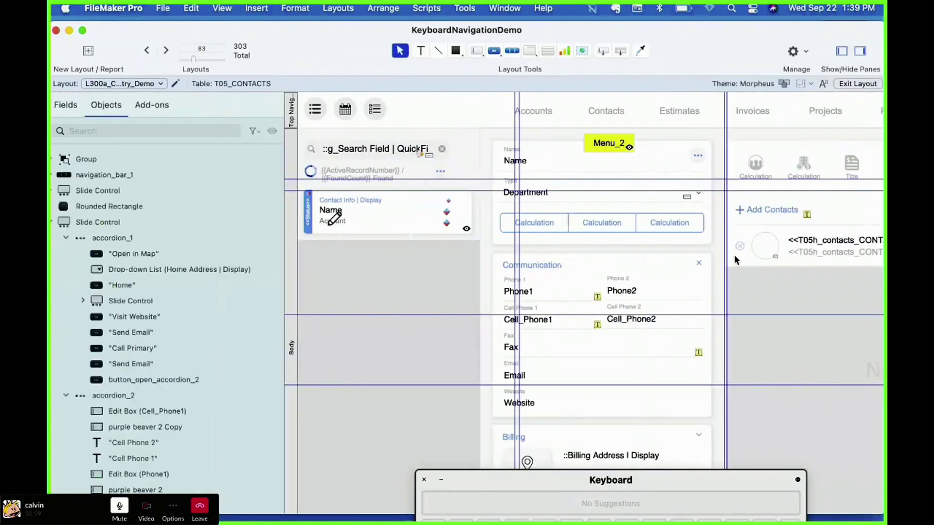
{"action": "key", "text": "super+b"}
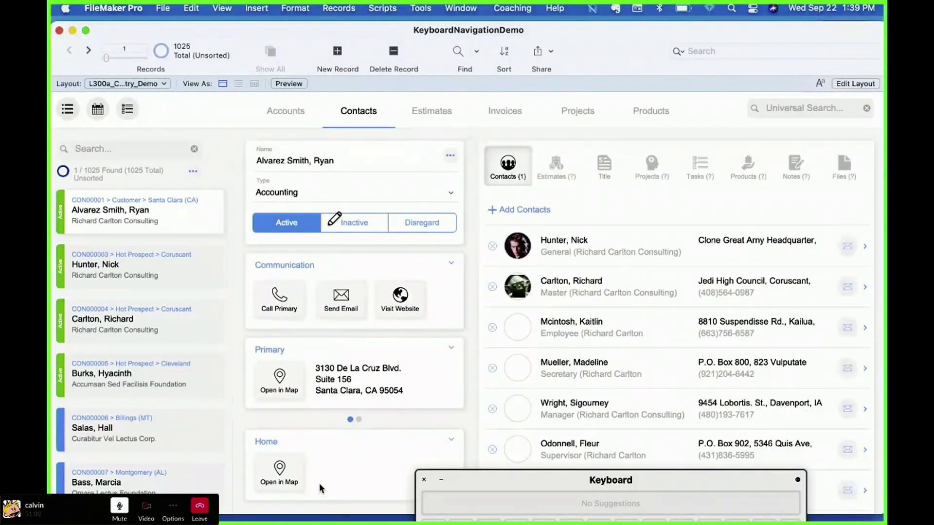
{"action": "key", "text": "super+l"}
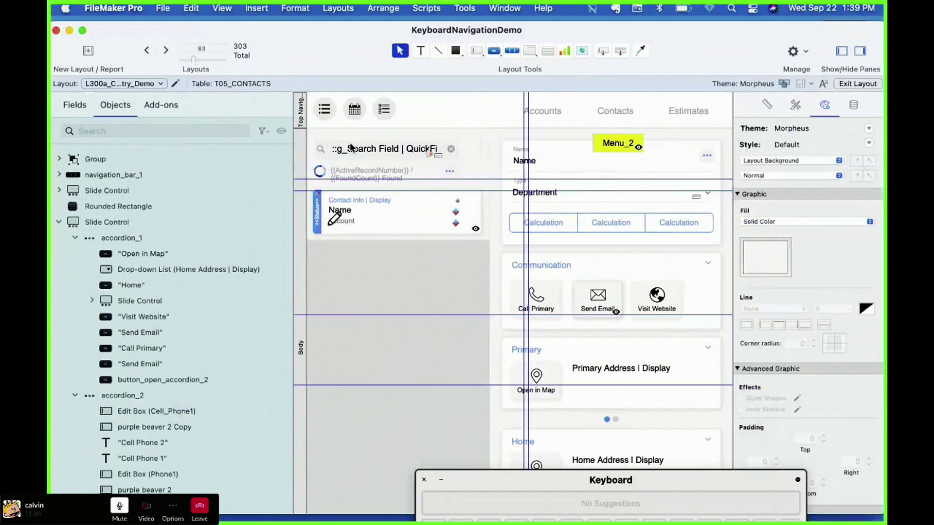
{"action": "left_click", "coordinate": [338, 7]}
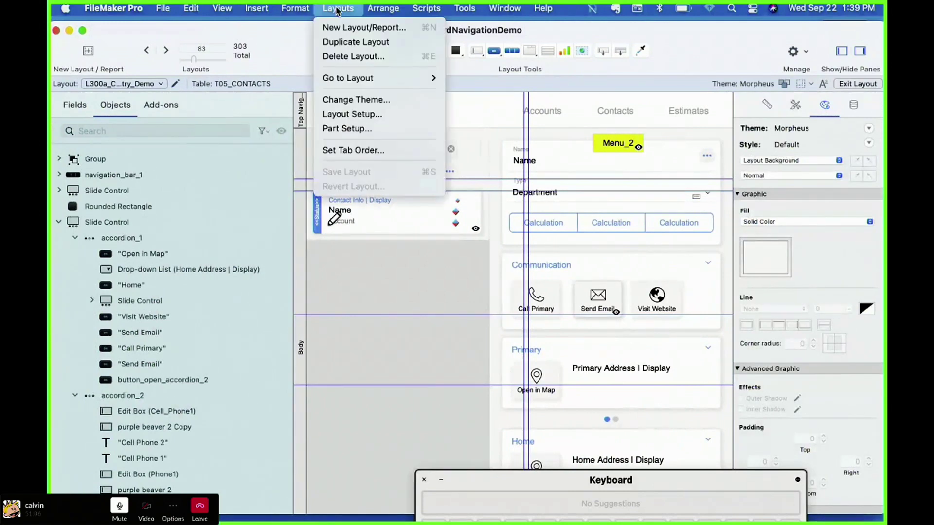
{"action": "left_click", "coordinate": [354, 151]}
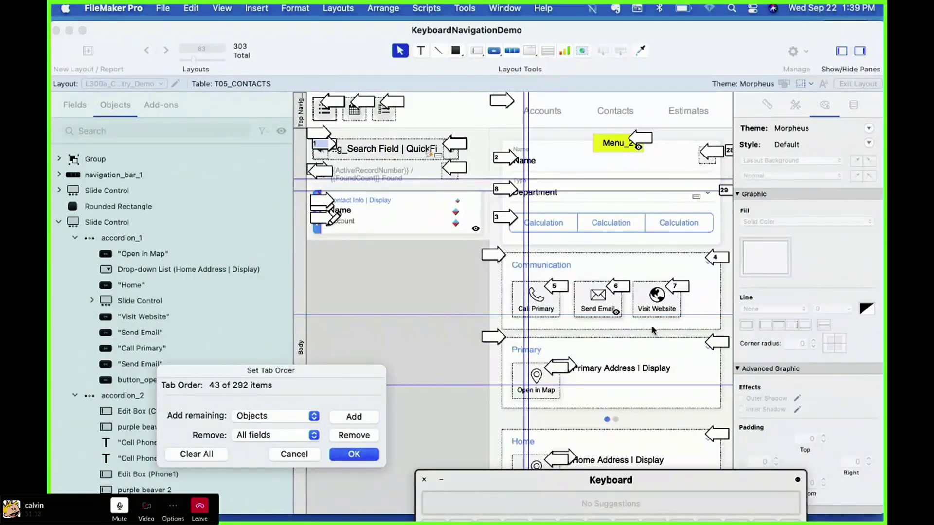
{"action": "left_click", "coordinate": [353, 456]}
Step: Show the accordion_2 panel and assign tab order 8 to its Communication background button
{"action": "left_click", "coordinate": [195, 396]}
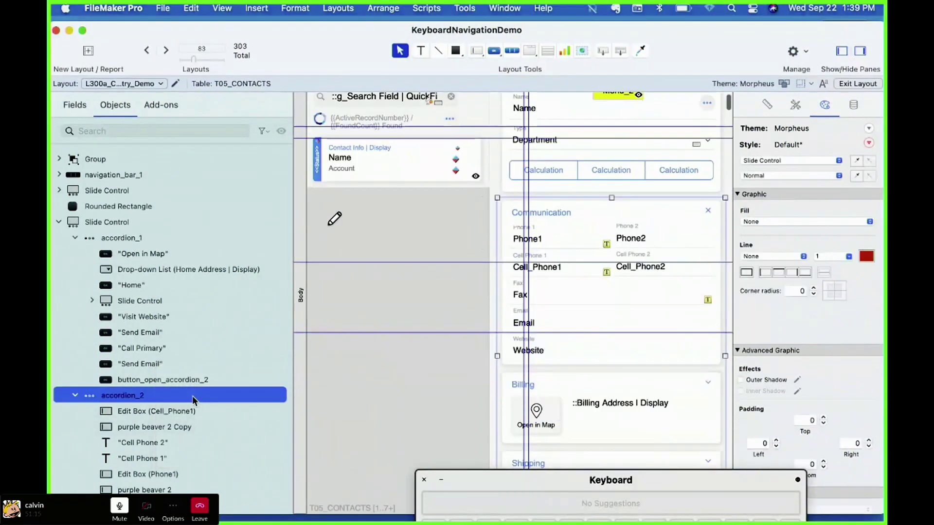
{"action": "left_click", "coordinate": [600, 219]}
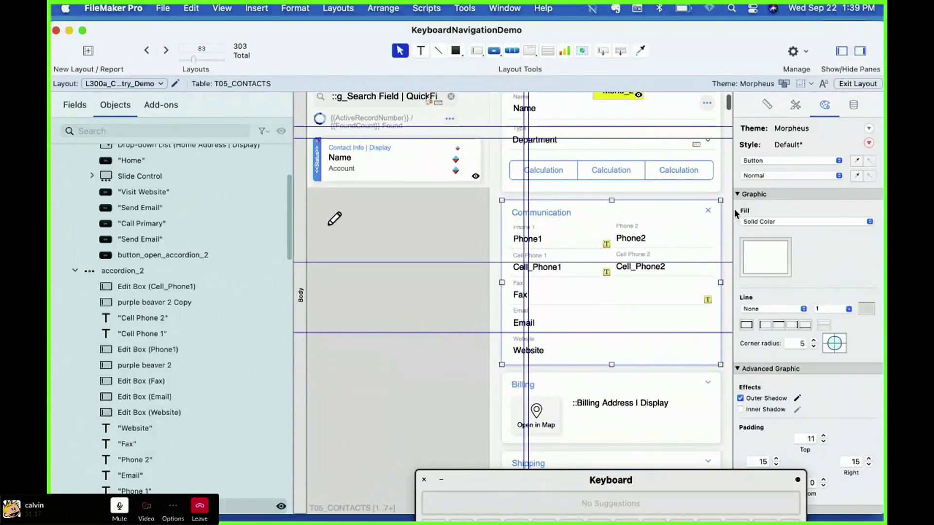
{"action": "left_click", "coordinate": [339, 9]}
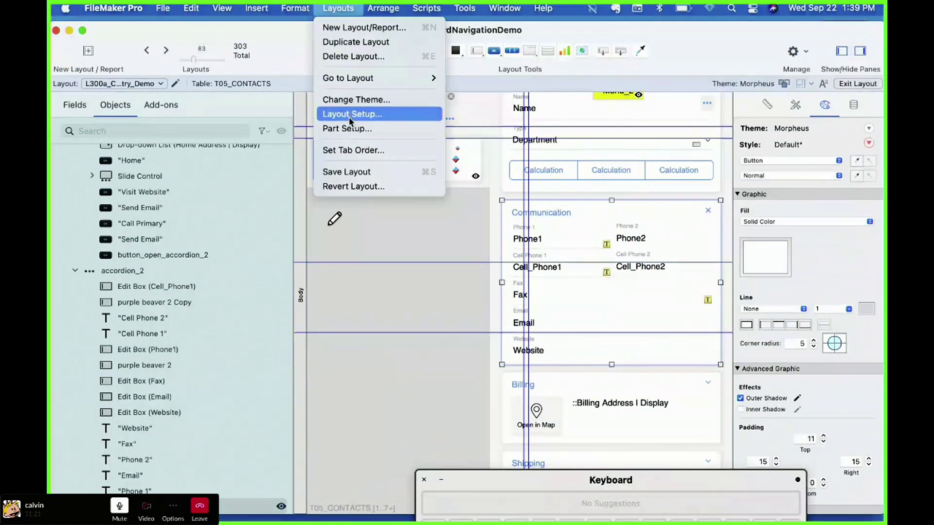
{"action": "left_click", "coordinate": [353, 147]}
{"action": "left_click", "coordinate": [722, 209]}
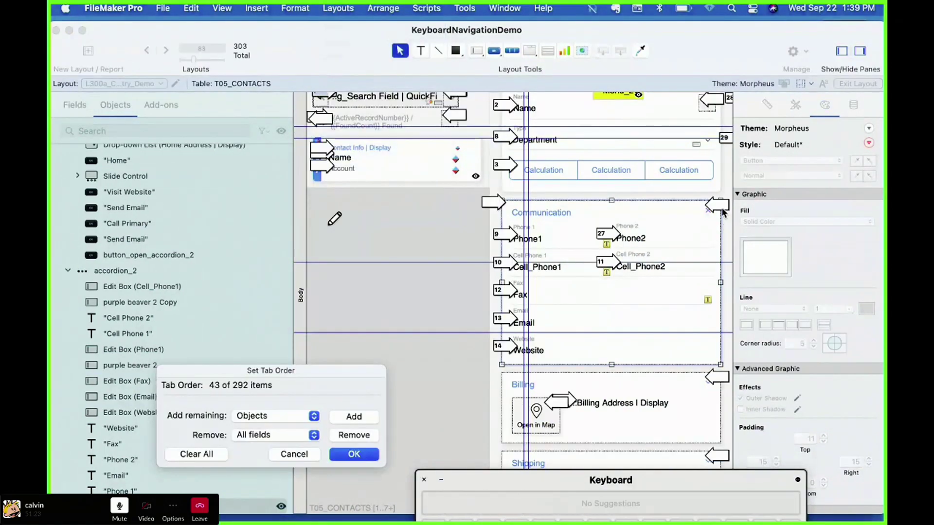
{"action": "type", "text": "8"}
Step: Set the tab order of the Phone1 field to 10 and of the Department field to 3
{"action": "left_click", "coordinate": [508, 236]}
{"action": "type", "text": "10"}
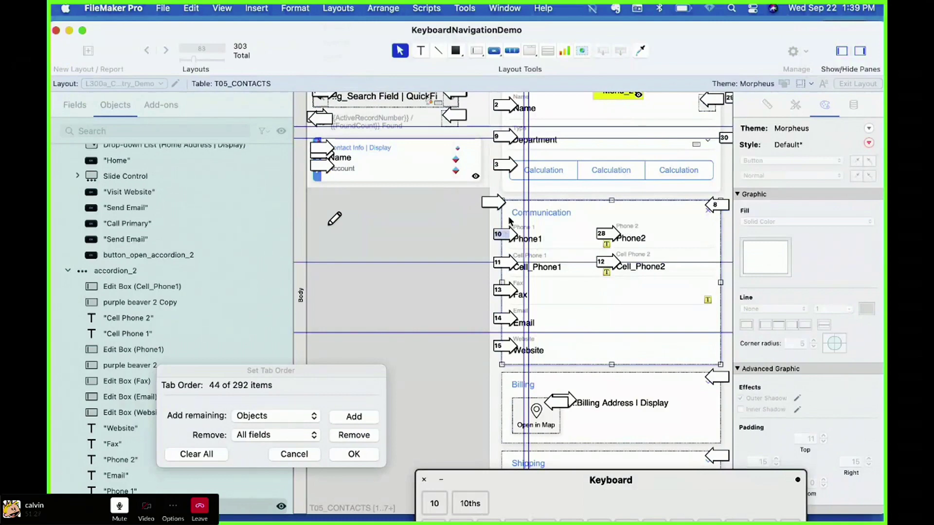
{"action": "left_click", "coordinate": [502, 136]}
{"action": "type", "text": "9"}
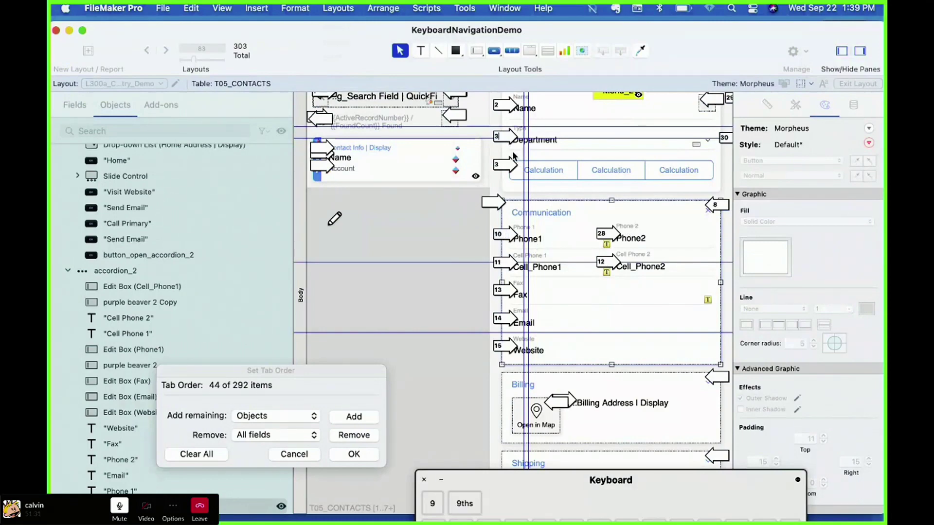
{"action": "key", "text": "Tab"}
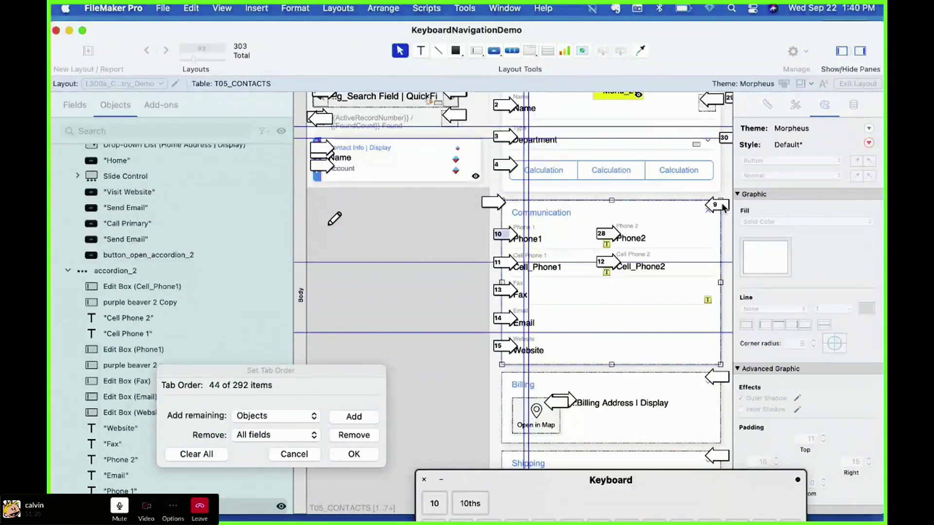
Step: Set the Phone2 field's tab order to 11, confirm the tab order, and switch to Browse mode
{"action": "left_click", "coordinate": [607, 234]}
{"action": "type", "text": "11"}
{"action": "key", "text": "Tab"}
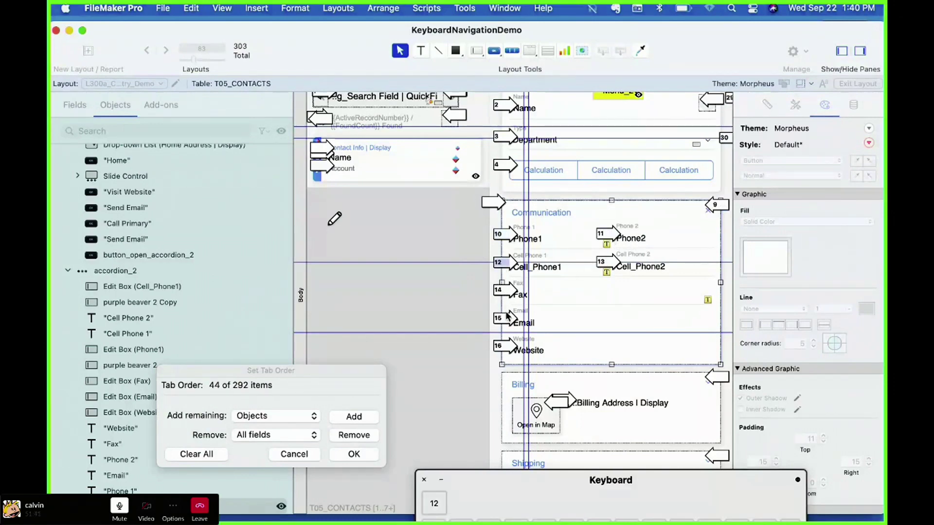
{"action": "left_click", "coordinate": [355, 457]}
{"action": "key", "text": "super+b"}
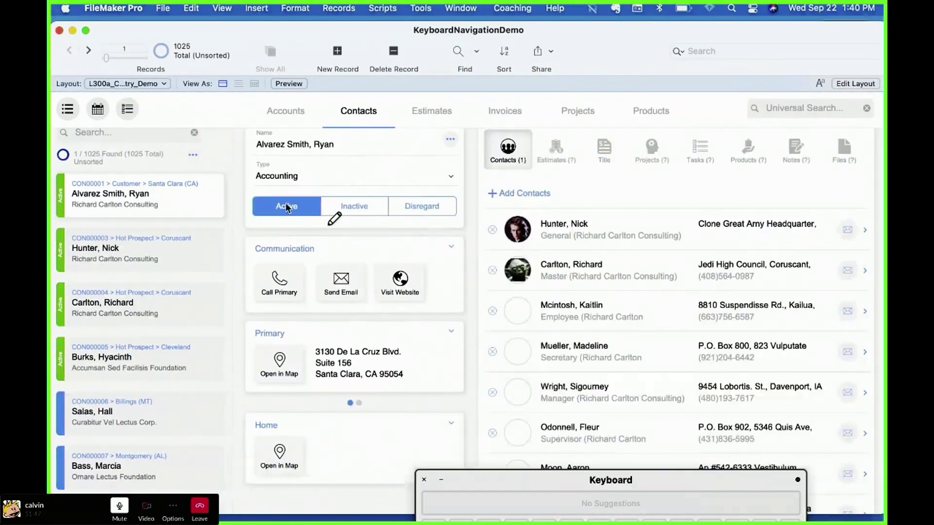
Step: Move the keyboard focus past the name to the Type field and set the contact's type to Agency
{"action": "key", "text": "Tab"}
{"action": "key", "text": "Tab"}
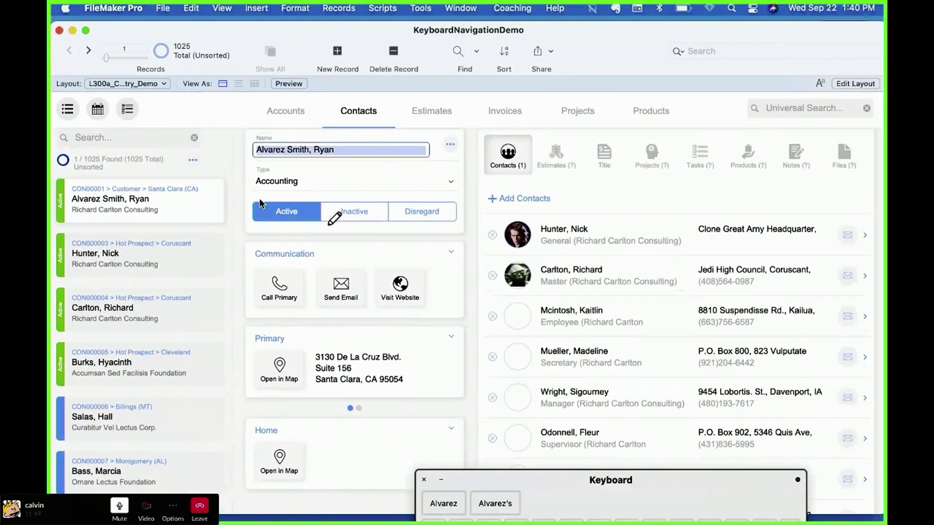
{"action": "key", "text": "Tab"}
{"action": "key", "text": "space"}
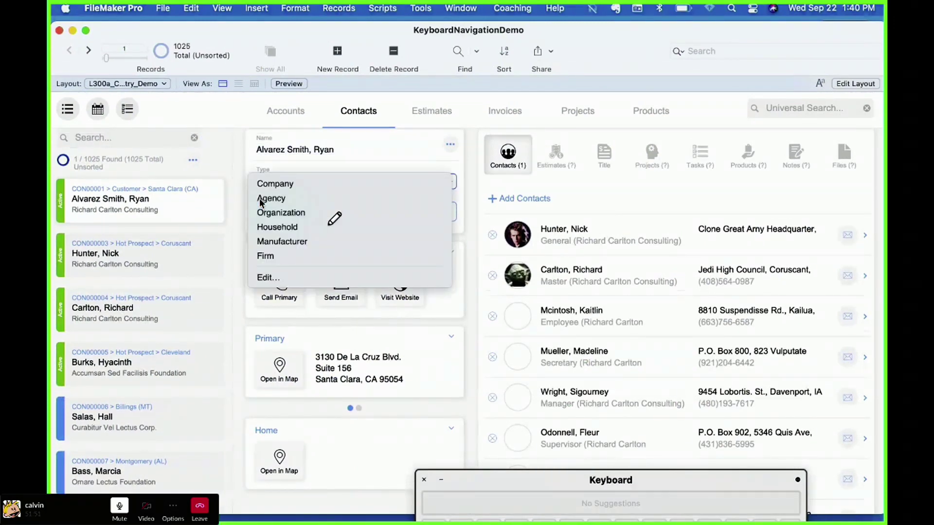
{"action": "key", "text": "Down"}
{"action": "key", "text": "Return"}
{"action": "key", "text": "Escape"}
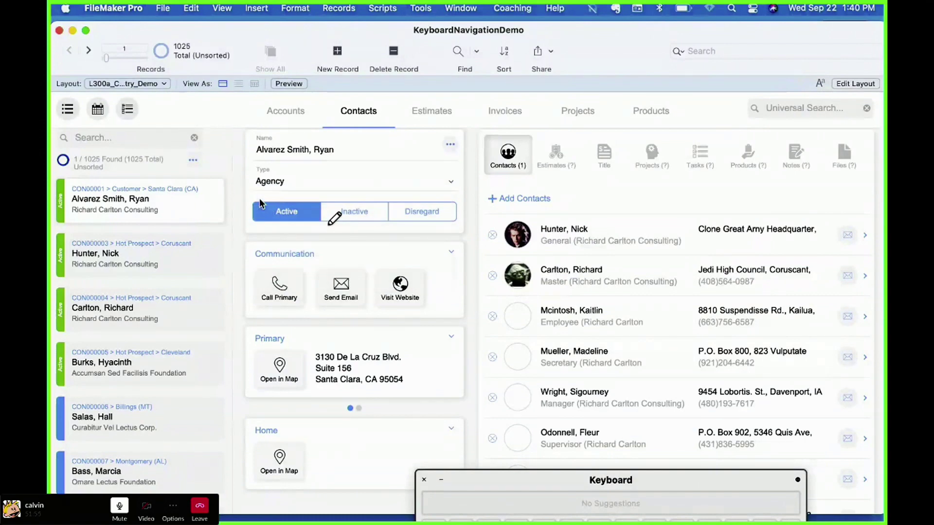
Step: Cycle the contact's status through the Disregard and Active options using keyboard navigation, ending on Inactive
{"action": "key", "text": "Left"}
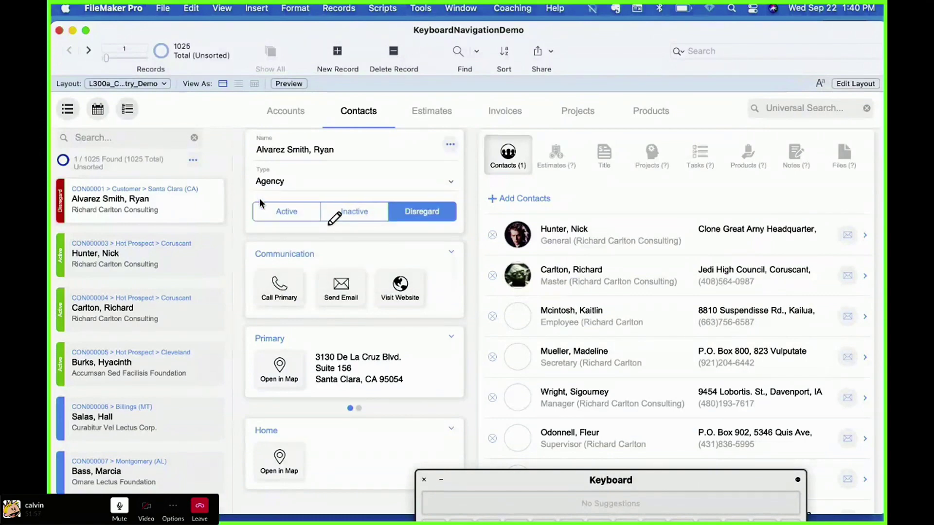
{"action": "key", "text": "Left"}
{"action": "key", "text": "Left"}
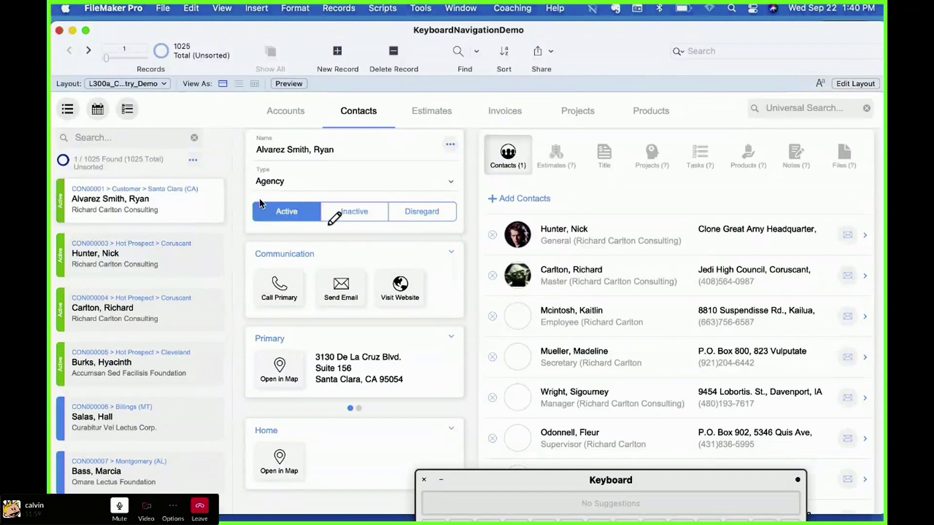
{"action": "key", "text": "Right"}
{"action": "key", "text": "Right"}
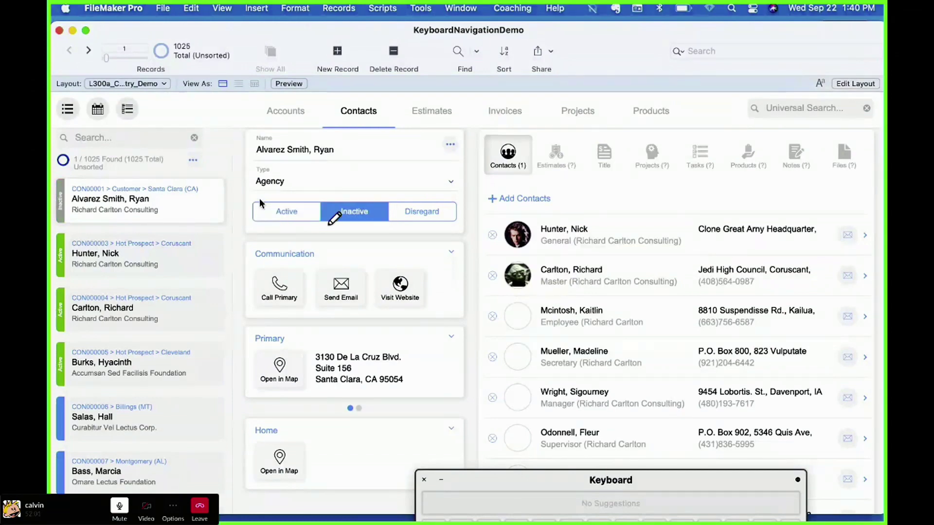
Step: Reposition the on-screen keyboard so it shows fully, and switch the contact's status to Active and back to Inactive
{"action": "left_click_drag", "start_coordinate": [667, 481], "coordinate": [740, 308]}
{"action": "key", "text": "Left"}
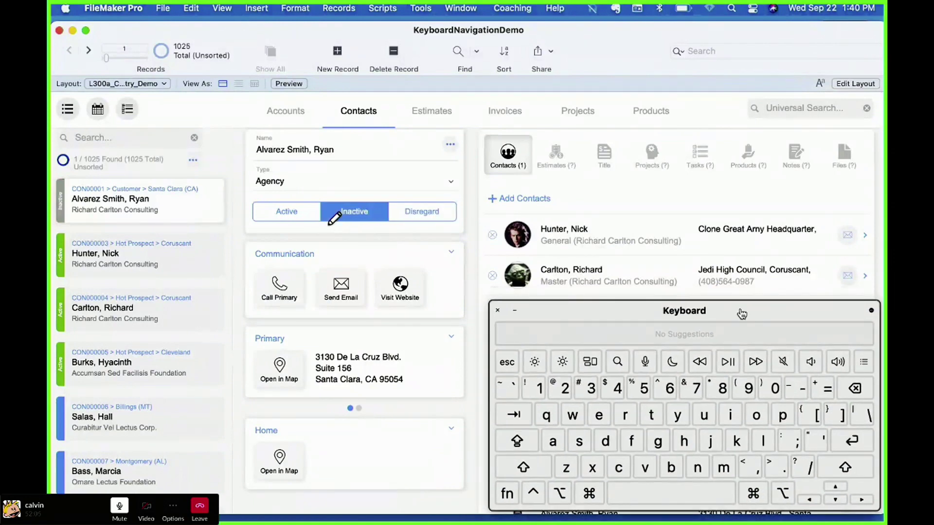
{"action": "key", "text": "Left"}
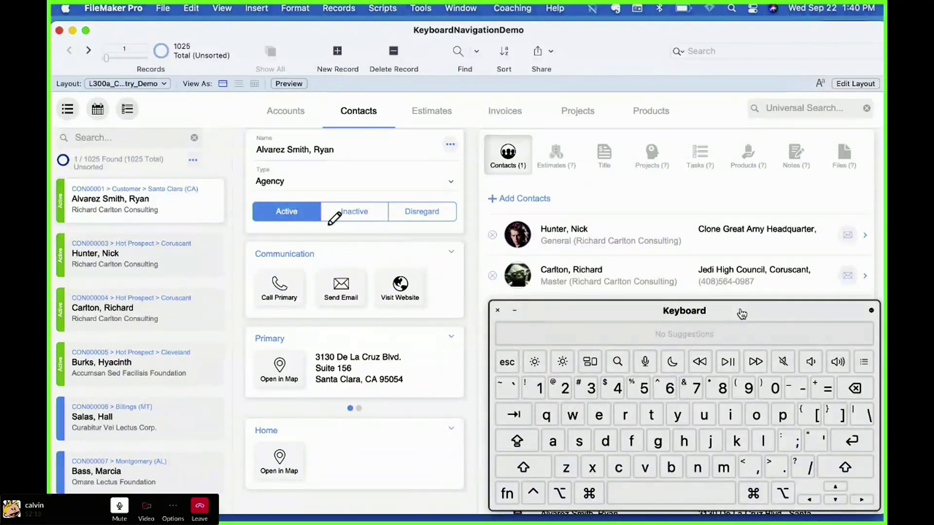
{"action": "key", "text": "Right"}
Step: Expand the Communication section from the keyboard and move the focus into the Phone 1 field
{"action": "key", "text": "Tab"}
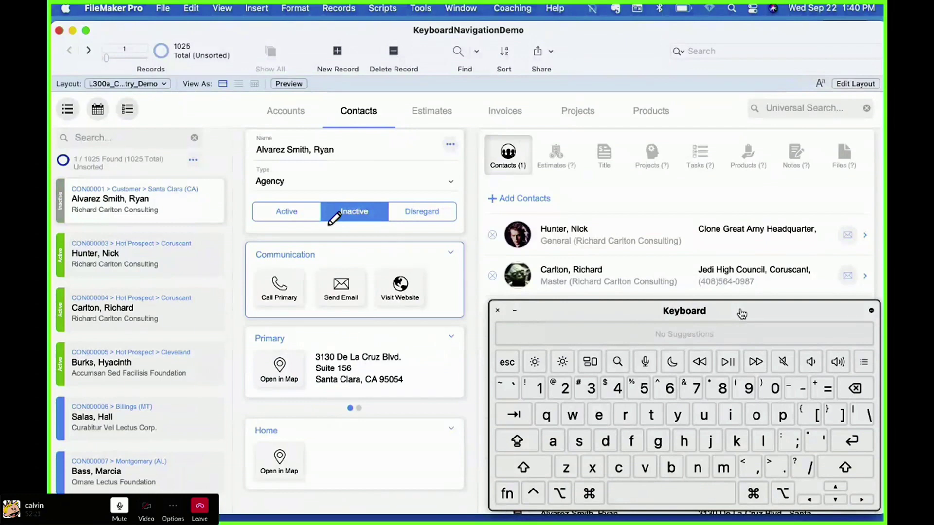
{"action": "key", "text": "space"}
{"action": "key", "text": "Tab"}
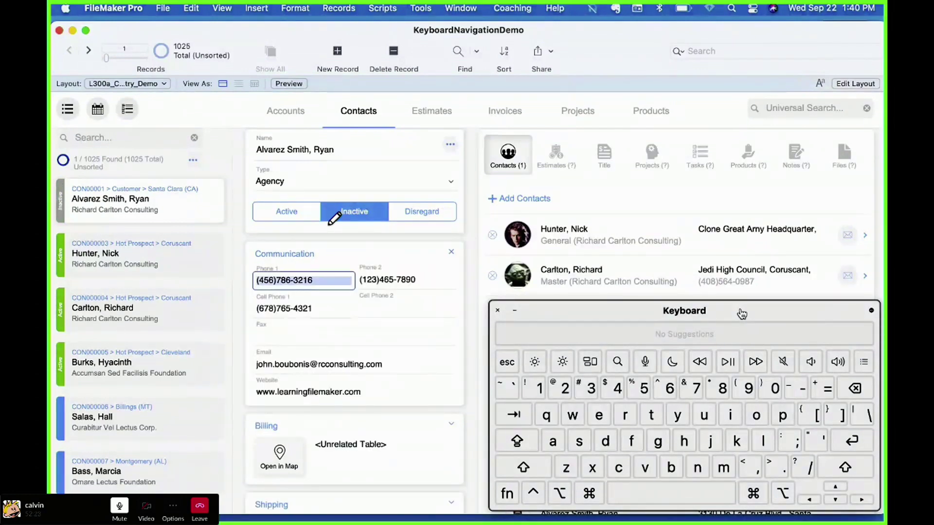
Step: Move the keyboard focus through the remaining Communication fields and onto the section's close button to check the tab sequence
{"action": "key", "text": "Tab"}
{"action": "key", "text": "Tab"}
{"action": "key", "text": "Tab"}
{"action": "key", "text": "Tab"}
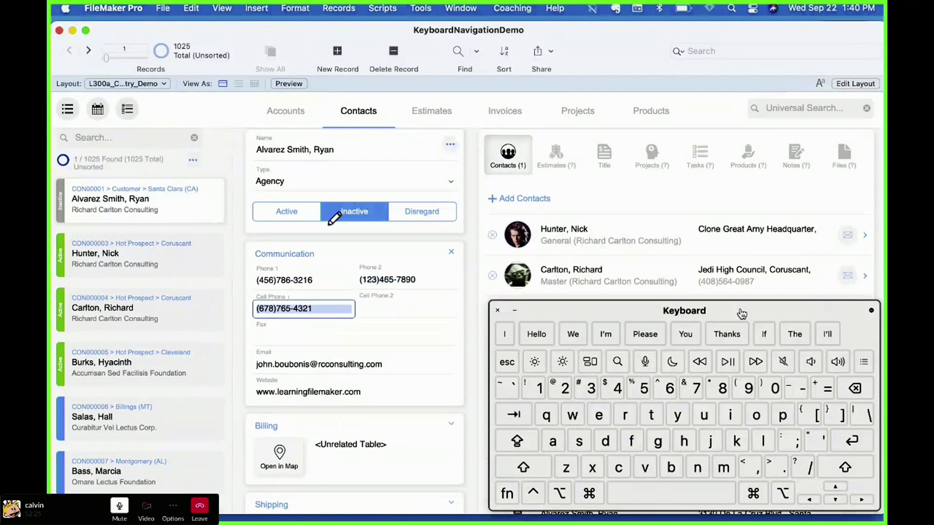
{"action": "key", "text": "Tab"}
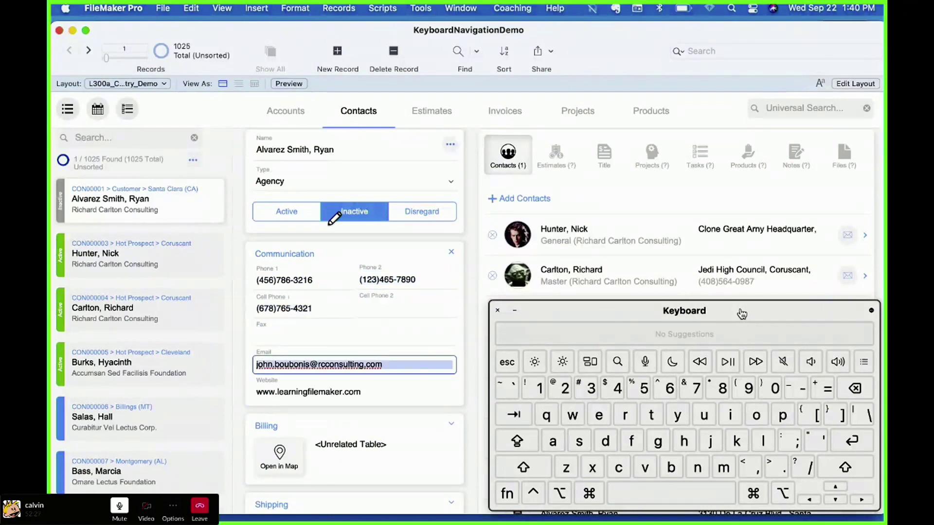
{"action": "key", "text": "Tab"}
{"action": "key", "text": "Tab"}
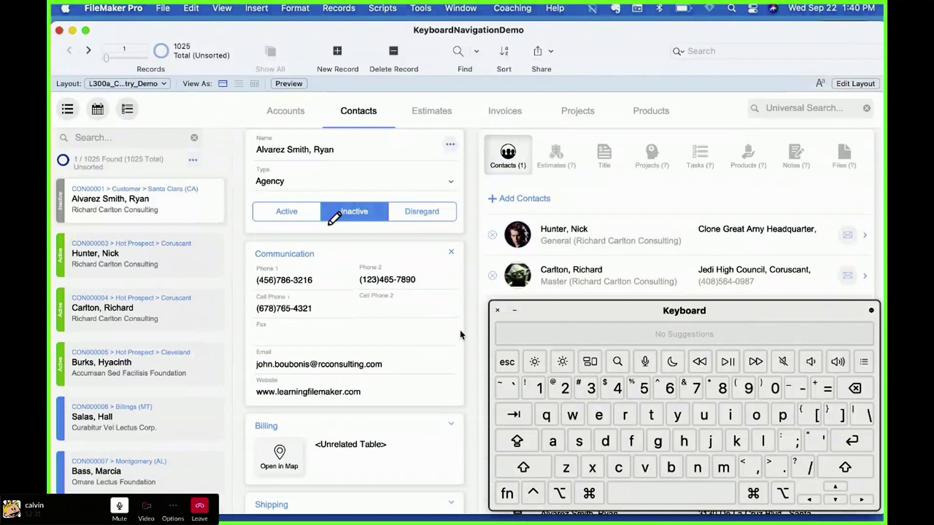
{"action": "key", "text": "Tab"}
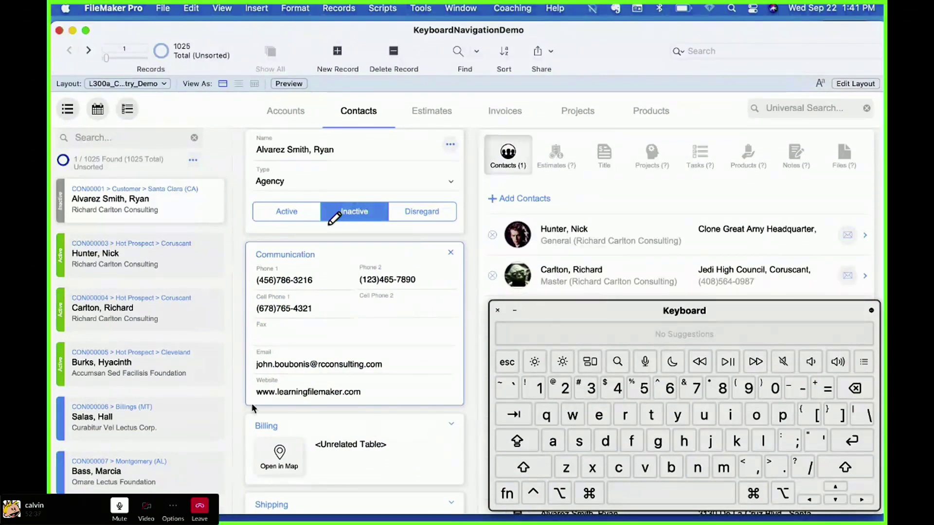
Step: In layout editing, duplicate the Communication accordion's close button and align the copy to the original's left and top edges
{"action": "key", "text": "super+l"}
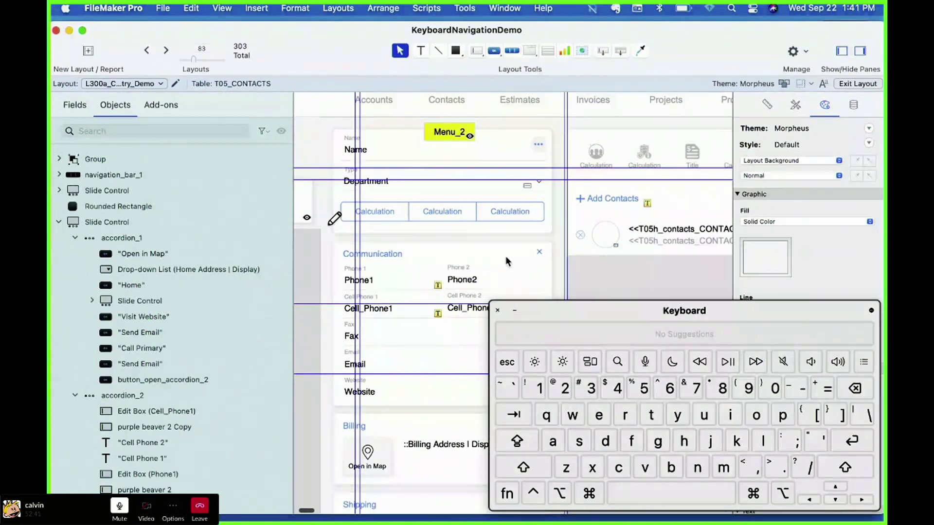
{"action": "key", "text": "super+c"}
{"action": "key", "text": "super+v"}
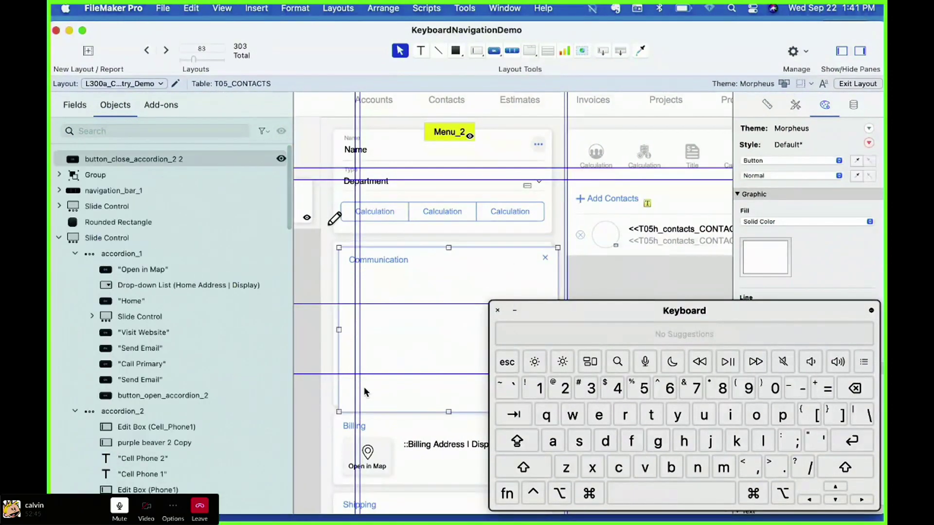
{"action": "left_click", "coordinate": [378, 289], "text": "shift"}
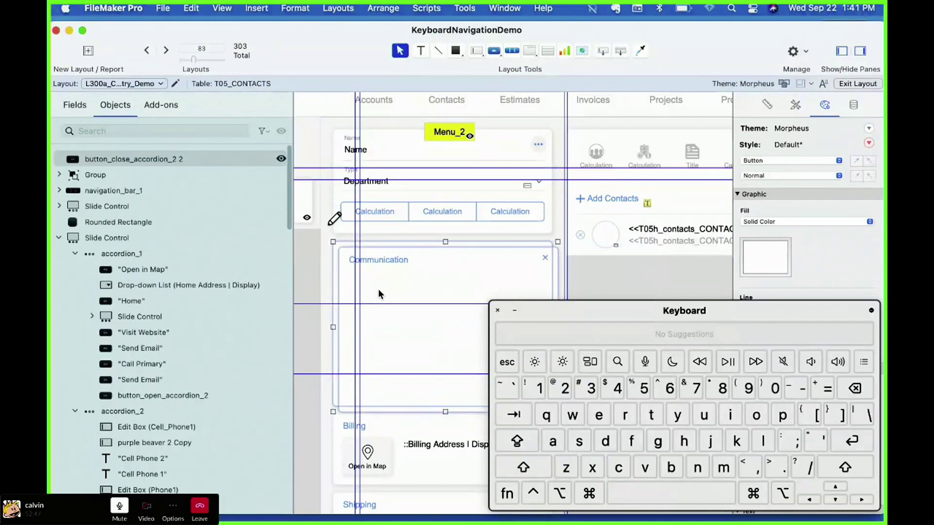
{"action": "key", "text": "super+alt+Left"}
{"action": "key", "text": "super+alt+Up"}
{"action": "left_click_drag", "start_coordinate": [594, 312], "coordinate": [654, 387]}
{"action": "left_click", "coordinate": [562, 251]}
{"action": "left_click", "coordinate": [519, 264]}
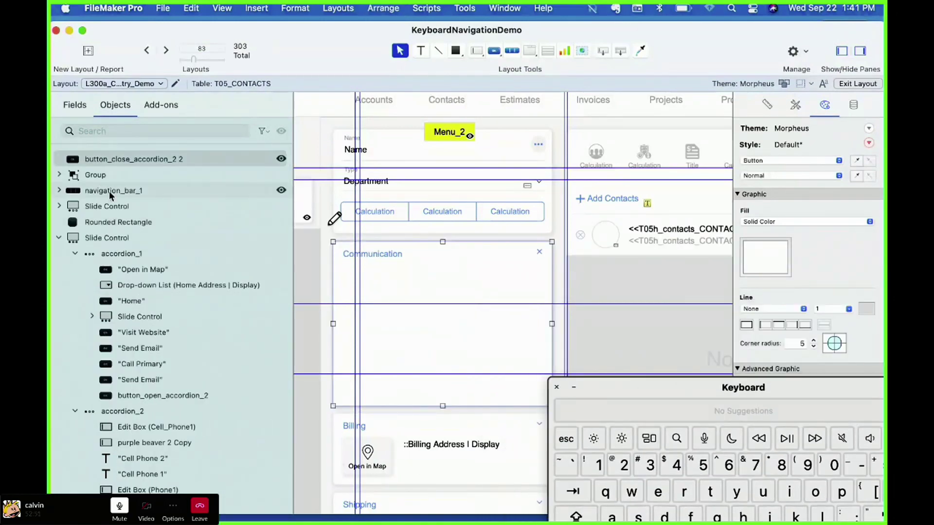
Step: Move the duplicate close button in the object order into accordion_2, directly below button_close_accordion_2
{"action": "key", "text": "Tab"}
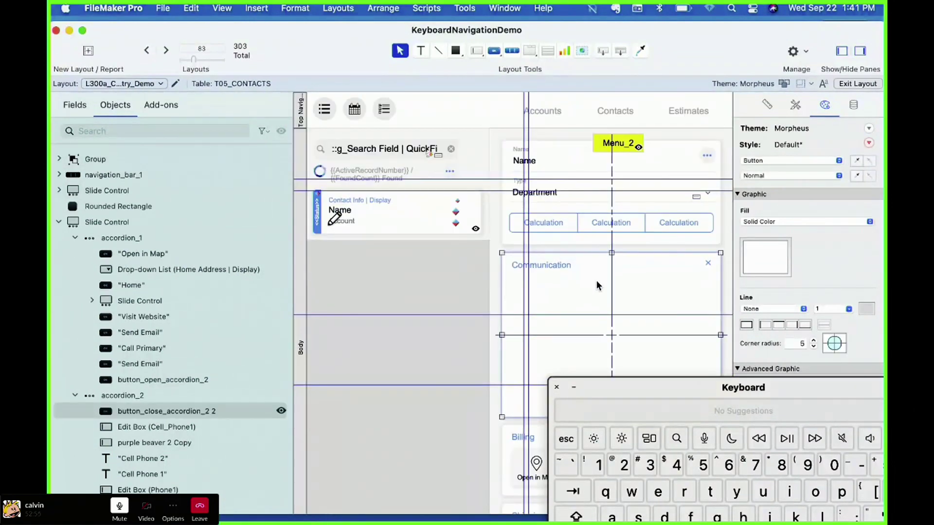
{"action": "scroll", "coordinate": [174, 416], "scroll_direction": "down", "scroll_amount": 8}
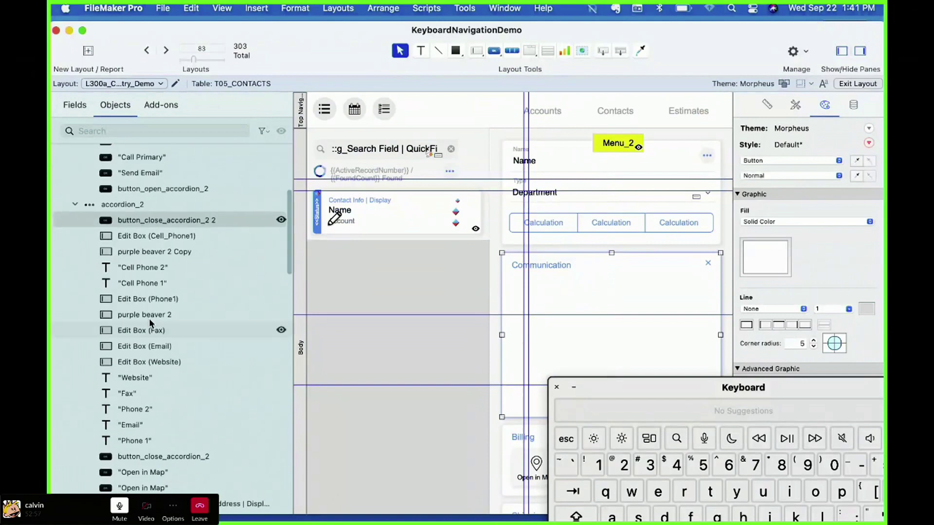
{"action": "left_click_drag", "start_coordinate": [160, 220], "coordinate": [161, 437]}
{"action": "scroll", "coordinate": [197, 430], "scroll_direction": "down", "scroll_amount": 4}
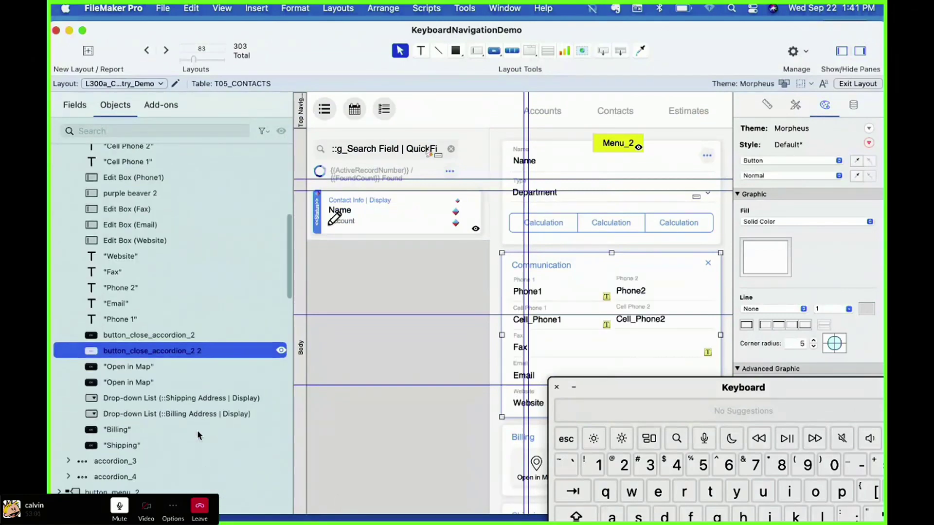
Step: Rename the duplicate close button as button_close_accordion_2_end
{"action": "double_click", "coordinate": [201, 341]}
{"action": "key", "text": "BackSpace"}
{"action": "key", "text": "BackSpace"}
{"action": "type", "text": "_"}
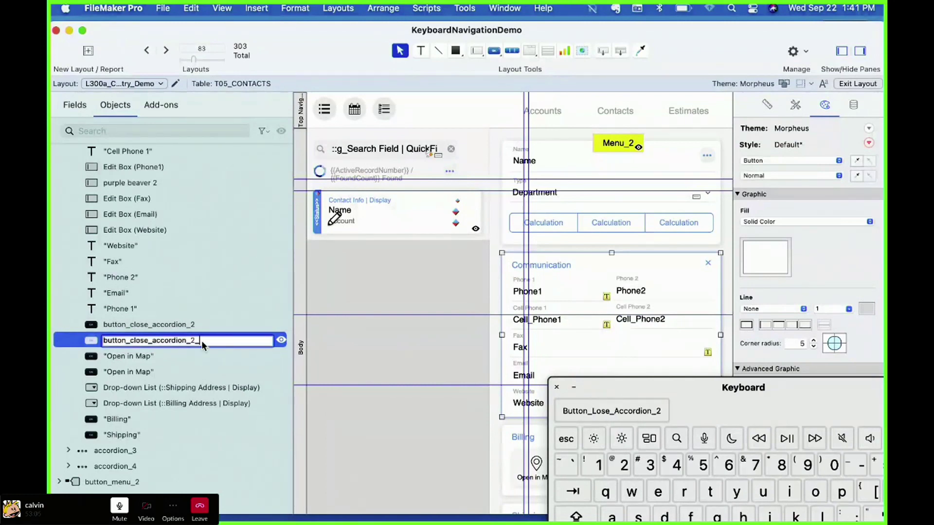
{"action": "type", "text": "e"}
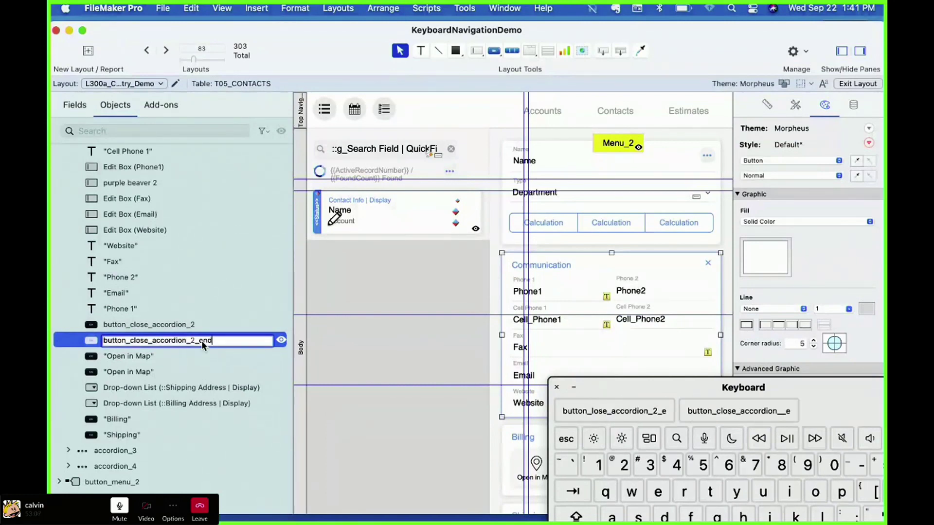
{"action": "type", "text": "nd"}
{"action": "key", "text": "Return"}
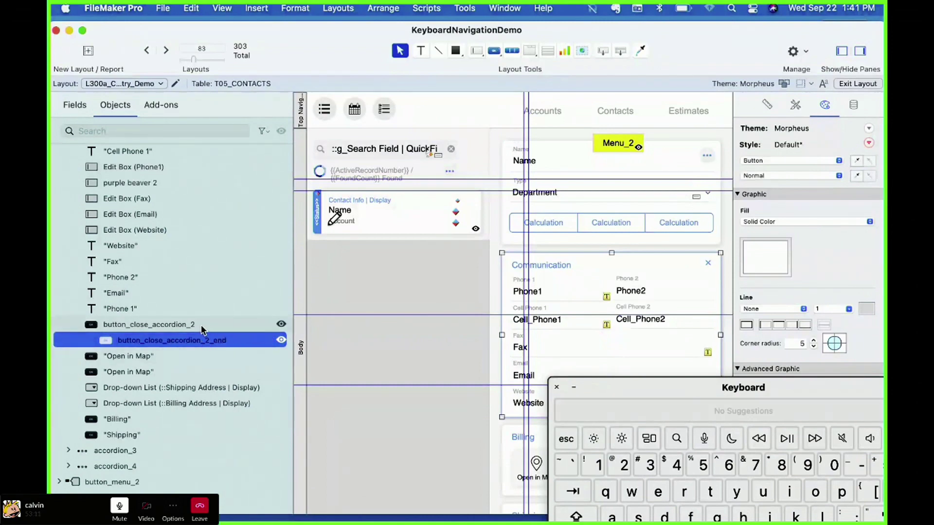
{"action": "left_click", "coordinate": [202, 327]}
{"action": "left_click", "coordinate": [206, 340]}
{"action": "scroll", "coordinate": [578, 304], "scroll_direction": "right", "scroll_amount": 5}
{"action": "scroll", "coordinate": [578, 304], "scroll_direction": "down", "scroll_amount": 2}
{"action": "double_click", "coordinate": [206, 340]}
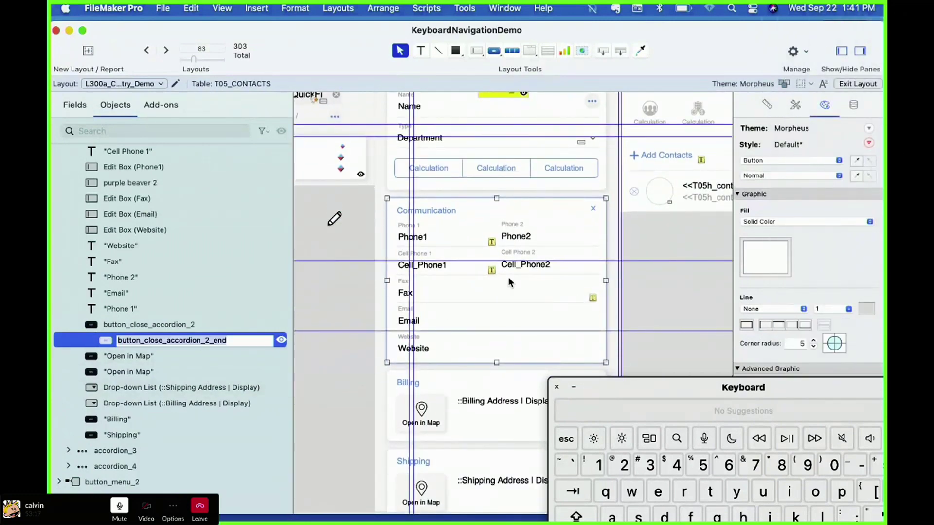
{"action": "left_click", "coordinate": [187, 372]}
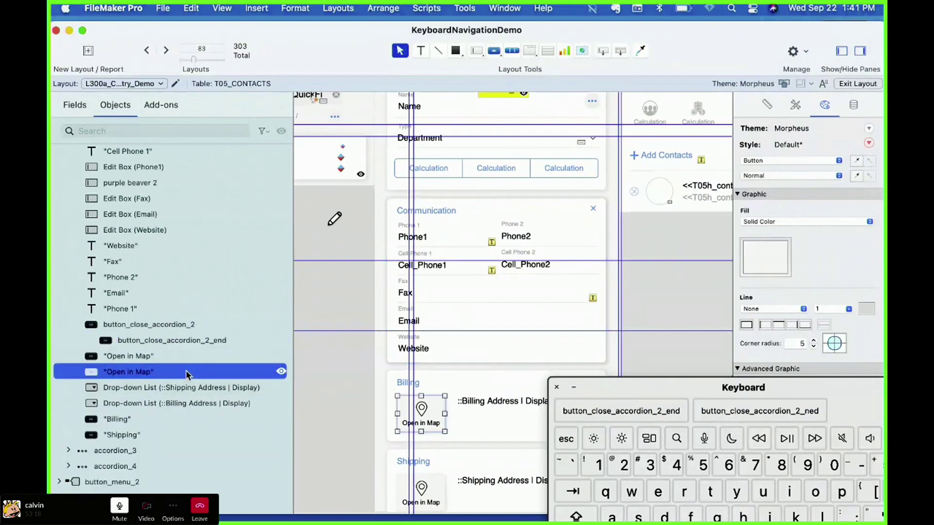
Step: Apply the Accordion Button Open style to button_close_accordion_2_end and button_close_accordion_2
{"action": "left_click", "coordinate": [178, 343]}
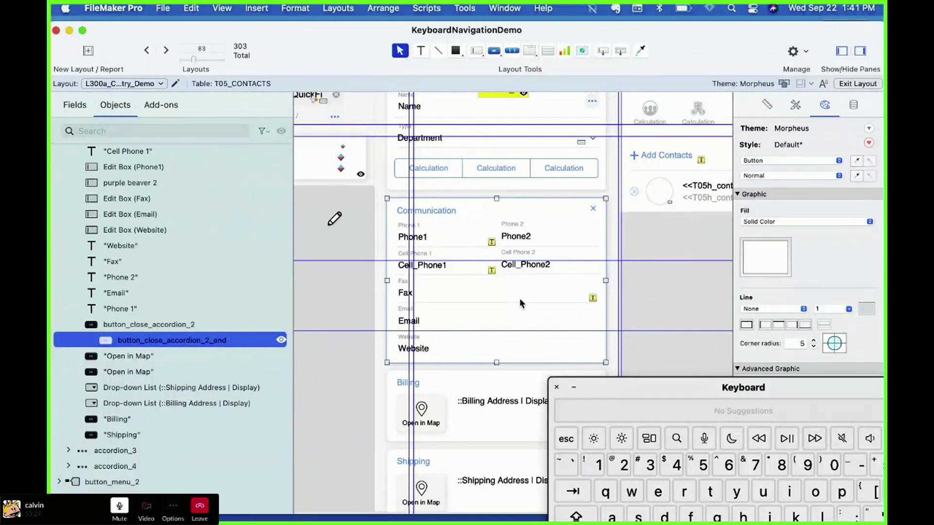
{"action": "left_click", "coordinate": [800, 108]}
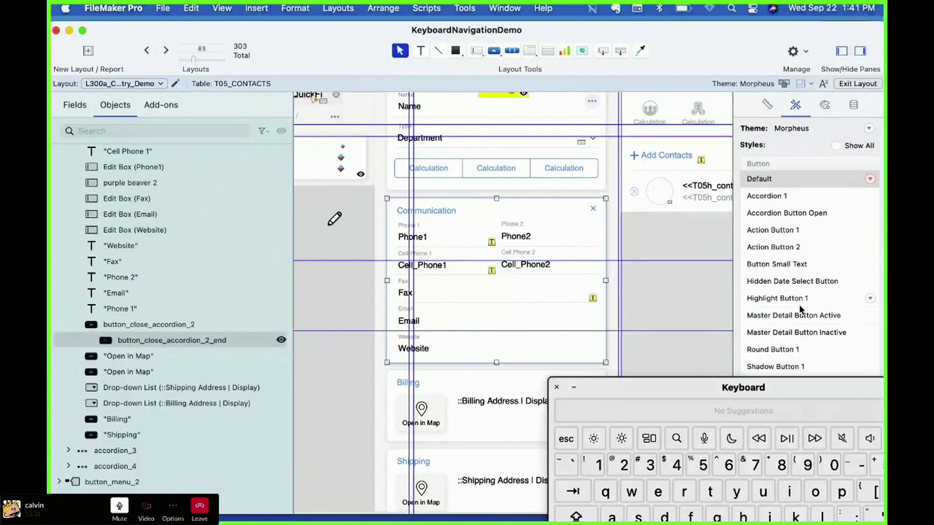
{"action": "left_click", "coordinate": [791, 215]}
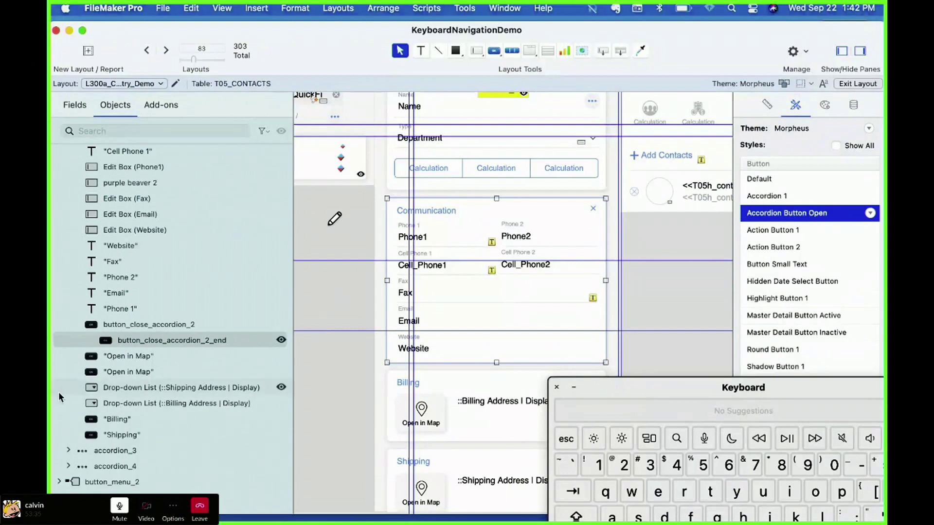
{"action": "left_click", "coordinate": [151, 330]}
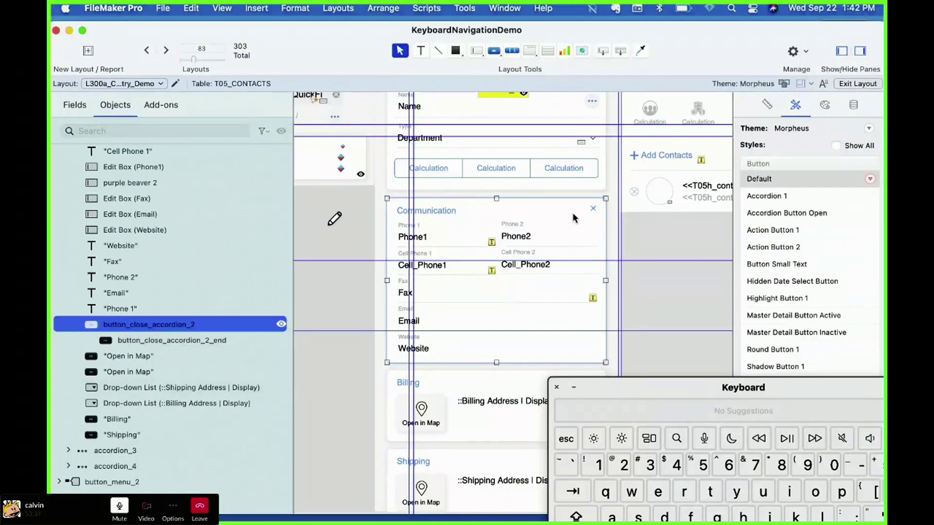
{"action": "left_click", "coordinate": [601, 227]}
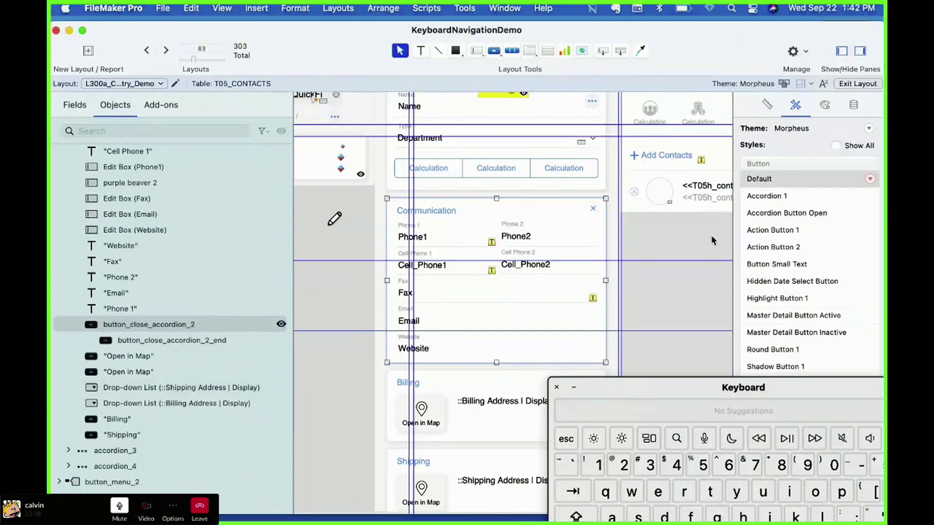
{"action": "left_click", "coordinate": [819, 212]}
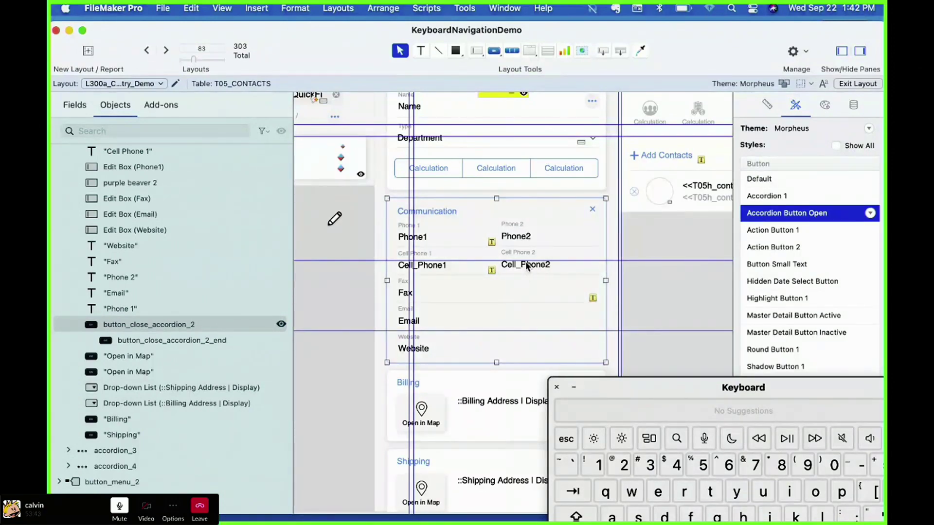
{"action": "left_click", "coordinate": [613, 233]}
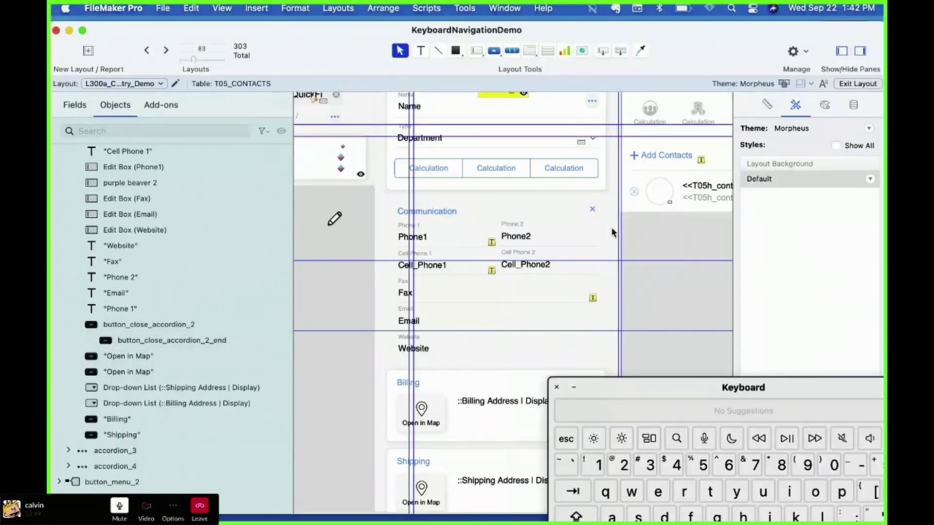
Step: Add a one-panel slide control over the Communication section, without swipe gestures or navigation dots, in the Shadow Slide Control style
{"action": "left_click", "coordinate": [495, 51]}
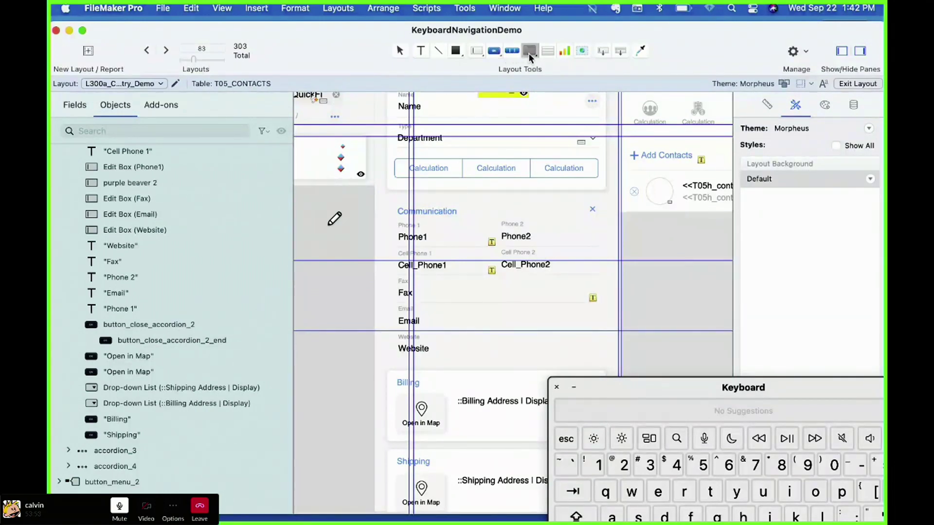
{"action": "left_click", "coordinate": [529, 52]}
{"action": "left_click", "coordinate": [534, 88]}
{"action": "left_click_drag", "start_coordinate": [421, 196], "coordinate": [468, 236]}
{"action": "left_click", "coordinate": [497, 244]}
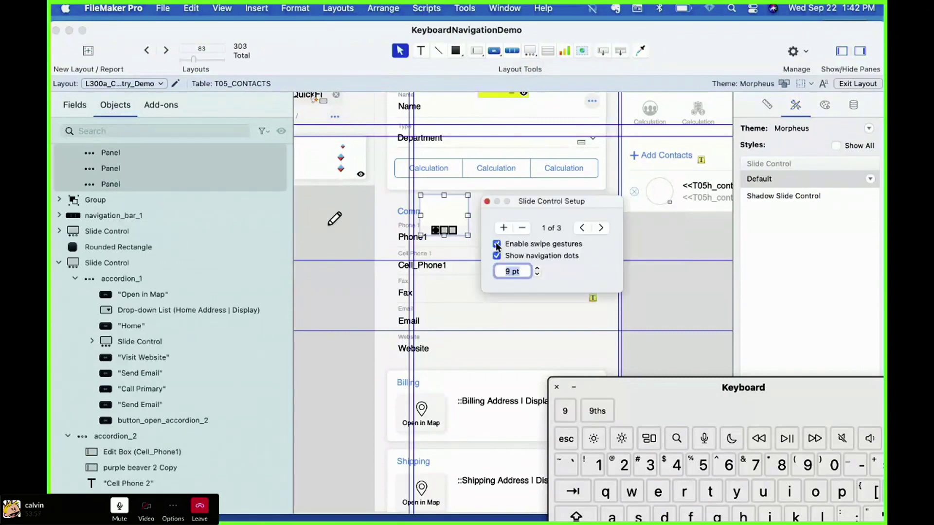
{"action": "left_click", "coordinate": [522, 228]}
{"action": "left_click", "coordinate": [522, 228]}
{"action": "left_click", "coordinate": [497, 256]}
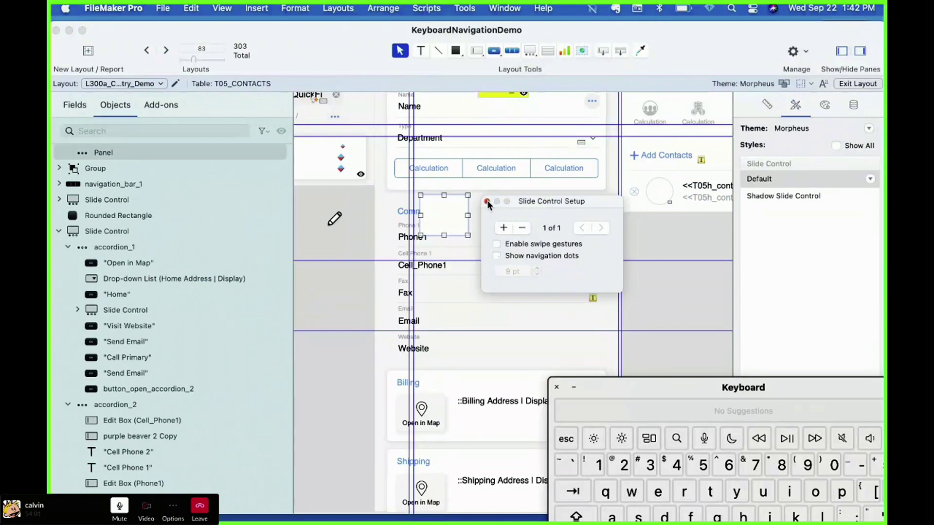
{"action": "left_click", "coordinate": [487, 201]}
{"action": "left_click", "coordinate": [813, 196]}
Step: Align the slide control to the Communication close button's left and top edges and resize it to match, 333 by 250 pt
{"action": "left_click_drag", "start_coordinate": [427, 216], "coordinate": [440, 258]}
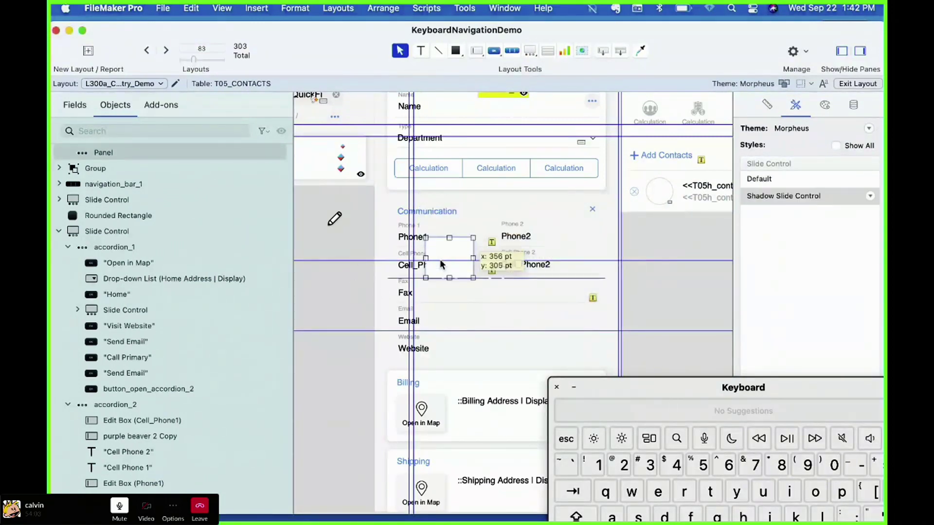
{"action": "left_click", "coordinate": [460, 209]}
{"action": "key", "text": "super+alt+Left"}
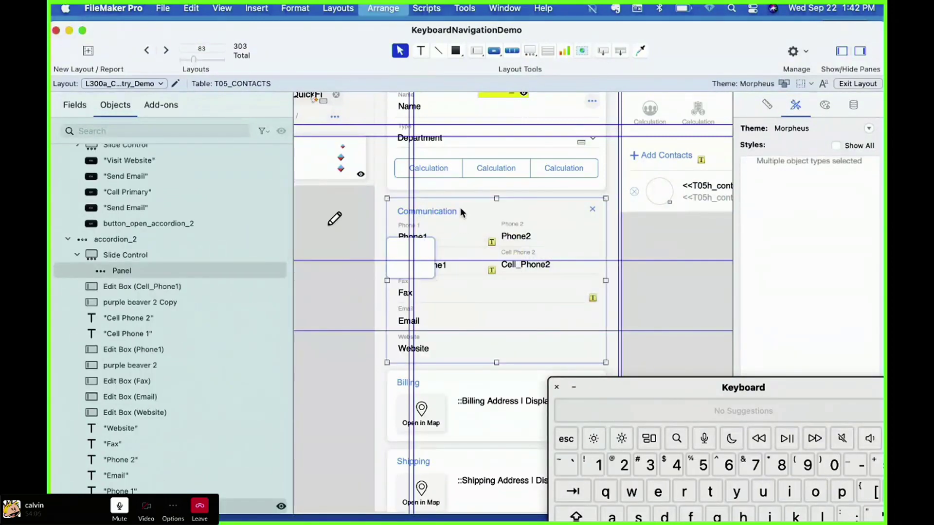
{"action": "key", "text": "super+alt+Up"}
{"action": "left_click", "coordinate": [767, 105]}
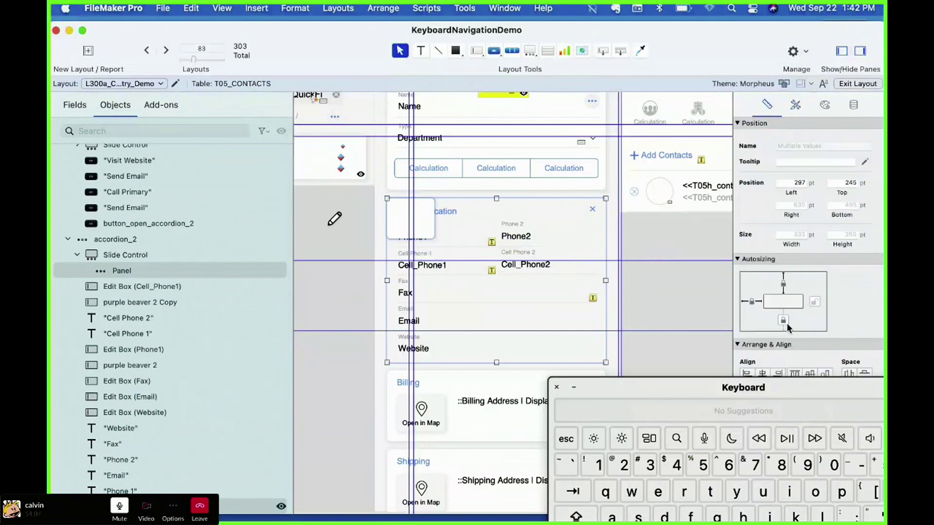
{"action": "left_click_drag", "start_coordinate": [812, 376], "coordinate": [813, 427]}
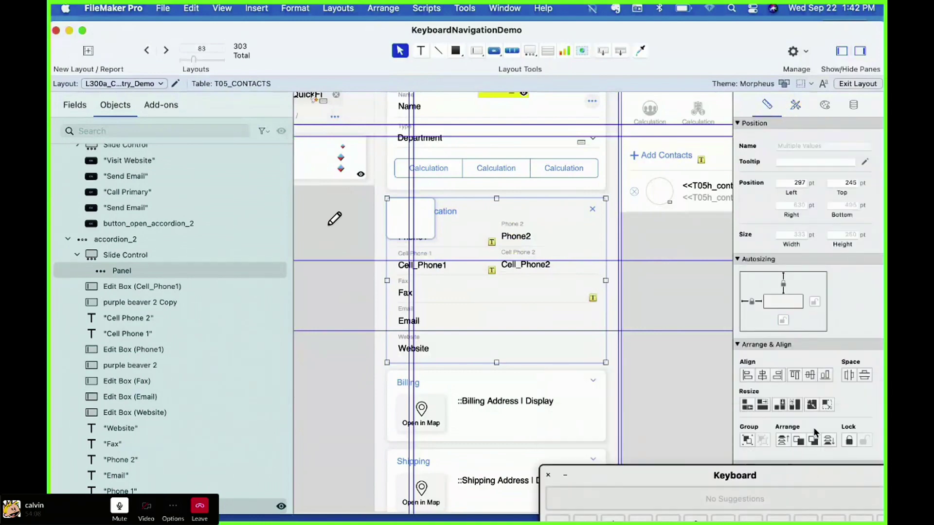
{"action": "left_click", "coordinate": [829, 406]}
Step: Send the Communication slide control to the back, behind the section's fields and buttons
{"action": "left_click", "coordinate": [611, 274]}
{"action": "left_click", "coordinate": [556, 282]}
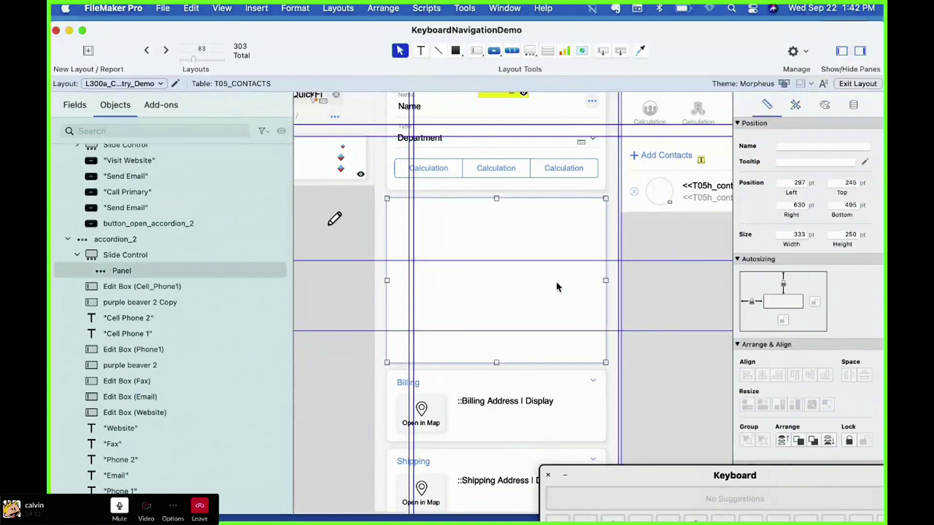
{"action": "left_click", "coordinate": [383, 9]}
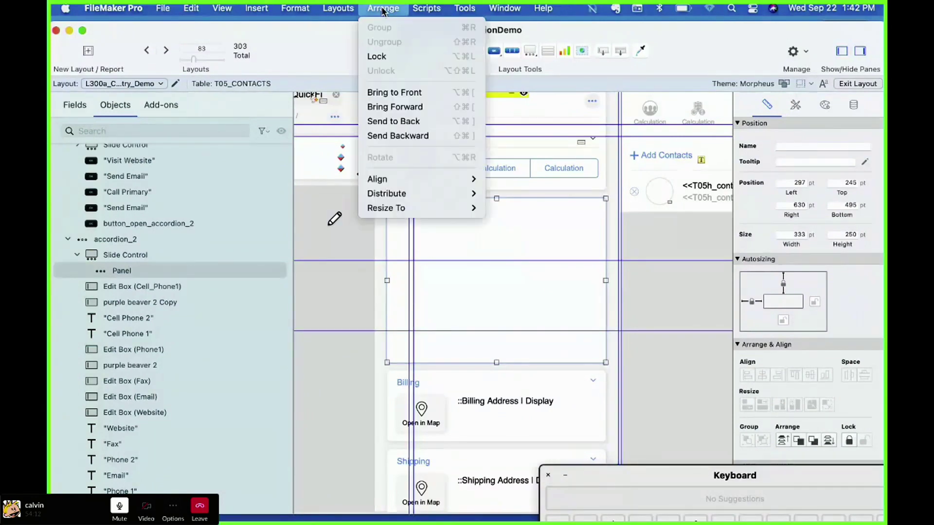
{"action": "left_click", "coordinate": [398, 120]}
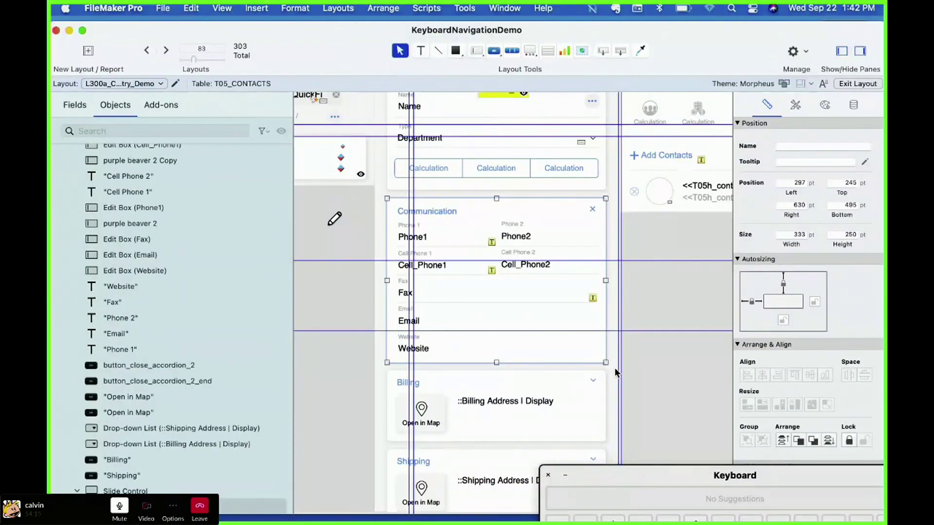
Step: Move the Communication fields, labels and both close buttons into the slide control's panel
{"action": "left_click_drag", "start_coordinate": [618, 367], "coordinate": [413, 290]}
{"action": "left_click_drag", "start_coordinate": [617, 371], "coordinate": [368, 206]}
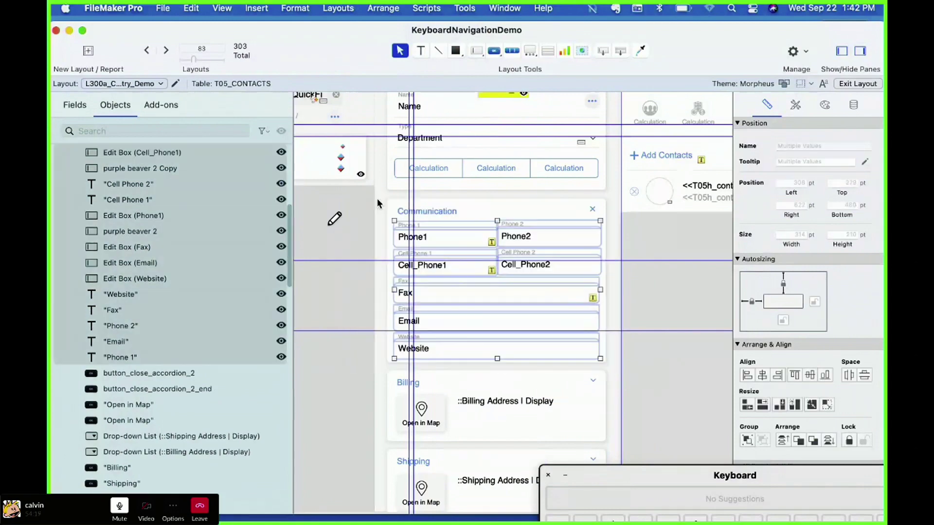
{"action": "left_click", "coordinate": [211, 391], "text": "shift"}
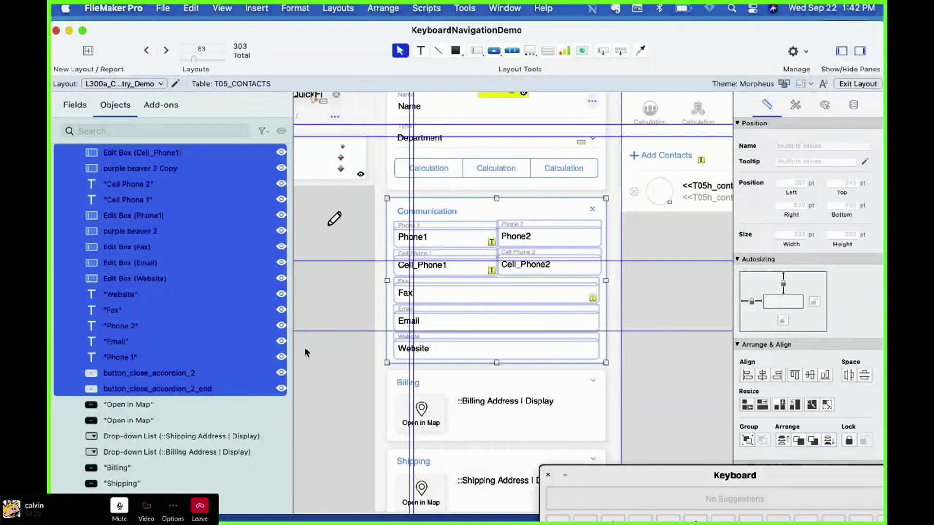
{"action": "left_click", "coordinate": [518, 243]}
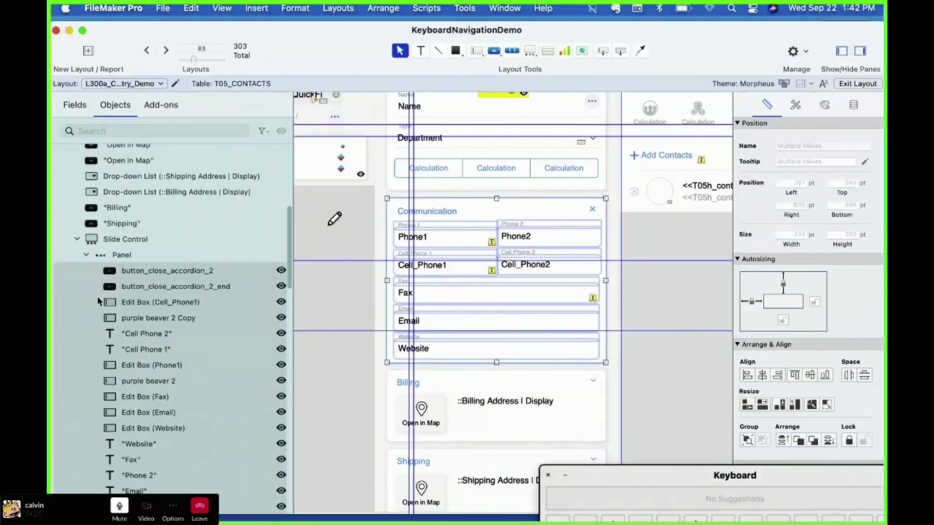
{"action": "left_click", "coordinate": [135, 255]}
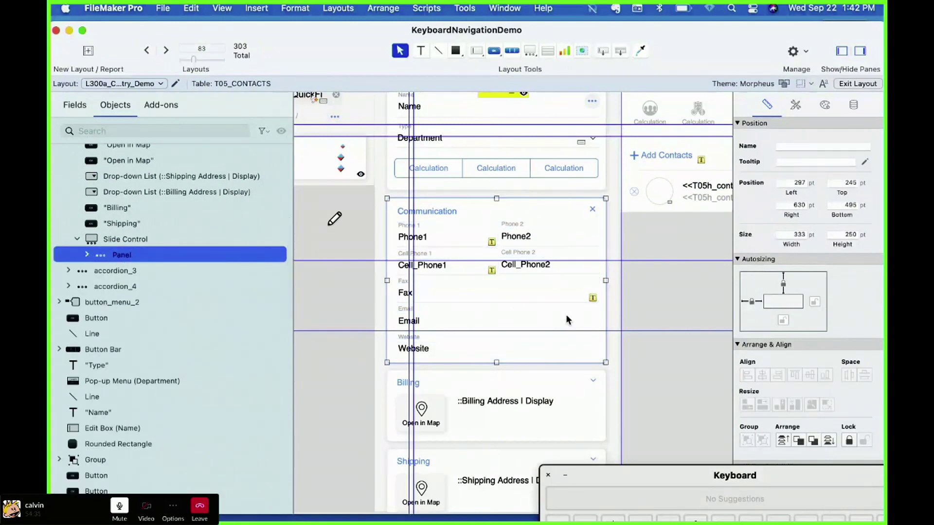
Step: Move button_close_accordion_2 and button_close_accordion_2_end below all fields and labels in the slide control panel's object order
{"action": "left_click", "coordinate": [542, 216]}
{"action": "left_click", "coordinate": [210, 323], "text": "shift"}
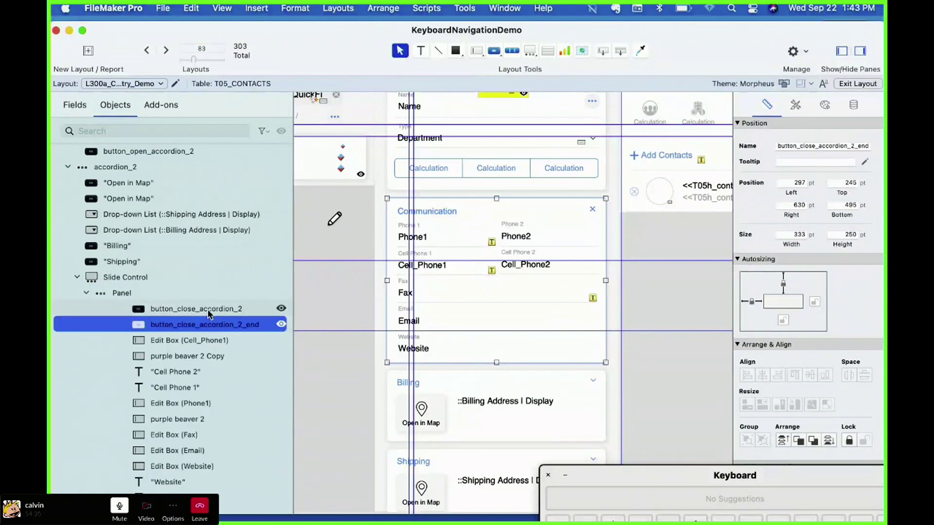
{"action": "scroll", "coordinate": [214, 262], "scroll_direction": "down", "scroll_amount": 4}
{"action": "left_click_drag", "start_coordinate": [208, 227], "coordinate": [208, 428]}
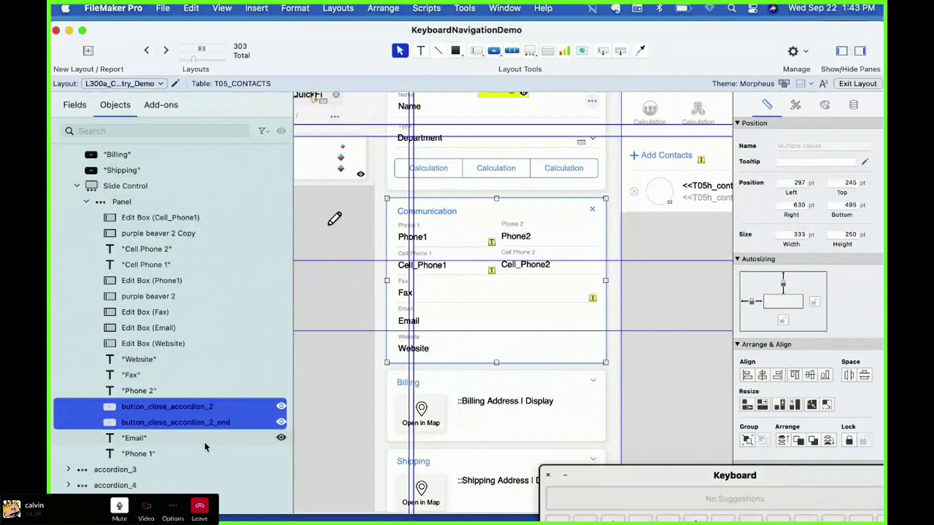
{"action": "left_click_drag", "start_coordinate": [163, 474], "coordinate": [157, 463]}
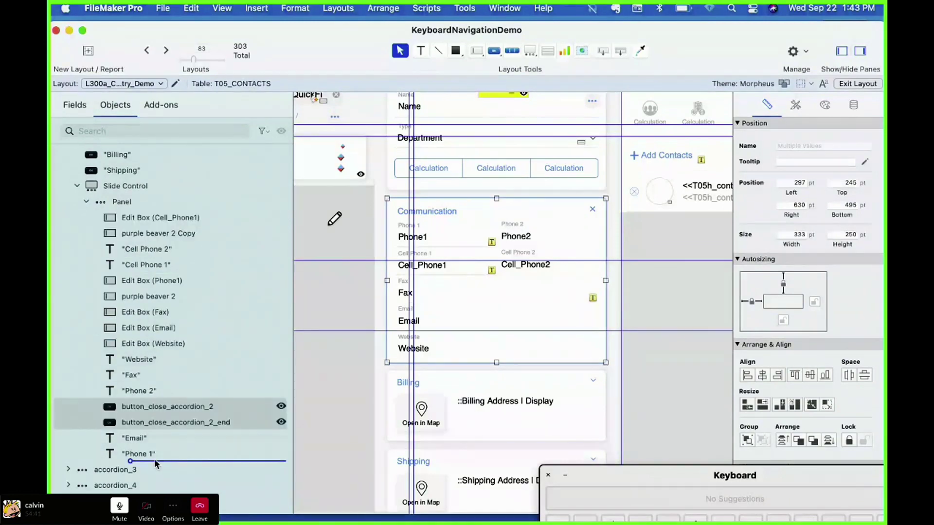
Step: Shrink button_close_accordion_2_end from its top edge to about 42 pt high, exposing it along the Communication section's lower edge
{"action": "left_click", "coordinate": [214, 423]}
{"action": "left_click", "coordinate": [214, 453]}
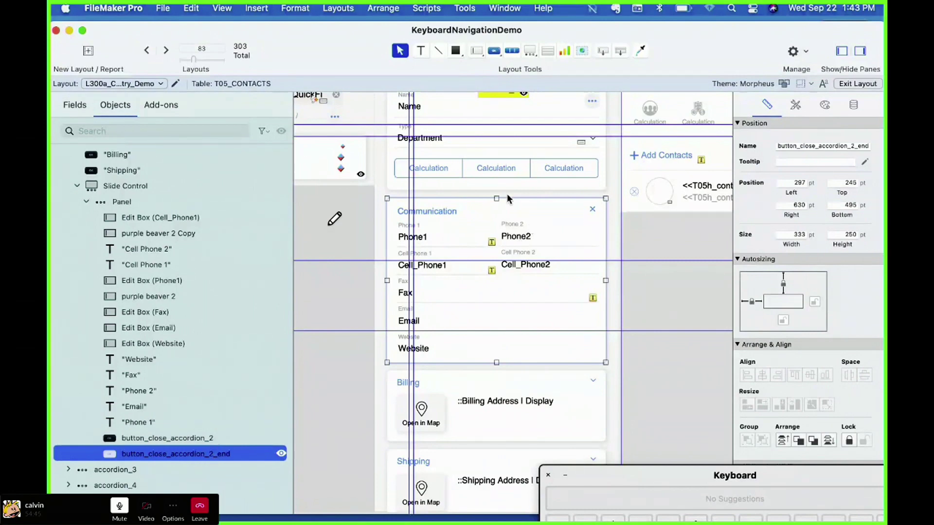
{"action": "left_click_drag", "start_coordinate": [497, 199], "coordinate": [498, 335]}
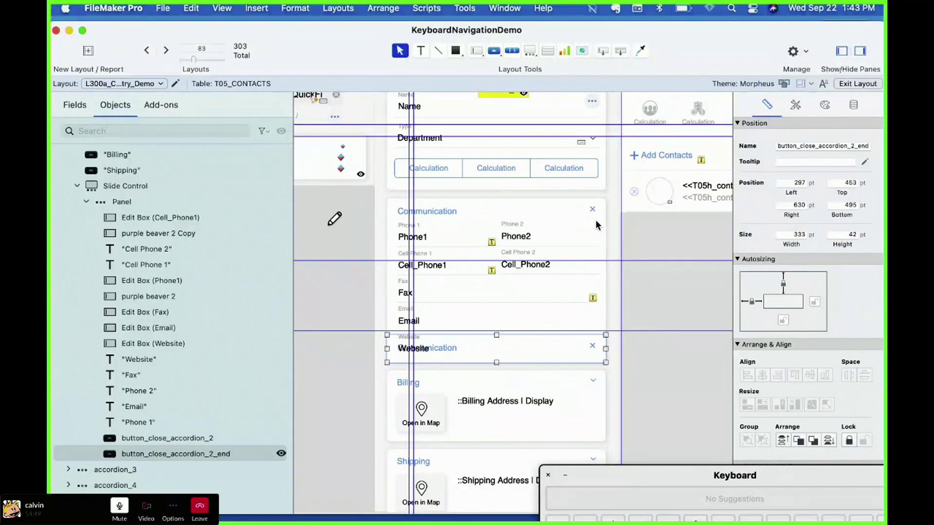
Step: Give button_close_accordion_2_end position 17 in the layout's tab order, directly after the Website field
{"action": "left_click", "coordinate": [338, 8]}
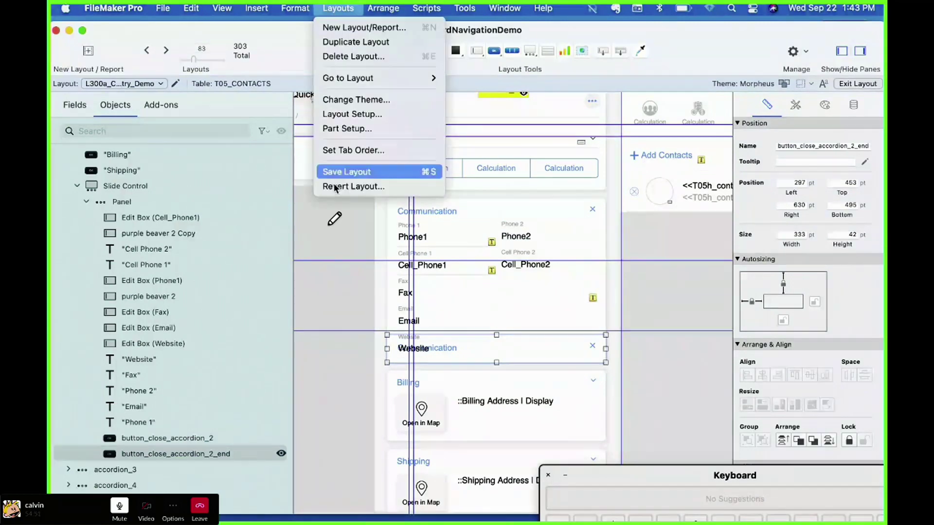
{"action": "left_click", "coordinate": [339, 155]}
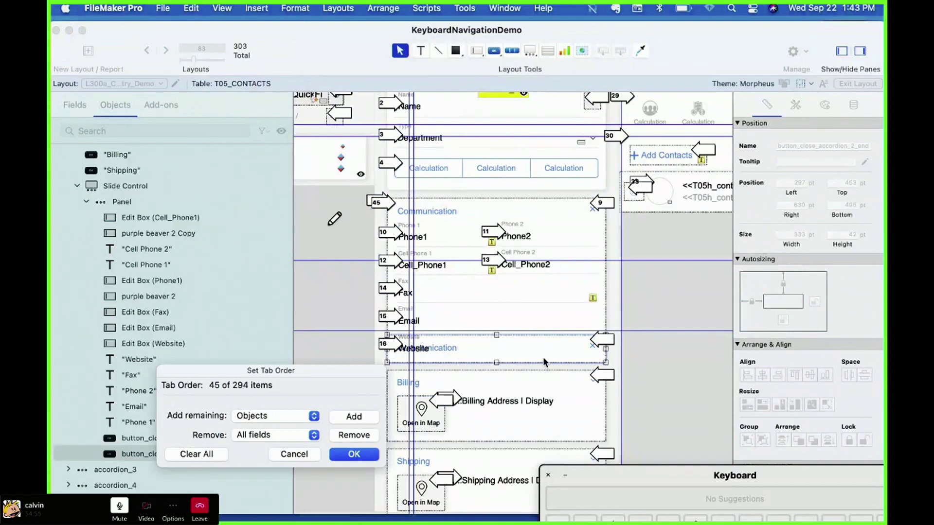
{"action": "left_click", "coordinate": [605, 343]}
{"action": "type", "text": "17"}
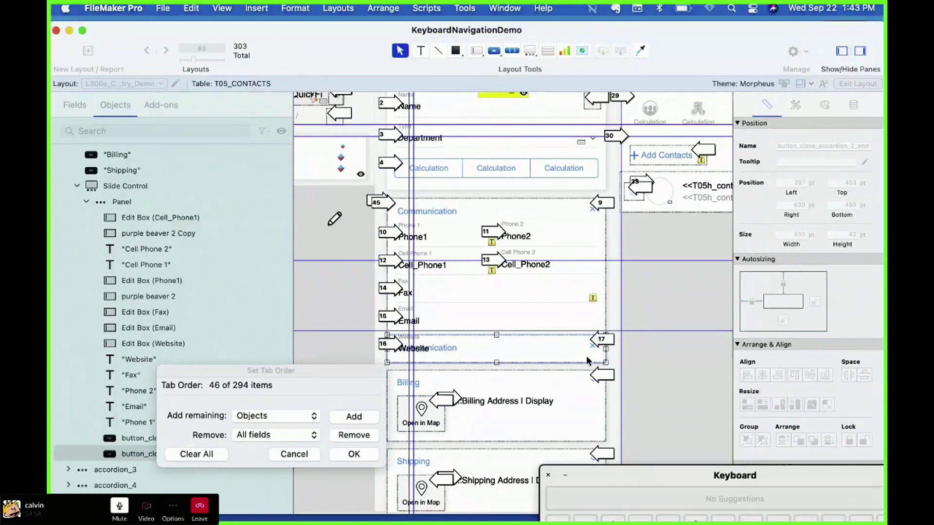
{"action": "left_click", "coordinate": [361, 454]}
Step: Resize button_close_accordion_2_end to match the full-size close button's width and height, and return to Browse mode
{"action": "left_click", "coordinate": [603, 266], "text": "shift"}
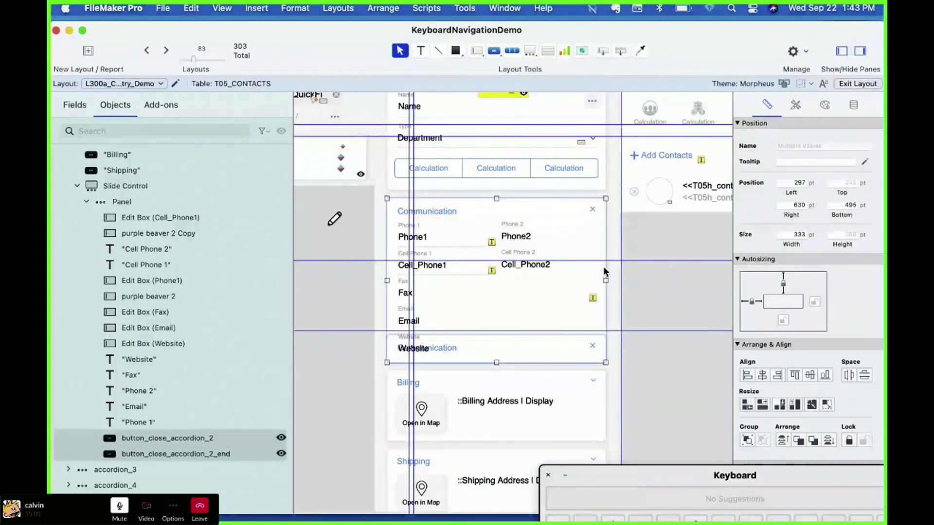
{"action": "left_click", "coordinate": [828, 405]}
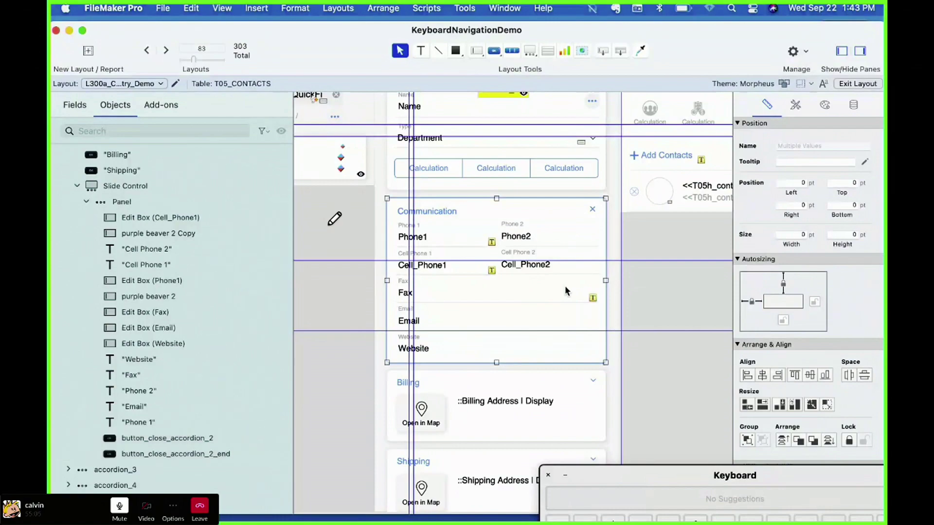
{"action": "key", "text": "super+b"}
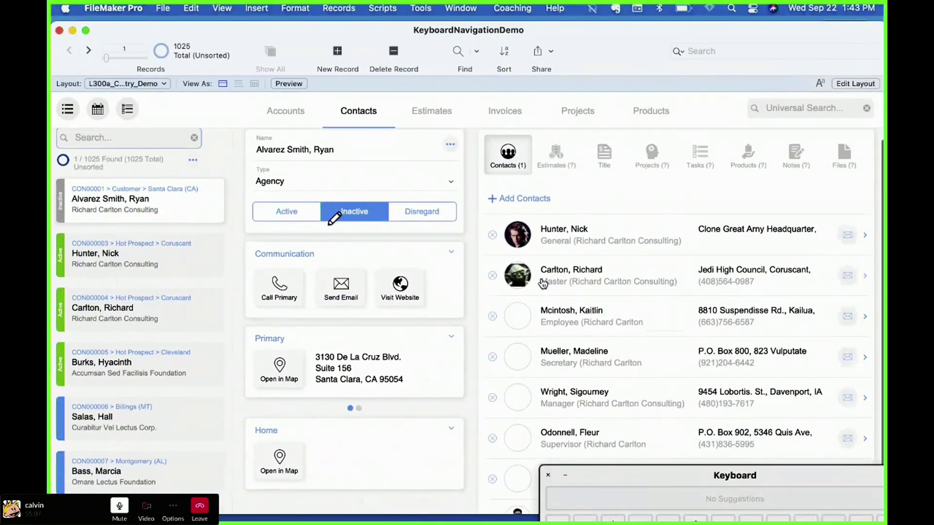
Step: Using keyboard navigation, set the contact's status to Active and expand the Communication accordion
{"action": "key", "text": "Tab"}
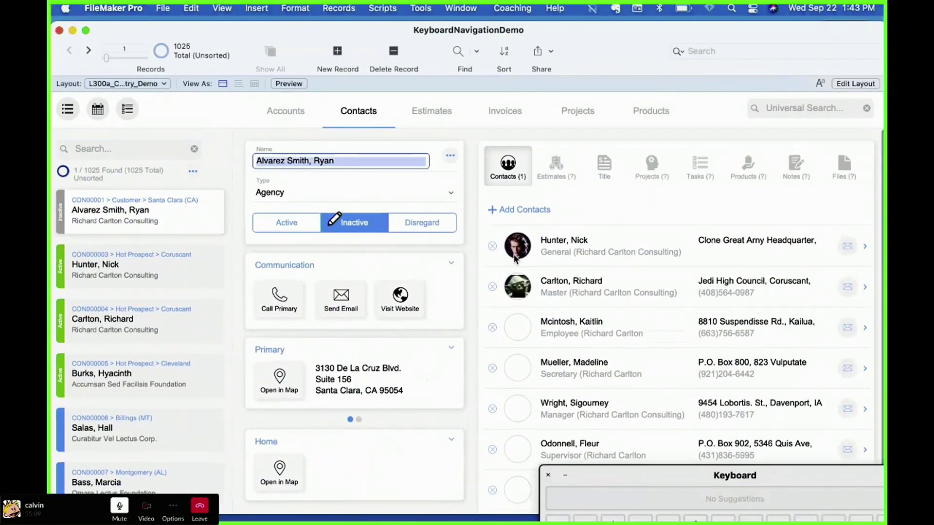
{"action": "key", "text": "Tab"}
{"action": "key", "text": "Tab"}
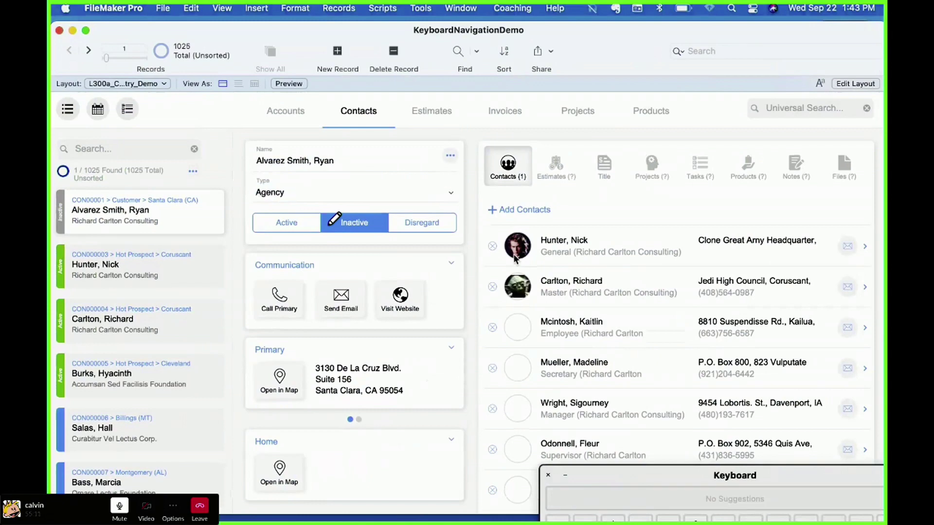
{"action": "key", "text": "Left"}
{"action": "key", "text": "Tab"}
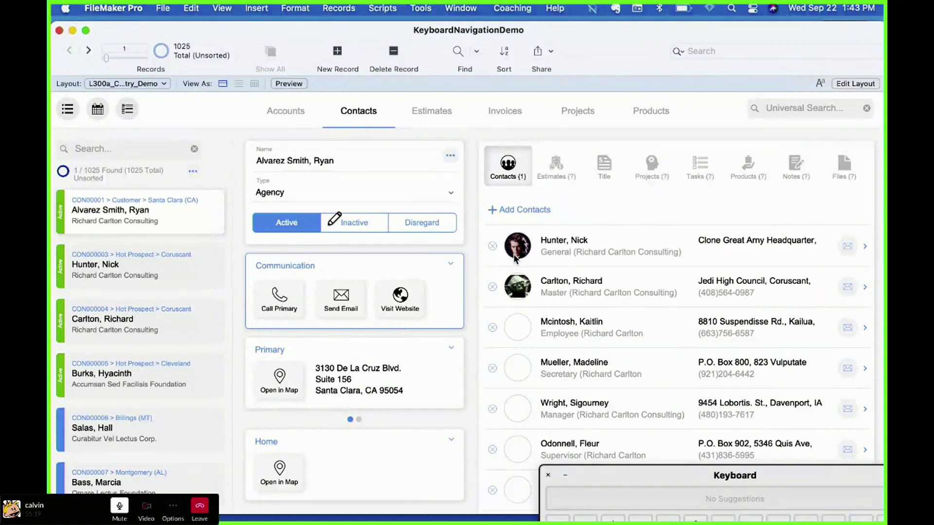
{"action": "left_click_drag", "start_coordinate": [778, 480], "coordinate": [728, 322]}
{"action": "key", "text": "space"}
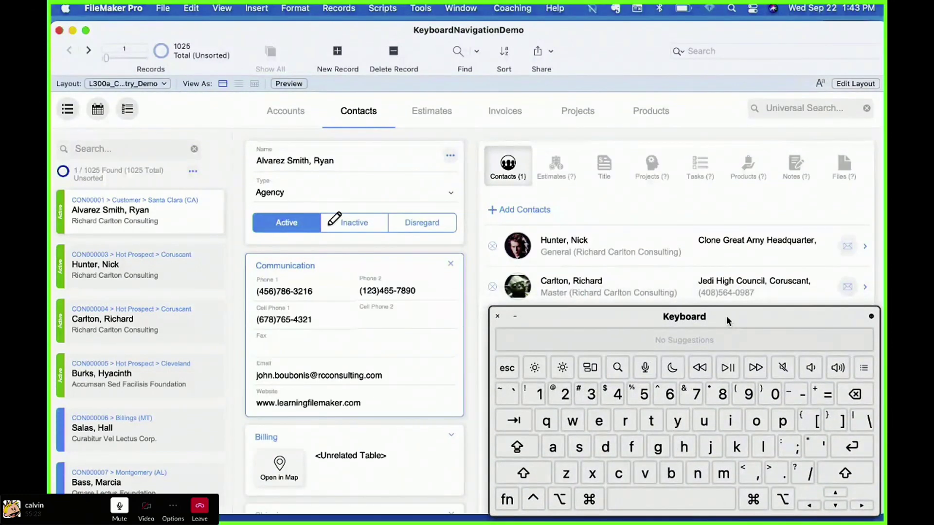
Step: Test keyboard navigation through the Communication fields to the ending close button, toggling the accordion and leaving it collapsed
{"action": "key", "text": "Tab"}
{"action": "key", "text": "Tab"}
{"action": "key", "text": "Tab"}
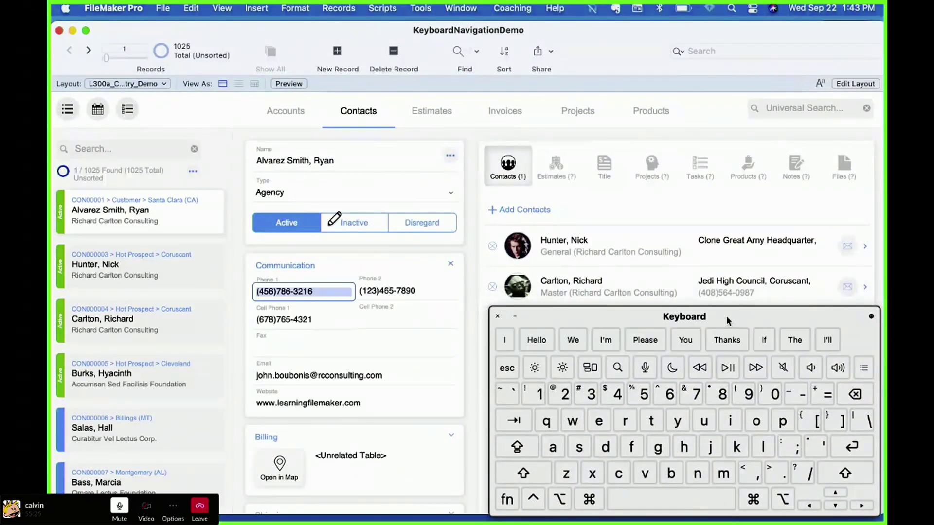
{"action": "key", "text": "Tab"}
{"action": "key", "text": "Tab"}
{"action": "key", "text": "Tab"}
{"action": "key", "text": "Tab"}
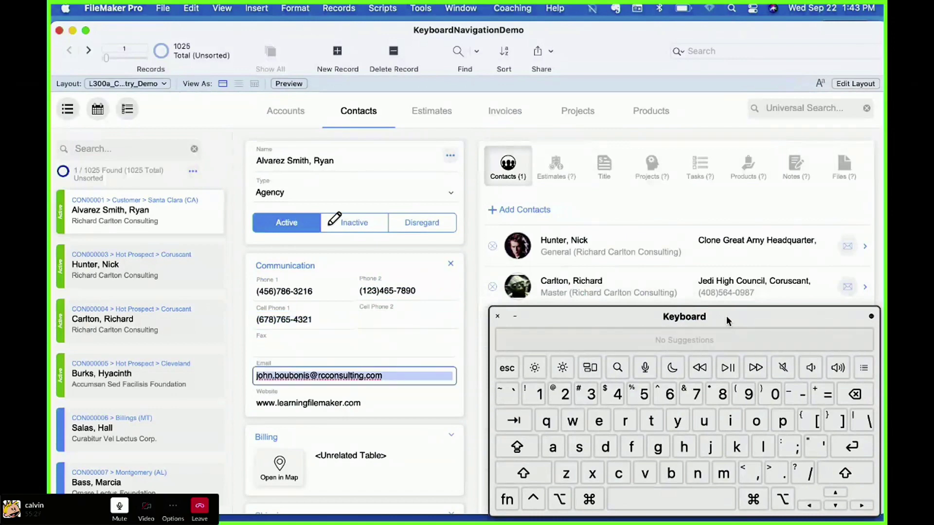
{"action": "key", "text": "Escape"}
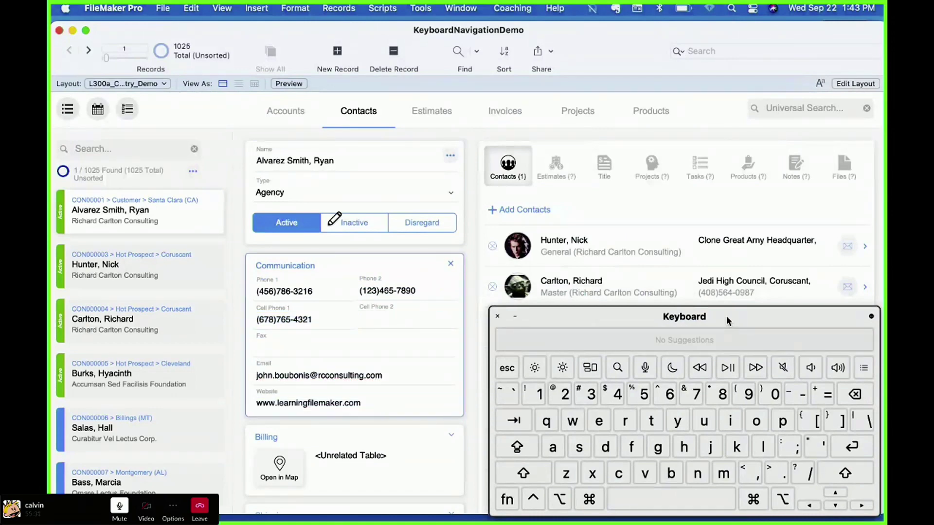
{"action": "key", "text": "space"}
{"action": "key", "text": "space"}
{"action": "key", "text": "space"}
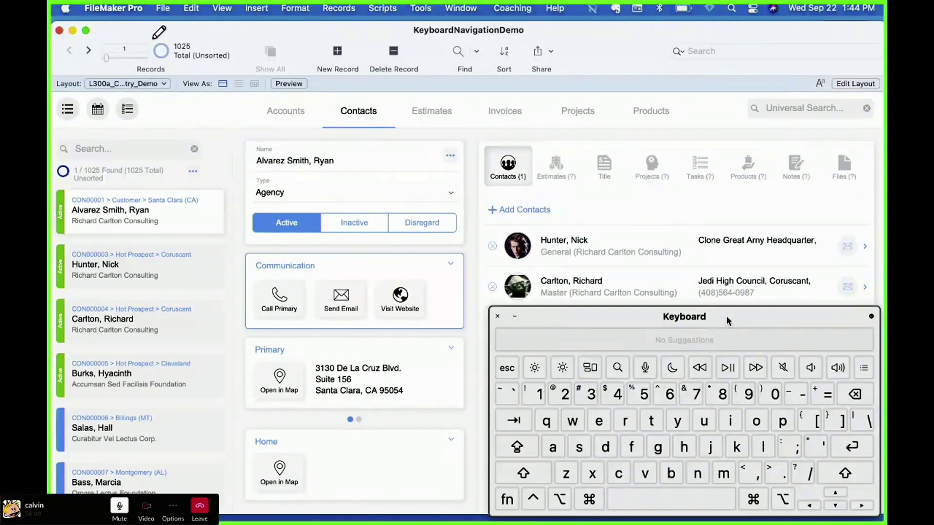
{"action": "left_click", "coordinate": [28, 19]}
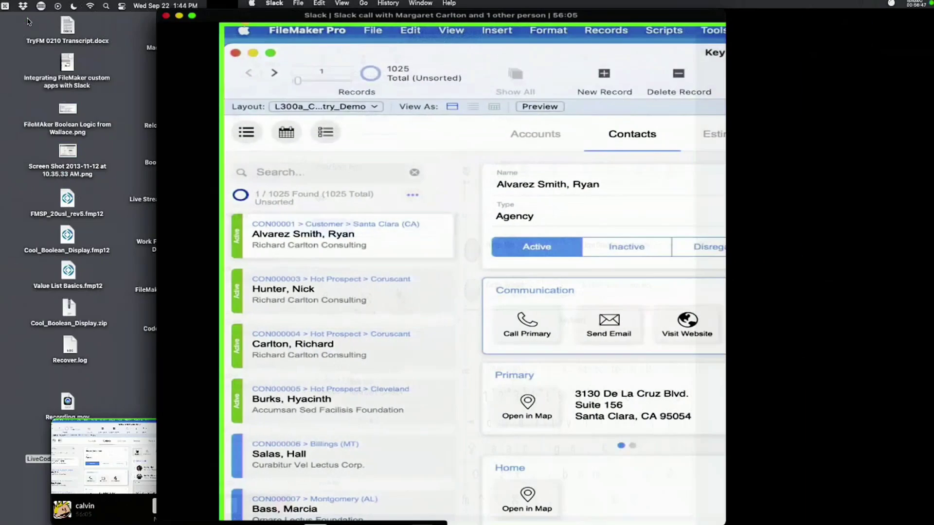
{"action": "left_click_drag", "start_coordinate": [649, 524], "coordinate": [931, 524]}
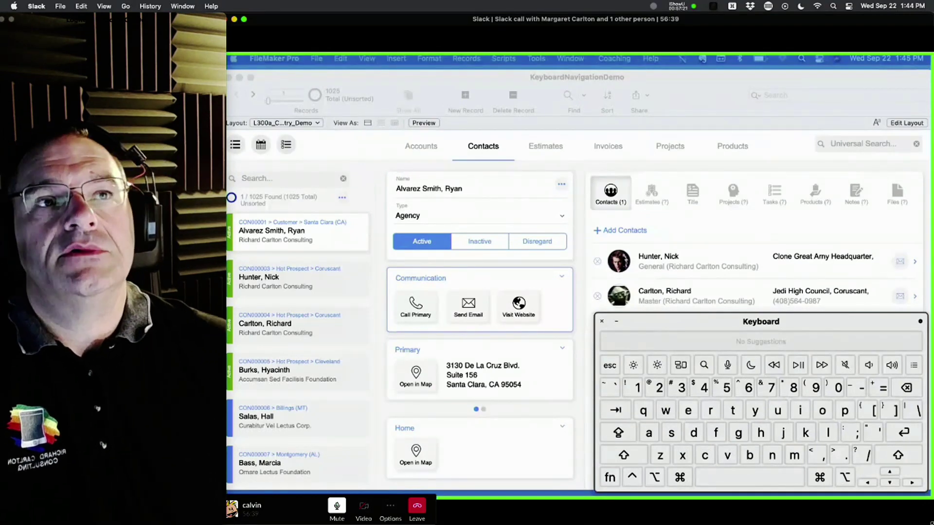
{"action": "mouse_move", "coordinate": [693, 95]}
{"action": "left_mouse_down"}
{"action": "mouse_move", "coordinate": [687, 88]}
{"action": "mouse_move", "coordinate": [697, 92]}
{"action": "left_mouse_up"}
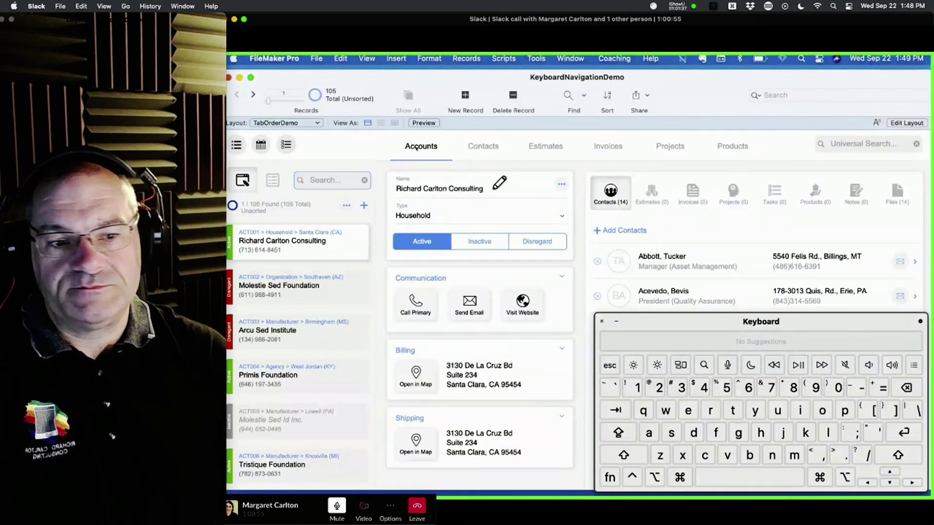
{"action": "left_click", "coordinate": [244, 19]}
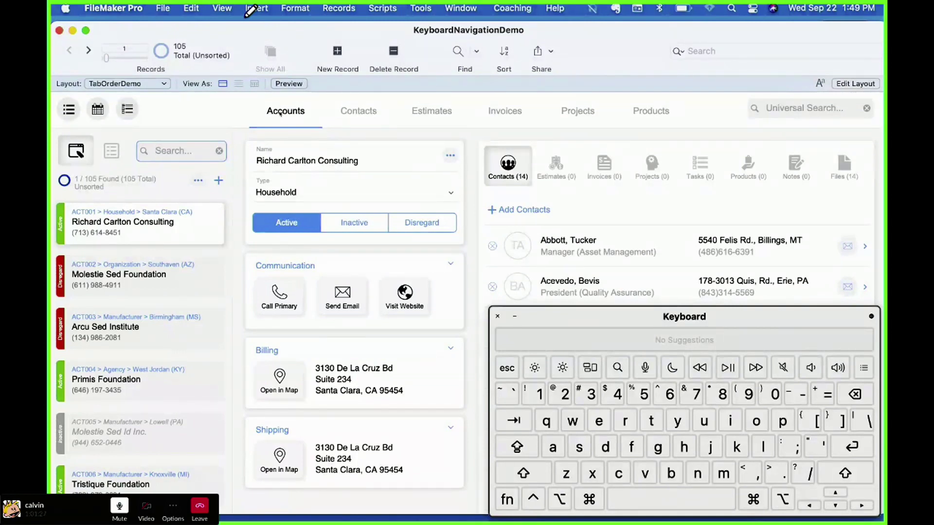
Step: Compare the original Accounts data entry layout and its related-record views with TabOrderDemo, ending on TabOrderDemo
{"action": "key", "text": "super+1"}
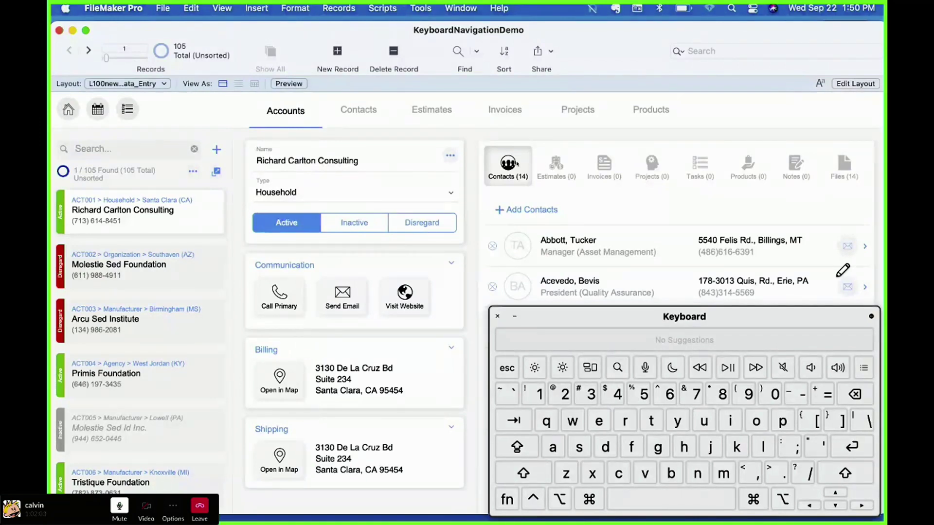
{"action": "left_click", "coordinate": [557, 177]}
{"action": "left_click", "coordinate": [508, 165]}
{"action": "left_click", "coordinate": [281, 121]}
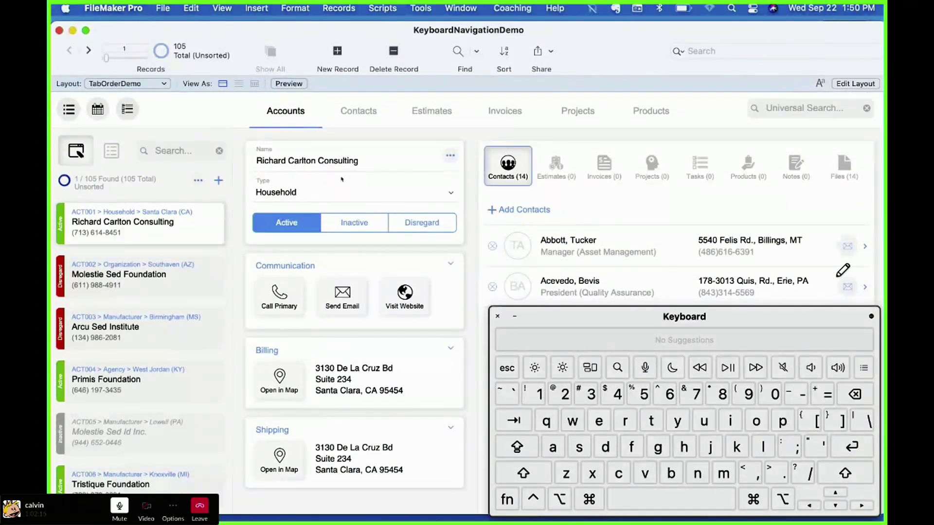
{"action": "left_click", "coordinate": [298, 114]}
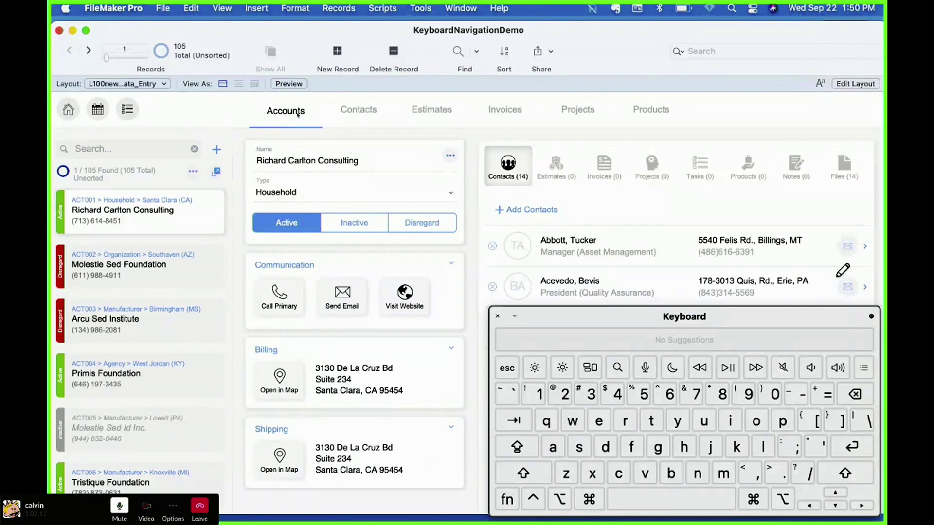
{"action": "left_click", "coordinate": [298, 115]}
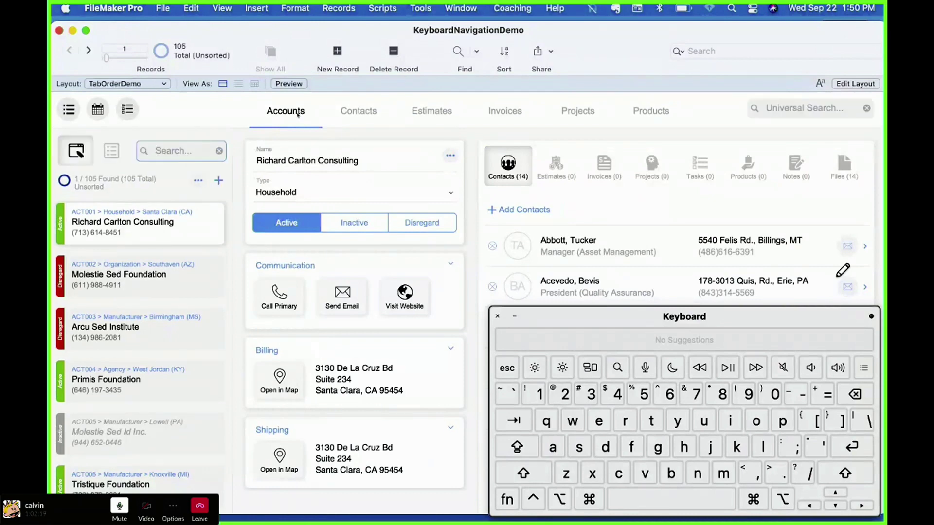
Step: Test keyboard navigation across the related-record views, switching to Estimates and back to Contacts, and move focus into the contacts portal
{"action": "key", "text": "Tab"}
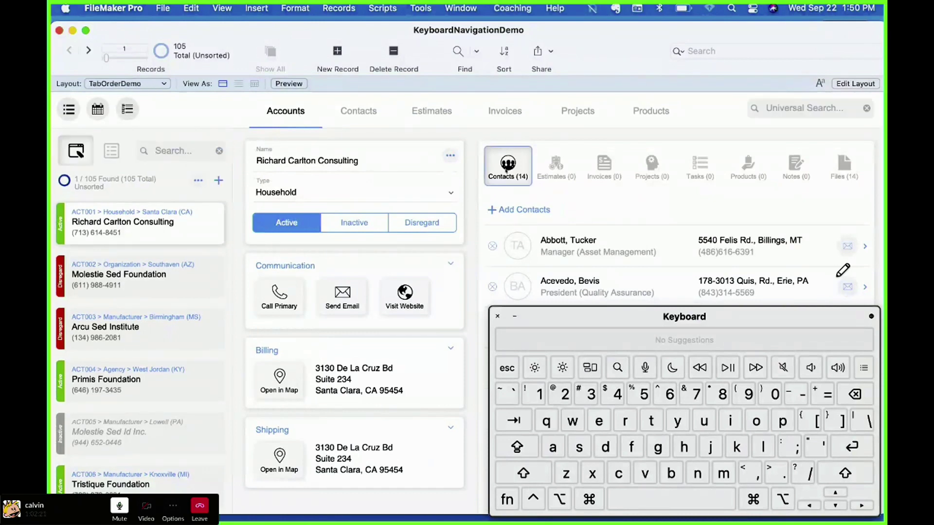
{"action": "key", "text": "Right"}
{"action": "key", "text": "Right"}
{"action": "key", "text": "Right"}
{"action": "key", "text": "Right"}
{"action": "key", "text": "Right"}
{"action": "key", "text": "Right"}
{"action": "key", "text": "Left"}
{"action": "key", "text": "Left"}
{"action": "key", "text": "Left"}
{"action": "key", "text": "Left"}
{"action": "key", "text": "Left"}
{"action": "key", "text": "Return"}
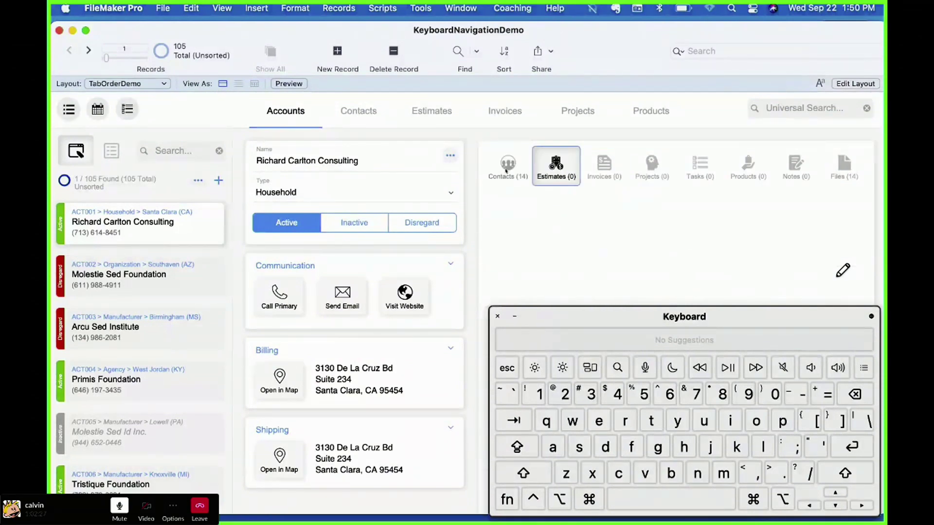
{"action": "key", "text": "Return"}
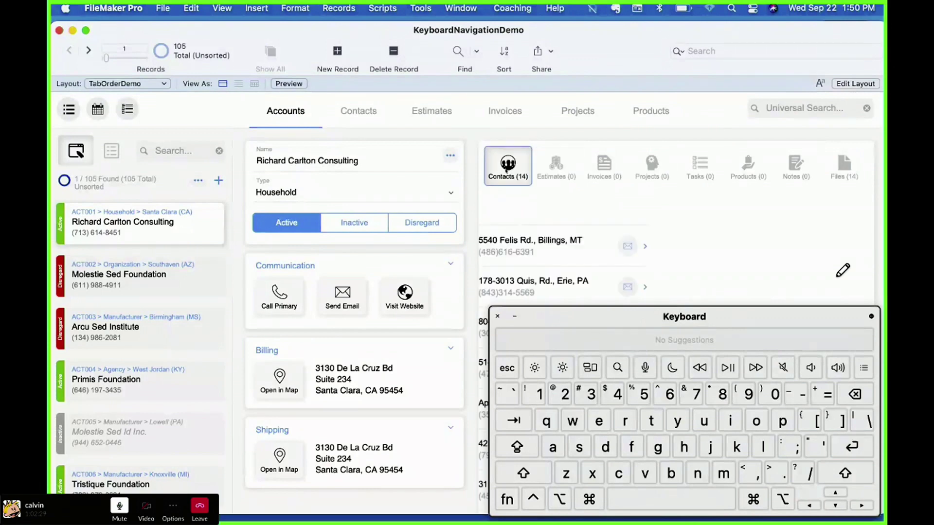
{"action": "key", "text": "Tab"}
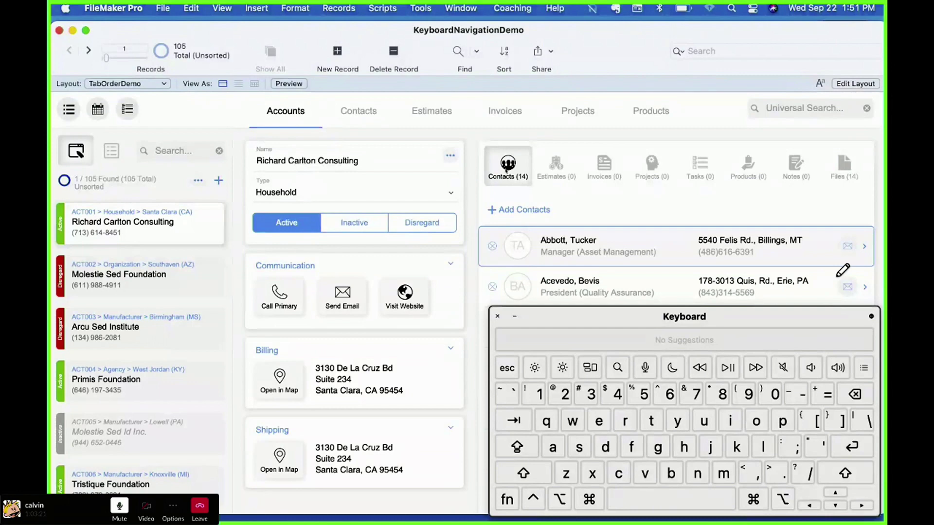
Step: Reduce the full-size Slack call window, put away the webcam window, and switch to the local FileMaker Pro
{"action": "mouse_move", "coordinate": [159, 4]}
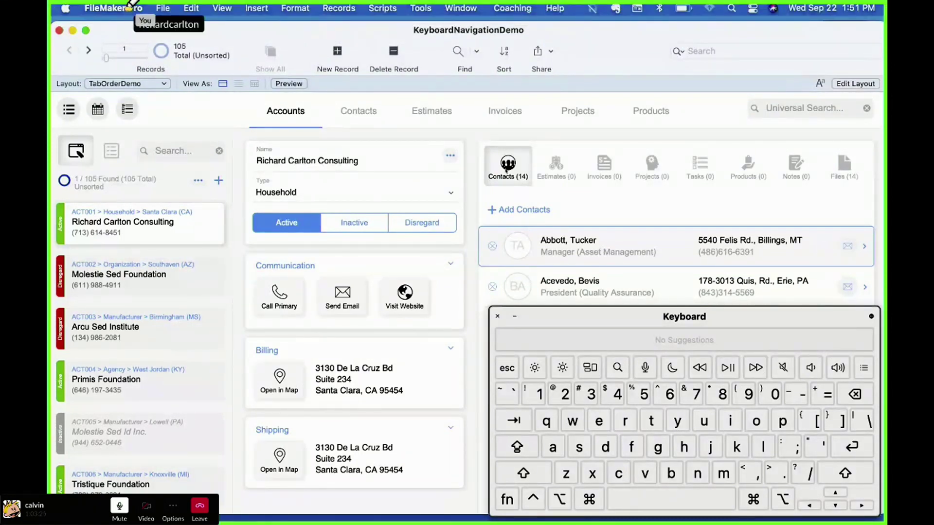
{"action": "mouse_move", "coordinate": [88, 5]}
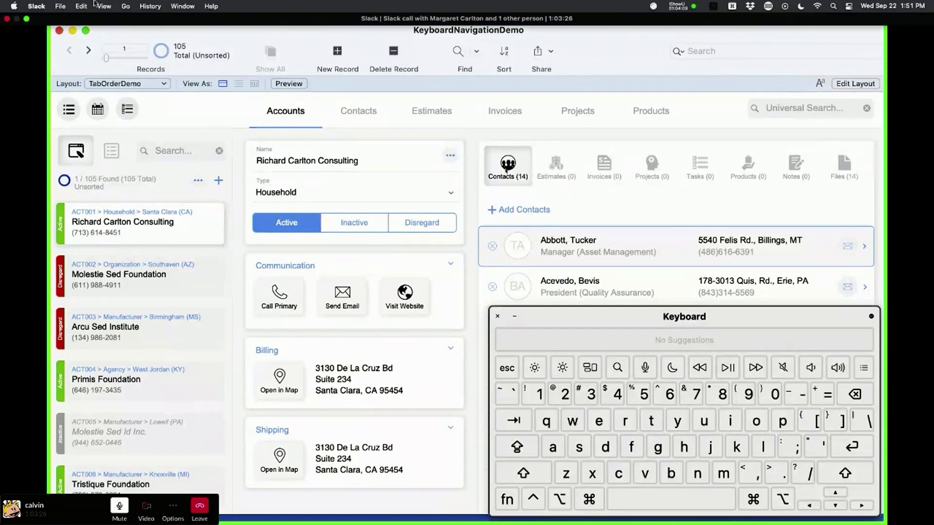
{"action": "left_click", "coordinate": [27, 19]}
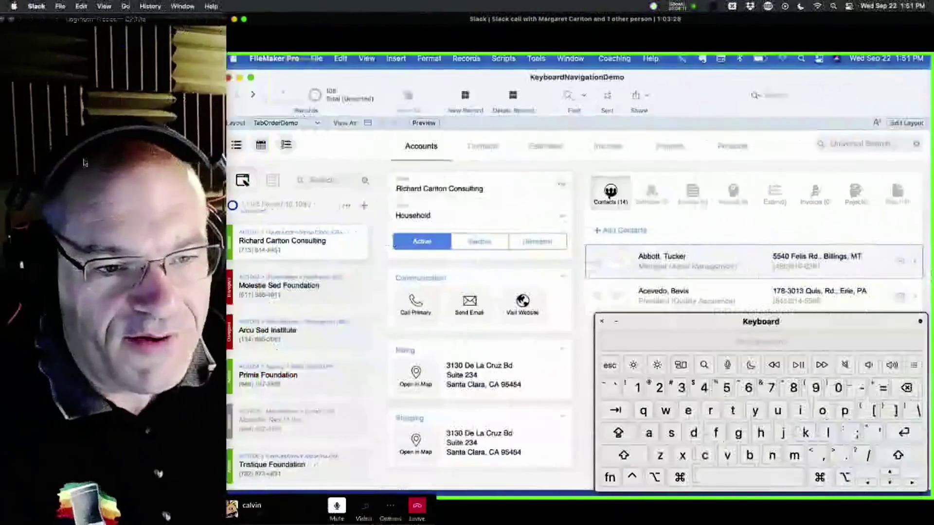
{"action": "left_click", "coordinate": [25, 25]}
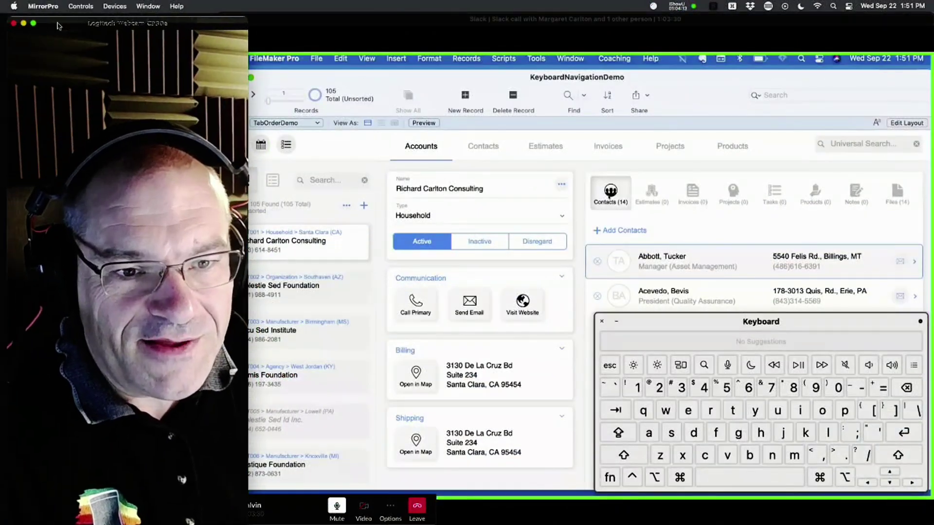
{"action": "left_click", "coordinate": [24, 23]}
{"action": "left_click", "coordinate": [20, 105]}
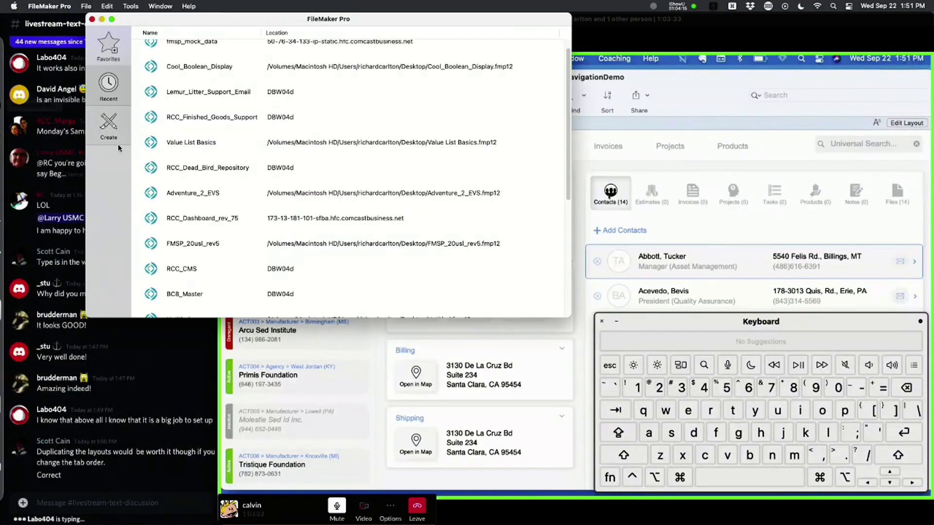
Step: Open Training Docs through the recent file RCC_Dashboard_rev_75 and show the USATS Pilot Training Required Materials record in detail view
{"action": "scroll", "coordinate": [234, 133], "scroll_direction": "up", "scroll_amount": 1}
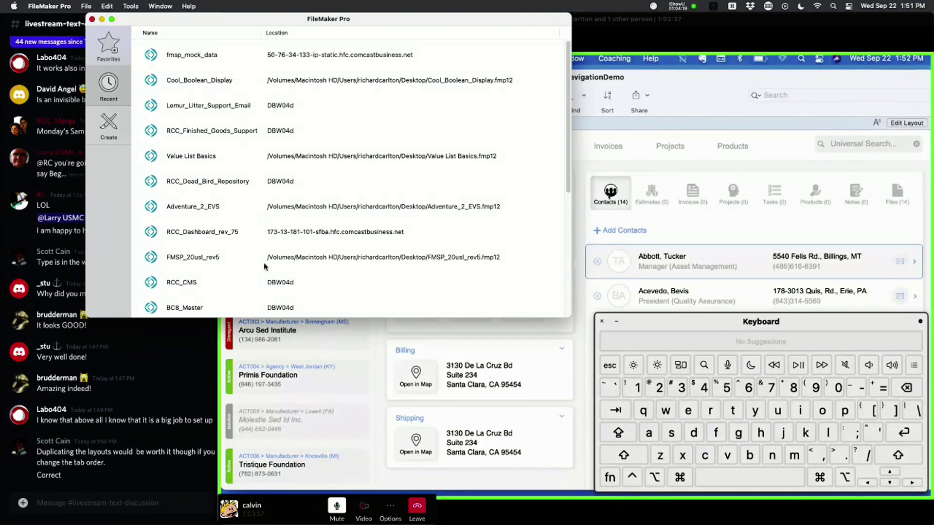
{"action": "scroll", "coordinate": [265, 266], "scroll_direction": "down", "scroll_amount": 2}
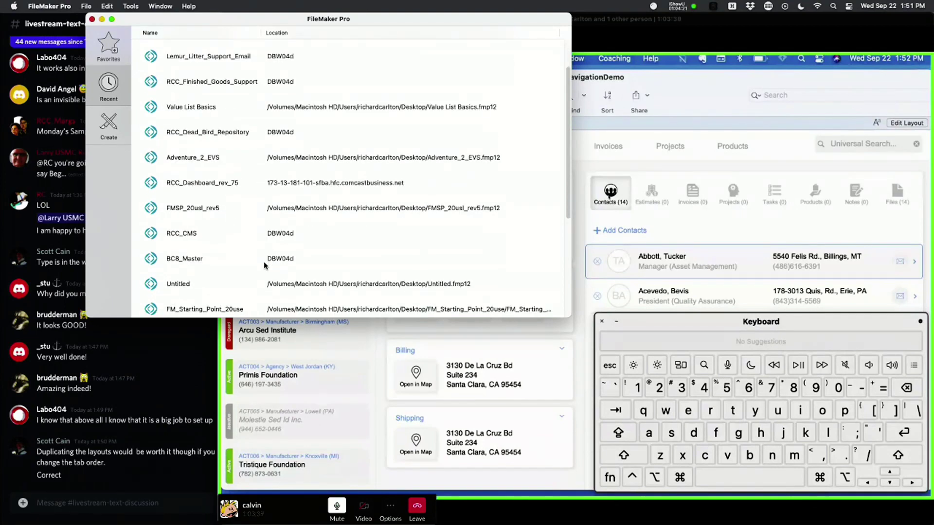
{"action": "left_click", "coordinate": [208, 191]}
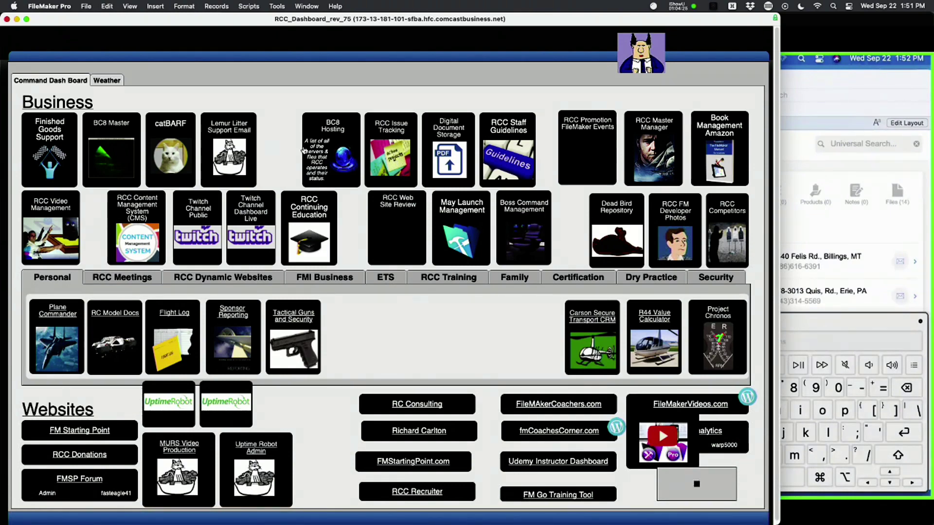
{"action": "key", "text": "cmd+o"}
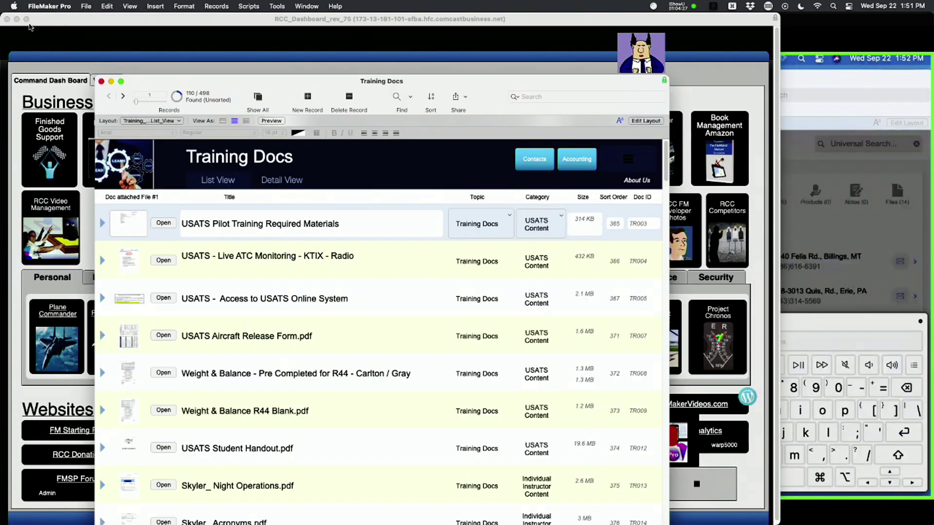
{"action": "left_click", "coordinate": [17, 19]}
{"action": "left_click", "coordinate": [102, 223]}
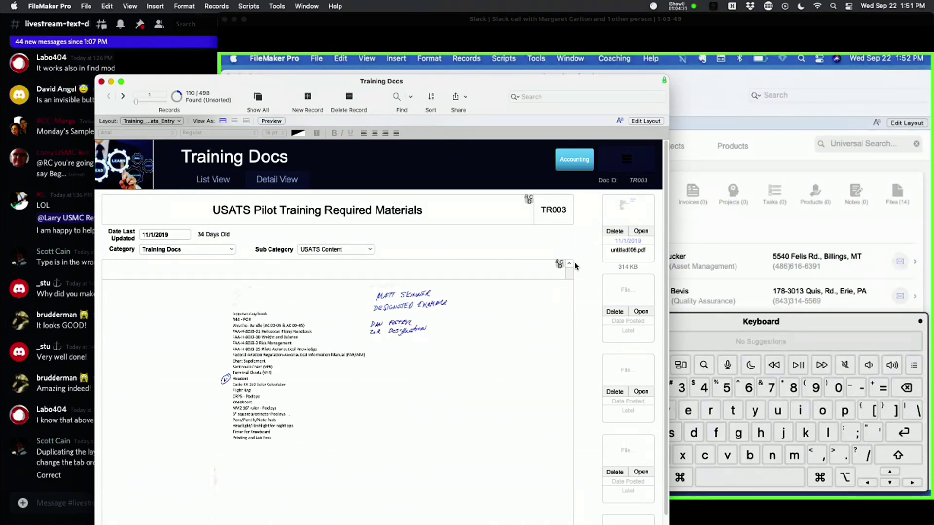
Step: Test the tab order of the Training Docs detail view, starting at the title and moving through the category, notes and file fields
{"action": "left_click", "coordinate": [426, 214]}
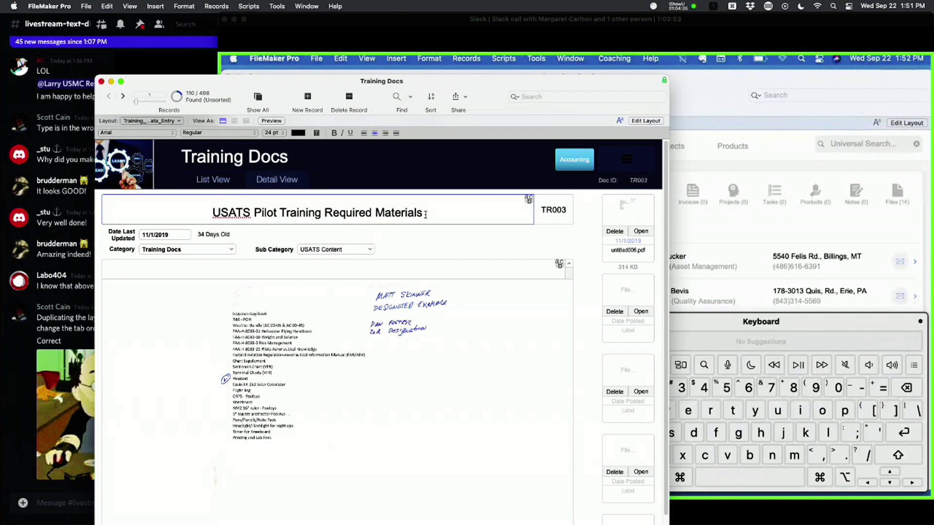
{"action": "key", "text": "Tab"}
{"action": "key", "text": "Tab"}
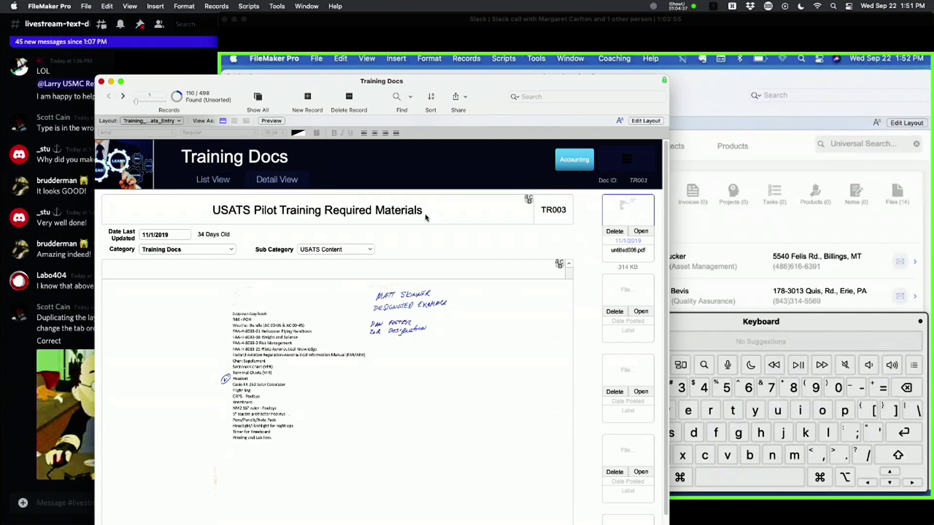
{"action": "key", "text": "Tab"}
{"action": "key", "text": "Tab"}
{"action": "key", "text": "Tab"}
{"action": "key", "text": "Tab"}
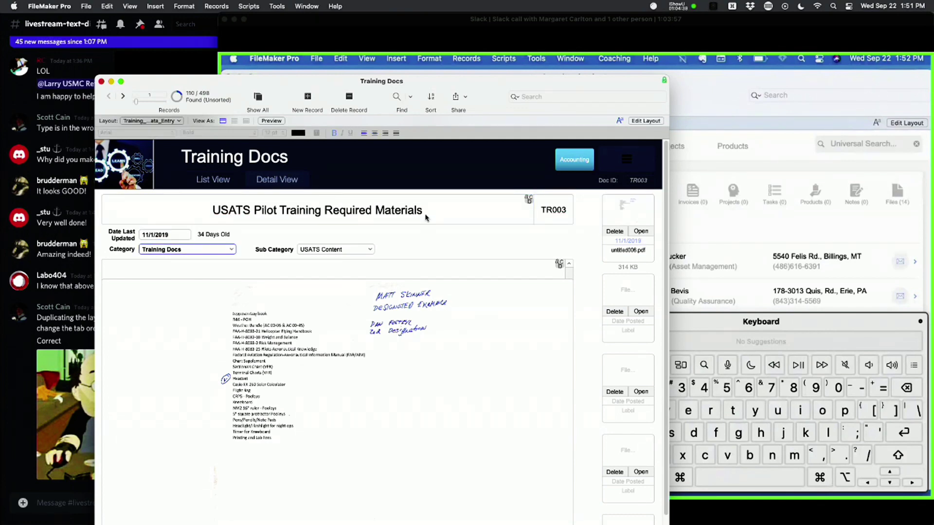
{"action": "key", "text": "Tab"}
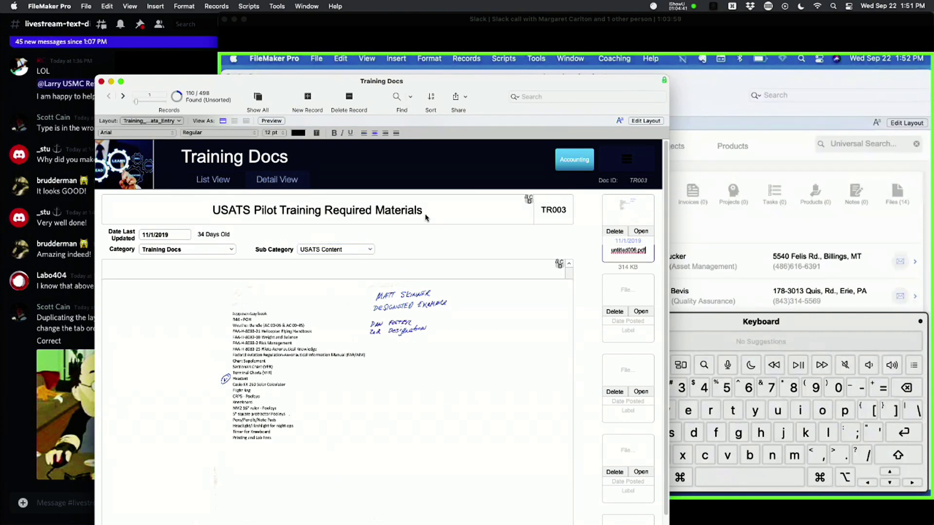
{"action": "key", "text": "Tab"}
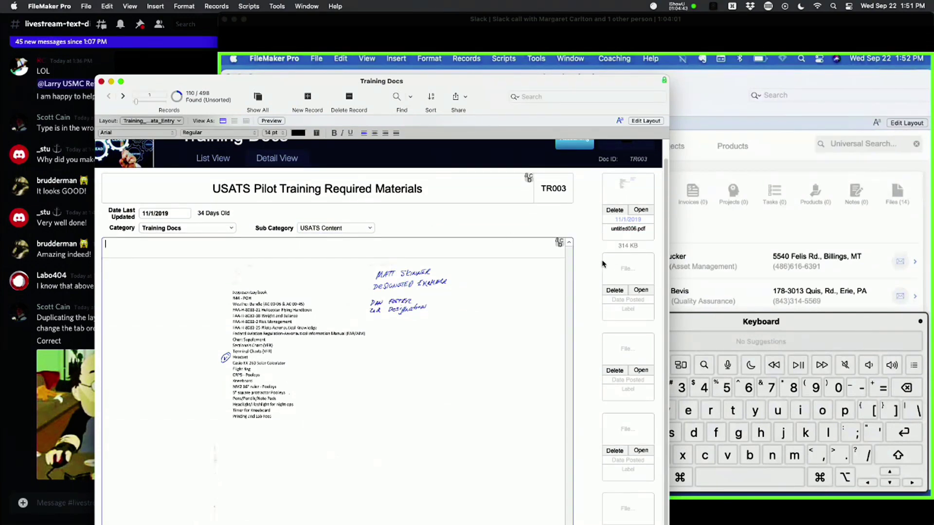
{"action": "key", "text": "Tab"}
{"action": "key", "text": "Tab"}
{"action": "key", "text": "Tab"}
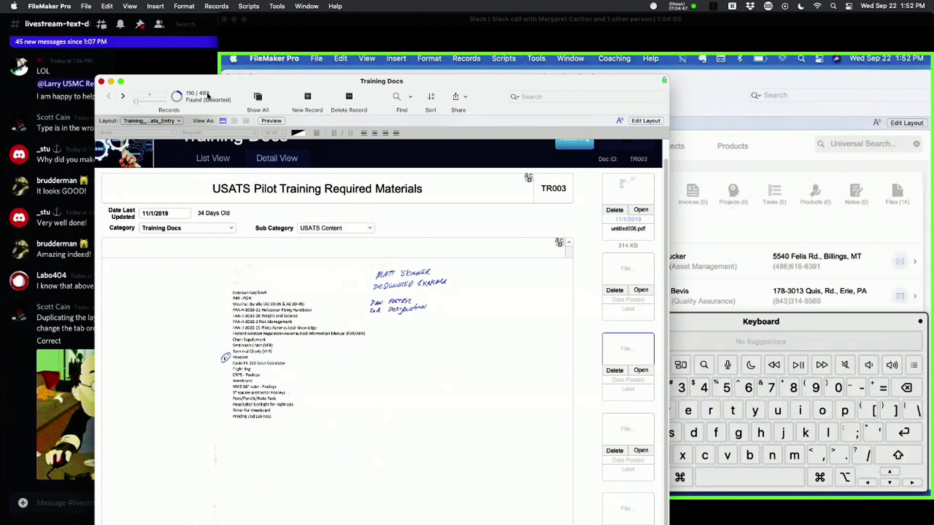
Step: Move the Training Docs window aside, check the livestream-text-discussion chat in Discord, and return to the full-size Slack call
{"action": "left_click_drag", "start_coordinate": [272, 85], "coordinate": [395, 19]}
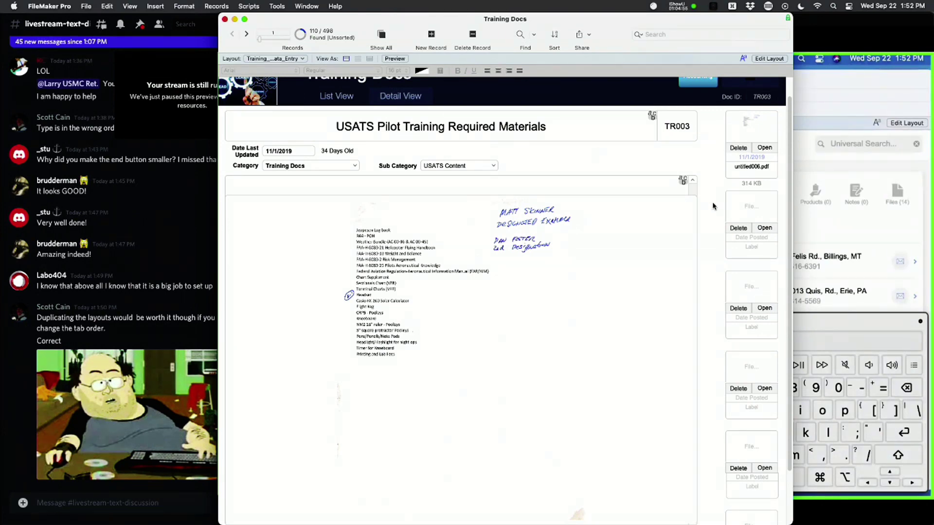
{"action": "left_click", "coordinate": [869, 176]}
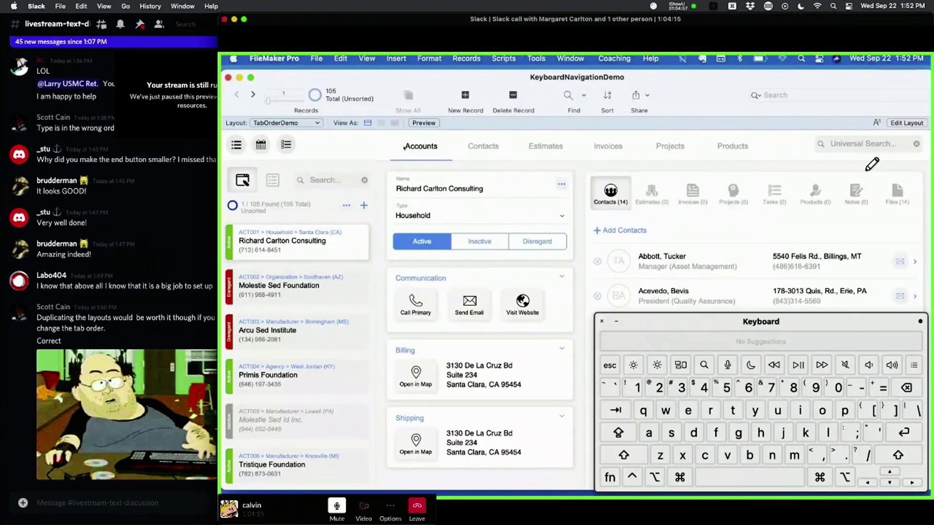
{"action": "left_click", "coordinate": [172, 200]}
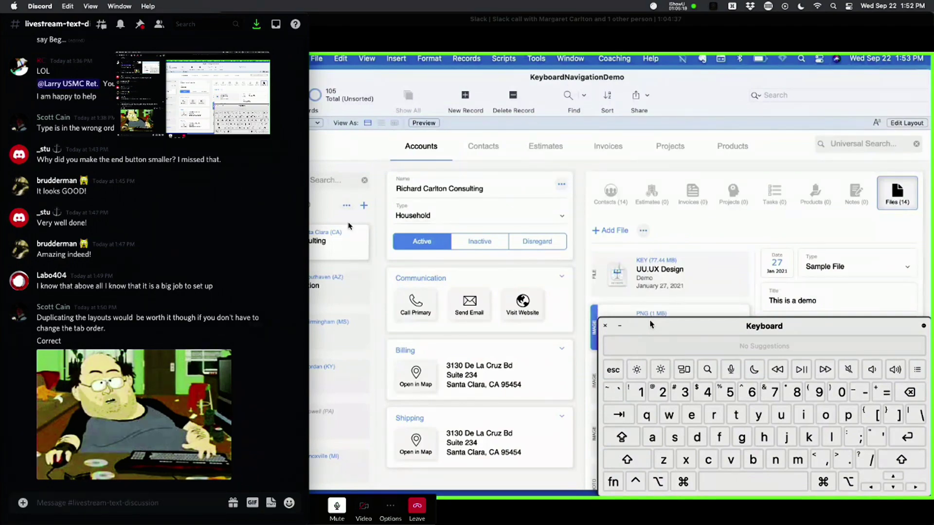
{"action": "left_click", "coordinate": [373, 30]}
{"action": "left_click", "coordinate": [244, 20]}
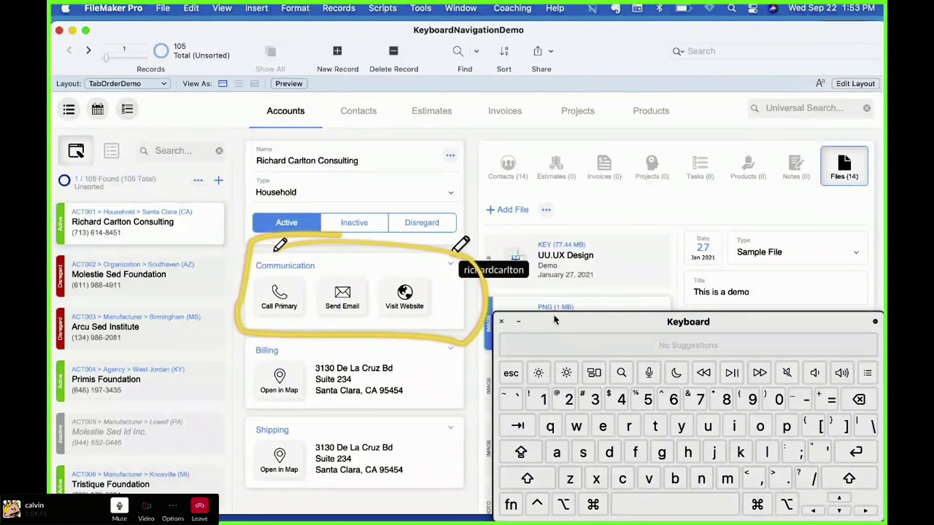
Step: Expand and collapse the Communication accordion, and switch the related-record view to Contacts and back to Files
{"action": "left_click", "coordinate": [450, 264]}
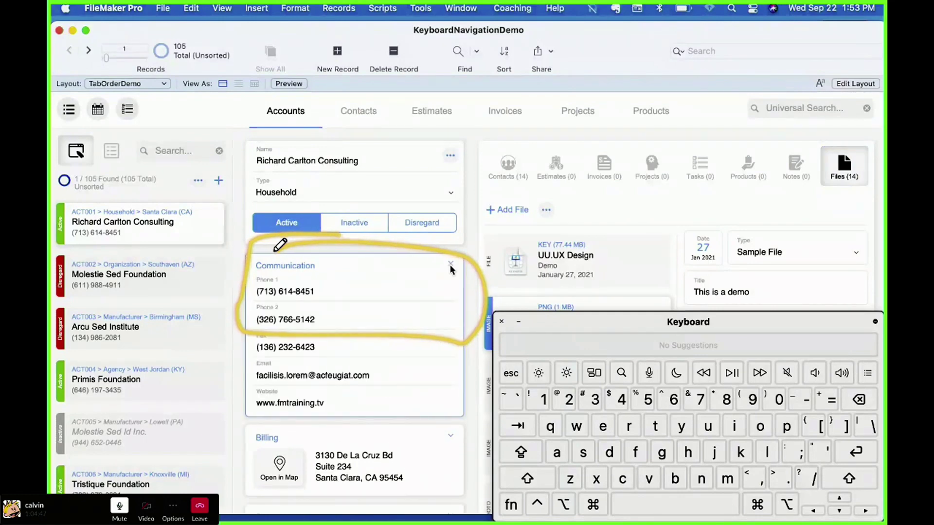
{"action": "left_click", "coordinate": [450, 264]}
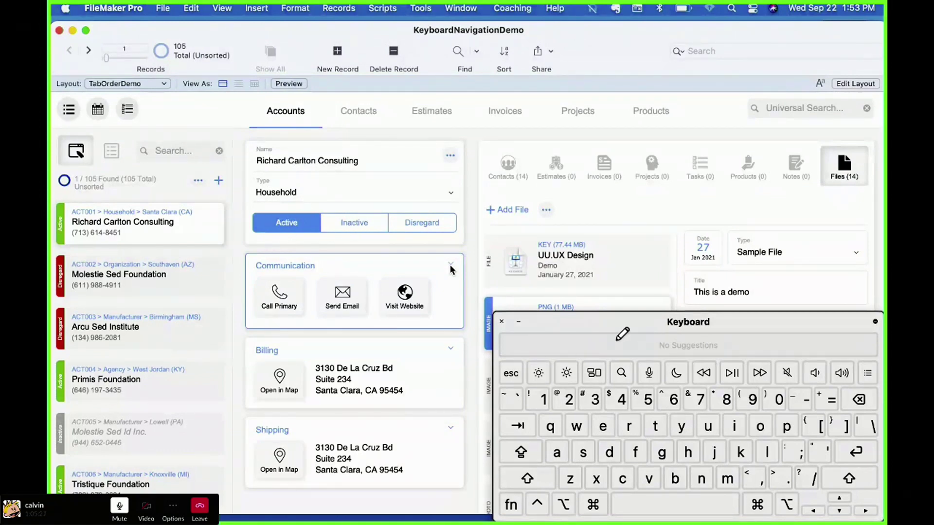
{"action": "left_click", "coordinate": [515, 181]}
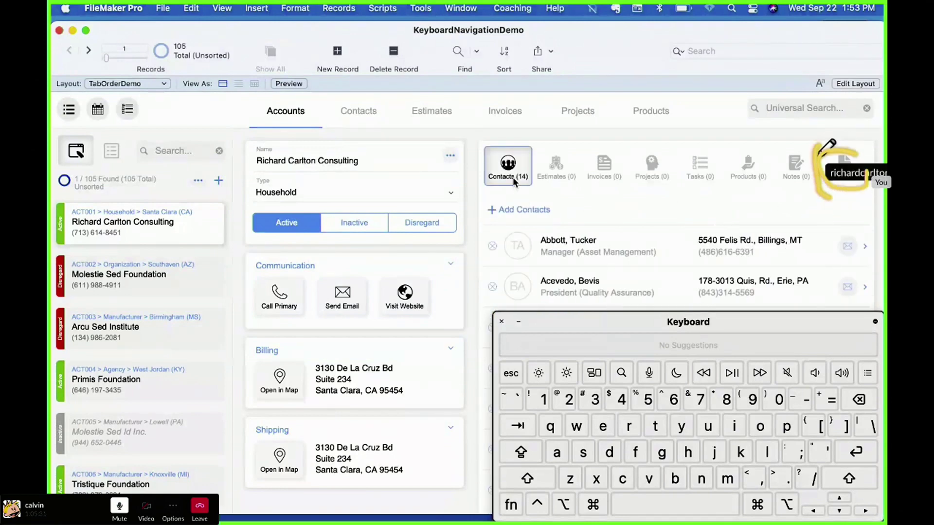
{"action": "left_click", "coordinate": [844, 165]}
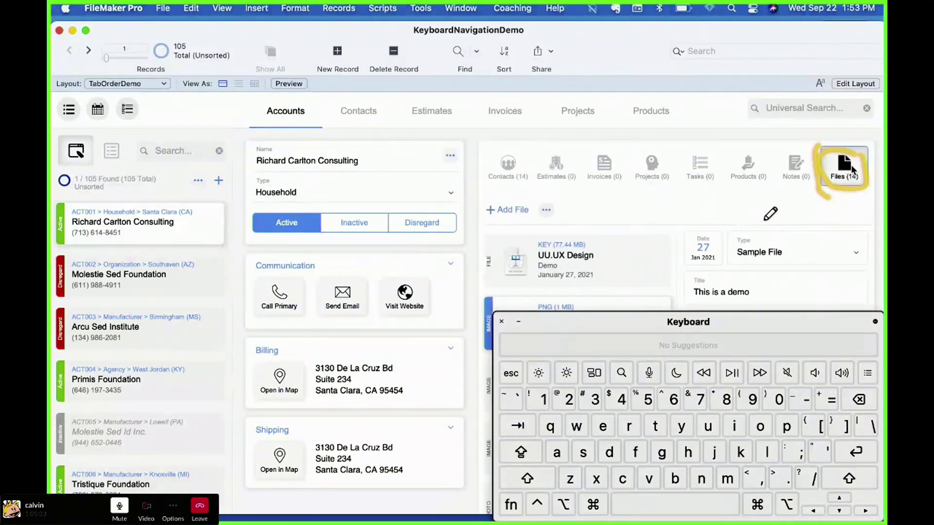
Step: Test row focus in the Files portal and look through the attached files, moving the on-screen keyboard aside while viewing them
{"action": "mouse_move", "coordinate": [718, 325]}
{"action": "left_mouse_down"}
{"action": "mouse_move", "coordinate": [229, 320]}
{"action": "mouse_move", "coordinate": [310, 259]}
{"action": "mouse_move", "coordinate": [302, 270]}
{"action": "left_mouse_up"}
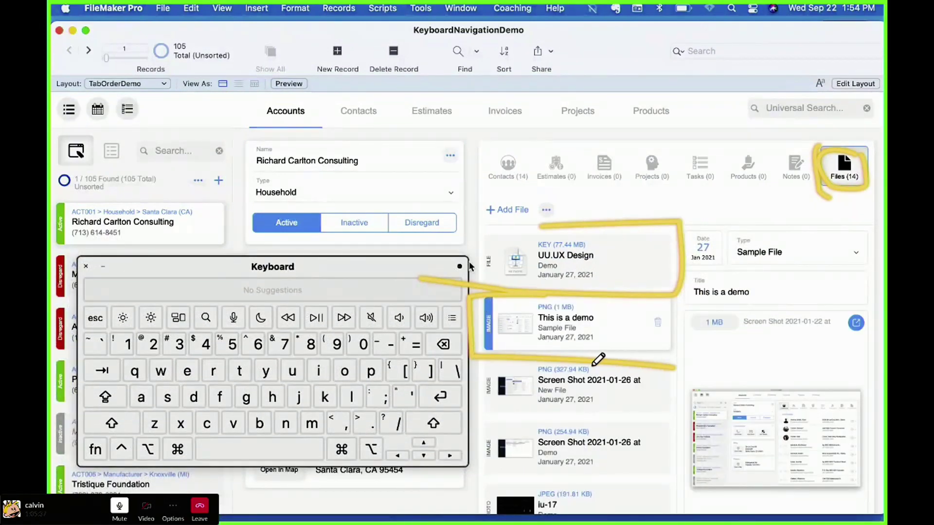
{"action": "key", "text": "Return"}
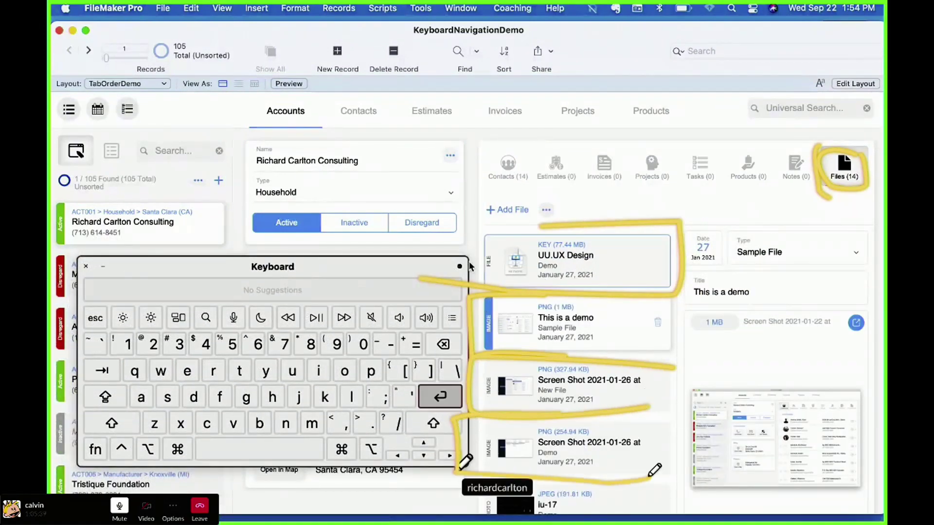
{"action": "left_click", "coordinate": [636, 311]}
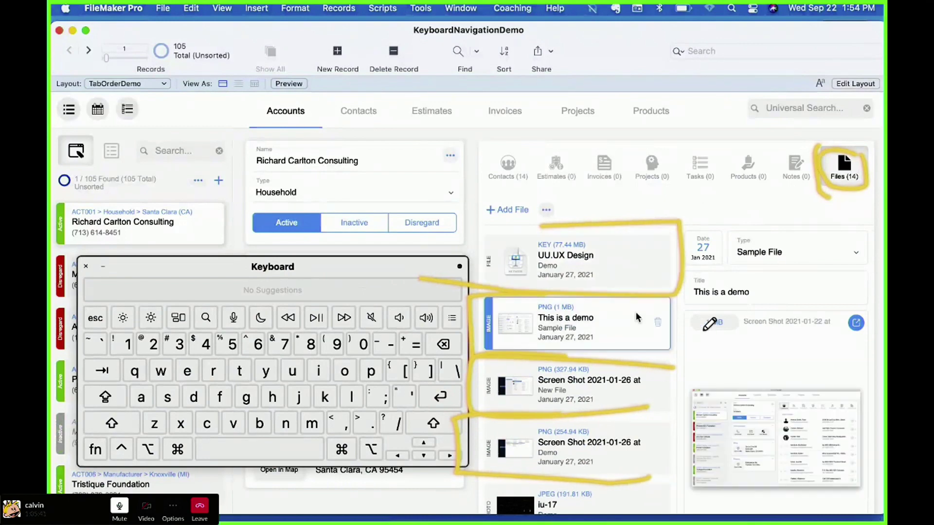
{"action": "scroll", "coordinate": [635, 311], "scroll_direction": "down", "scroll_amount": 5}
{"action": "scroll", "coordinate": [636, 317], "scroll_direction": "down", "scroll_amount": 10}
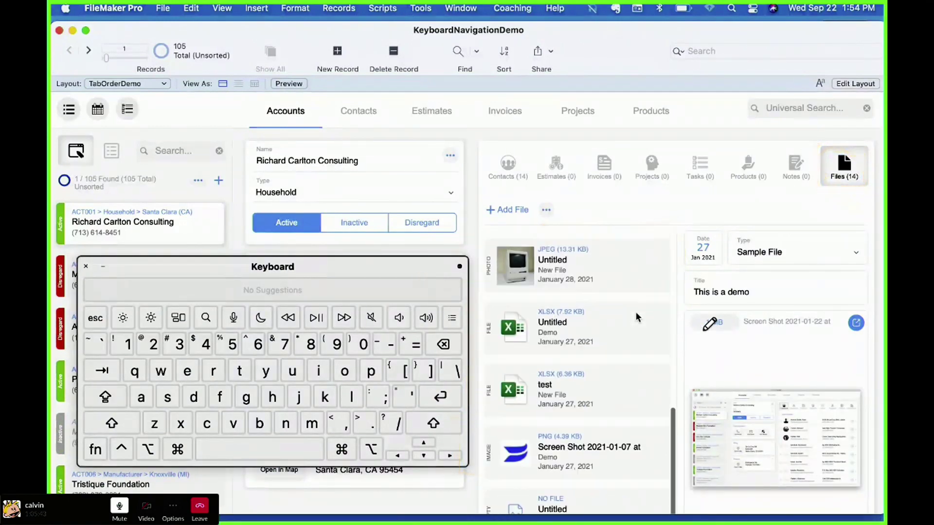
{"action": "scroll", "coordinate": [635, 312], "scroll_direction": "up", "scroll_amount": 8}
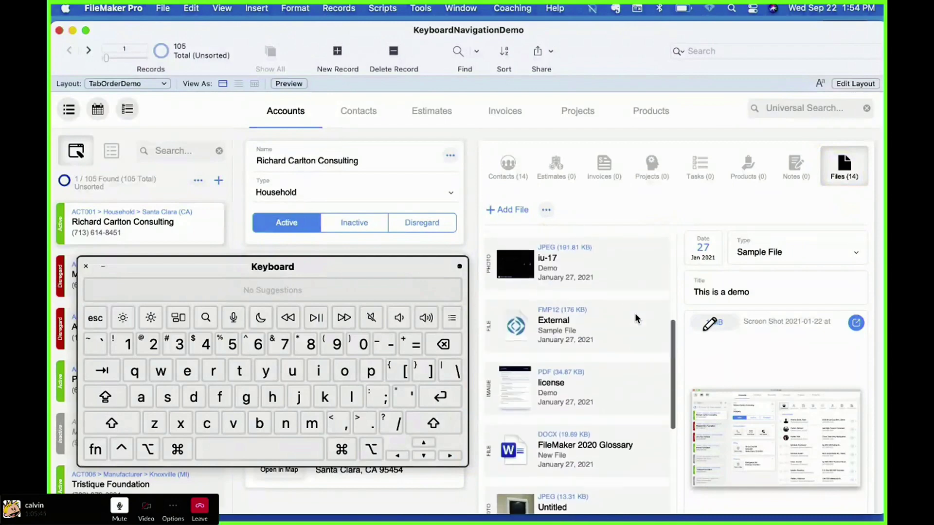
{"action": "left_click_drag", "start_coordinate": [359, 266], "coordinate": [732, 325]}
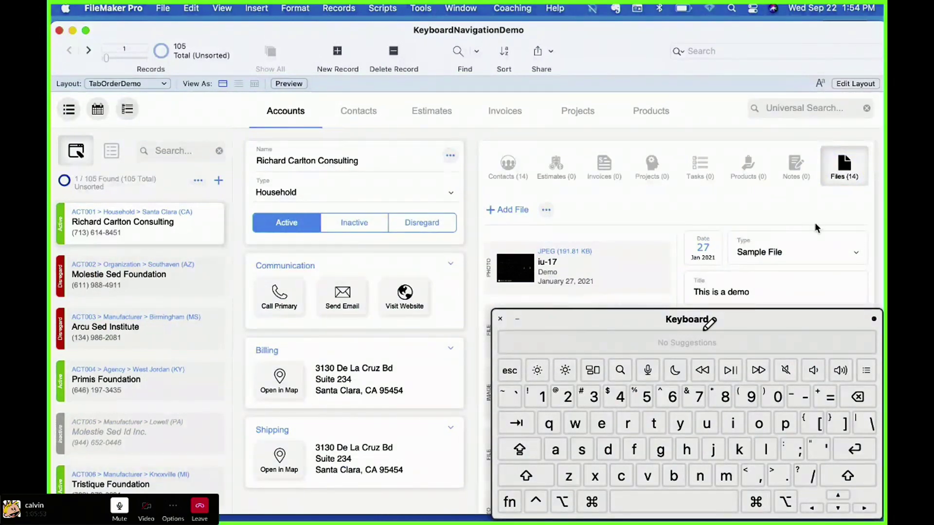
Step: View the related Contacts and Estimates, and open the Button Bar Setup of button_1 in Layout mode to inspect its script action
{"action": "left_click", "coordinate": [509, 177]}
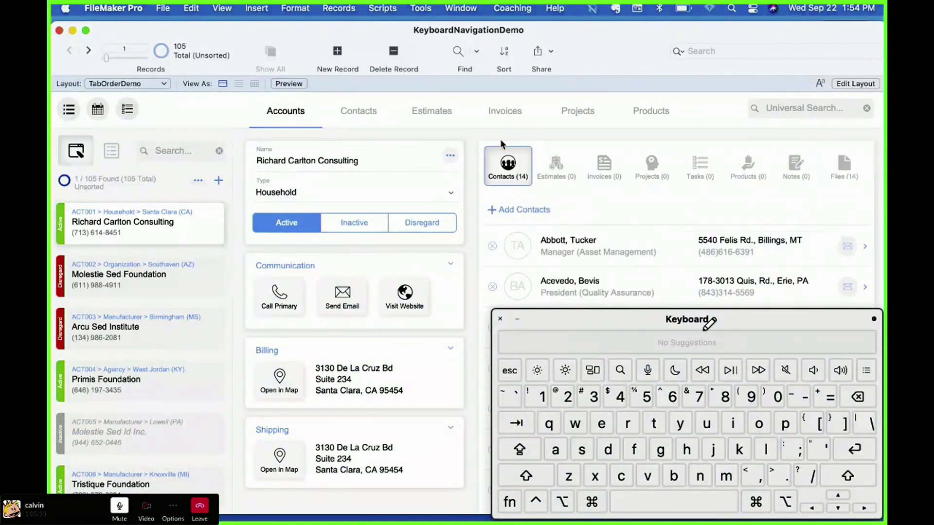
{"action": "left_click", "coordinate": [550, 164]}
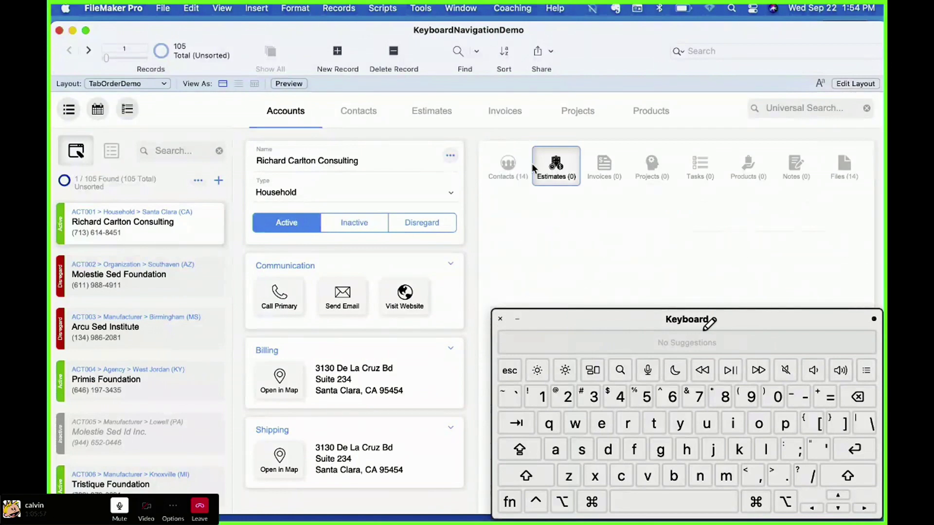
{"action": "left_click", "coordinate": [855, 84]}
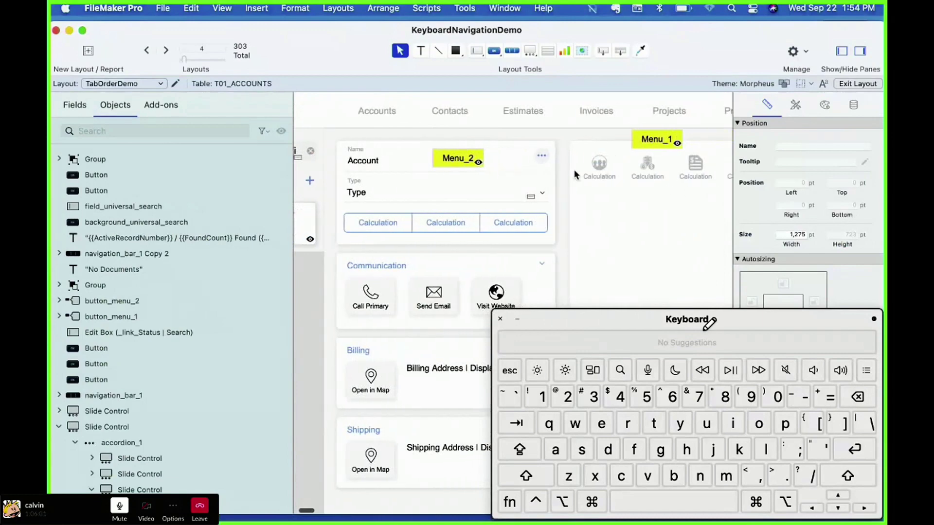
{"action": "double_click", "coordinate": [597, 165]}
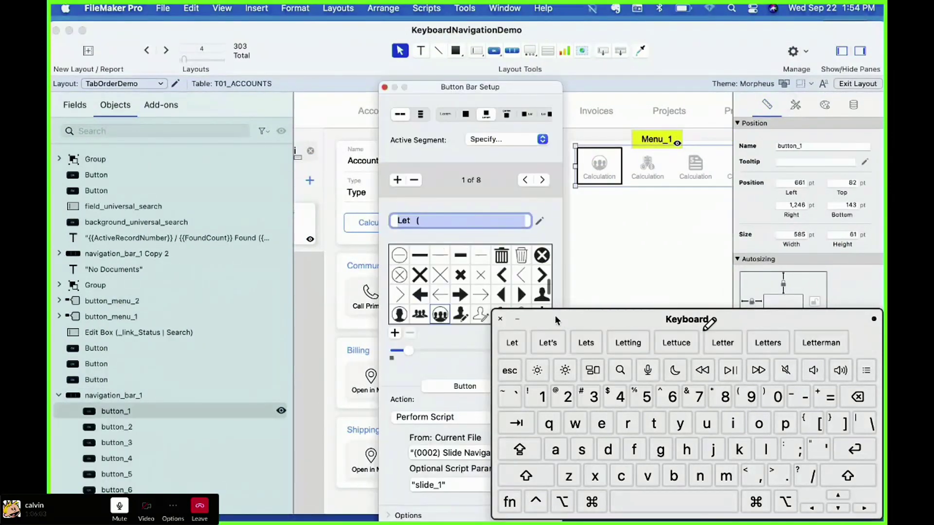
{"action": "left_click_drag", "start_coordinate": [554, 314], "coordinate": [692, 318]}
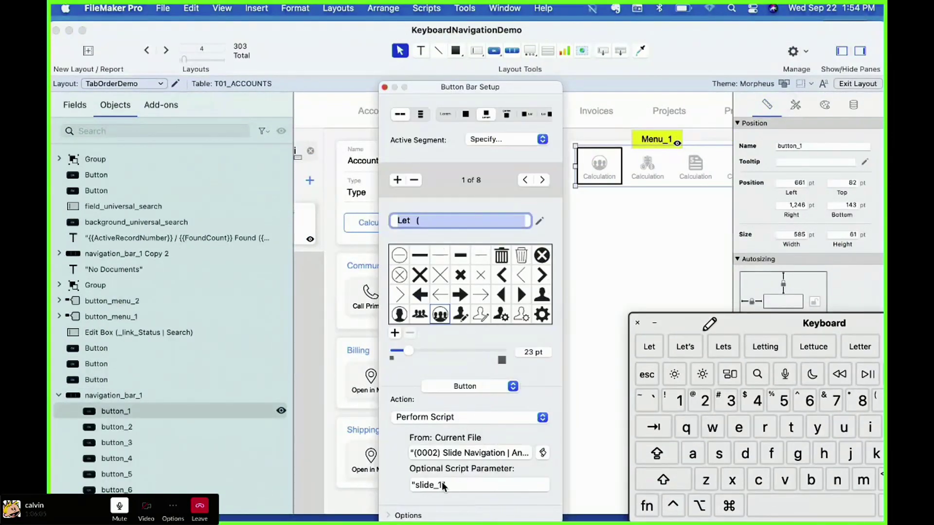
Step: Return to Browse mode, view the related Estimates and Contacts in turn, and move the on-screen keyboard aside
{"action": "key", "text": "super+b"}
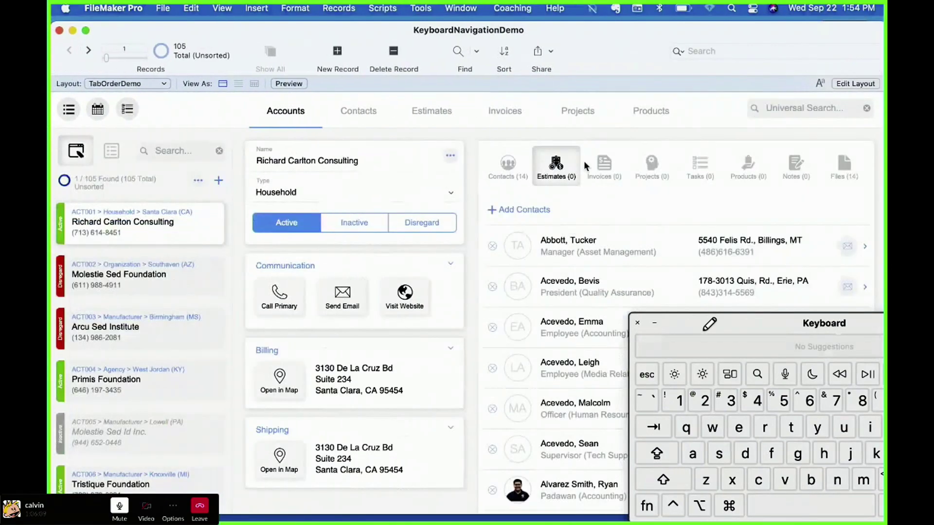
{"action": "left_click", "coordinate": [578, 165]}
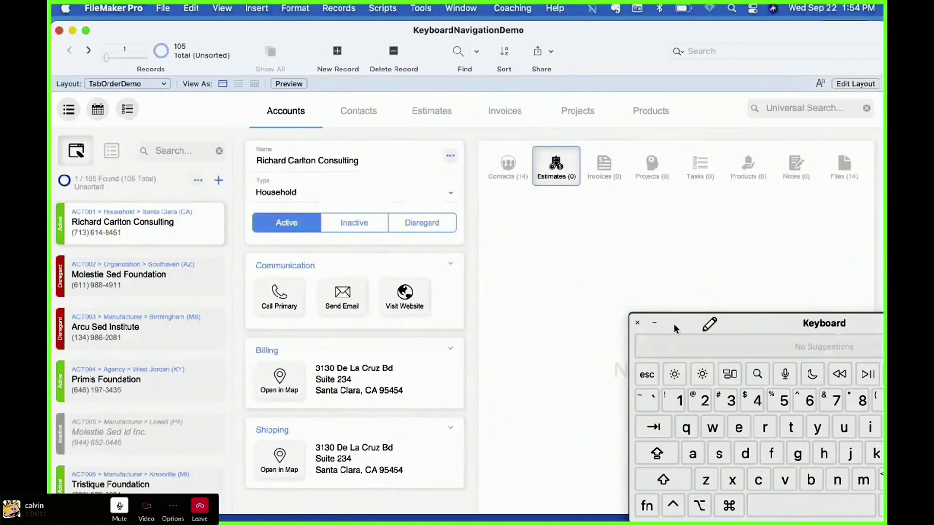
{"action": "left_click_drag", "start_coordinate": [670, 327], "coordinate": [820, 323]}
{"action": "left_click", "coordinate": [518, 166]}
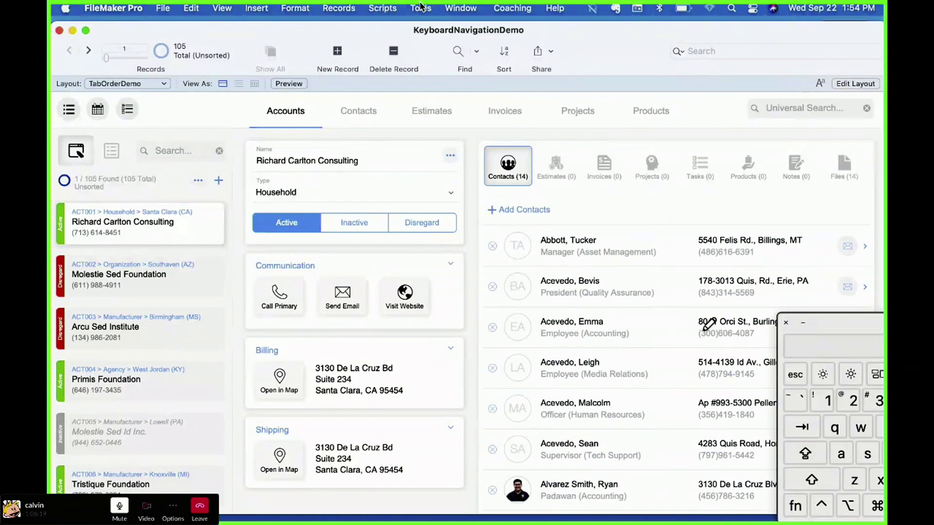
Step: Move the focus from Contacts to Tasks with the keyboard, bring the on-screen keyboard back into view, and activate Tasks
{"action": "key", "text": "Tab"}
{"action": "key", "text": "Tab"}
{"action": "key", "text": "Tab"}
{"action": "key", "text": "Tab"}
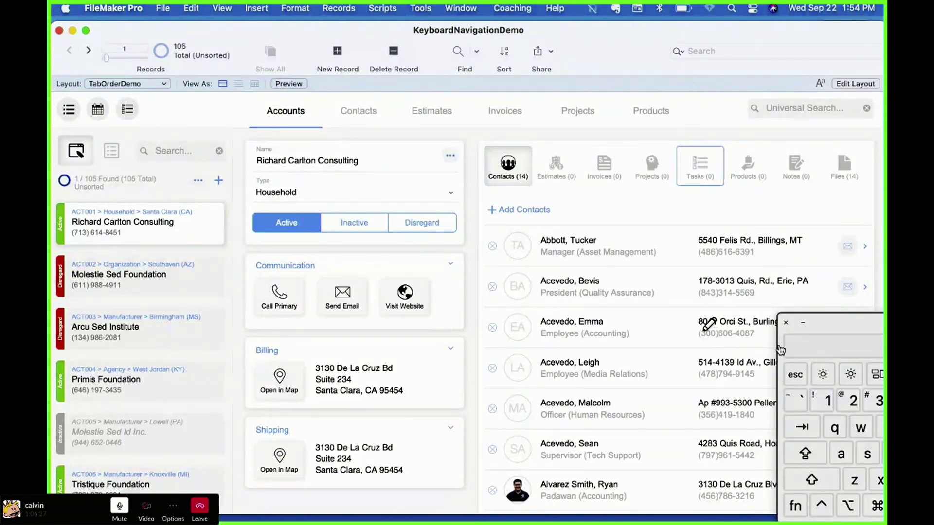
{"action": "left_click_drag", "start_coordinate": [851, 319], "coordinate": [562, 307]}
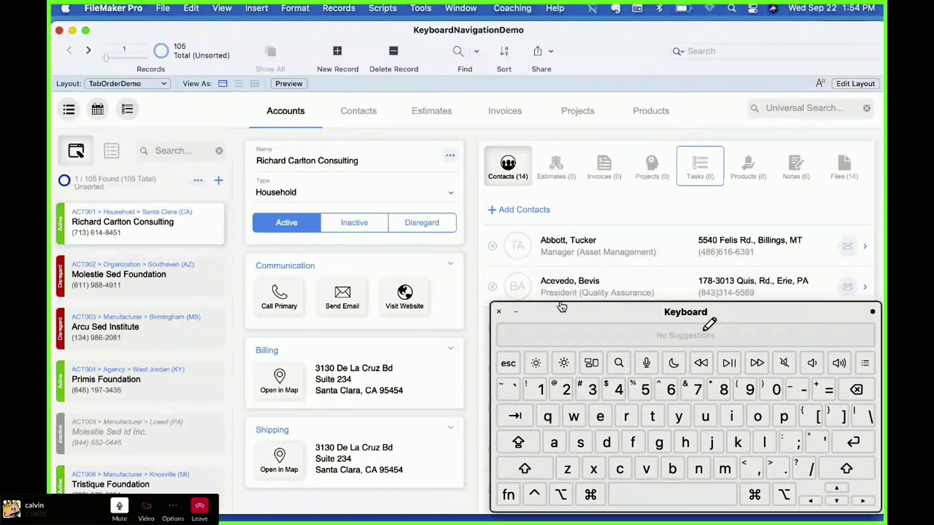
{"action": "key", "text": "space"}
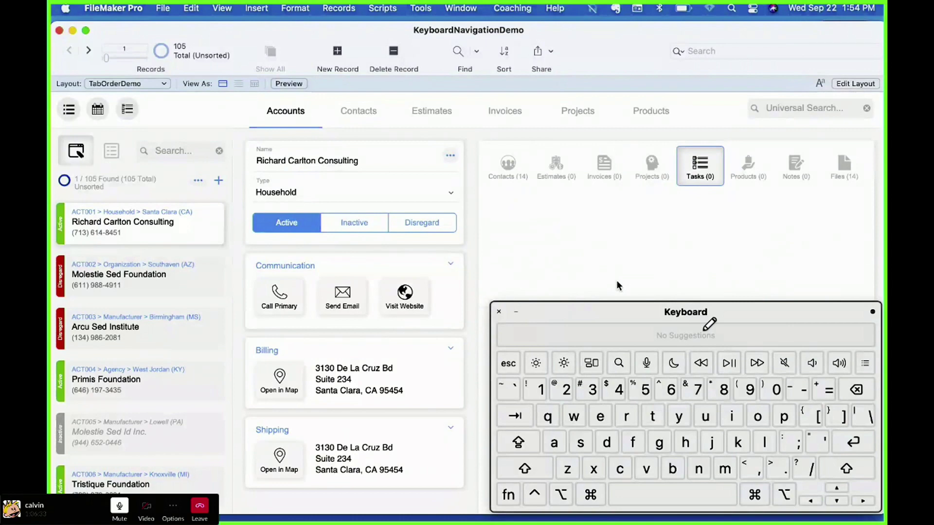
Step: Move the keyboard focus back to Contacts and activate it, and return the focus to the Tasks button
{"action": "key", "text": "Left"}
{"action": "key", "text": "Left"}
{"action": "key", "text": "Left"}
{"action": "key", "text": "Left"}
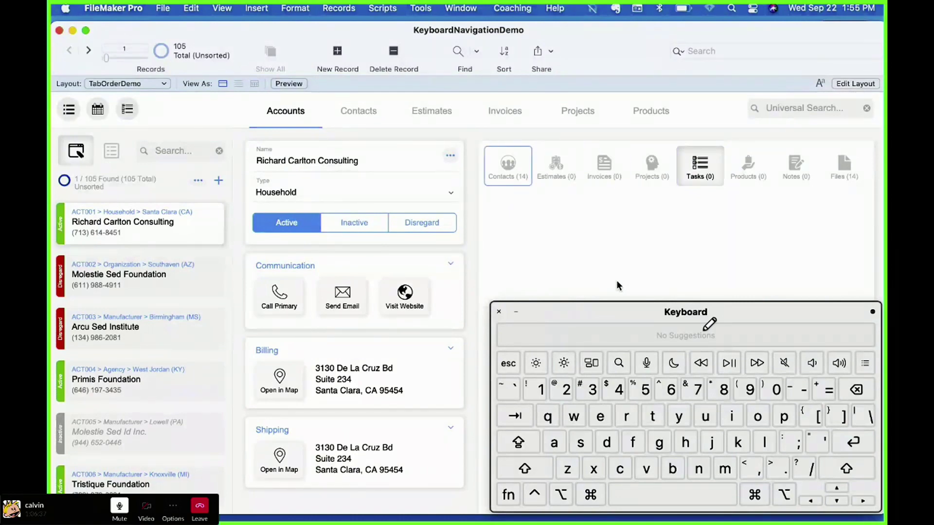
{"action": "key", "text": "space"}
{"action": "key", "text": "Right"}
{"action": "key", "text": "Right"}
{"action": "key", "text": "Right"}
{"action": "key", "text": "Right"}
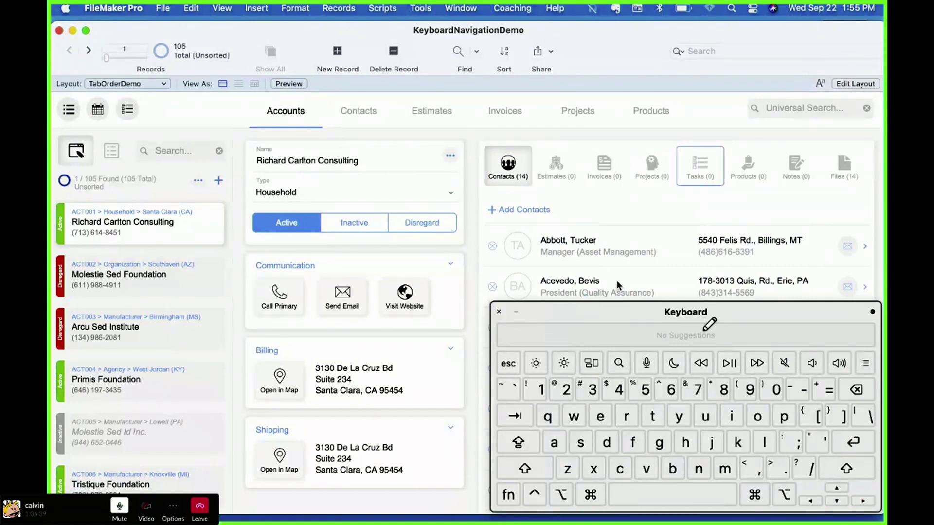
Step: Open the Script Debugger, position it so the related-record buttons remain visible, and close the on-screen keyboard
{"action": "left_click", "coordinate": [420, 8]}
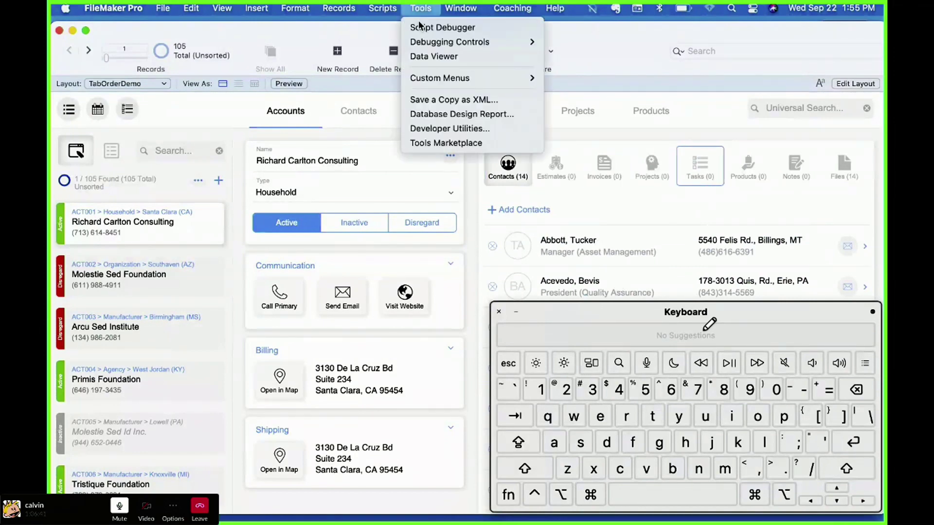
{"action": "left_click", "coordinate": [419, 27]}
{"action": "left_click_drag", "start_coordinate": [535, 13], "coordinate": [234, 8]}
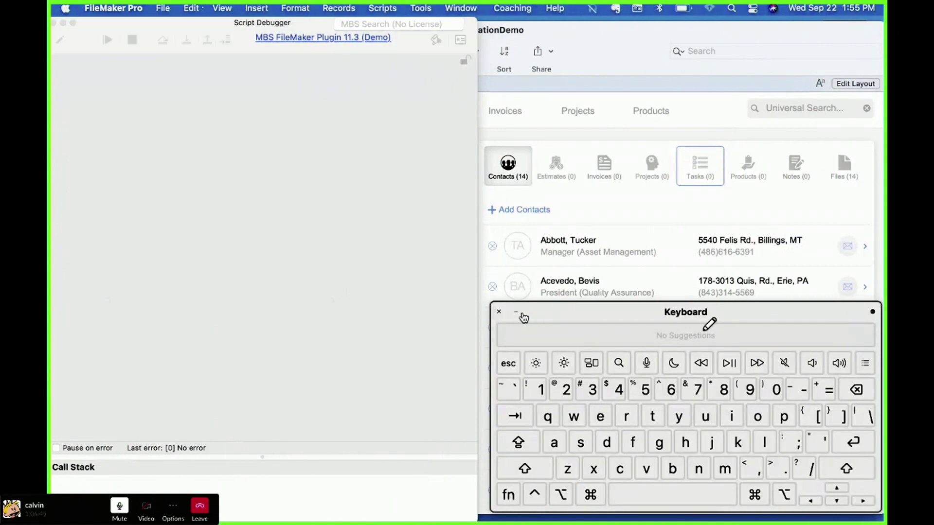
{"action": "left_click", "coordinate": [498, 312]}
Step: Trigger the OnLayoutKeystroke Record Navigation script and step through it to the Tasks button's Perform Script action
{"action": "key", "text": "Down"}
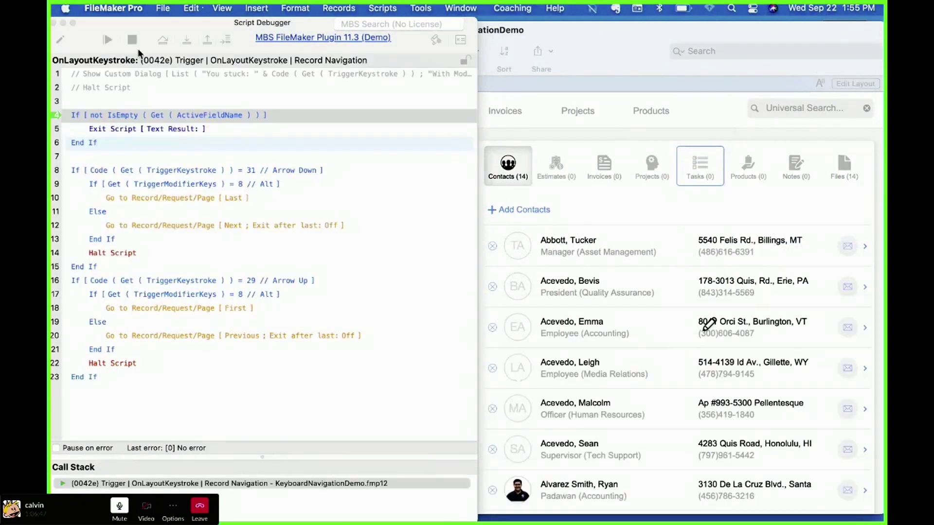
{"action": "left_click_drag", "start_coordinate": [131, 25], "coordinate": [223, 8]}
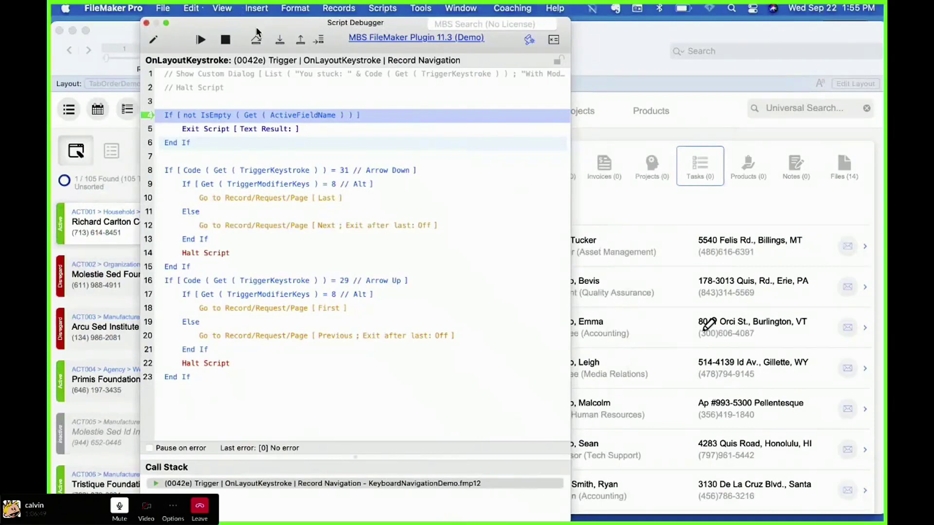
{"action": "left_click", "coordinate": [279, 43]}
{"action": "left_click", "coordinate": [279, 43]}
{"action": "left_click", "coordinate": [278, 43]}
{"action": "left_click", "coordinate": [278, 43]}
{"action": "left_click", "coordinate": [279, 43]}
{"action": "left_click", "coordinate": [278, 42]}
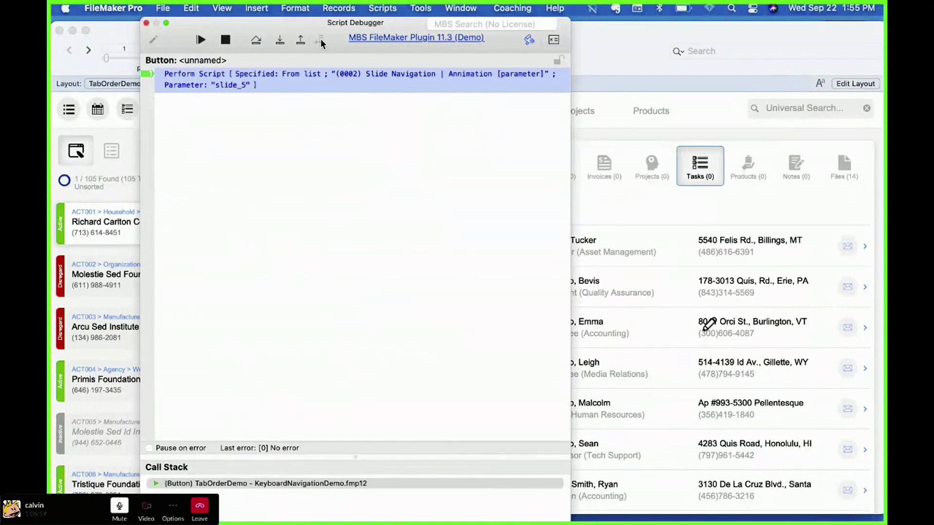
Step: Step into Slide Navigation with parameter slide_5, step through its OnPanelSwitch trigger, and widen the debugger to read the full lines
{"action": "left_click", "coordinate": [281, 41]}
{"action": "left_click", "coordinate": [280, 41]}
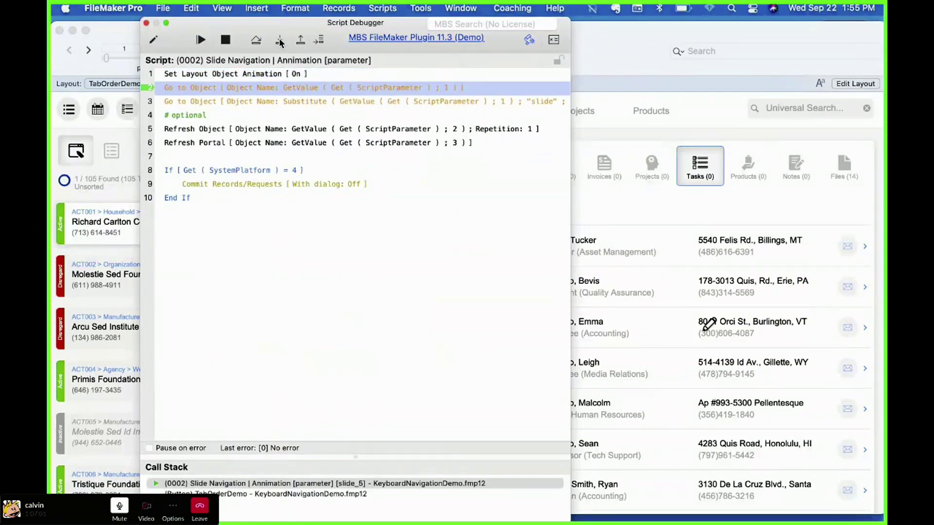
{"action": "left_click", "coordinate": [280, 42]}
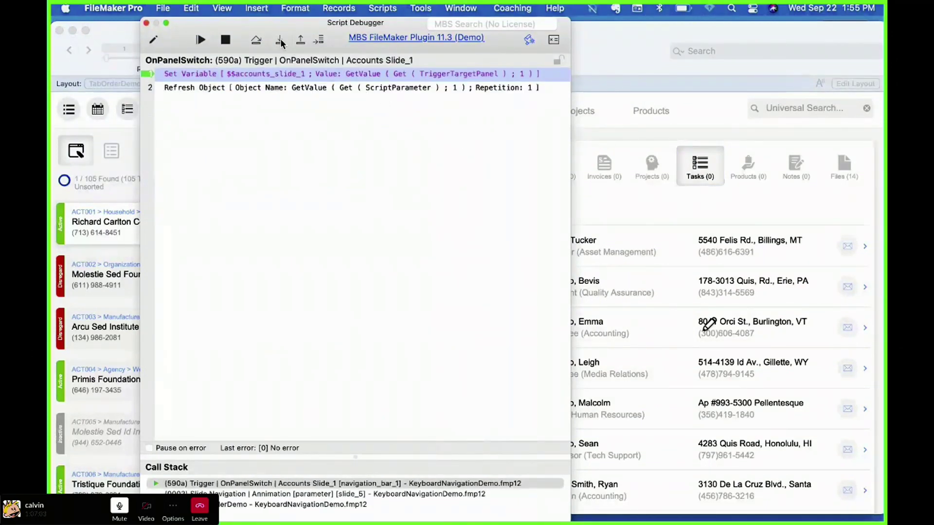
{"action": "left_click", "coordinate": [280, 42]}
{"action": "left_click", "coordinate": [280, 42]}
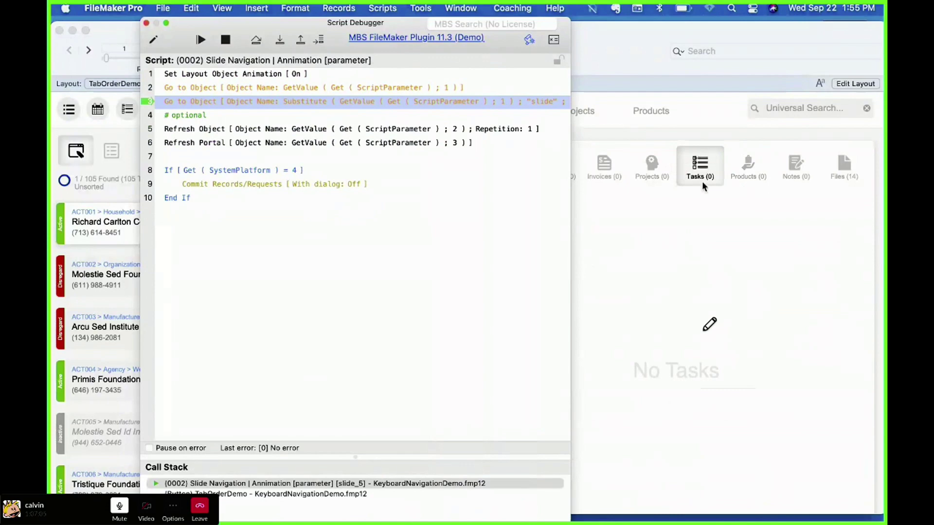
{"action": "left_click_drag", "start_coordinate": [570, 179], "coordinate": [689, 180]}
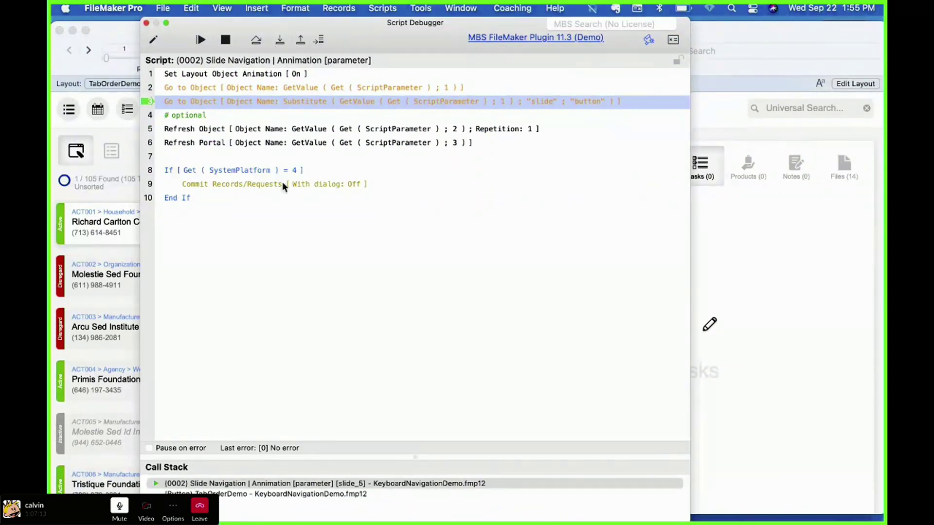
Step: Step through the remaining lines of the Slide Navigation script and close the Script Debugger
{"action": "left_click", "coordinate": [281, 43]}
{"action": "left_click_drag", "start_coordinate": [690, 217], "coordinate": [674, 217]}
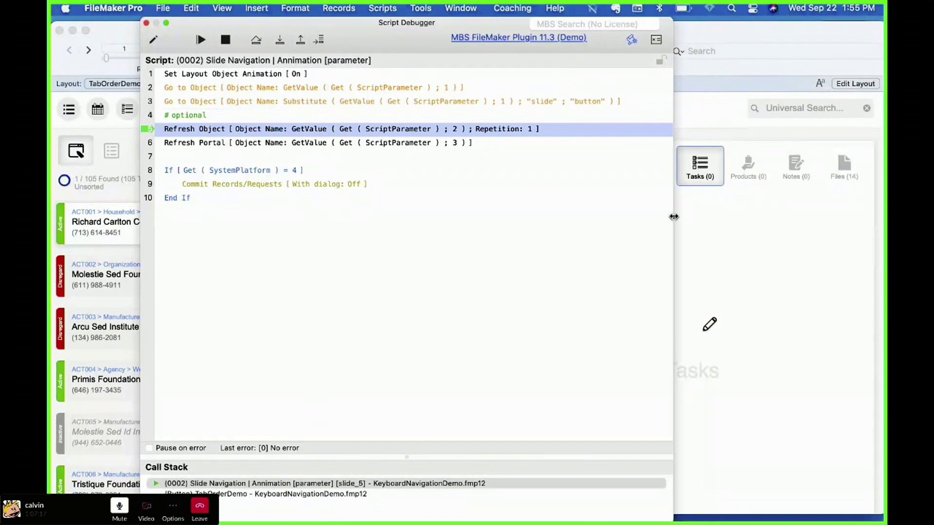
{"action": "left_click", "coordinate": [280, 43]}
{"action": "left_click", "coordinate": [280, 43]}
{"action": "left_click", "coordinate": [280, 43]}
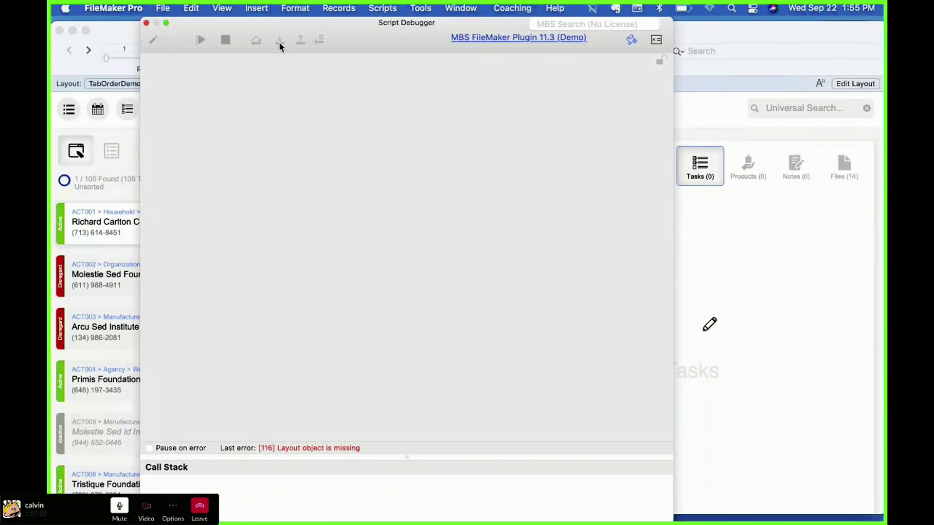
{"action": "left_click", "coordinate": [147, 23]}
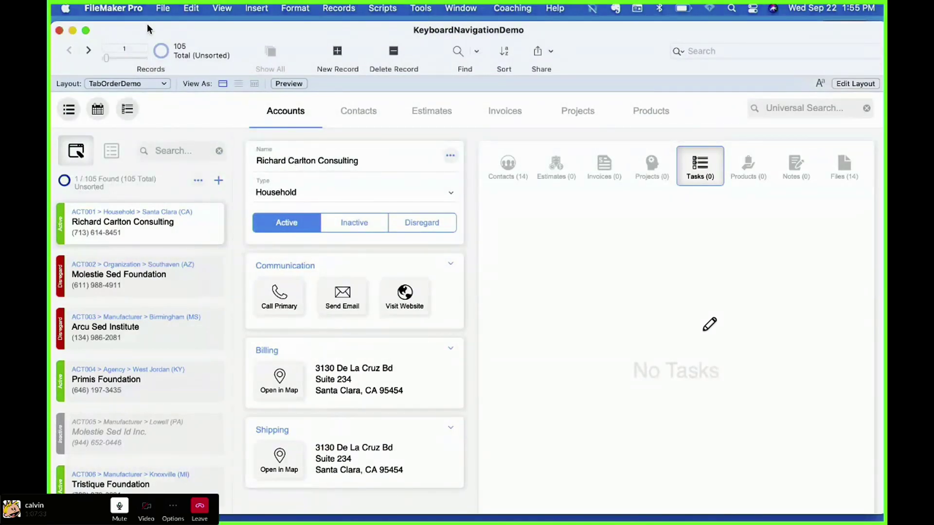
Step: In Layout mode, inspect the In Focus state styling of button_5 in navigation_bar_1
{"action": "key", "text": "super+l"}
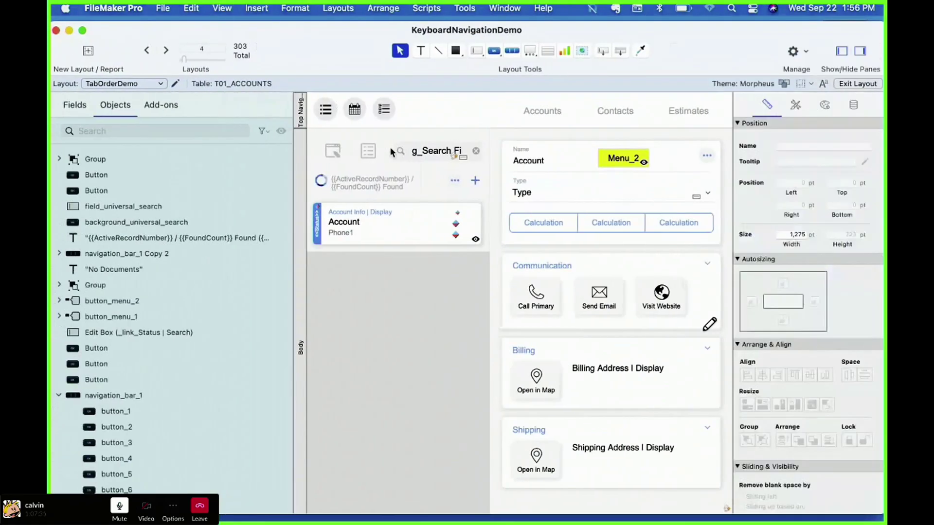
{"action": "scroll", "coordinate": [392, 152], "scroll_direction": "right", "scroll_amount": 5}
{"action": "left_click", "coordinate": [668, 167]}
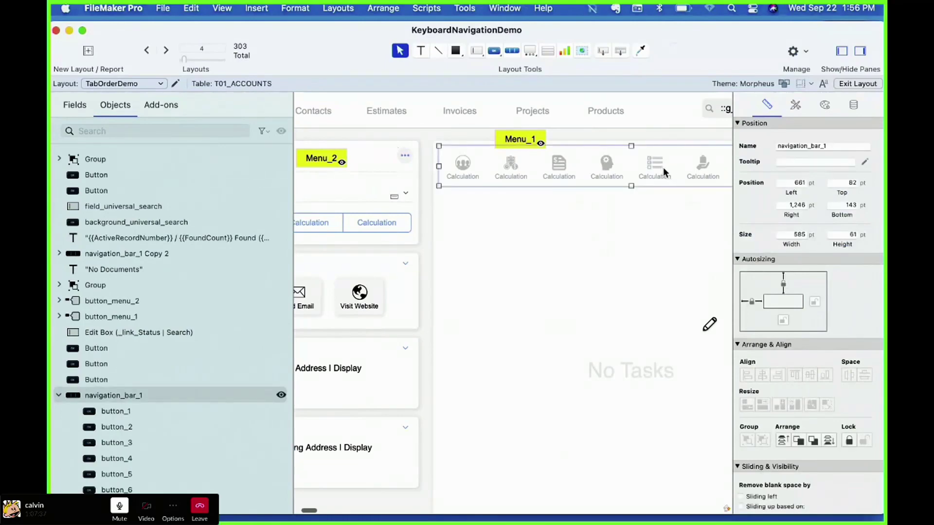
{"action": "left_click", "coordinate": [660, 166]}
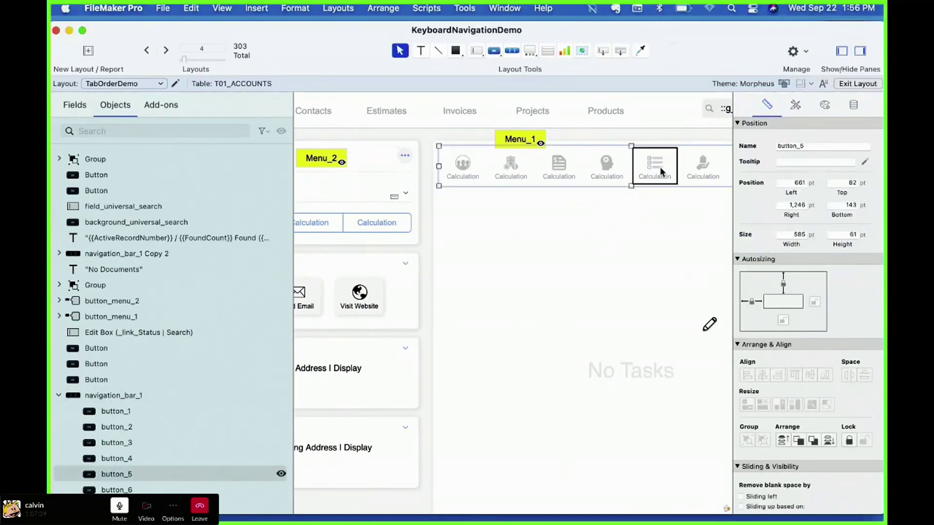
{"action": "left_click", "coordinate": [824, 104]}
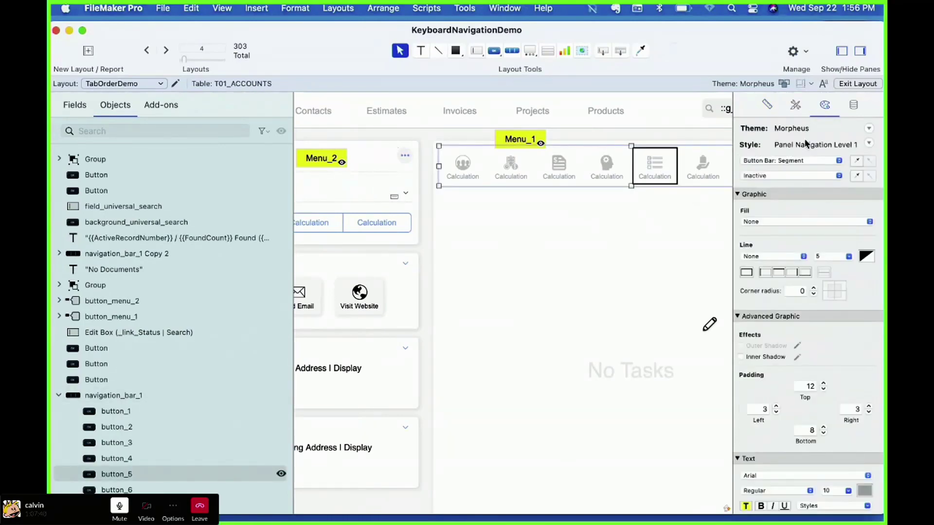
{"action": "left_click", "coordinate": [800, 176]}
{"action": "left_click", "coordinate": [795, 210]}
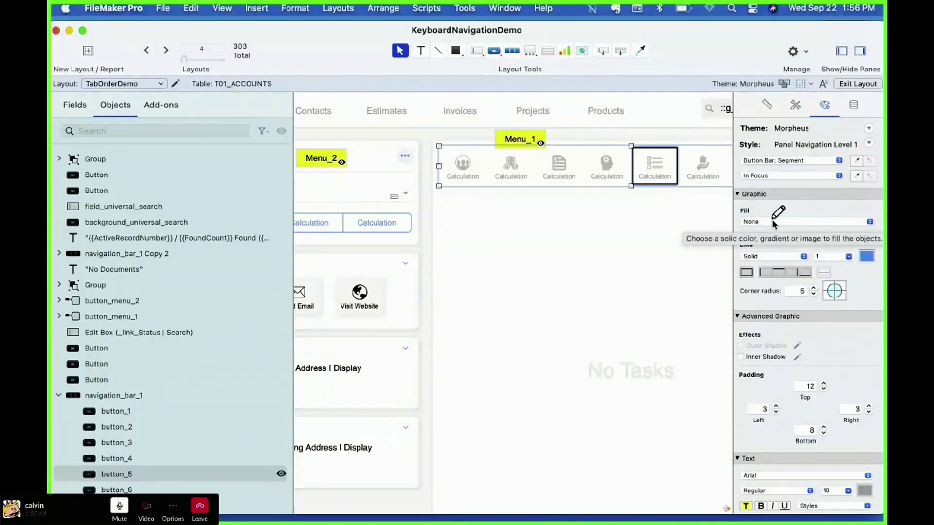
{"action": "left_click", "coordinate": [770, 176]}
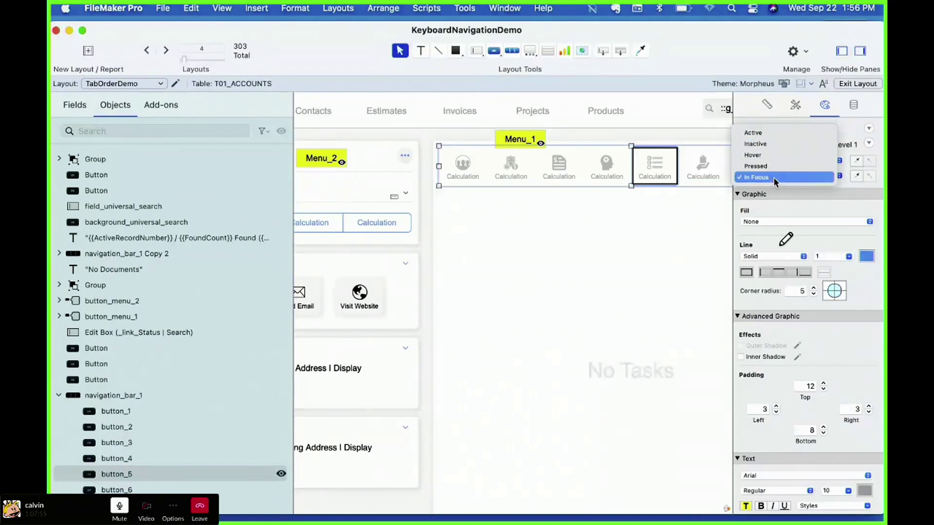
{"action": "left_click", "coordinate": [774, 177]}
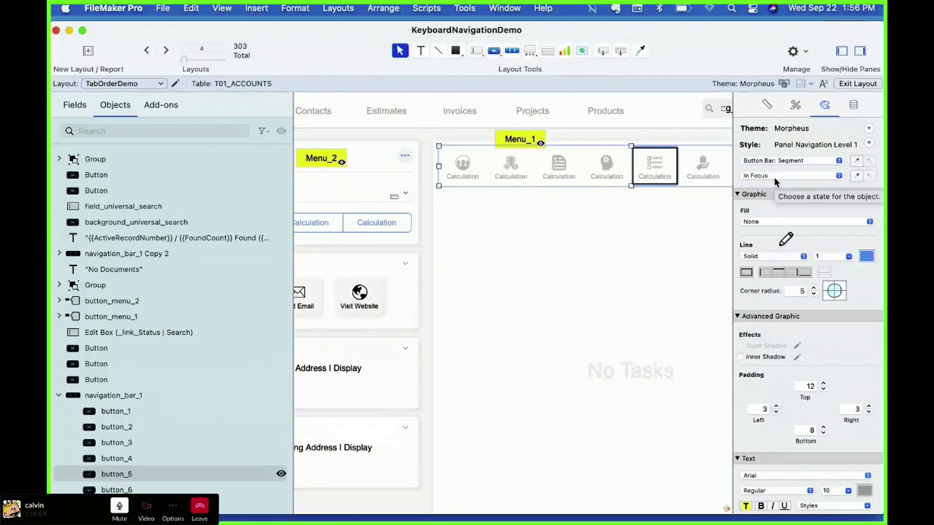
Step: Expand the Communication accordion in Browse mode, and in Layout mode inspect button_close_accordion_2 and the object name and position of button_close_accordion_2_end
{"action": "key", "text": "super+b"}
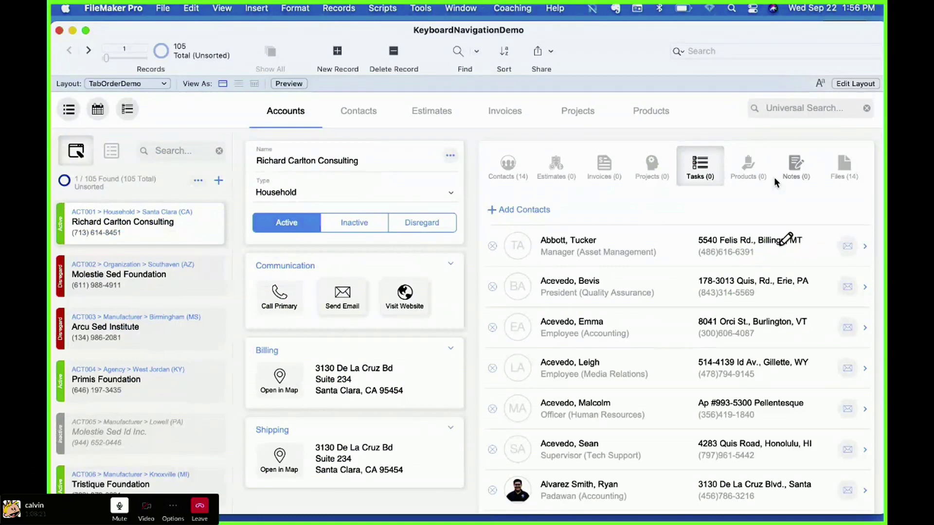
{"action": "left_click", "coordinate": [449, 263]}
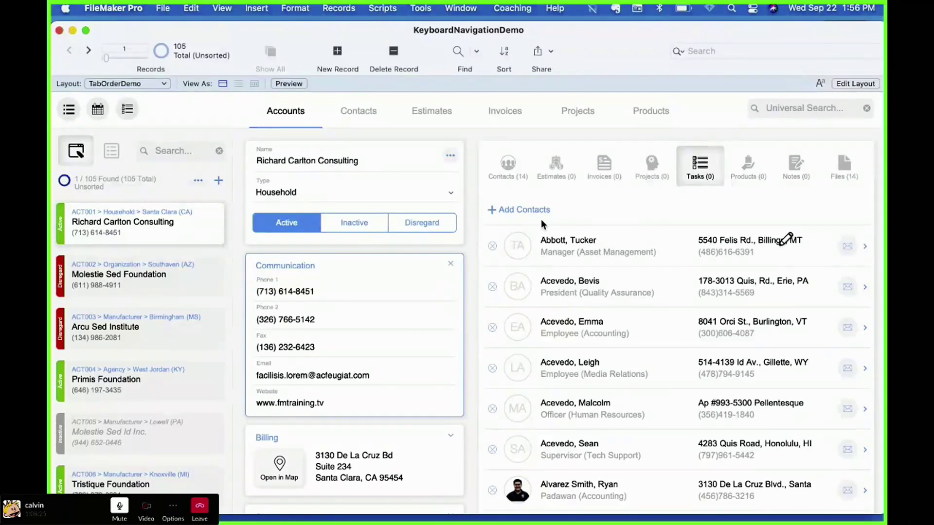
{"action": "key", "text": "super+l"}
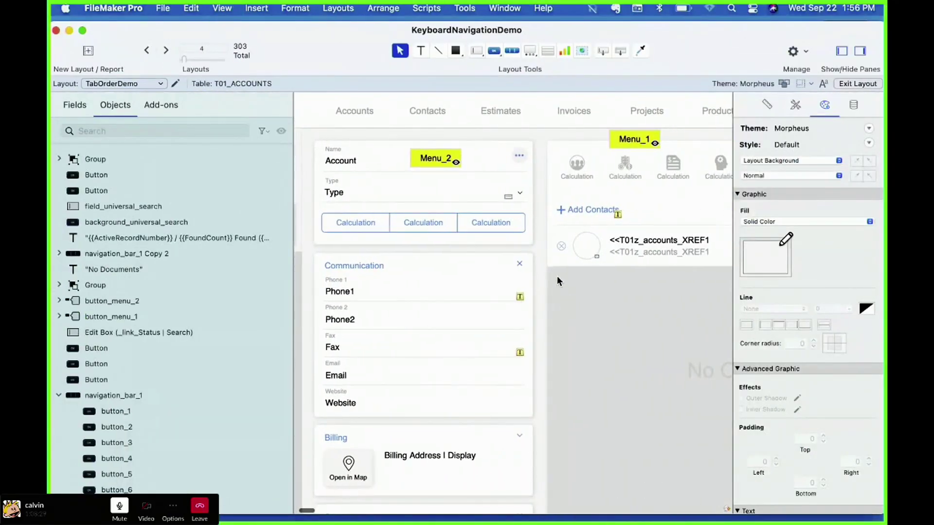
{"action": "left_click", "coordinate": [369, 267]}
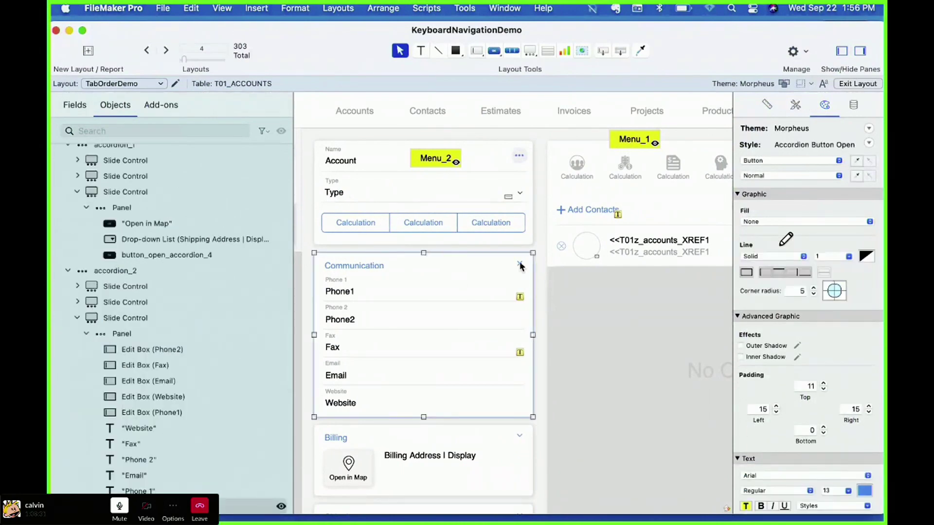
{"action": "scroll", "coordinate": [190, 393], "scroll_direction": "down", "scroll_amount": 5}
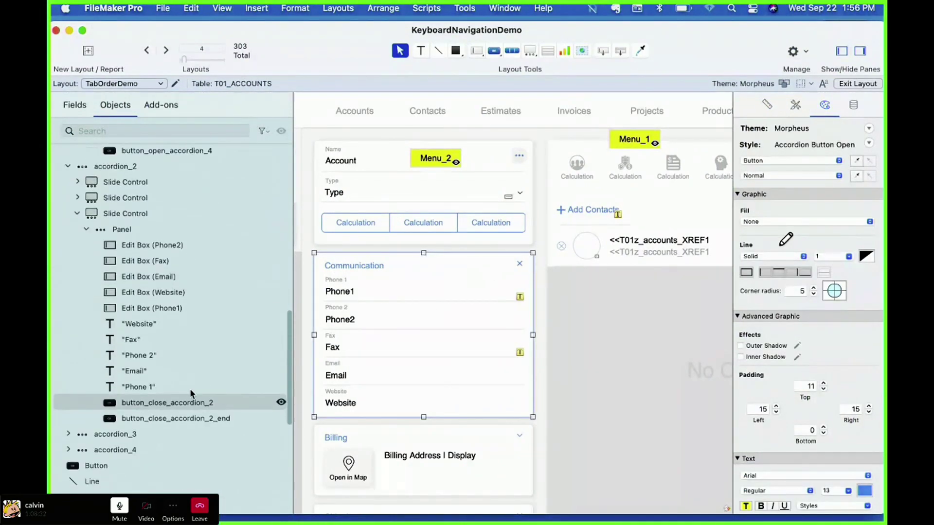
{"action": "left_click", "coordinate": [211, 420]}
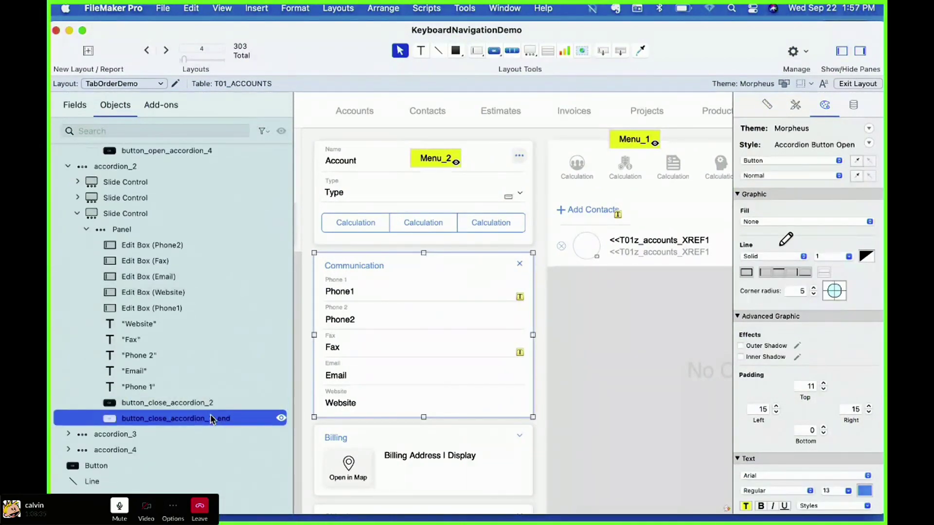
{"action": "left_click", "coordinate": [210, 408]}
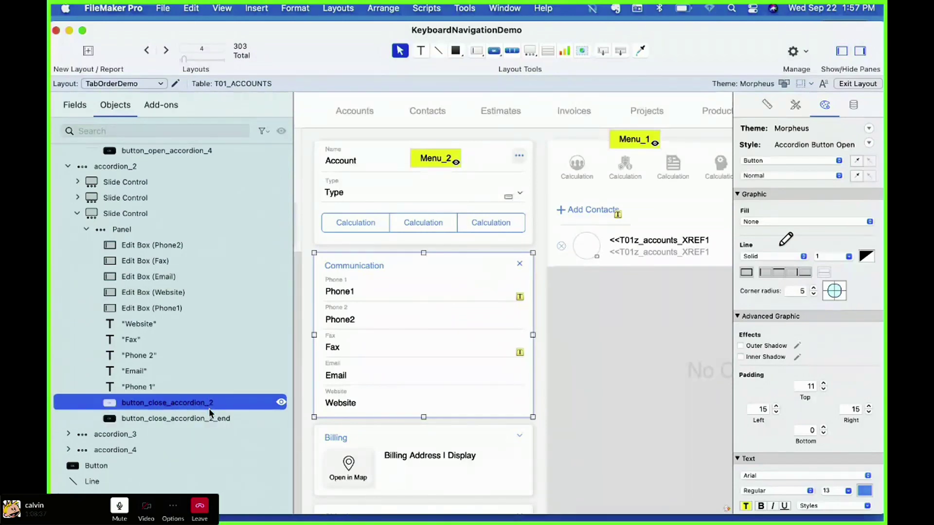
{"action": "left_click", "coordinate": [212, 420]}
{"action": "left_click", "coordinate": [767, 104]}
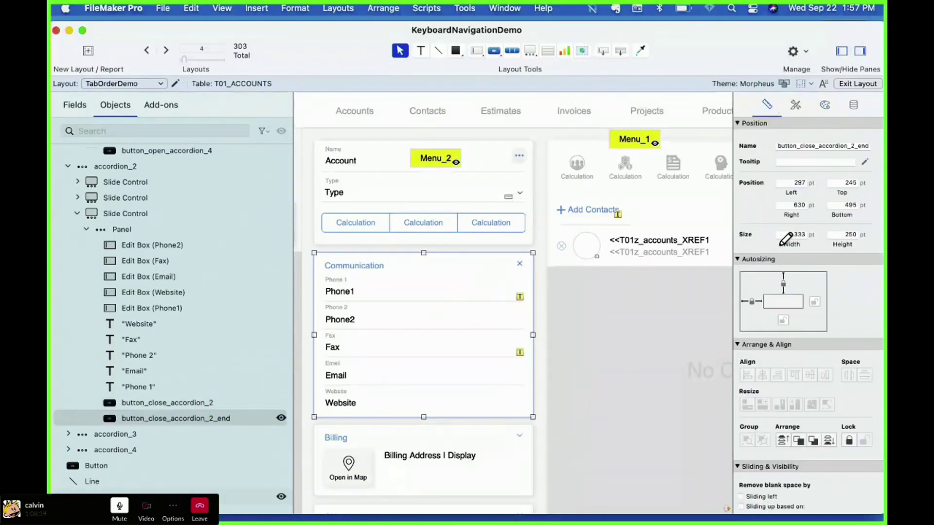
Step: Compare the object name and position of button_close_accordion_2 with those of button_close_accordion_2_end
{"action": "left_click", "coordinate": [181, 402]}
{"action": "left_click", "coordinate": [184, 419]}
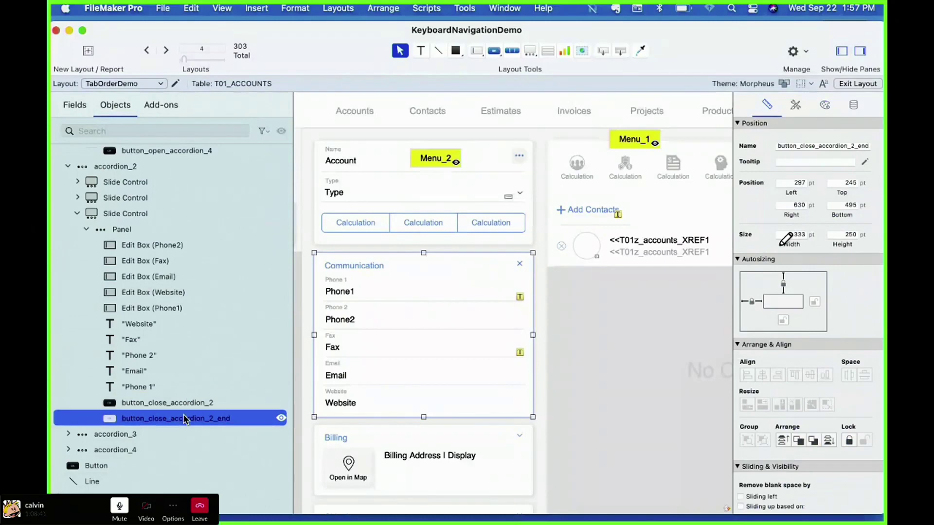
{"action": "left_click", "coordinate": [185, 404]}
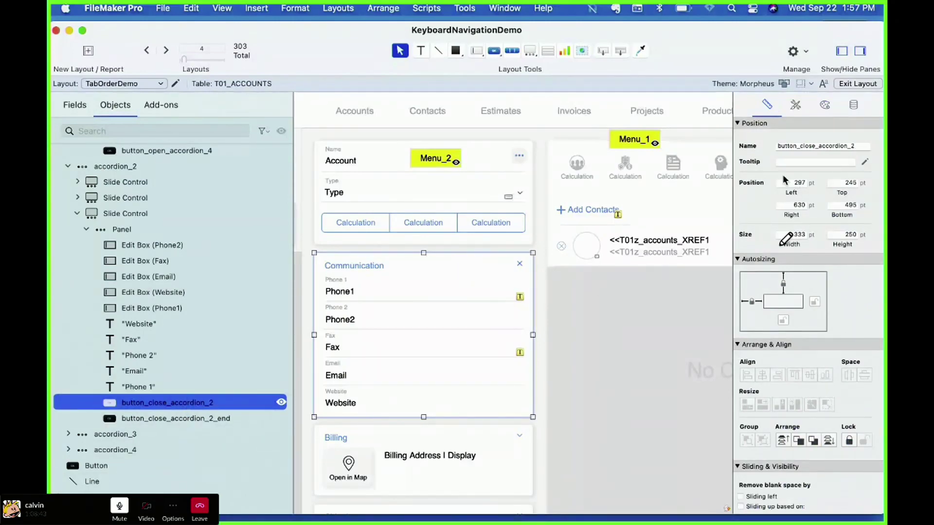
{"action": "left_click", "coordinate": [215, 419]}
{"action": "left_click", "coordinate": [214, 404]}
{"action": "left_click", "coordinate": [214, 419]}
Step: Inspect the layout's tab order around the Communication accordion and dismiss the tab order settings without changes
{"action": "left_click", "coordinate": [339, 8]}
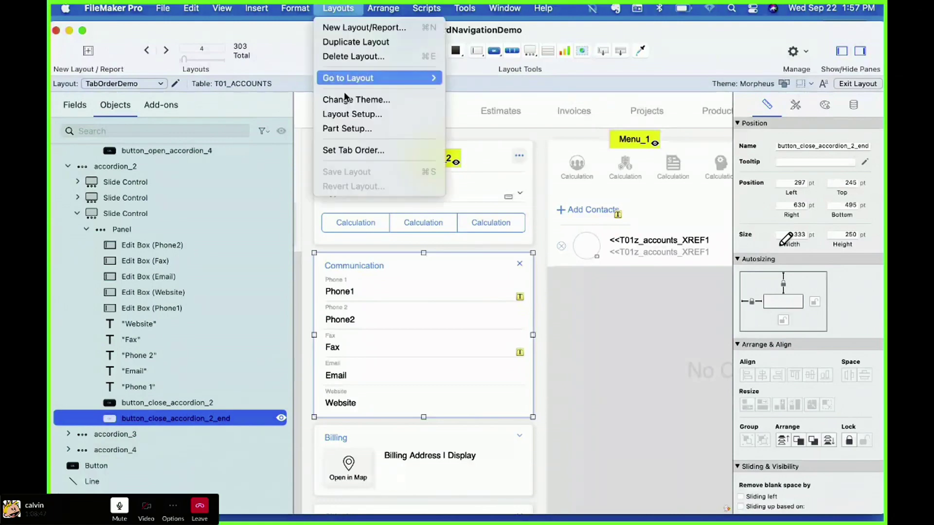
{"action": "left_click", "coordinate": [348, 149]}
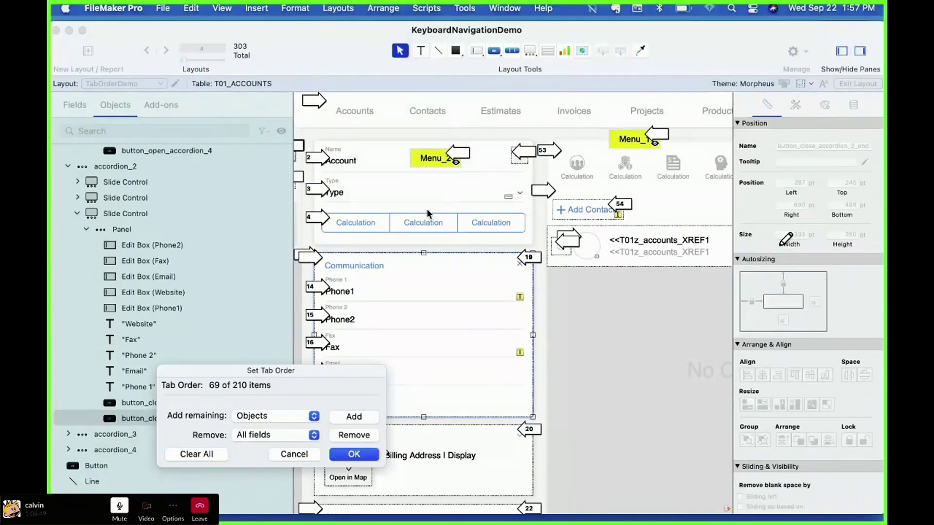
{"action": "left_click", "coordinate": [541, 265]}
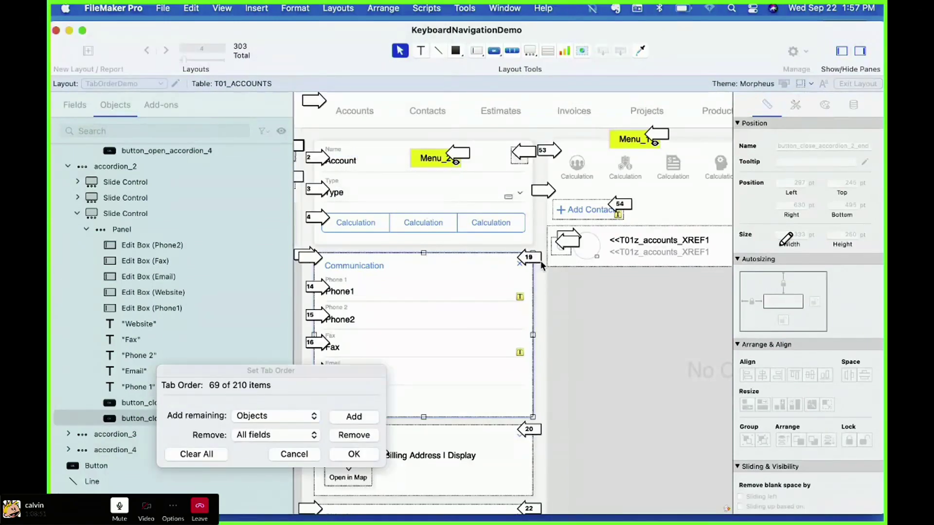
{"action": "left_click_drag", "start_coordinate": [329, 368], "coordinate": [257, 382]}
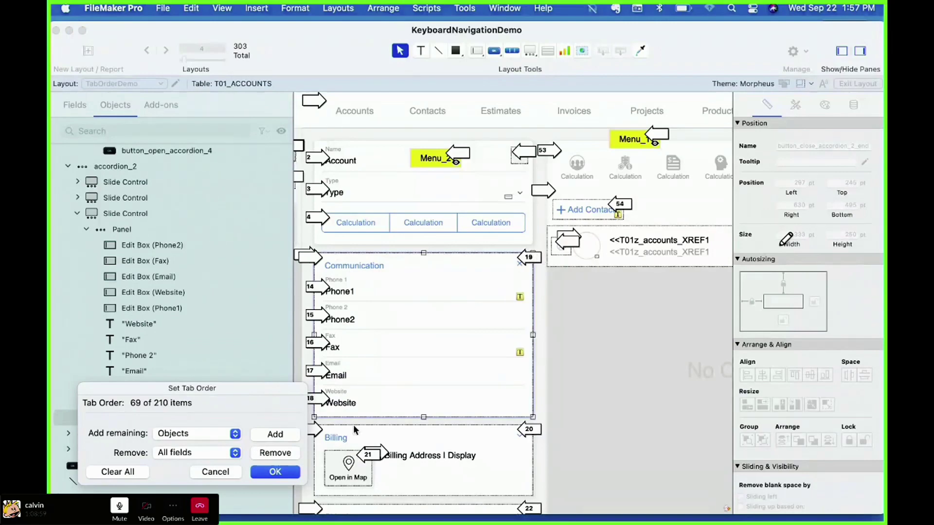
{"action": "left_click", "coordinate": [213, 473]}
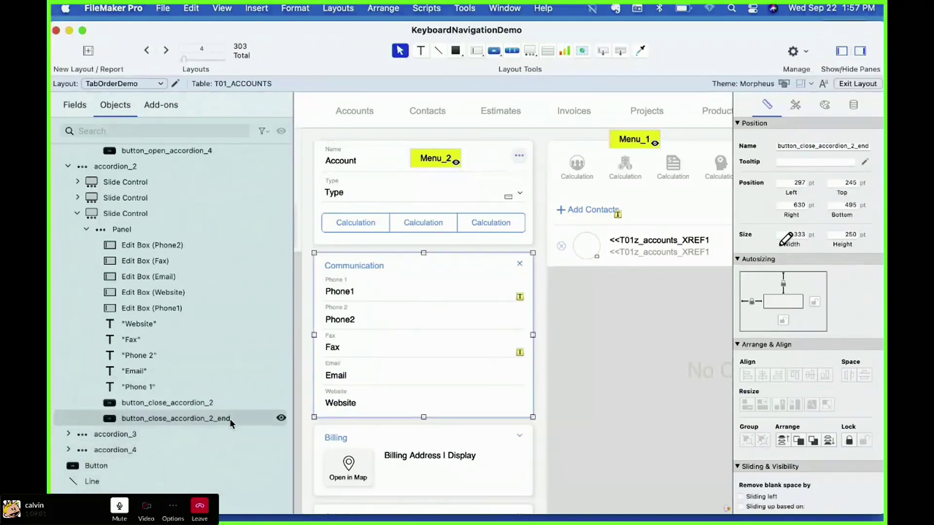
Step: Inspect the tab order of both Communication close buttons by temporarily shrinking button_close_accordion_2_end to 120 pt high and restoring its top to 245 pt
{"action": "left_click", "coordinate": [191, 419]}
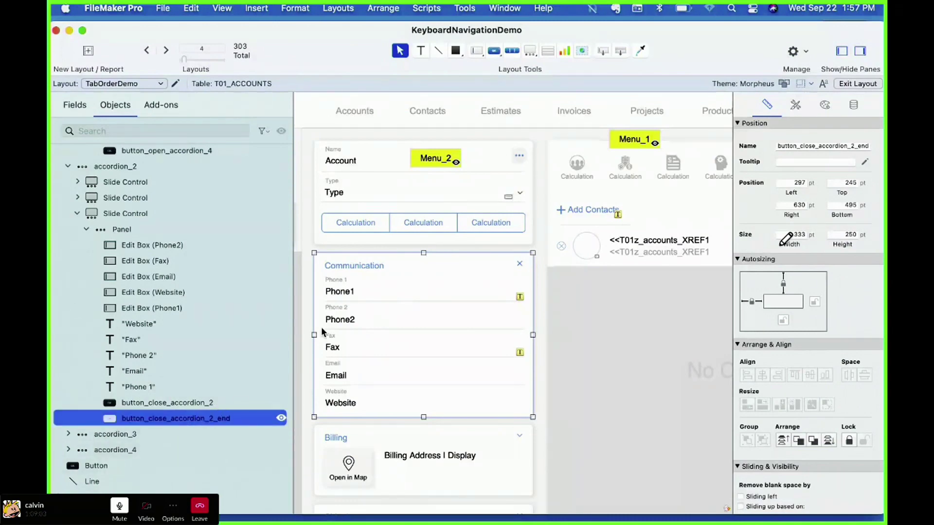
{"action": "left_click_drag", "start_coordinate": [424, 253], "coordinate": [423, 338]}
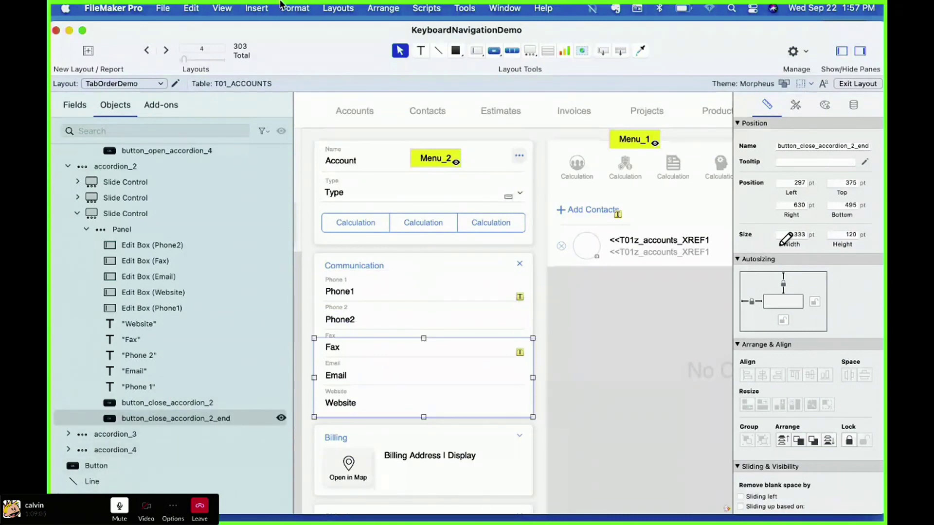
{"action": "left_click", "coordinate": [336, 8]}
{"action": "left_click", "coordinate": [348, 147]}
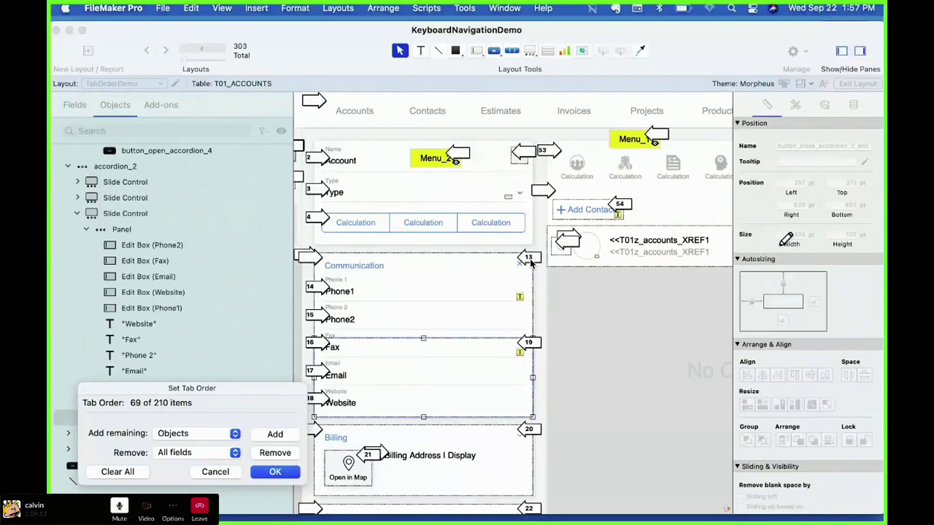
{"action": "left_click", "coordinate": [215, 473]}
{"action": "left_click_drag", "start_coordinate": [424, 338], "coordinate": [424, 253]}
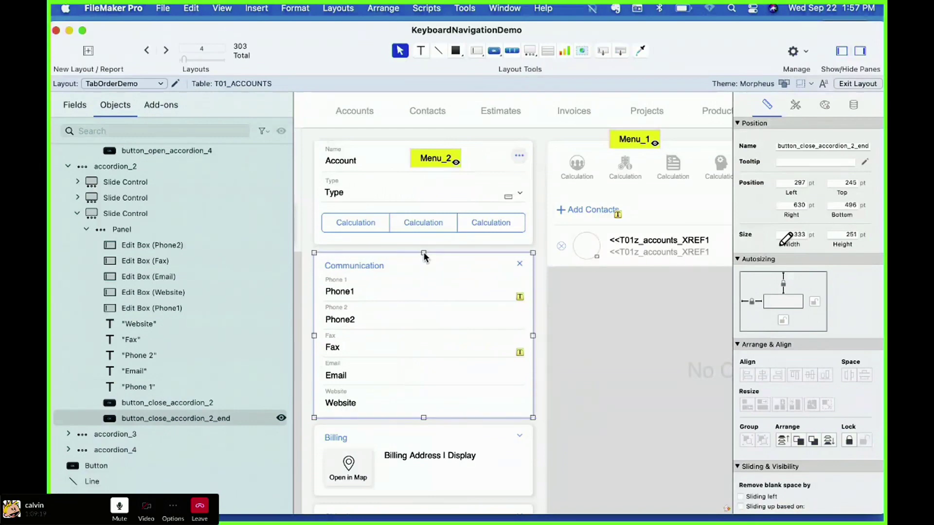
Step: Inspect the name and position of button_1 in navigation_bar_1 in Layout mode, and show the account's Contacts slide in Browse mode
{"action": "key", "text": "super+b"}
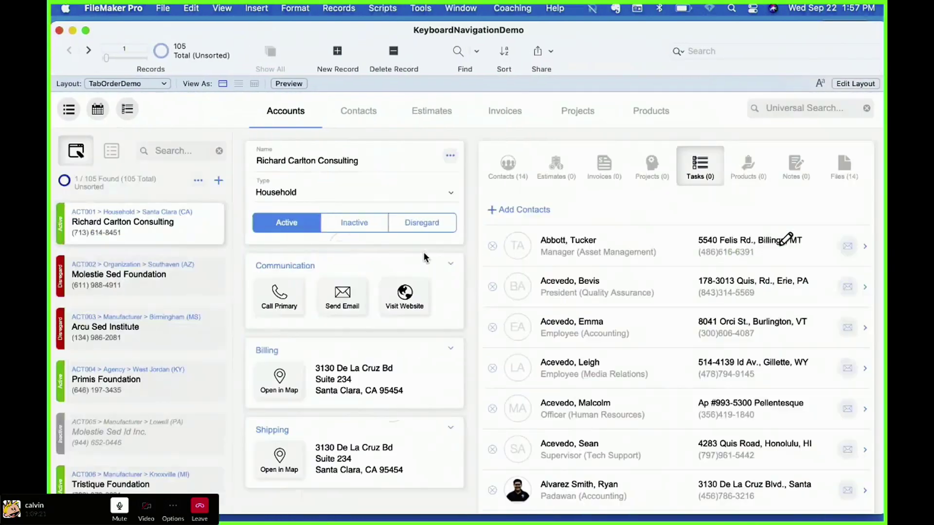
{"action": "key", "text": "super+l"}
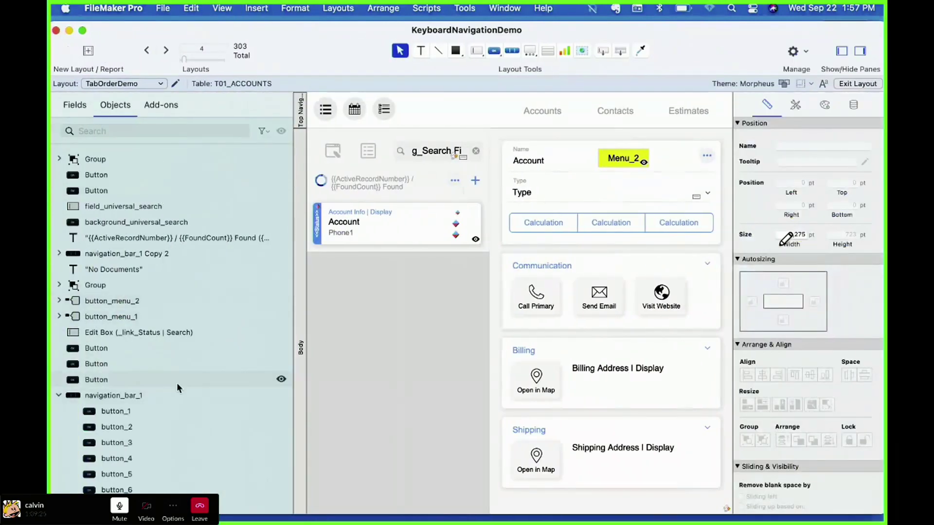
{"action": "left_click", "coordinate": [176, 409]}
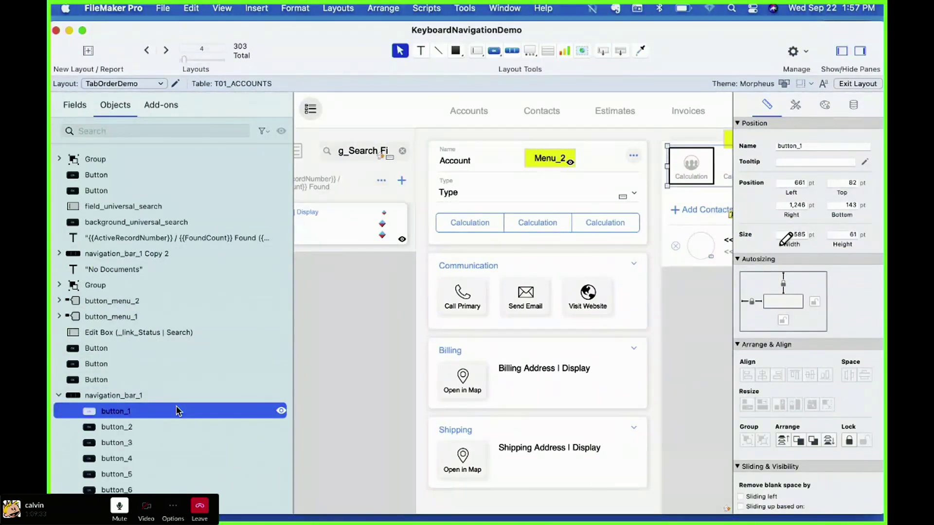
{"action": "key", "text": "super+b"}
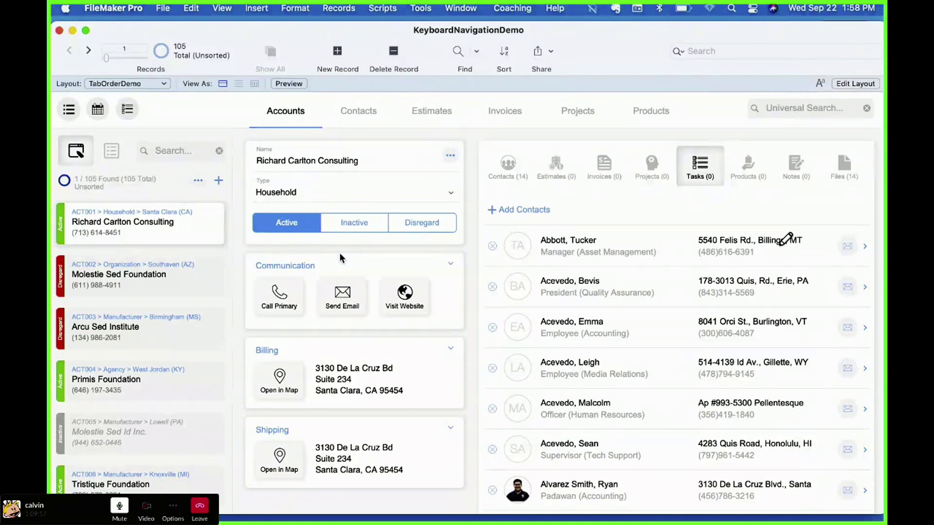
{"action": "left_click", "coordinate": [513, 153]}
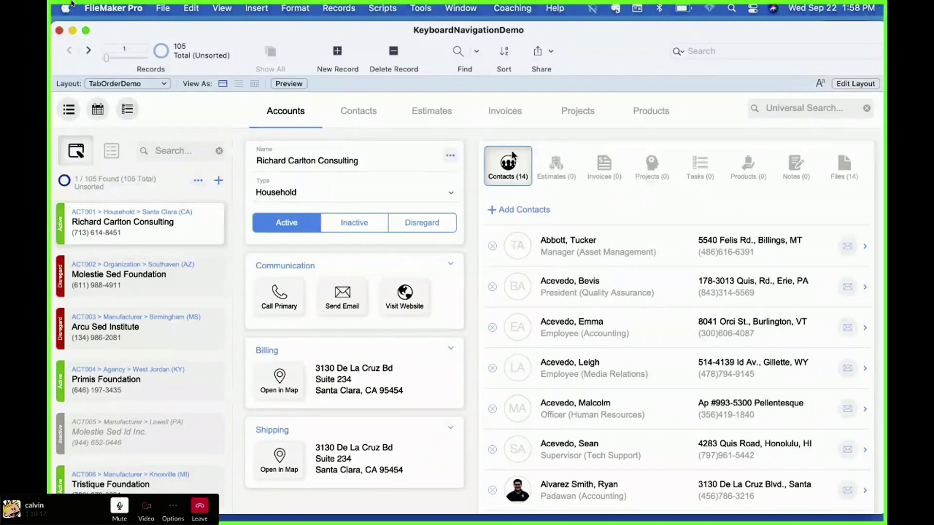
Step: Take the Slack call window out of full screen and switch to the MirrorPro webcam window
{"action": "mouse_move", "coordinate": [58, 7]}
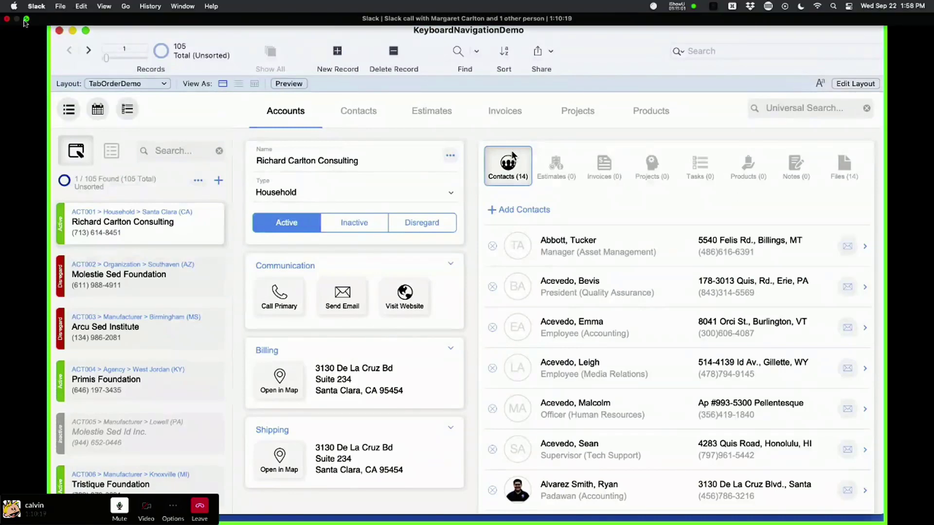
{"action": "mouse_move", "coordinate": [27, 22]}
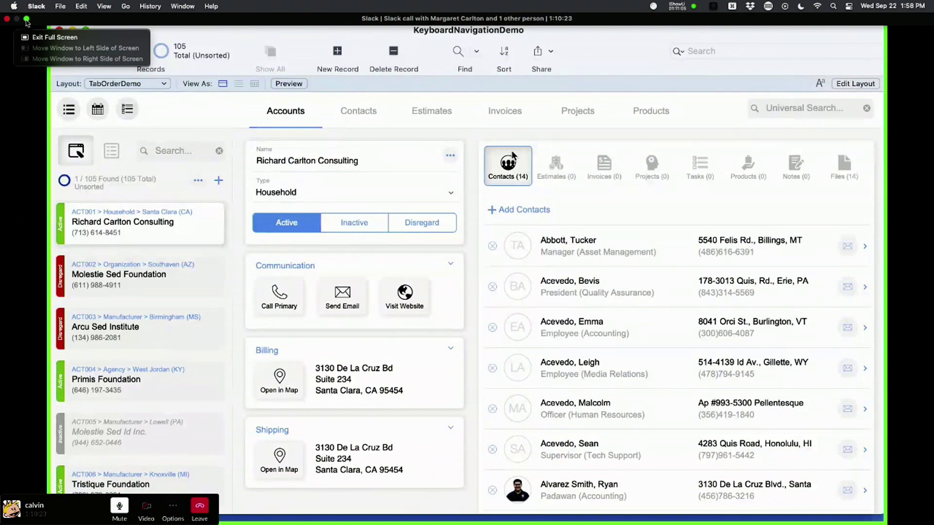
{"action": "left_click", "coordinate": [27, 19]}
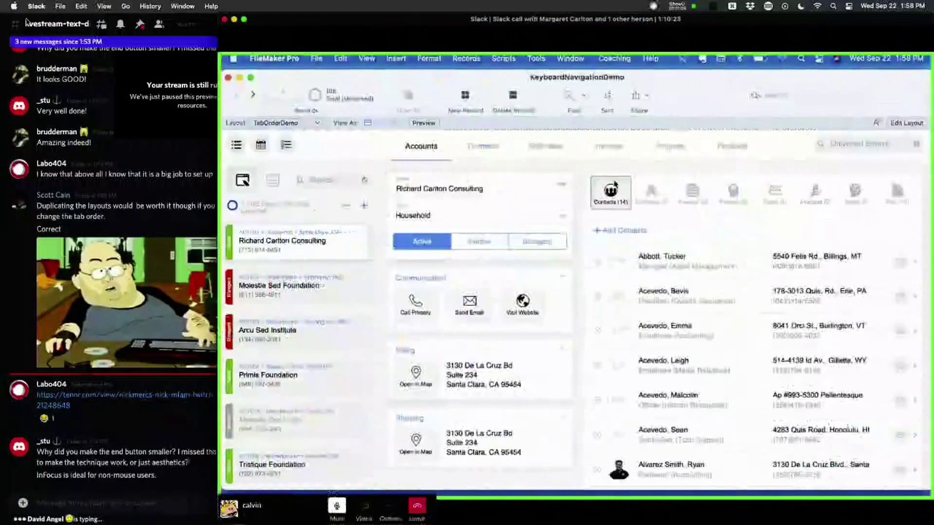
{"action": "left_click", "coordinate": [155, 524]}
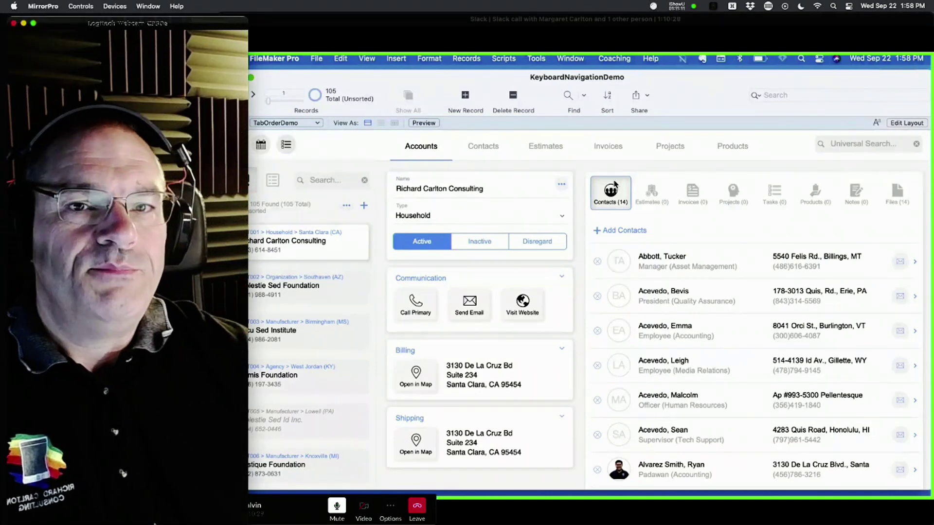
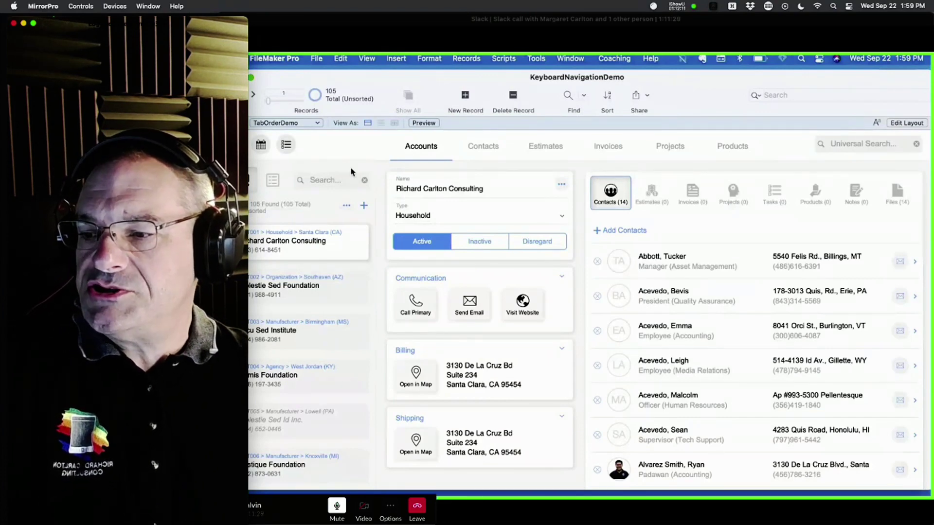
Step: Search the accounts list for a first name and return the Slack call window to full screen
{"action": "left_click", "coordinate": [338, 177]}
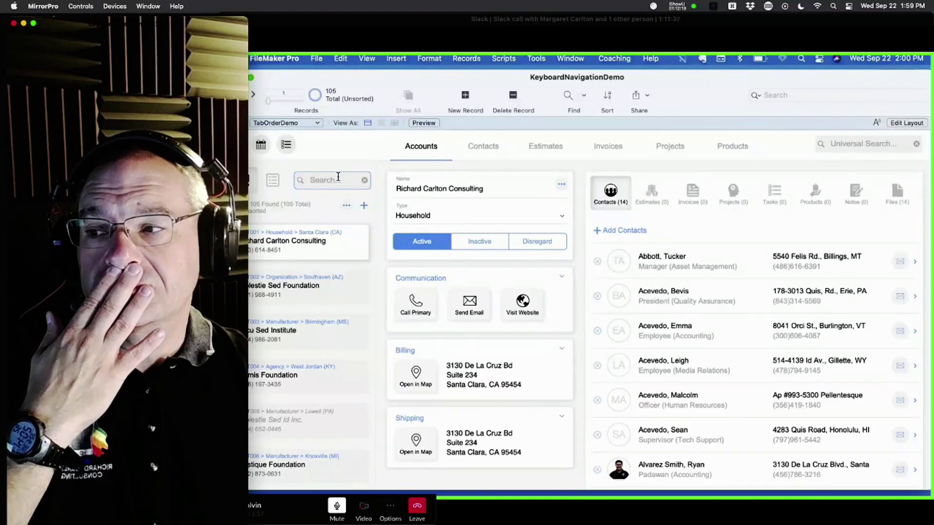
{"action": "type", "text": "Richard"}
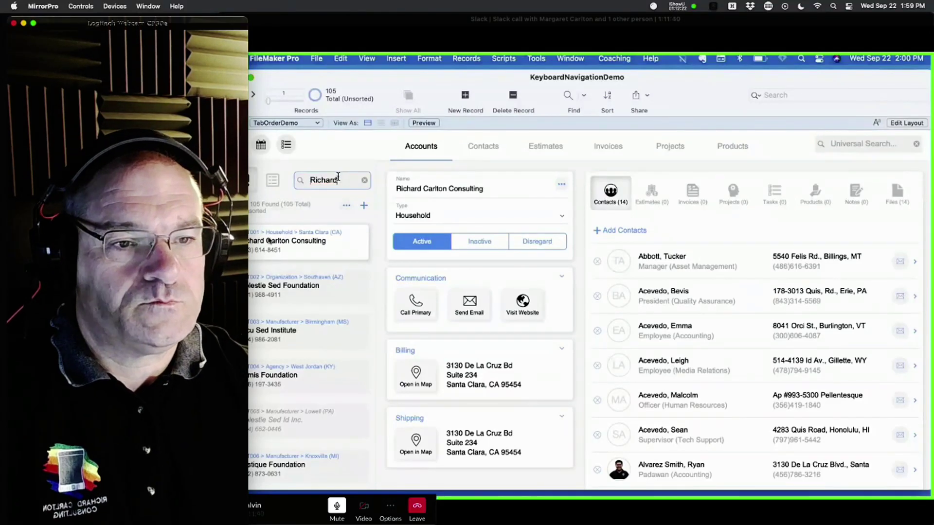
{"action": "left_click", "coordinate": [267, 23]}
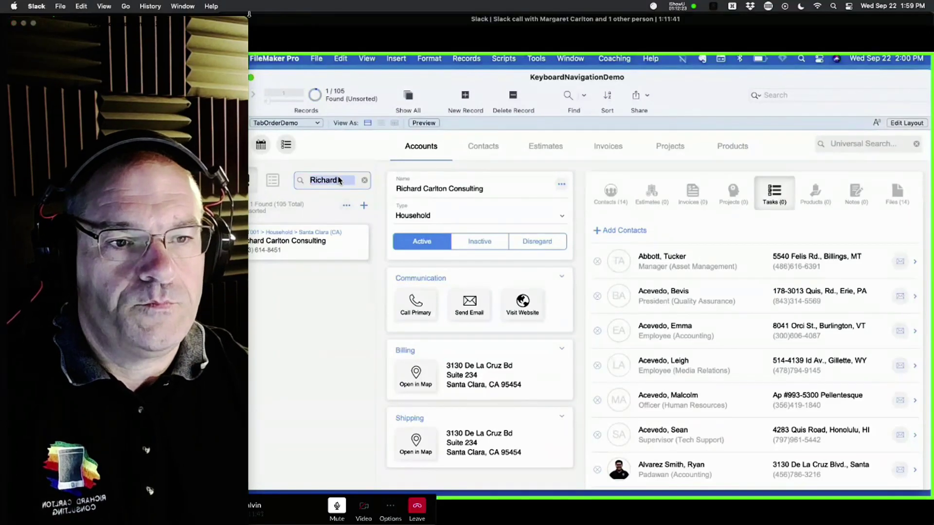
{"action": "left_click", "coordinate": [267, 20]}
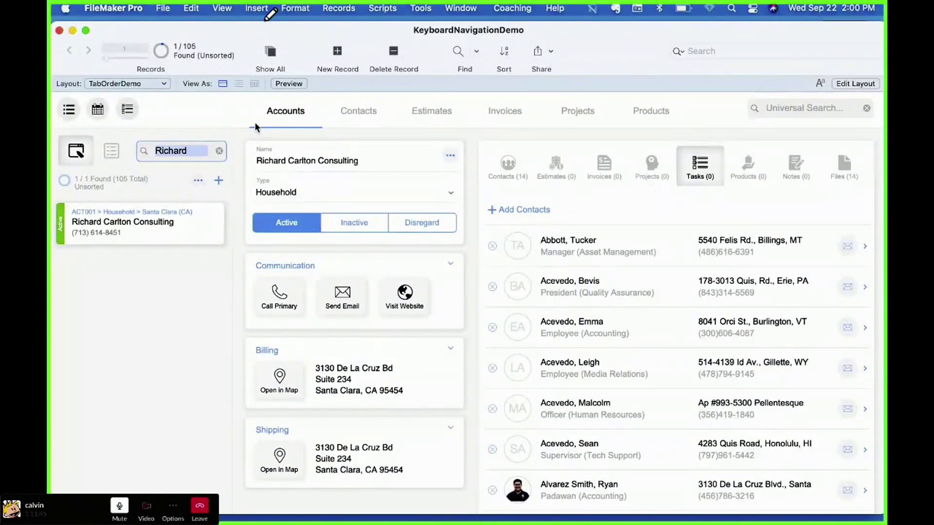
Step: Search the accounts list for another first name, for its shorter spelling, and for "rich"
{"action": "type", "text": "John"}
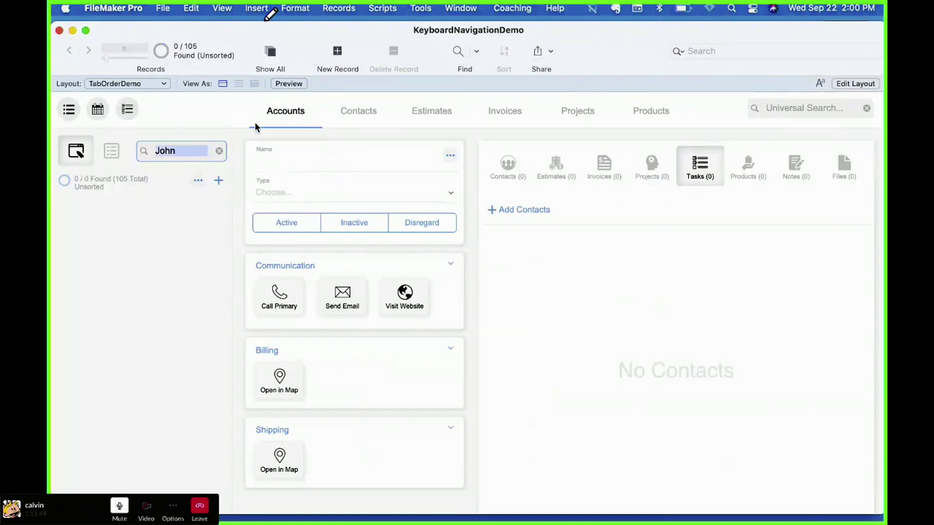
{"action": "type", "text": "J"}
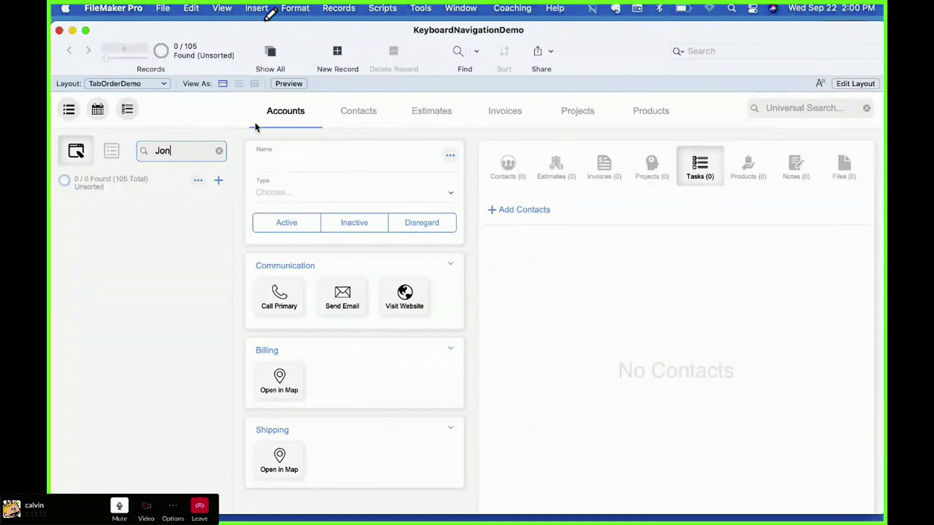
{"action": "key", "text": "Return"}
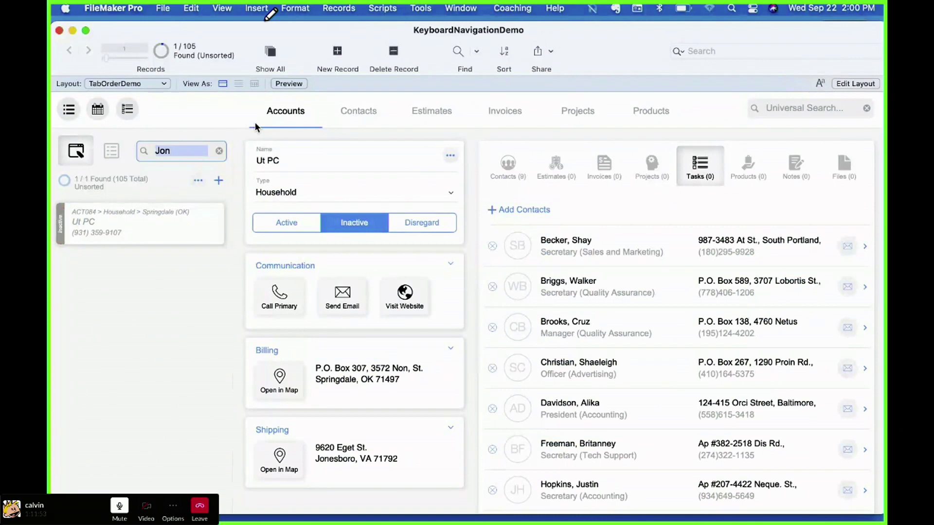
{"action": "type", "text": "rich"}
{"action": "key", "text": "Return"}
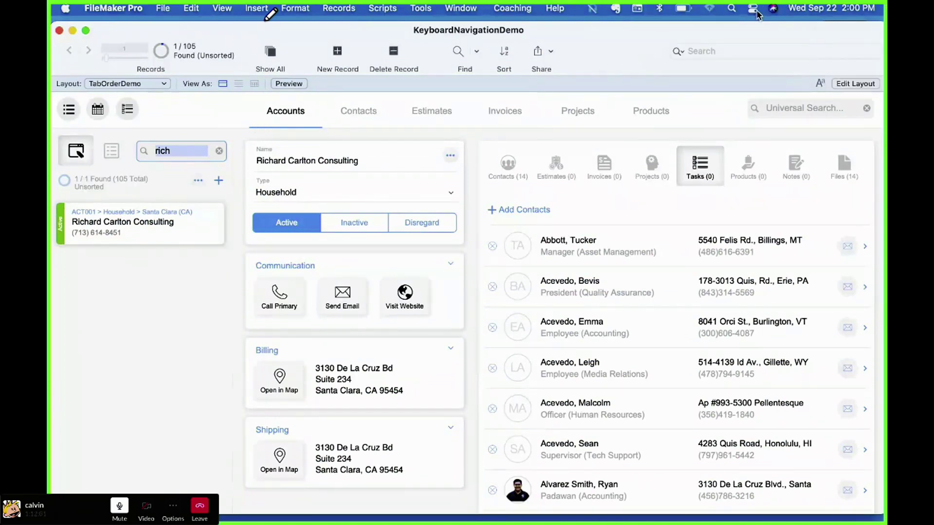
Step: Move the keyboard focus from the accounts search field through the account detail fields and back, and leave the search field
{"action": "key", "text": "Tab"}
{"action": "key", "text": "Tab"}
{"action": "key", "text": "Tab"}
{"action": "key", "text": "shift+Tab"}
{"action": "key", "text": "shift+Tab"}
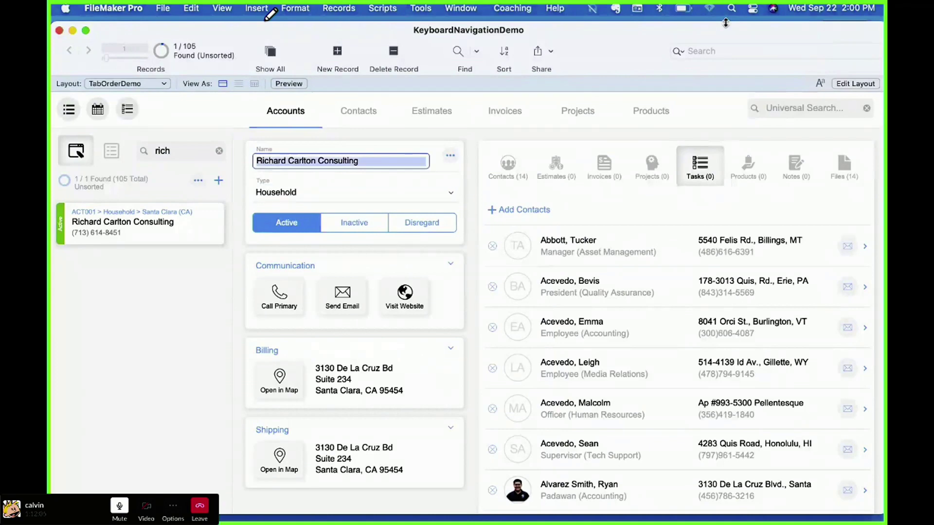
{"action": "key", "text": "shift+Tab"}
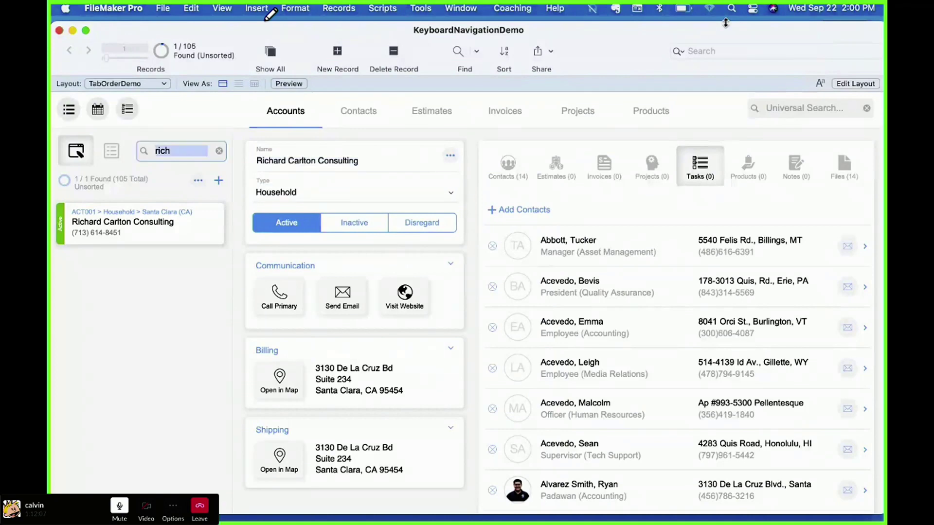
{"action": "key", "text": "Escape"}
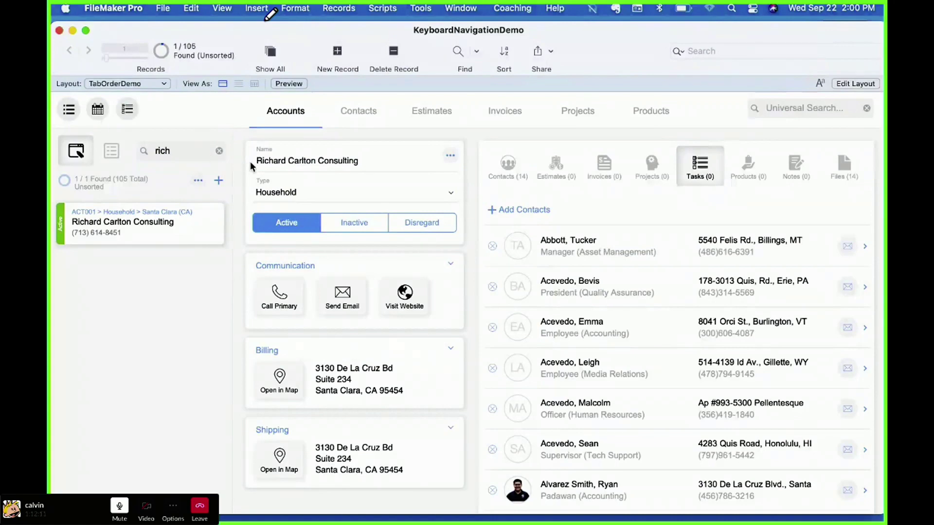
Step: Open the main navigation menu, move the keyboard focus forward to Contacts and back, and choose Accounts
{"action": "key", "text": "super+o"}
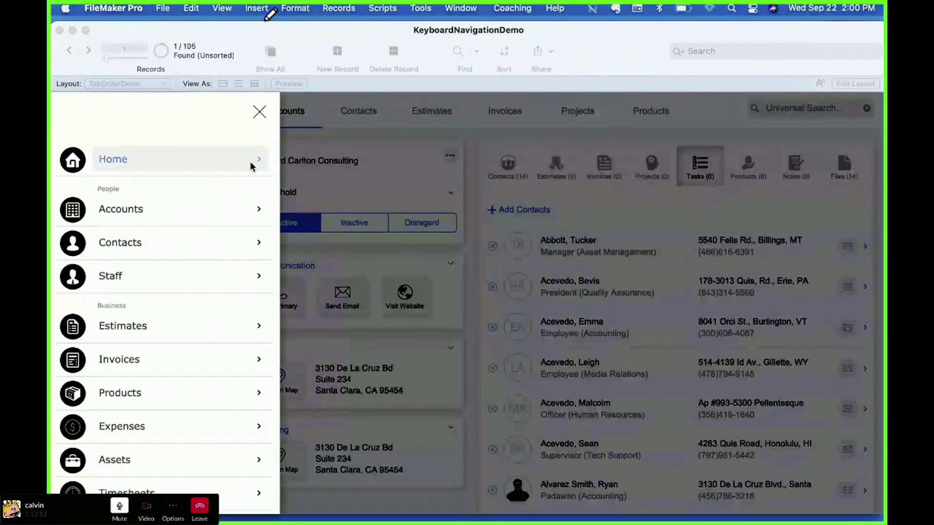
{"action": "key", "text": "Tab"}
{"action": "key", "text": "Tab"}
{"action": "key", "text": "Tab"}
{"action": "key", "text": "Tab"}
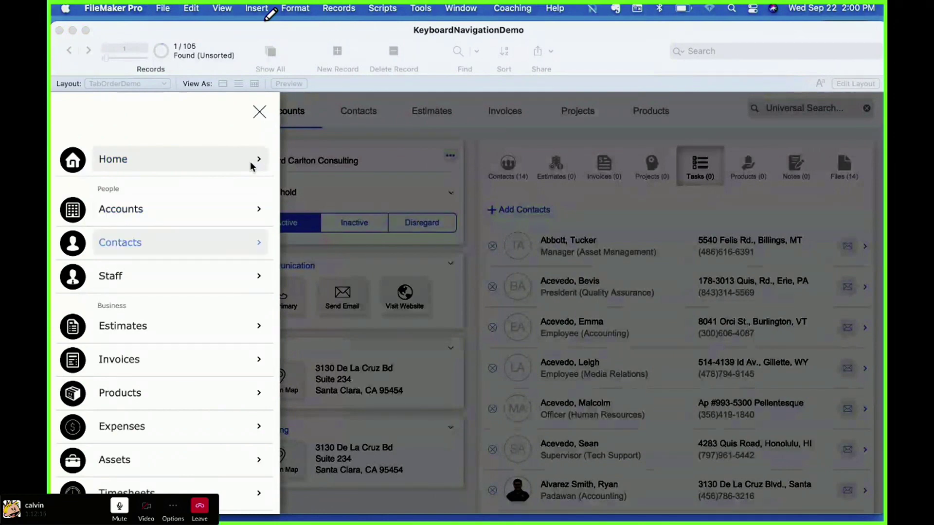
{"action": "key", "text": "shift+Tab"}
{"action": "key", "text": "shift+Tab"}
{"action": "key", "text": "shift+Tab"}
{"action": "key", "text": "Return"}
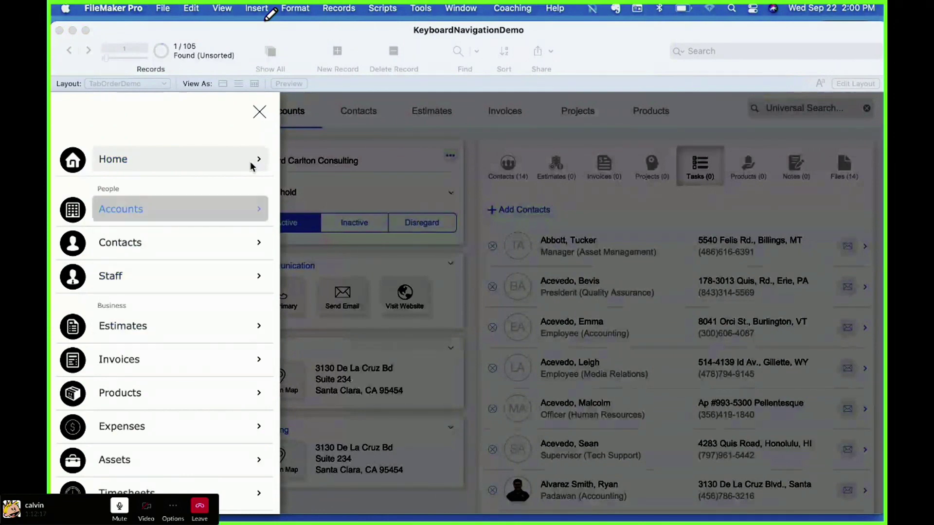
Step: Open the main navigation menu, move the keyboard focus down to Staff and back to Contacts, and choose Contacts
{"action": "key", "text": "super+o"}
{"action": "key", "text": "Tab"}
{"action": "key", "text": "Tab"}
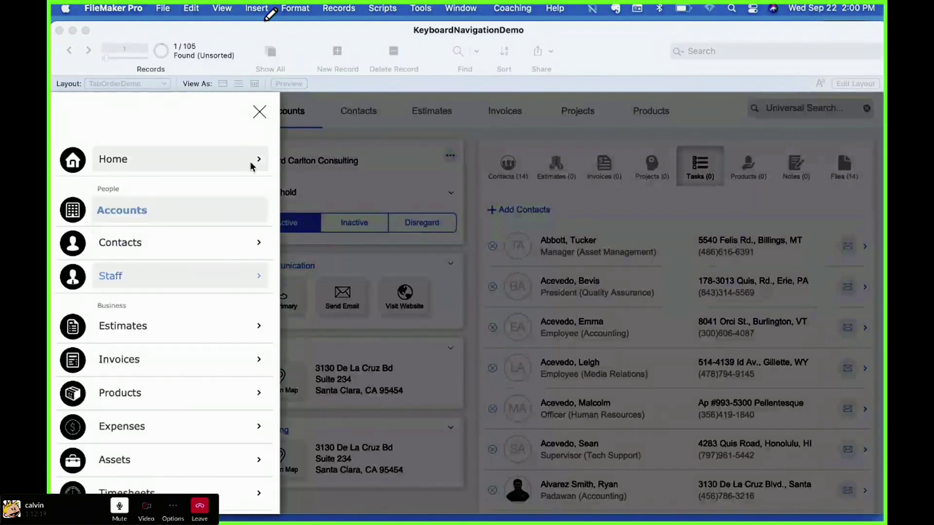
{"action": "key", "text": "shift+Tab"}
{"action": "key", "text": "Return"}
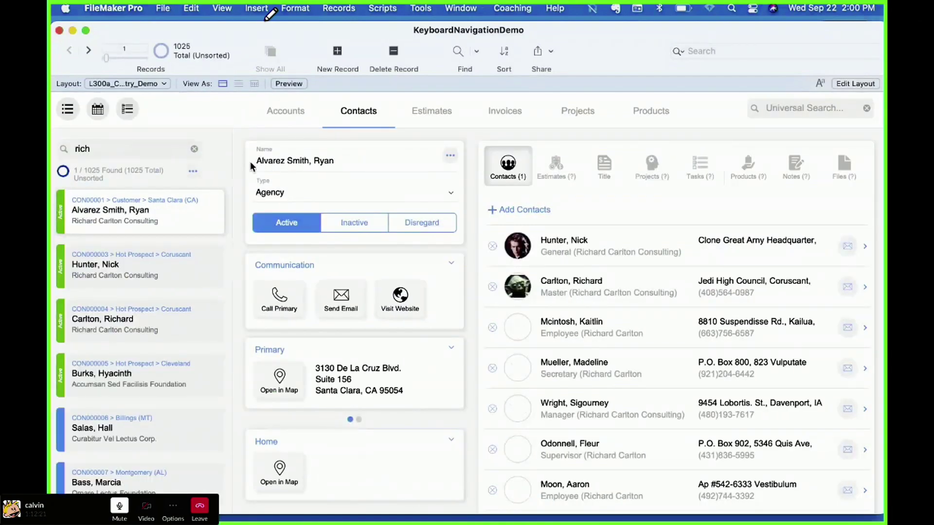
Step: Reopen the main navigation menu from Contacts, move the keyboard focus down to Invoices and back up to Accounts, and choose Accounts
{"action": "key", "text": "super+o"}
{"action": "key", "text": "Tab"}
{"action": "key", "text": "Return"}
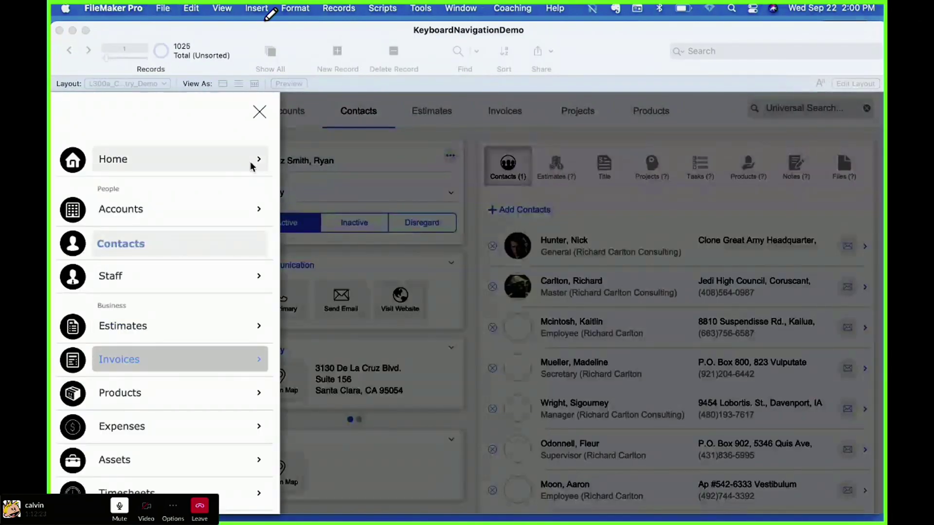
{"action": "key", "text": "super+o"}
{"action": "key", "text": "shift+Tab"}
{"action": "key", "text": "shift+Tab"}
{"action": "key", "text": "shift+Tab"}
{"action": "key", "text": "shift+Tab"}
{"action": "key", "text": "Return"}
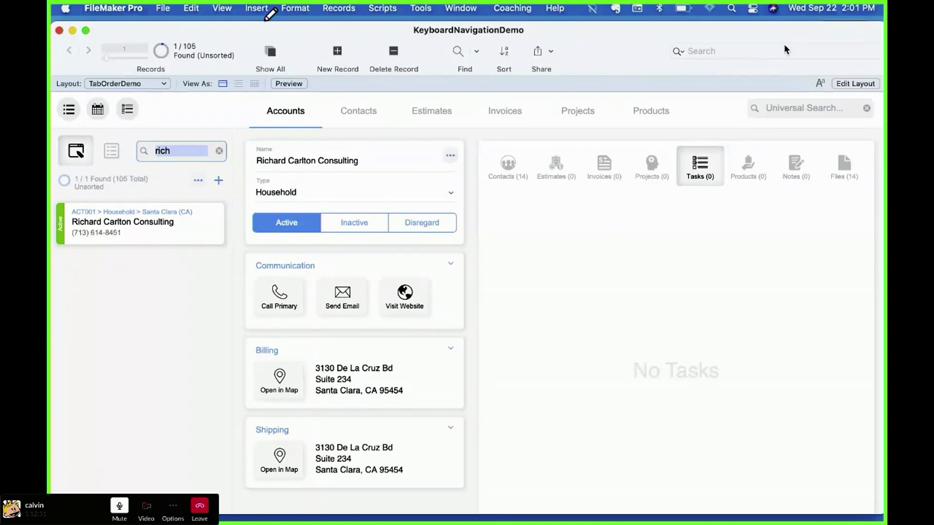
Step: Take the Slack call window out of full screen and reposition the Training Docs window with its header in view
{"action": "mouse_move", "coordinate": [60, 4]}
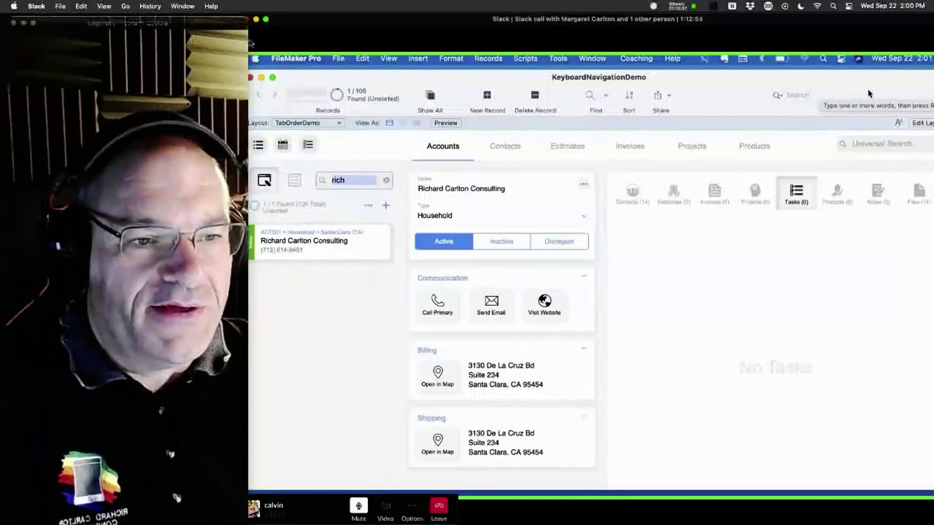
{"action": "key", "text": "ctrl+super+f"}
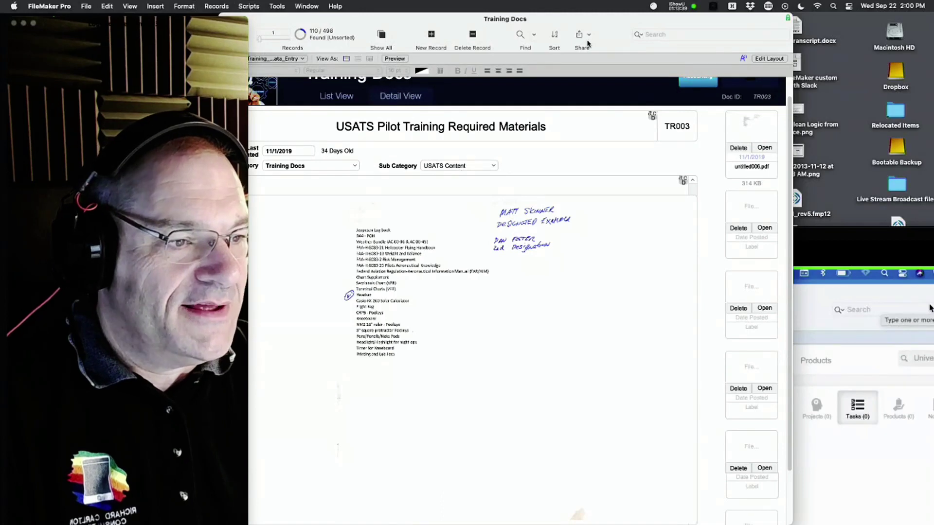
{"action": "left_click_drag", "start_coordinate": [588, 43], "coordinate": [626, 42]}
{"action": "scroll", "coordinate": [751, 191], "scroll_direction": "up", "scroll_amount": 2}
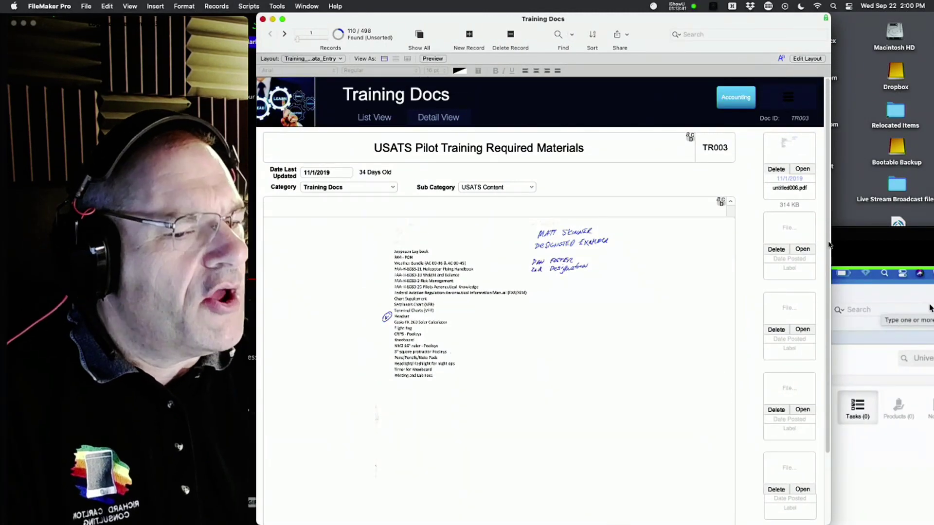
Step: Look through the category list in the Training Docs navigation menu, close it, and return to the Slack call window
{"action": "left_click", "coordinate": [902, 276]}
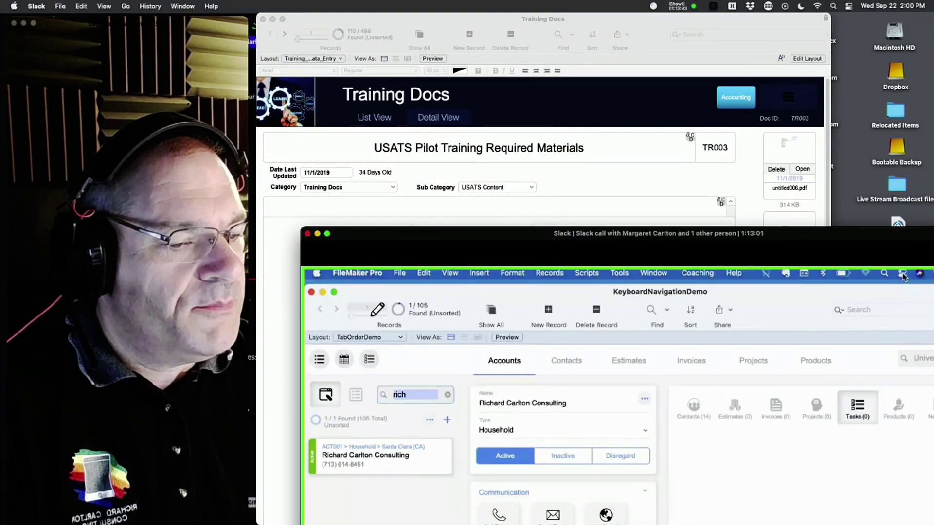
{"action": "left_click", "coordinate": [793, 118]}
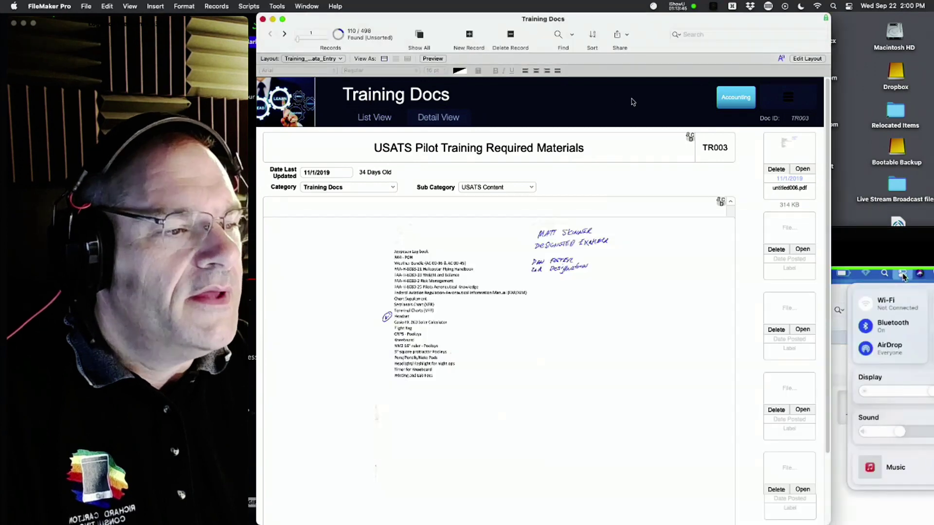
{"action": "left_click", "coordinate": [788, 98]}
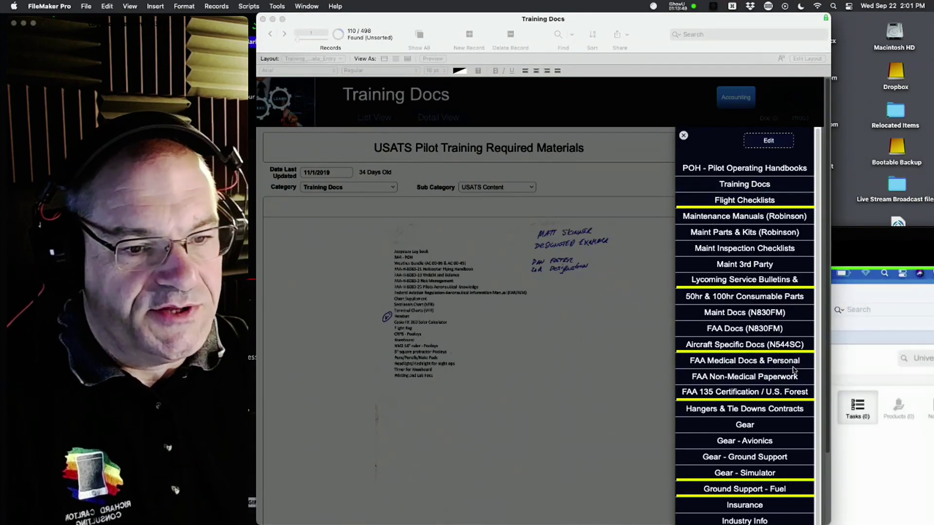
{"action": "scroll", "coordinate": [796, 389], "scroll_direction": "down", "scroll_amount": 1}
{"action": "scroll", "coordinate": [797, 403], "scroll_direction": "down", "scroll_amount": 3}
{"action": "scroll", "coordinate": [790, 399], "scroll_direction": "up", "scroll_amount": 4}
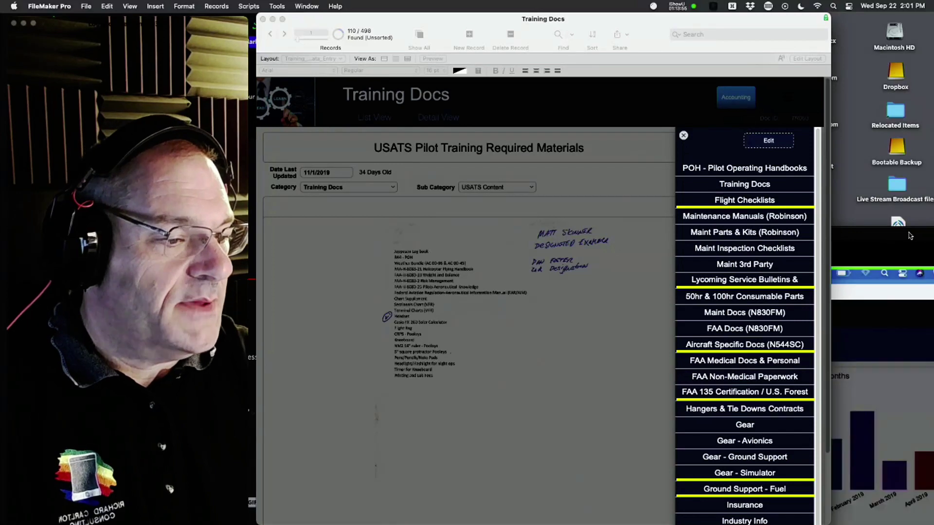
{"action": "left_click", "coordinate": [827, 236]}
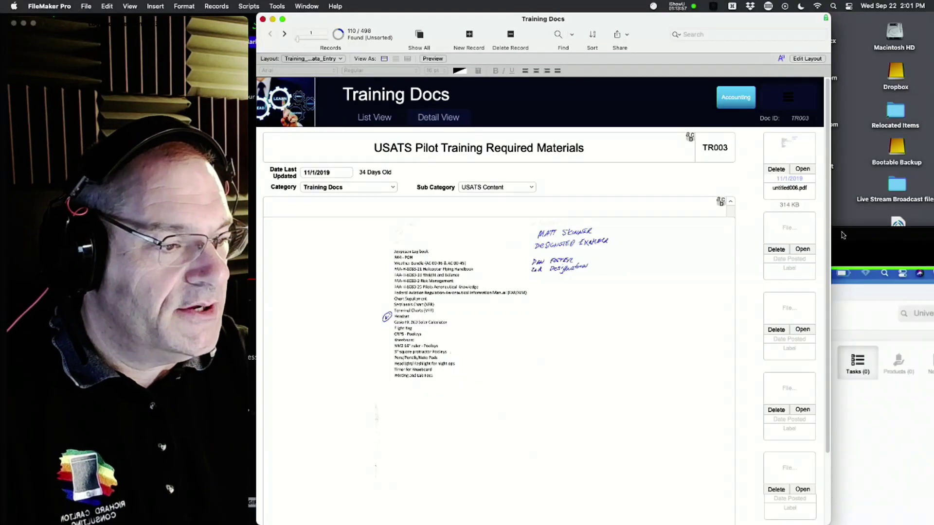
{"action": "left_click", "coordinate": [844, 236]}
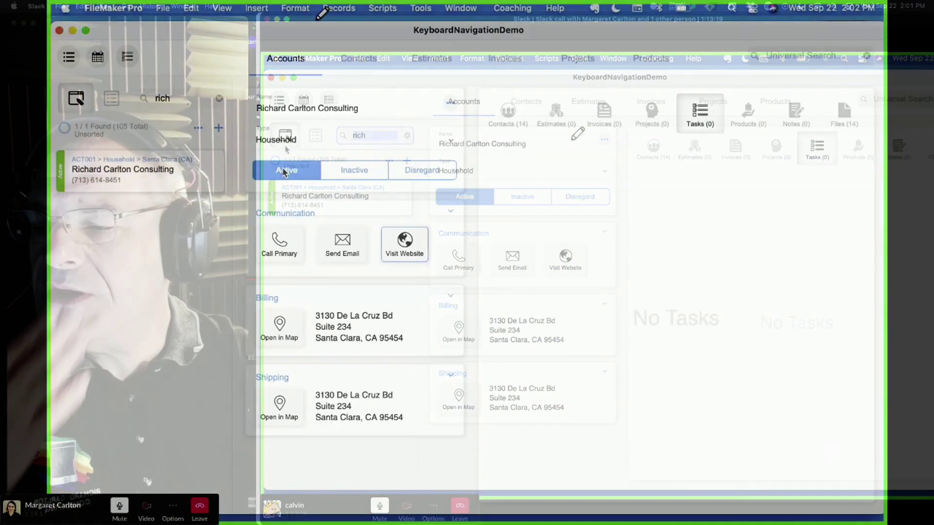
Step: Move the keyboard focus from the Visit Website button back to the accounts search field and forward again
{"action": "key", "text": "shift+Tab"}
{"action": "key", "text": "shift+Tab"}
{"action": "key", "text": "shift+Tab"}
{"action": "key", "text": "shift+Tab"}
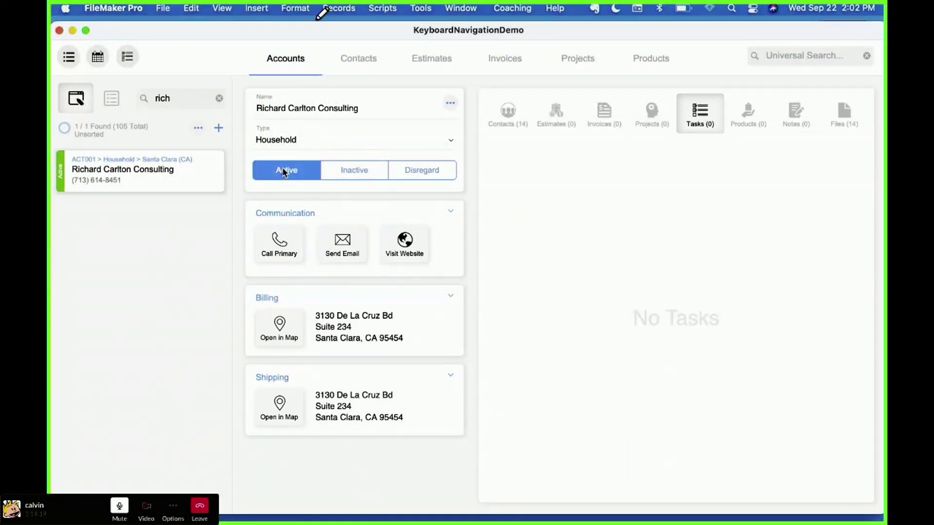
{"action": "key", "text": "shift+Tab"}
{"action": "key", "text": "shift+Tab"}
{"action": "key", "text": "shift+Tab"}
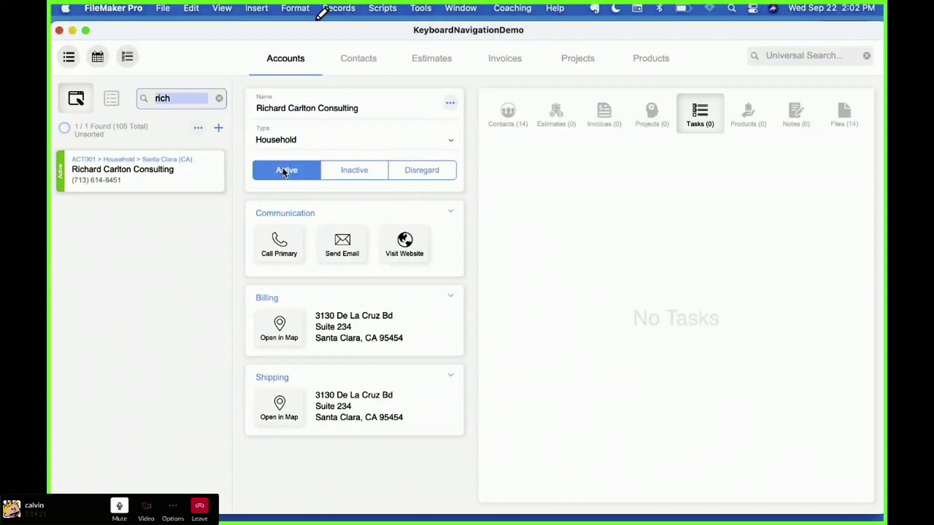
{"action": "key", "text": "Tab"}
{"action": "key", "text": "Tab"}
Step: In Layout mode, examine the styles assigned to the communication buttons, the Open in Map buttons and the Shipping accordion button
{"action": "key", "text": "super+l"}
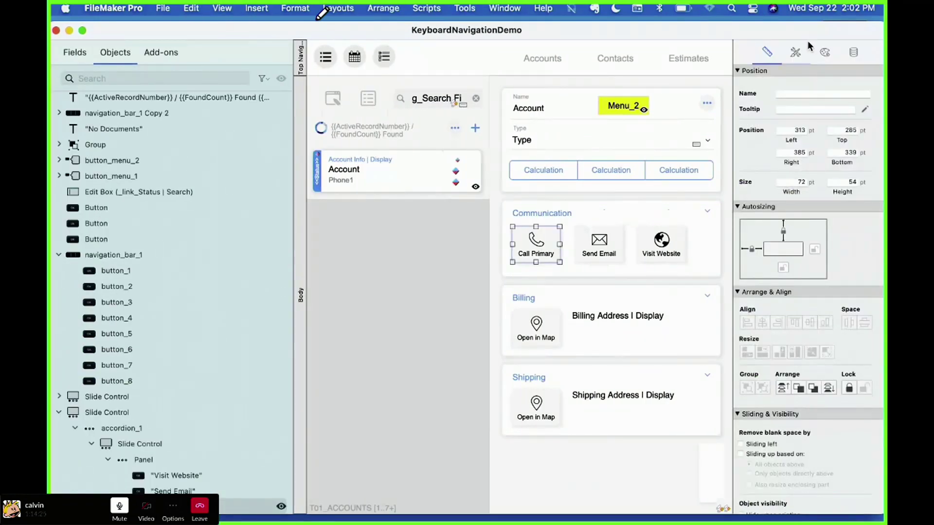
{"action": "left_click", "coordinate": [796, 52]}
{"action": "left_click", "coordinate": [607, 246]}
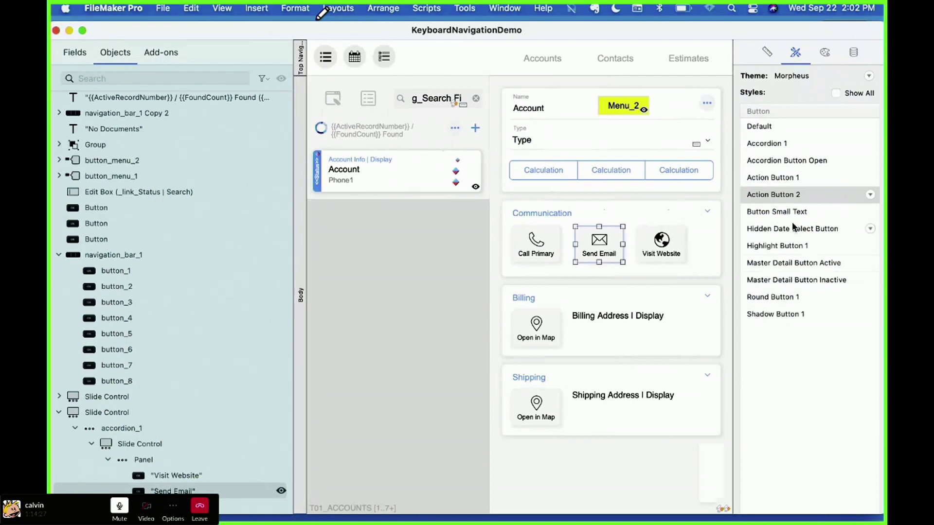
{"action": "left_click", "coordinate": [661, 244]}
{"action": "left_click", "coordinate": [530, 322]}
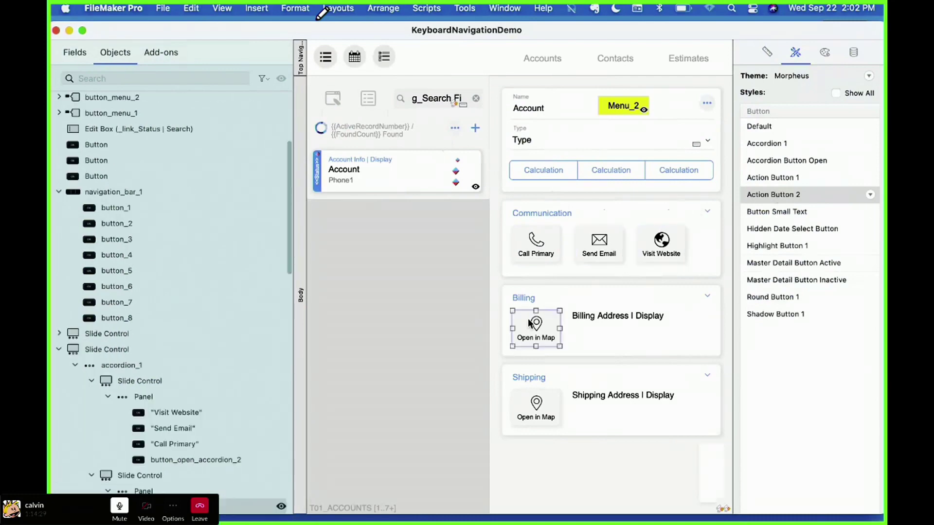
{"action": "left_click", "coordinate": [535, 397]}
{"action": "left_click", "coordinate": [536, 397]}
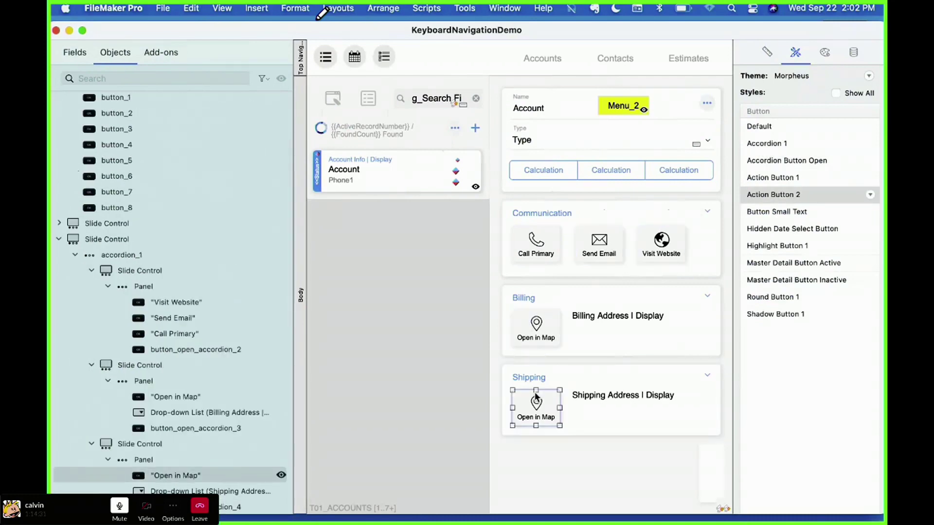
{"action": "left_click", "coordinate": [576, 371]}
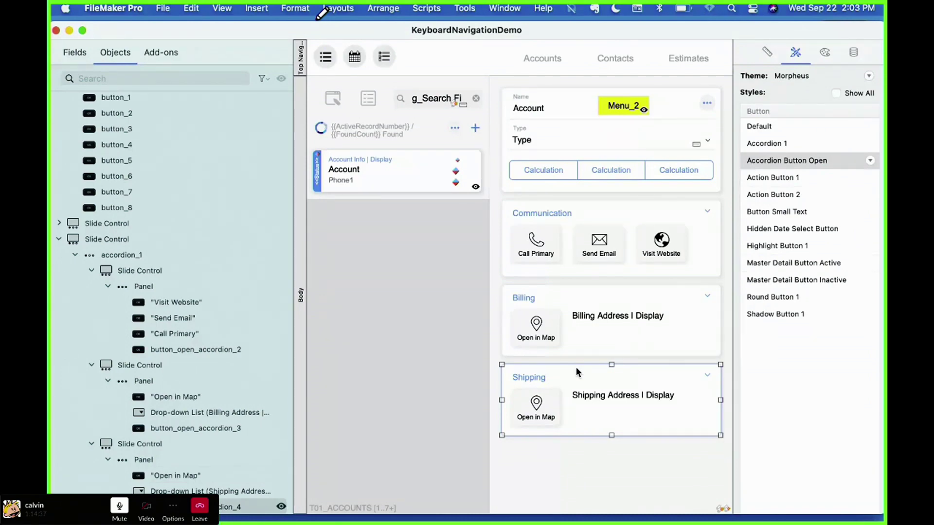
Step: Save the formatting of the account's three-segment status button bar as a new style named Status Toggle
{"action": "left_click", "coordinate": [596, 176]}
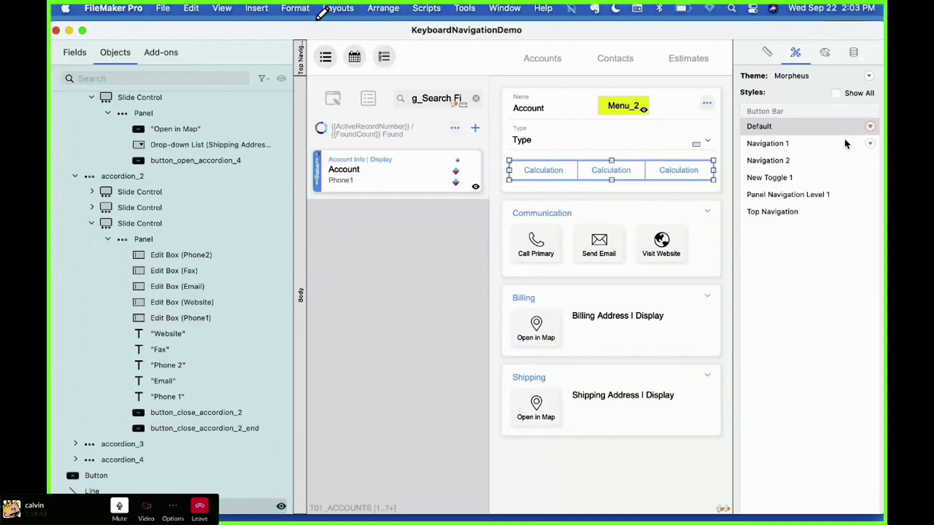
{"action": "left_click", "coordinate": [870, 128]}
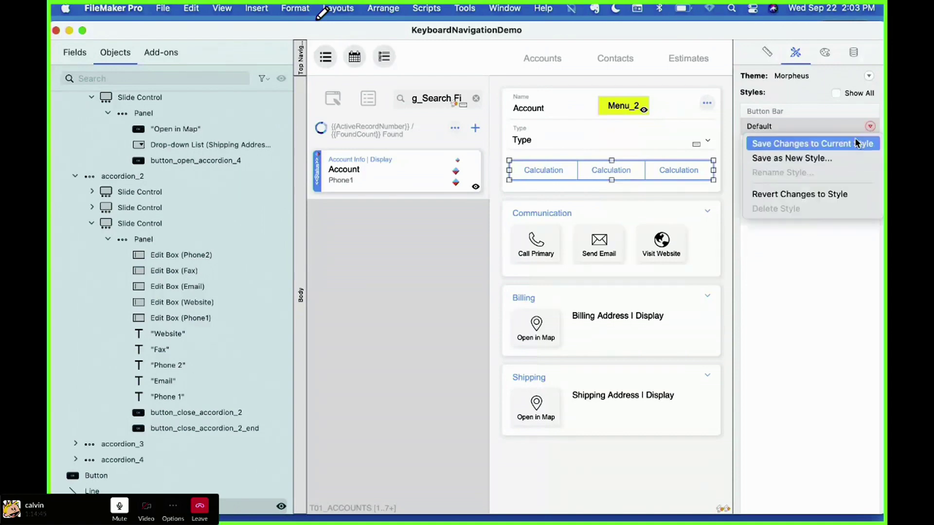
{"action": "left_click", "coordinate": [854, 161]}
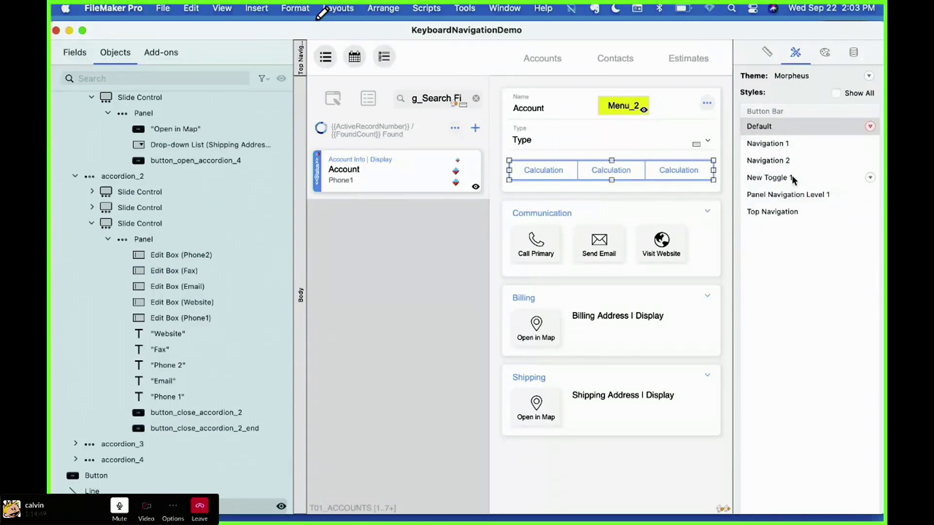
{"action": "left_click", "coordinate": [870, 127]}
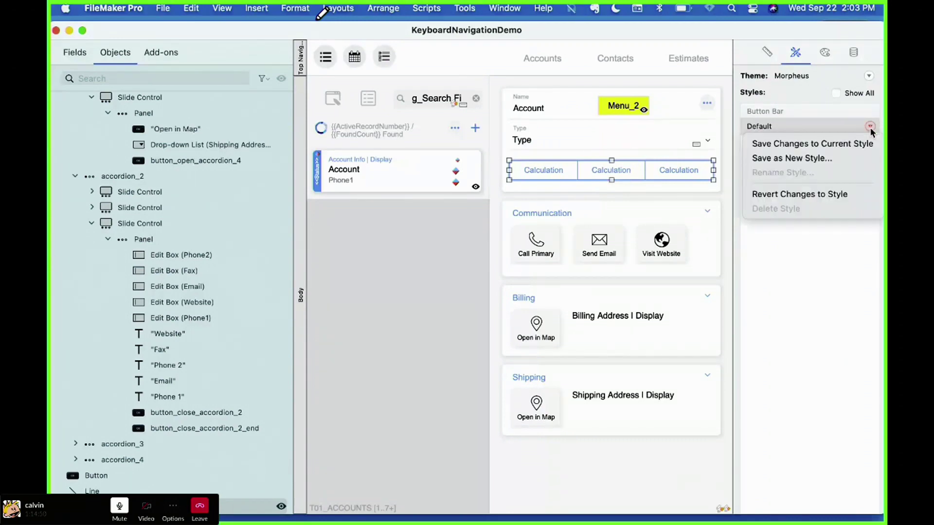
{"action": "left_click", "coordinate": [840, 159]}
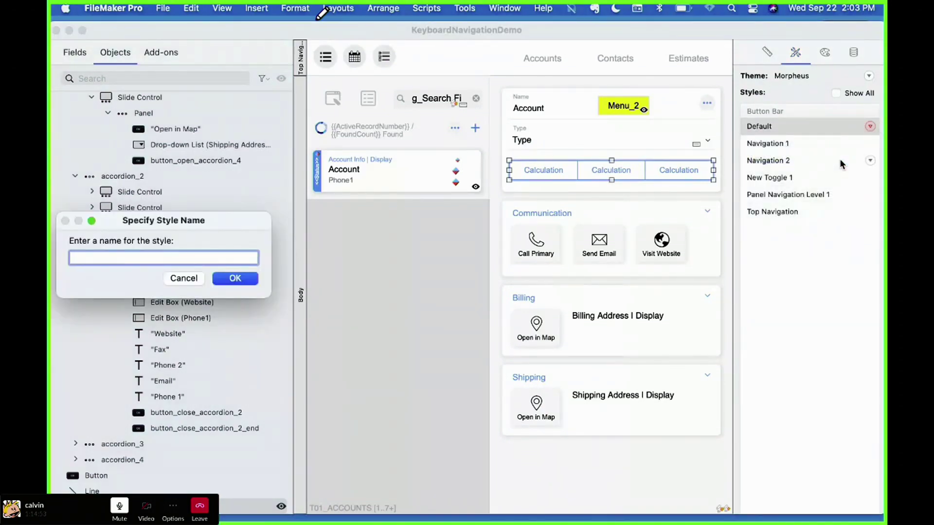
{"action": "type", "text": "Top"}
{"action": "key", "text": "BackSpace"}
{"action": "type", "text": "pN"}
{"action": "key", "text": "BackSpace"}
{"action": "key", "text": "BackSpace"}
{"action": "key", "text": "BackSpace"}
{"action": "key", "text": "BackSpace"}
{"action": "type", "text": "Status"}
{"action": "key", "text": "BackSpace"}
{"action": "key", "text": "BackSpace"}
{"action": "key", "text": "BackSpace"}
{"action": "type", "text": "tus Toggle"}
{"action": "left_click", "coordinate": [243, 279]}
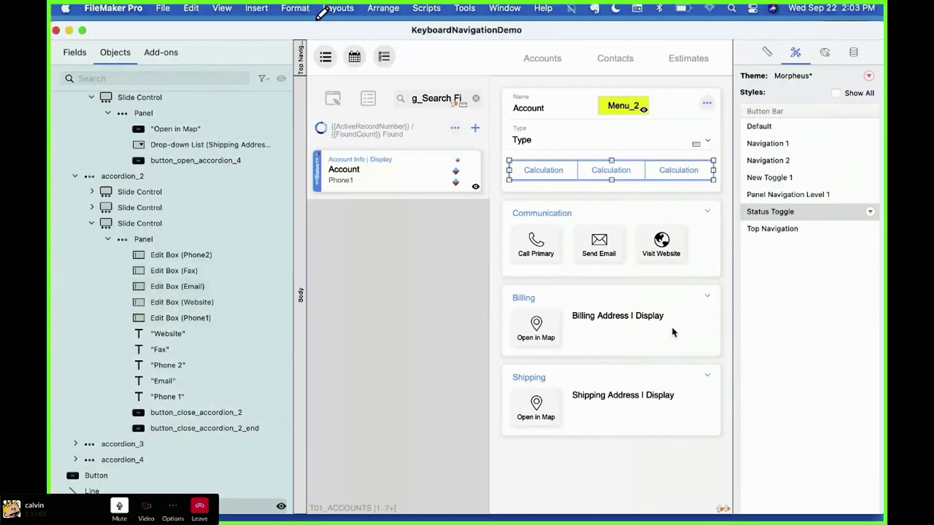
Step: Save the style changes to the Morpheus theme and return the accounts layout to Browse mode
{"action": "key", "text": "super+b"}
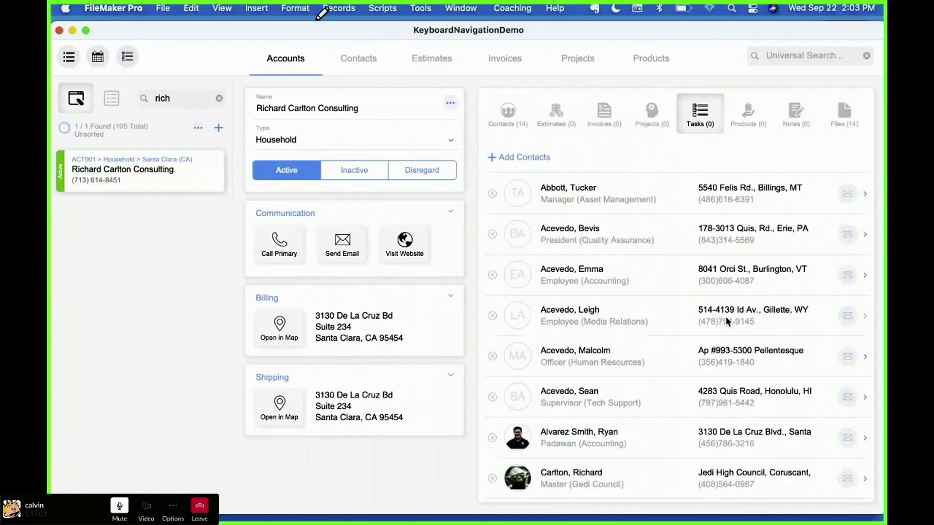
{"action": "key", "text": "super+l"}
{"action": "left_click", "coordinate": [869, 76]}
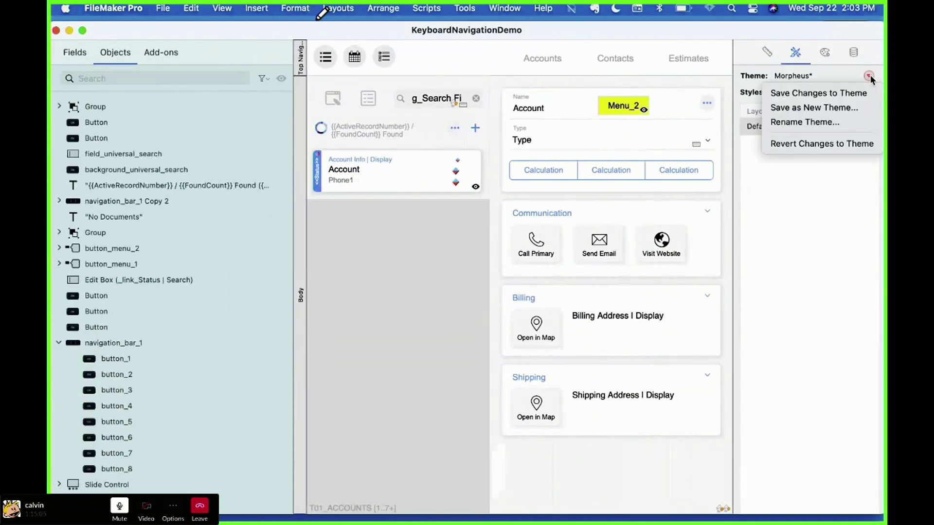
{"action": "left_click", "coordinate": [870, 93]}
{"action": "left_click", "coordinate": [591, 199]}
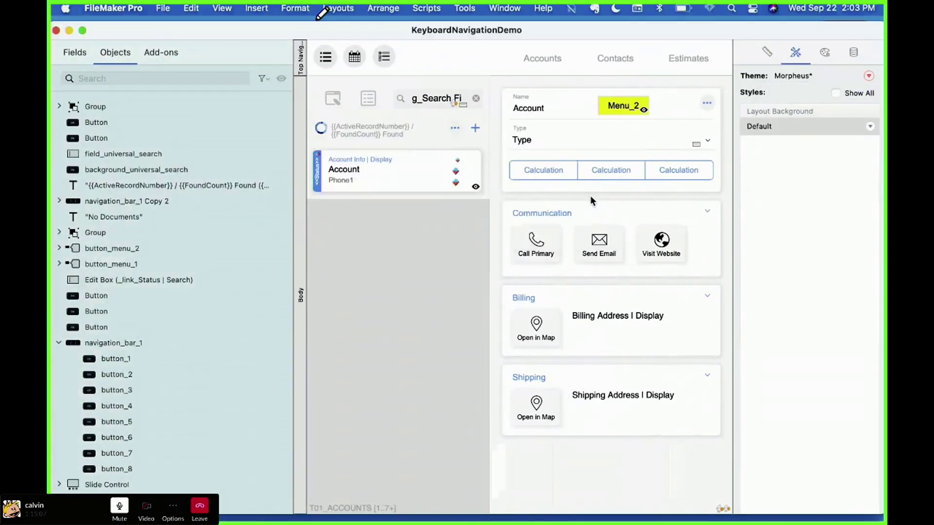
{"action": "key", "text": "super+b"}
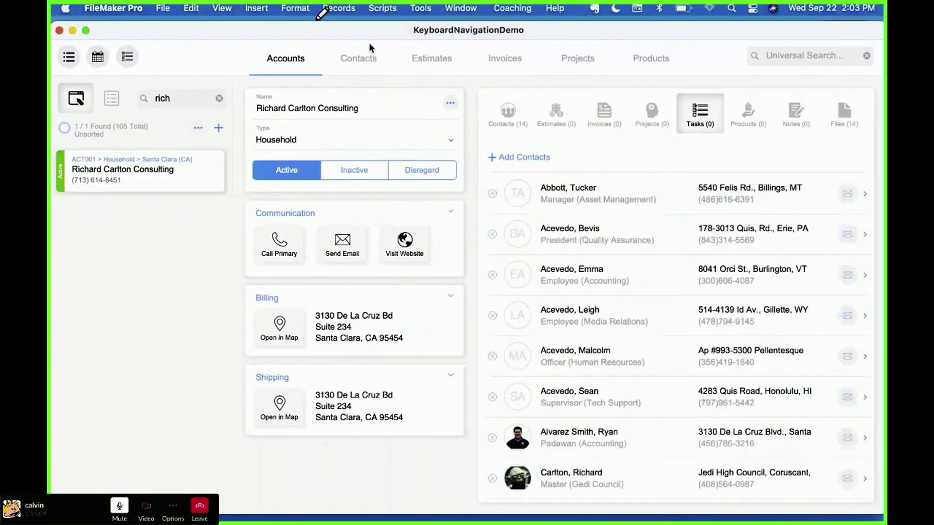
Step: Open the Contacts layout and move the keyboard focus through its controls
{"action": "left_click", "coordinate": [375, 45]}
{"action": "key", "text": "Tab"}
{"action": "key", "text": "Tab"}
{"action": "key", "text": "Tab"}
{"action": "key", "text": "Tab"}
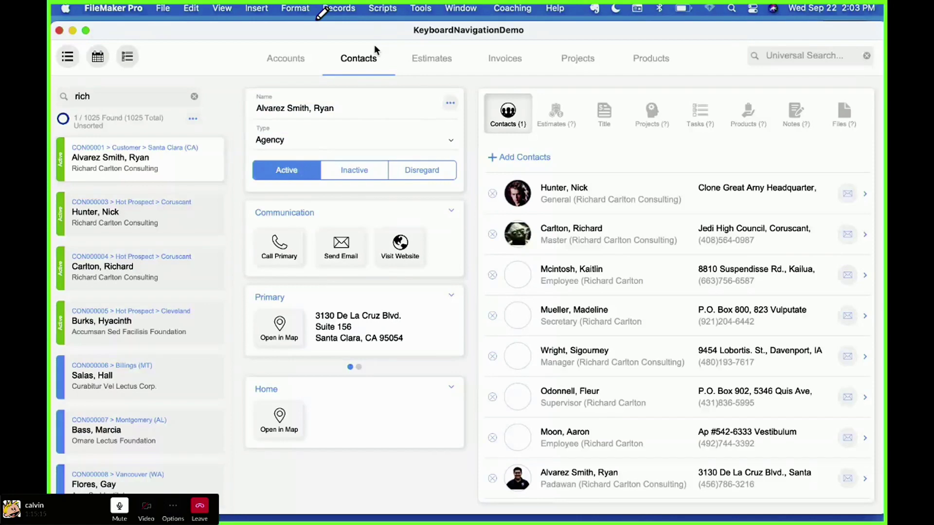
Step: Apply the Status Toggle style to the status button bar on the Contacts layout and return to Browse mode
{"action": "key", "text": "super+l"}
{"action": "left_click", "coordinate": [603, 172]}
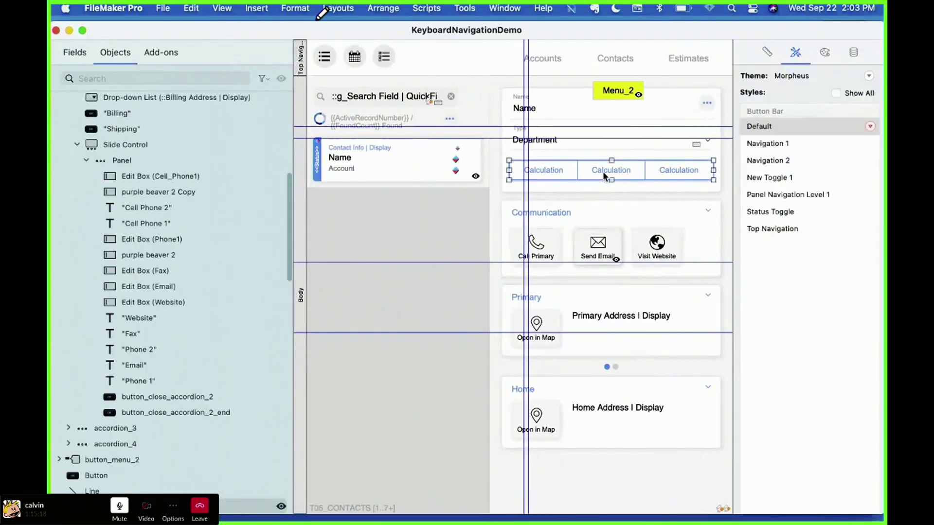
{"action": "left_click", "coordinate": [791, 216]}
{"action": "key", "text": "super+b"}
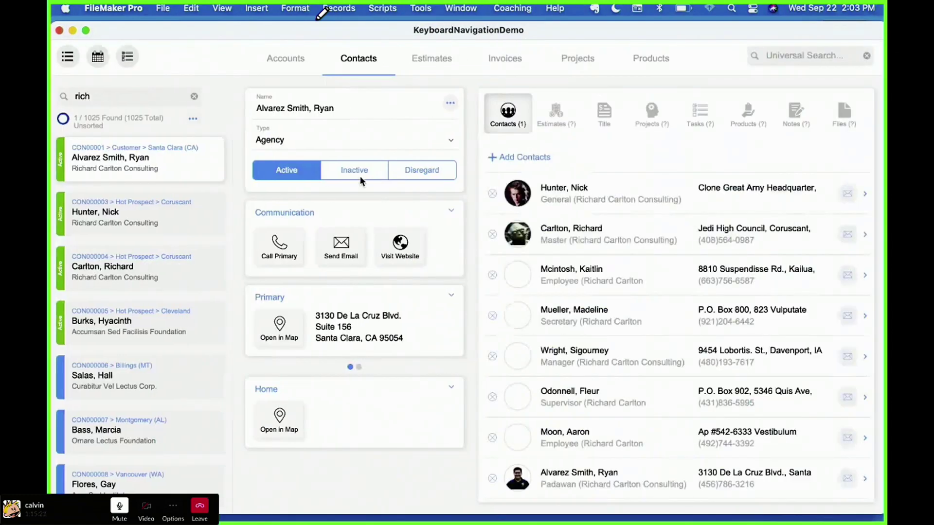
Step: Set the contact's status to Disregard, move the keyboard focus to the status bar, and choose Inactive followed by Active
{"action": "left_click", "coordinate": [413, 173]}
{"action": "key", "text": "Tab"}
{"action": "key", "text": "Tab"}
{"action": "key", "text": "Tab"}
{"action": "key", "text": "Tab"}
{"action": "key", "text": "Tab"}
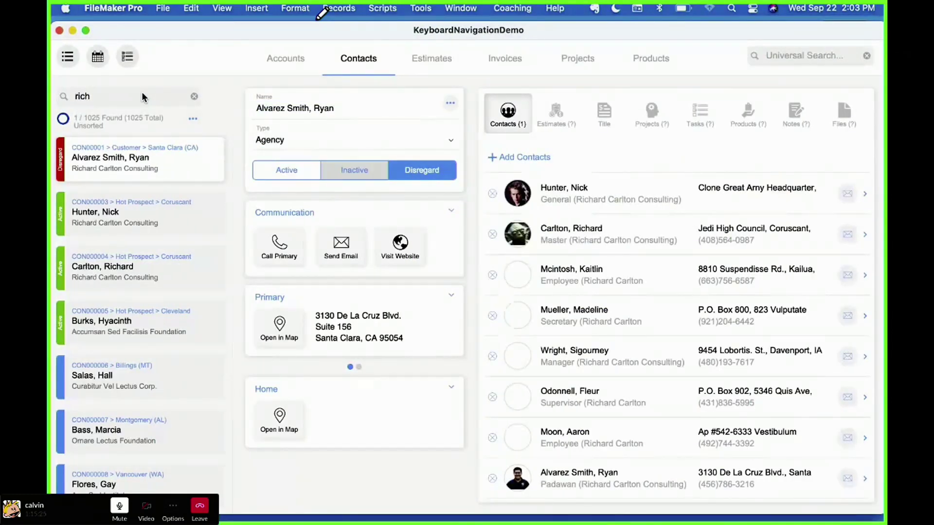
{"action": "key", "text": "space"}
{"action": "key", "text": "shift+Tab"}
{"action": "key", "text": "space"}
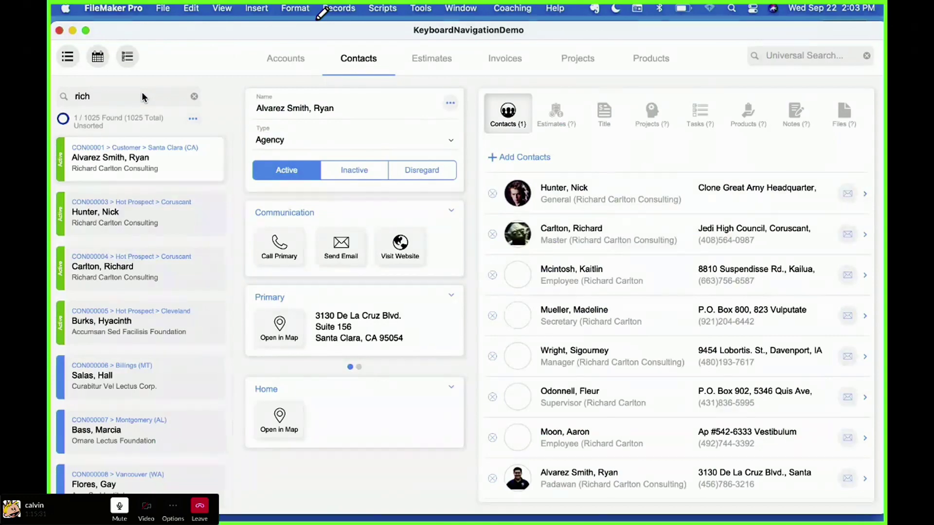
Step: Apply the Action Button 2 style to the Call Primary, Visit Website and Send Email buttons on the Contacts layout and return to Browse mode
{"action": "key", "text": "super+l"}
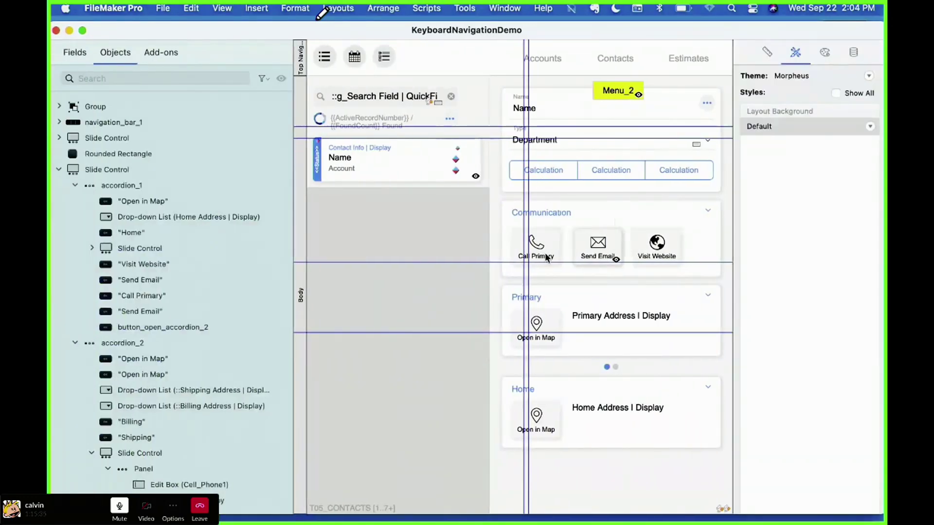
{"action": "left_click", "coordinate": [546, 258]}
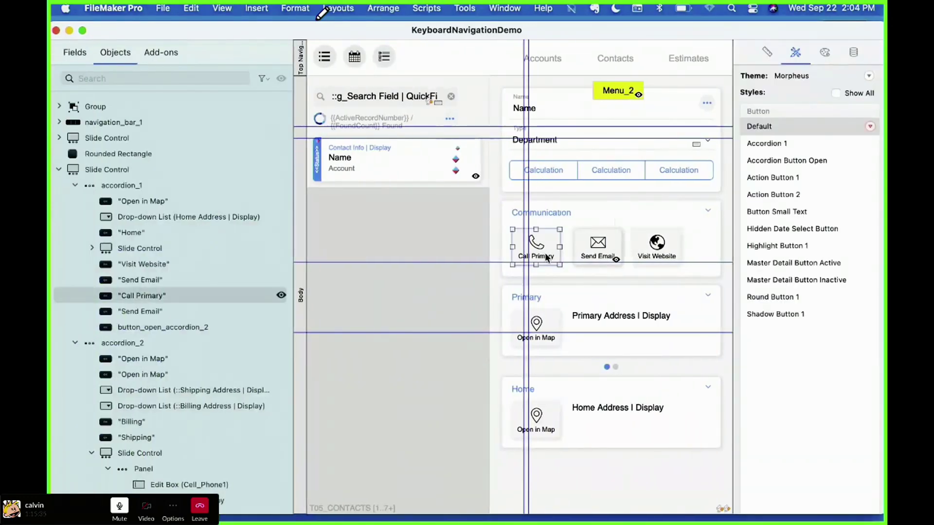
{"action": "left_click", "coordinate": [797, 195]}
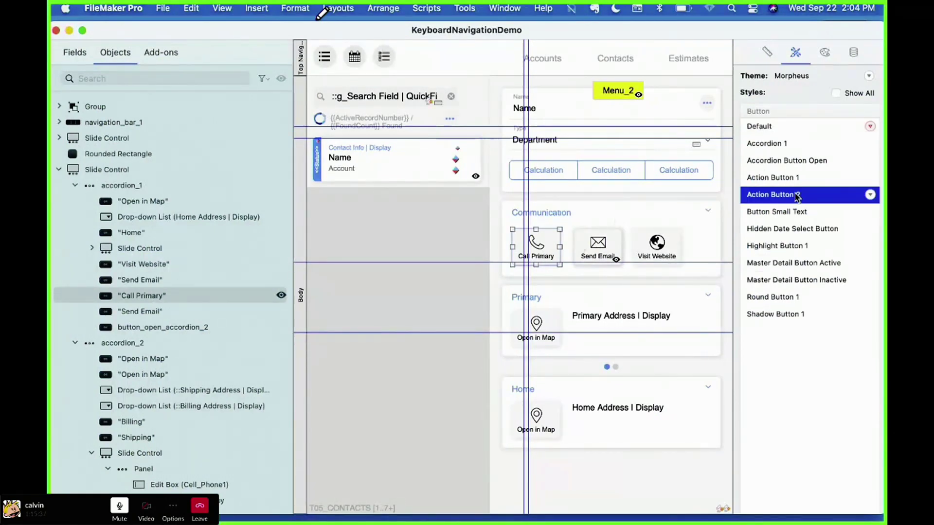
{"action": "key", "text": "Tab"}
{"action": "key", "text": "Tab"}
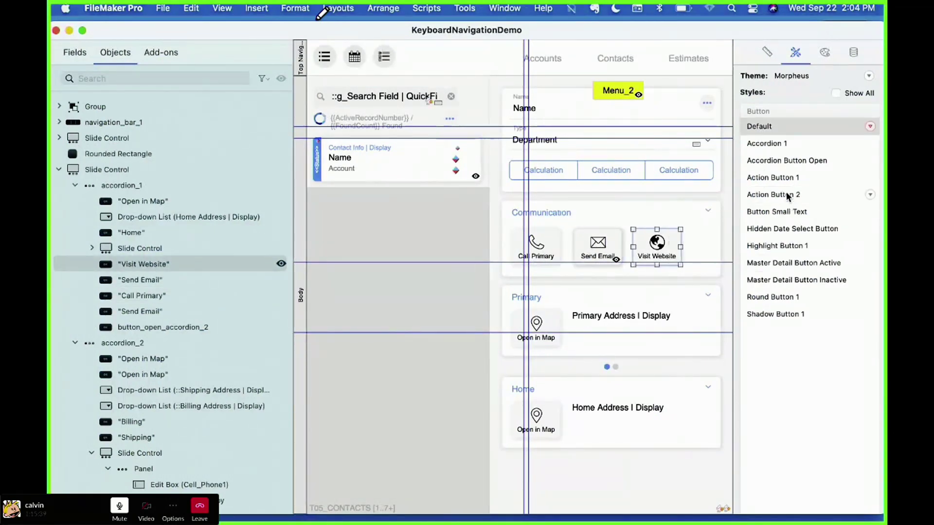
{"action": "left_click", "coordinate": [788, 196]}
{"action": "key", "text": "shift+Tab"}
{"action": "left_click", "coordinate": [770, 195]}
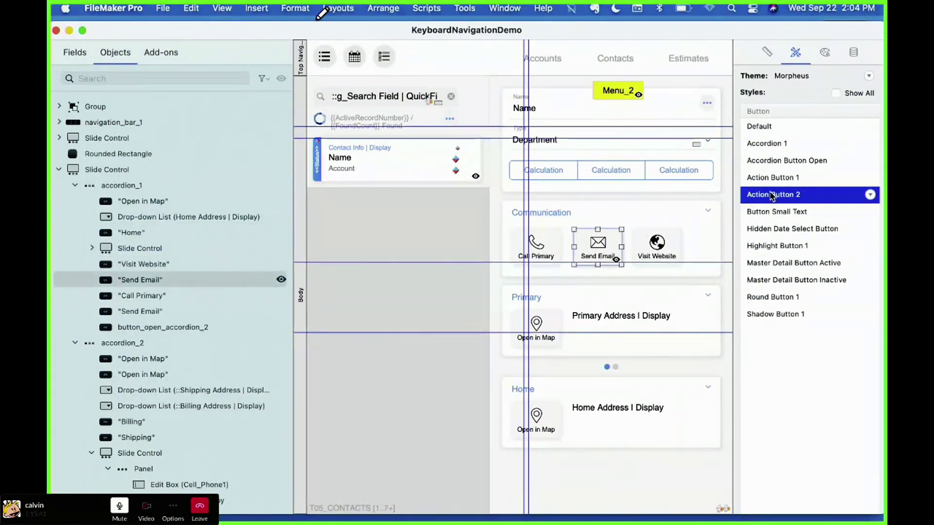
{"action": "key", "text": "super+b"}
Step: Move the keyboard focus forward and back through the communication buttons on the Contacts layout to check their focus styling
{"action": "key", "text": "Tab"}
{"action": "key", "text": "Tab"}
{"action": "key", "text": "Tab"}
{"action": "key", "text": "Tab"}
{"action": "key", "text": "Tab"}
{"action": "key", "text": "shift+Tab"}
{"action": "key", "text": "shift+Tab"}
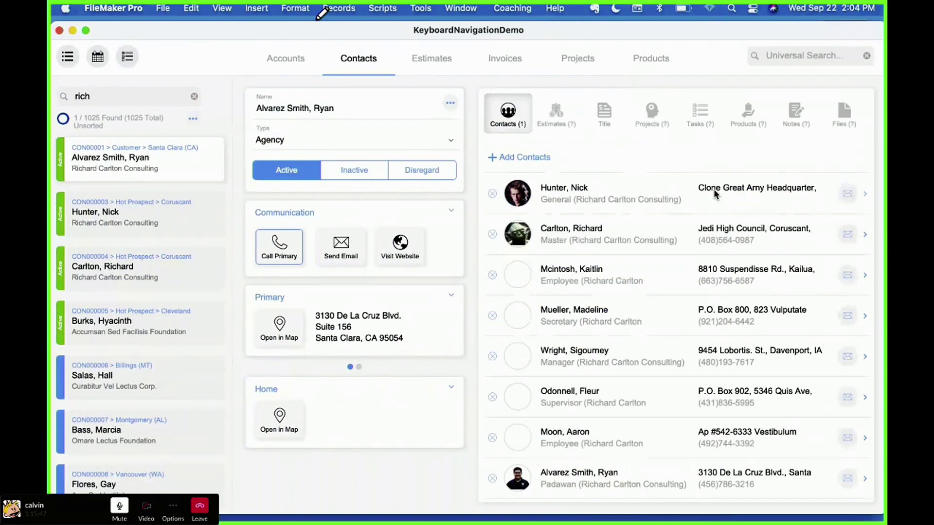
{"action": "key", "text": "Tab"}
{"action": "key", "text": "Tab"}
{"action": "key", "text": "Tab"}
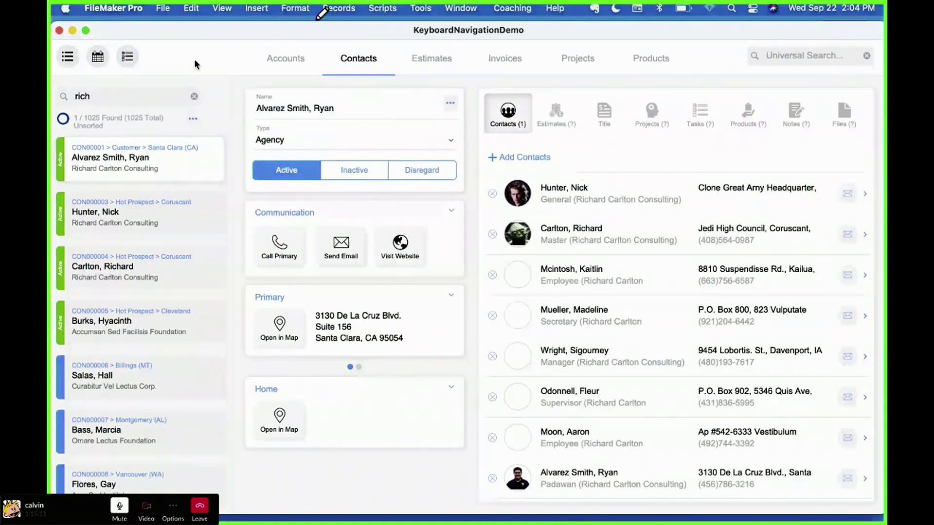
Step: Open the related contacts on the Accounts layout and move the keyboard focus from Add Contacts down through the contact rows
{"action": "left_click", "coordinate": [294, 56]}
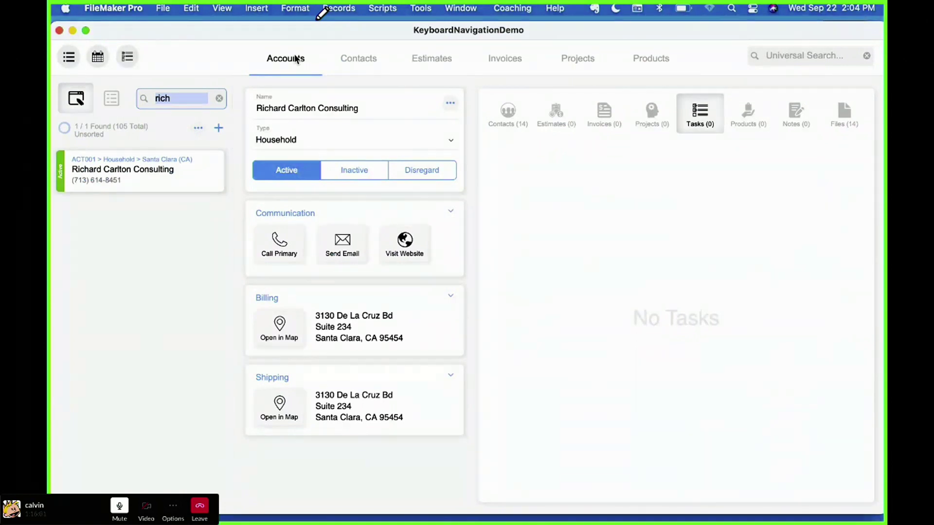
{"action": "left_click", "coordinate": [515, 115]}
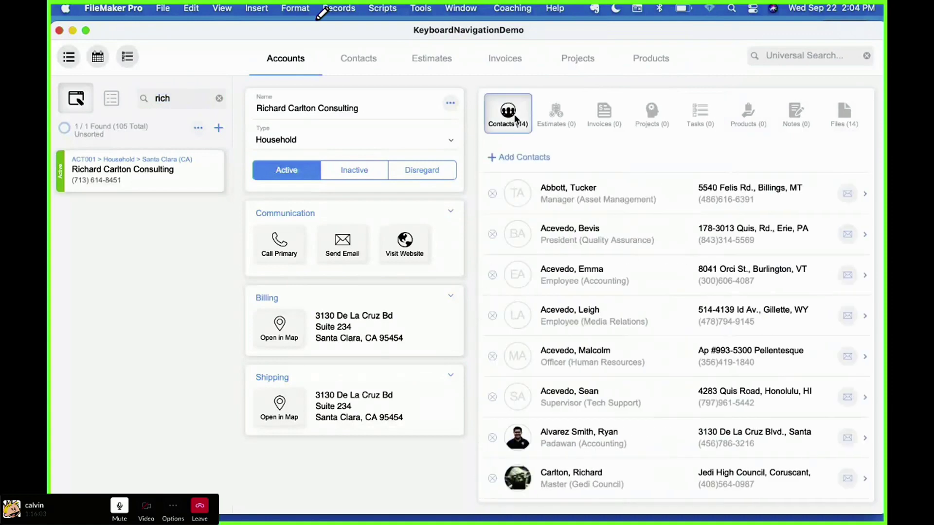
{"action": "key", "text": "Tab"}
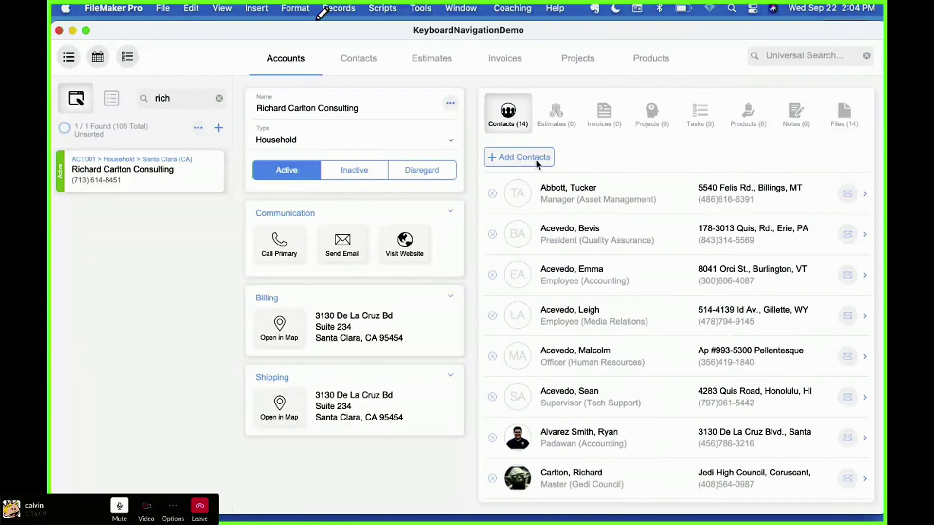
{"action": "key", "text": "Tab"}
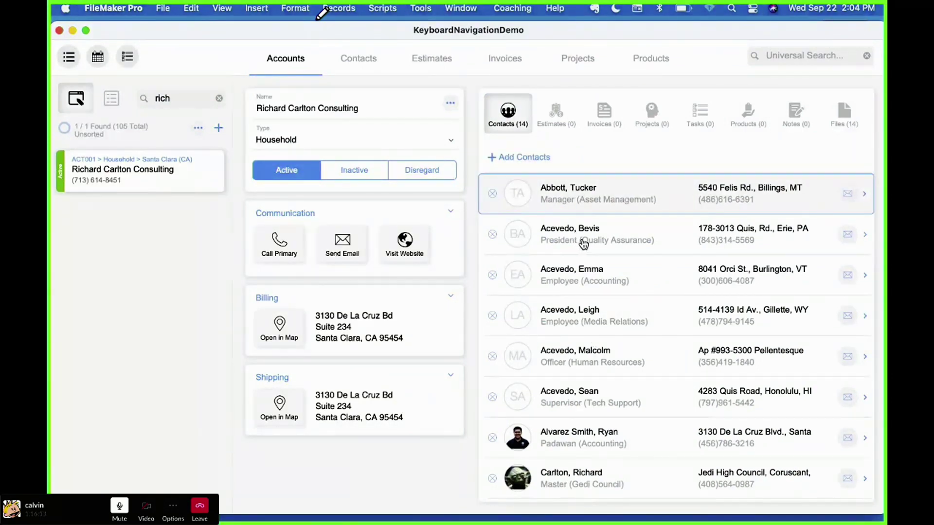
{"action": "key", "text": "Tab"}
{"action": "key", "text": "Tab"}
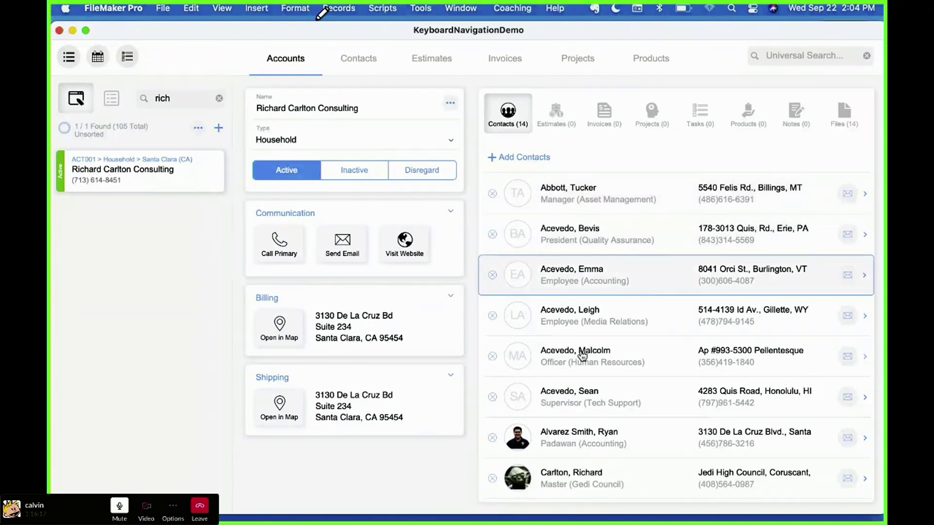
{"action": "key", "text": "Tab"}
{"action": "key", "text": "Tab"}
{"action": "key", "text": "Tab"}
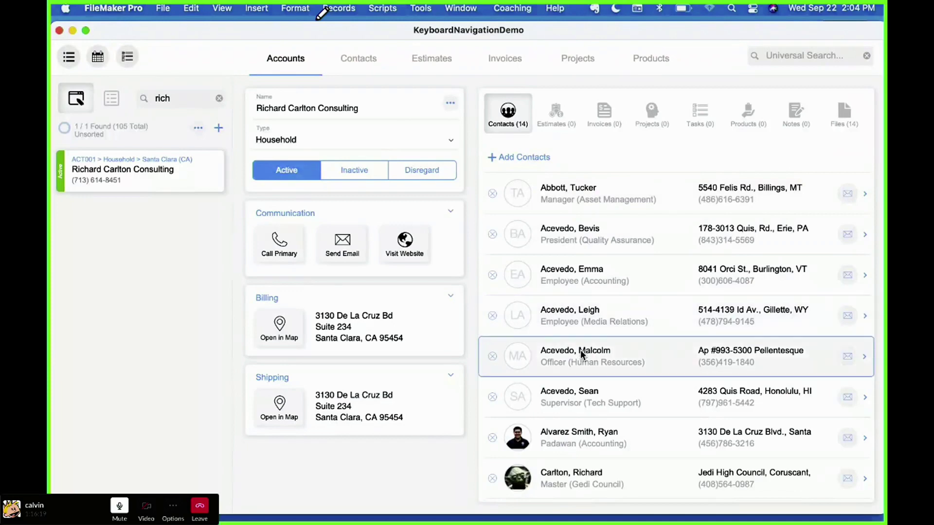
Step: Move the keyboard focus repeatedly up and down the related contact rows to examine the portal's keyboard navigation
{"action": "key", "text": "shift+Tab"}
{"action": "key", "text": "shift+Tab"}
{"action": "key", "text": "shift+Tab"}
{"action": "key", "text": "shift+Tab"}
{"action": "key", "text": "shift+Tab"}
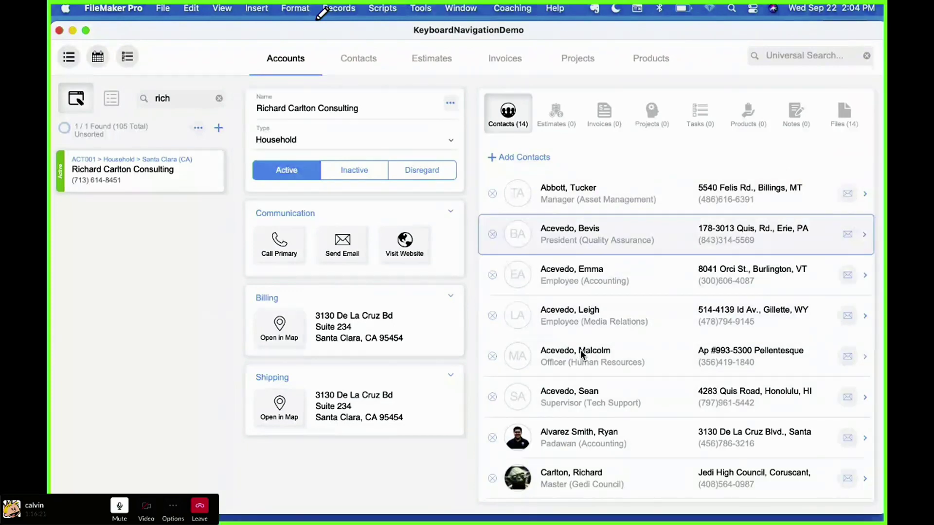
{"action": "key", "text": "shift+Tab"}
{"action": "key", "text": "shift+Tab"}
{"action": "key", "text": "Tab"}
{"action": "key", "text": "Tab"}
{"action": "key", "text": "Tab"}
{"action": "key", "text": "Tab"}
{"action": "key", "text": "Tab"}
{"action": "key", "text": "shift+Tab"}
{"action": "key", "text": "shift+Tab"}
{"action": "key", "text": "shift+Tab"}
{"action": "key", "text": "shift+Tab"}
{"action": "key", "text": "shift+Tab"}
{"action": "key", "text": "shift+Tab"}
{"action": "key", "text": "shift+Tab"}
{"action": "key", "text": "Tab"}
{"action": "key", "text": "Tab"}
{"action": "key", "text": "shift+Tab"}
{"action": "key", "text": "shift+Tab"}
{"action": "key", "text": "Tab"}
{"action": "key", "text": "Tab"}
{"action": "key", "text": "Tab"}
{"action": "key", "text": "Tab"}
{"action": "key", "text": "Tab"}
{"action": "key", "text": "shift+Tab"}
{"action": "key", "text": "shift+Tab"}
{"action": "key", "text": "shift+Tab"}
{"action": "key", "text": "Tab"}
{"action": "key", "text": "Tab"}
{"action": "key", "text": "Tab"}
Step: Switch the account's related records to Files, view its address in Maps, and return to the FileMaker window
{"action": "key", "text": "Right"}
{"action": "key", "text": "Right"}
{"action": "key", "text": "Right"}
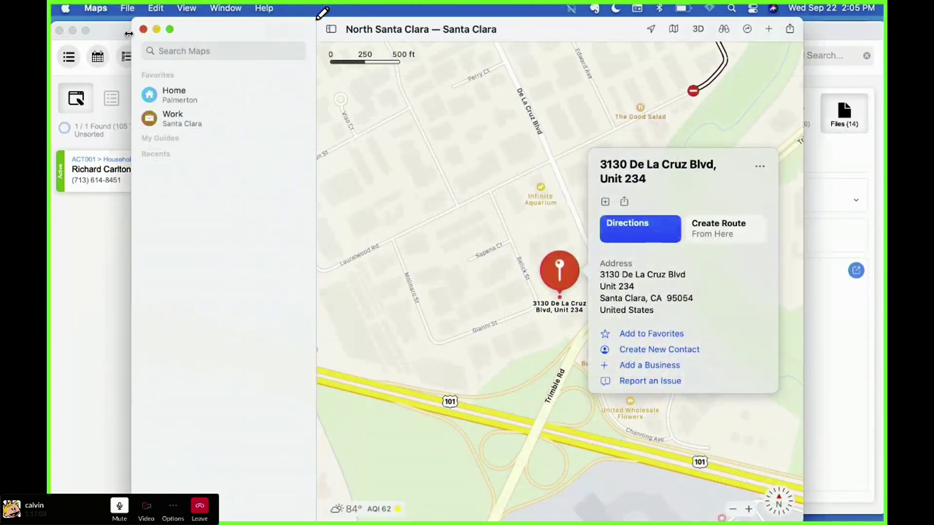
{"action": "left_click", "coordinate": [129, 36]}
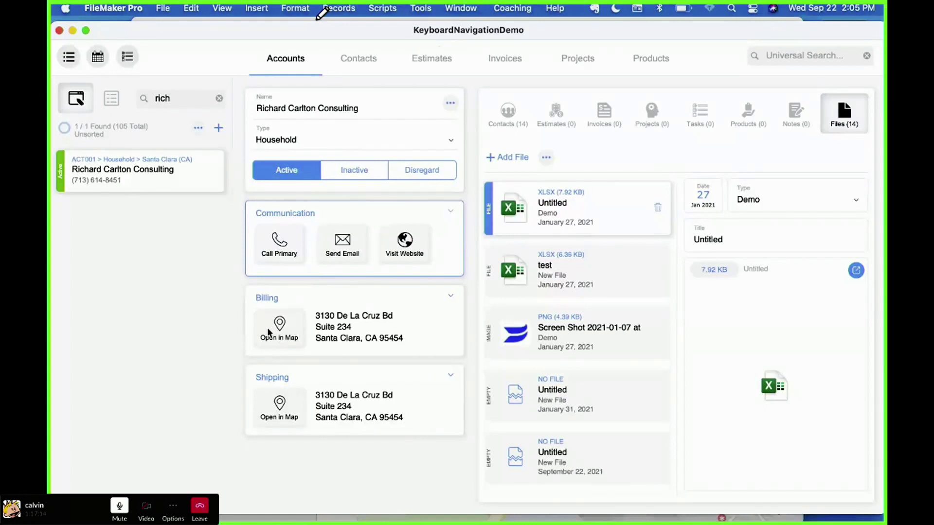
Step: Open the (00503) Open Map script in the Script Workspace and examine its platform condition and the Apple Maps and Google Maps branches
{"action": "key", "text": "super+shift+s"}
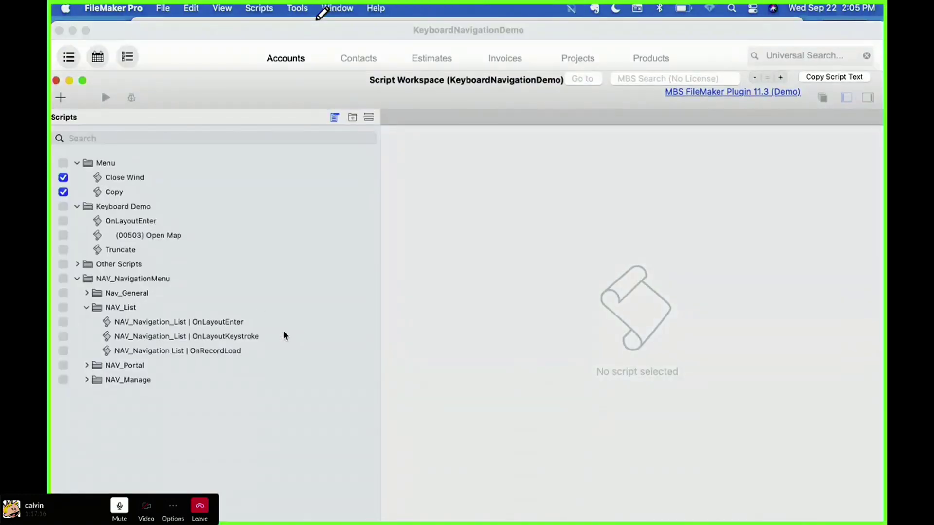
{"action": "left_click", "coordinate": [146, 237]}
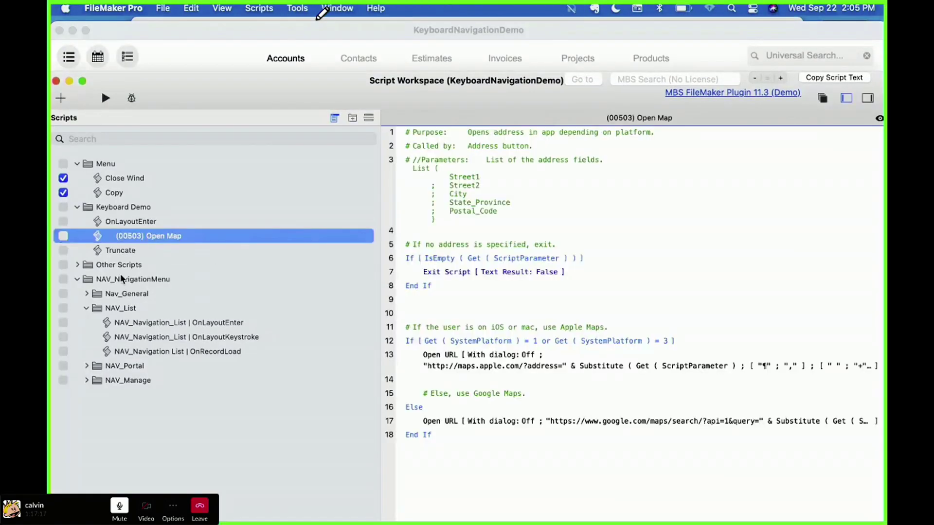
{"action": "left_click", "coordinate": [77, 279]}
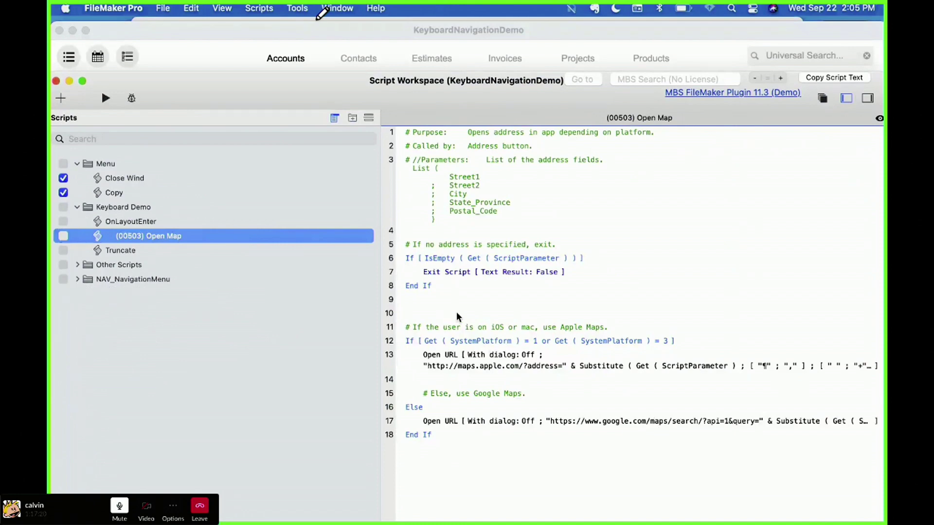
{"action": "left_click", "coordinate": [488, 342]}
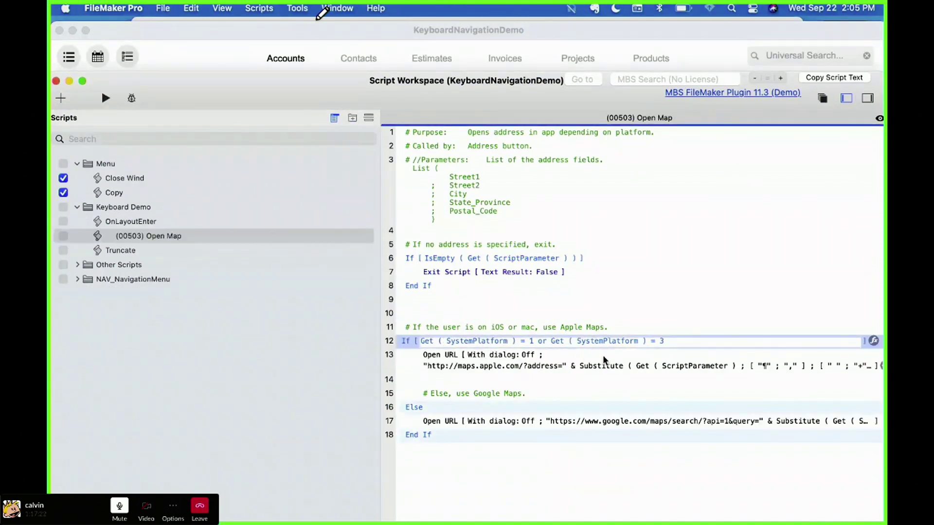
{"action": "left_click", "coordinate": [567, 372]}
{"action": "left_click", "coordinate": [562, 340]}
{"action": "left_click", "coordinate": [544, 374]}
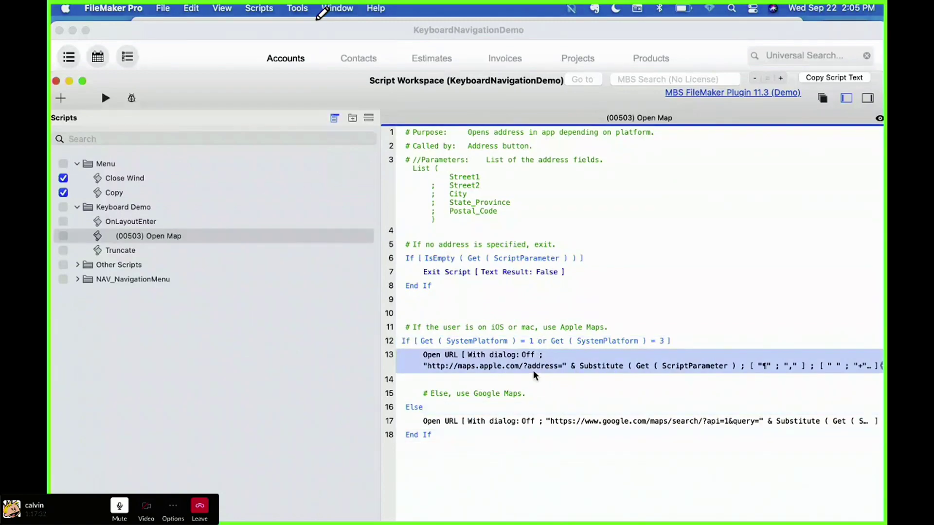
{"action": "left_click", "coordinate": [546, 414]}
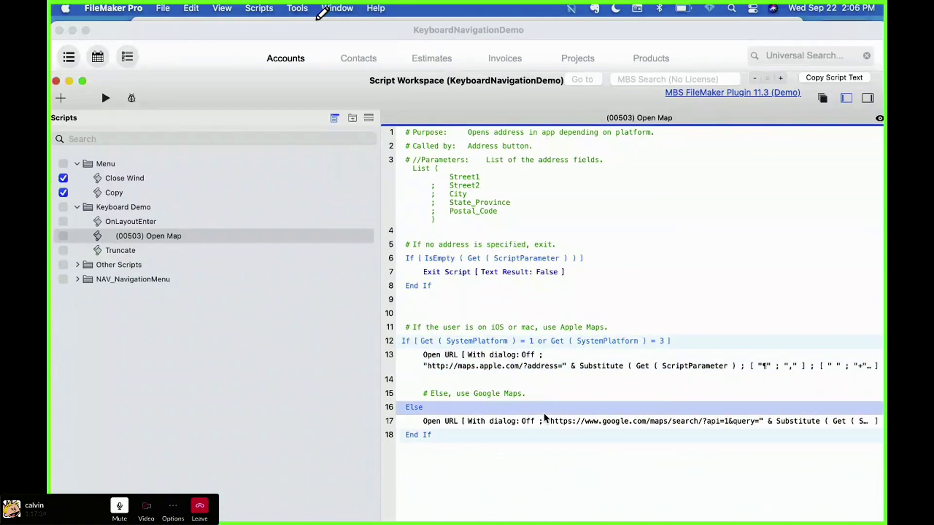
Step: Return from the Script Workspace to the accounts layout window
{"action": "left_click", "coordinate": [455, 40]}
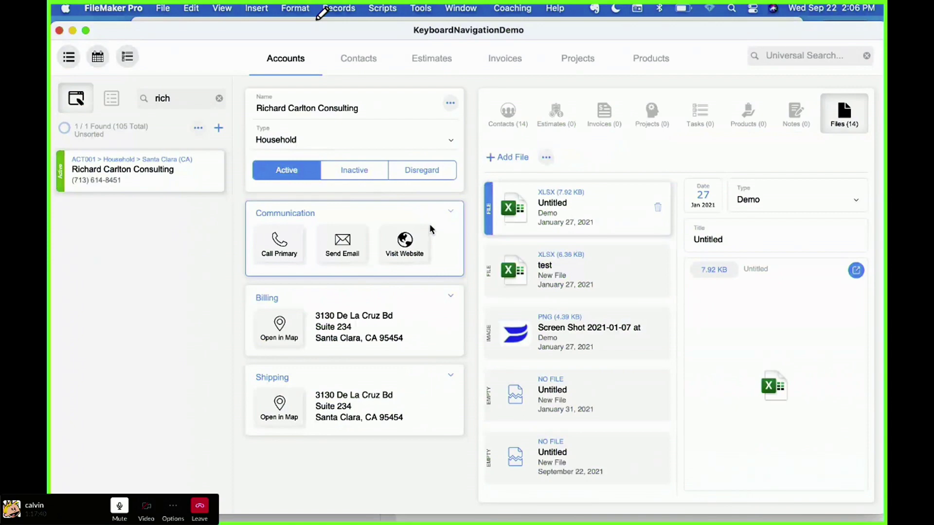
{"action": "key", "text": "ctrl+Up"}
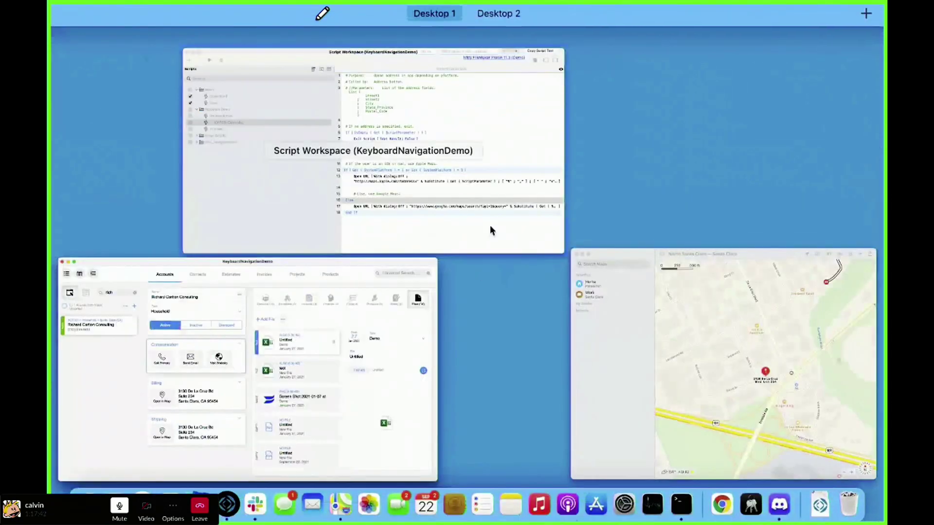
{"action": "left_click", "coordinate": [490, 225]}
{"action": "key", "text": "super+grave"}
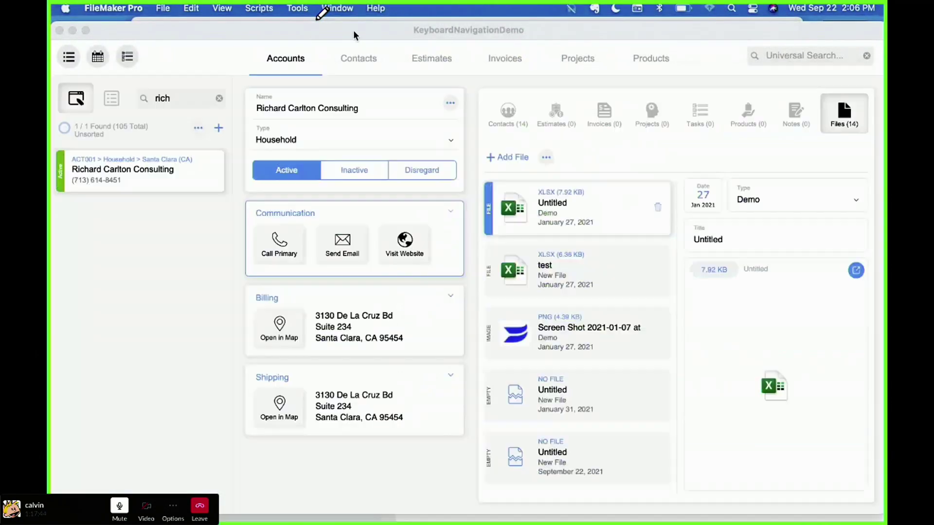
Step: Move the keyboard focus to the Billing section, open its address in Maps, and return to the accounts layout
{"action": "key", "text": "Tab"}
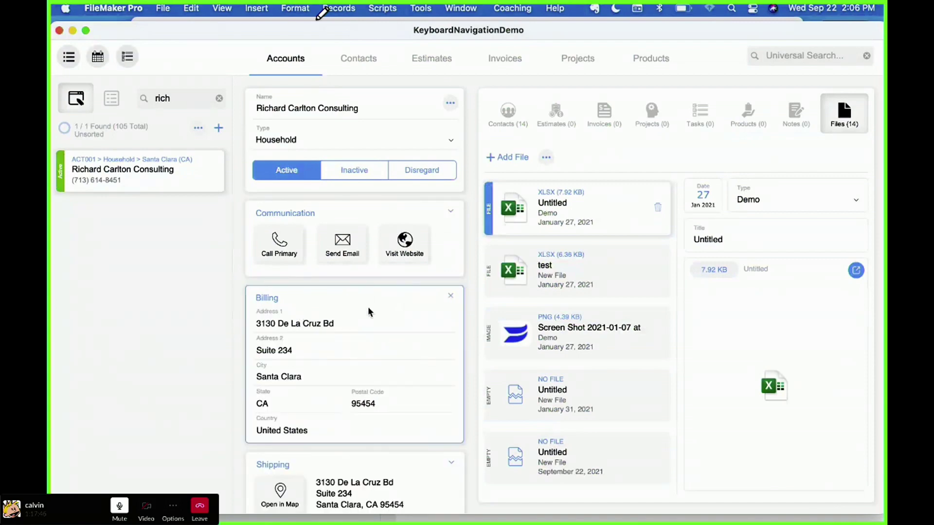
{"action": "left_click", "coordinate": [275, 324]}
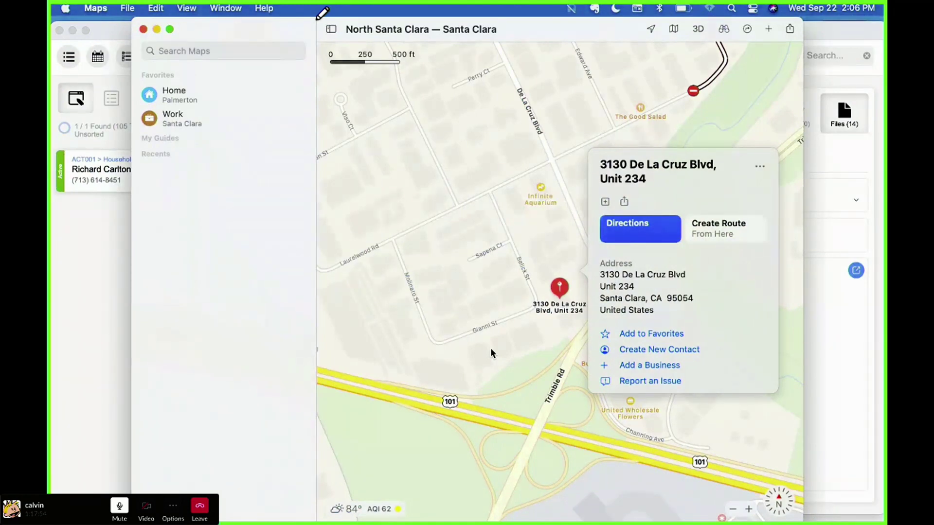
{"action": "left_click", "coordinate": [94, 303]}
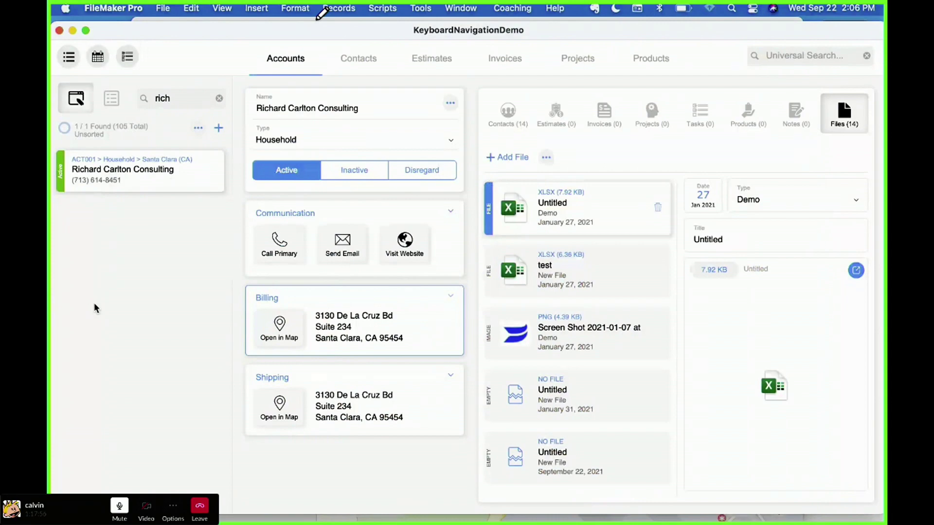